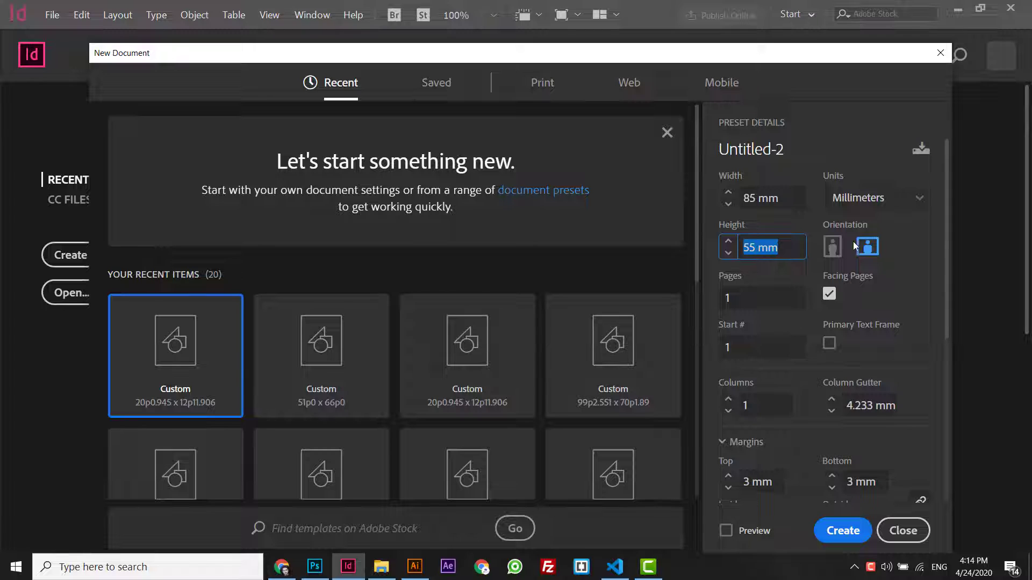
# - Set up an 85×55 mm landscape page in millimetres with 3 mm margins
pyautogui.click(886, 207)
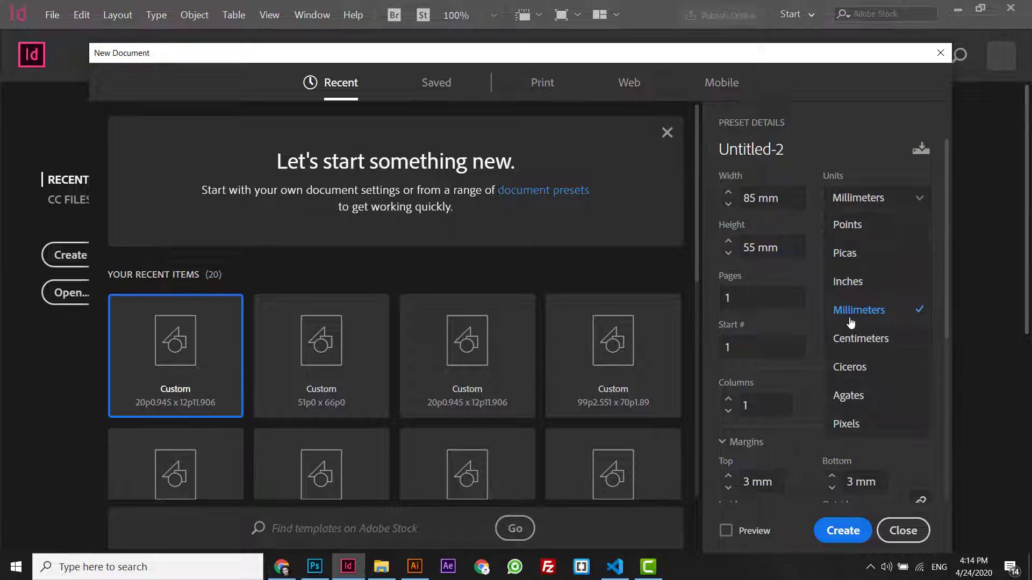
pyautogui.click(784, 472)
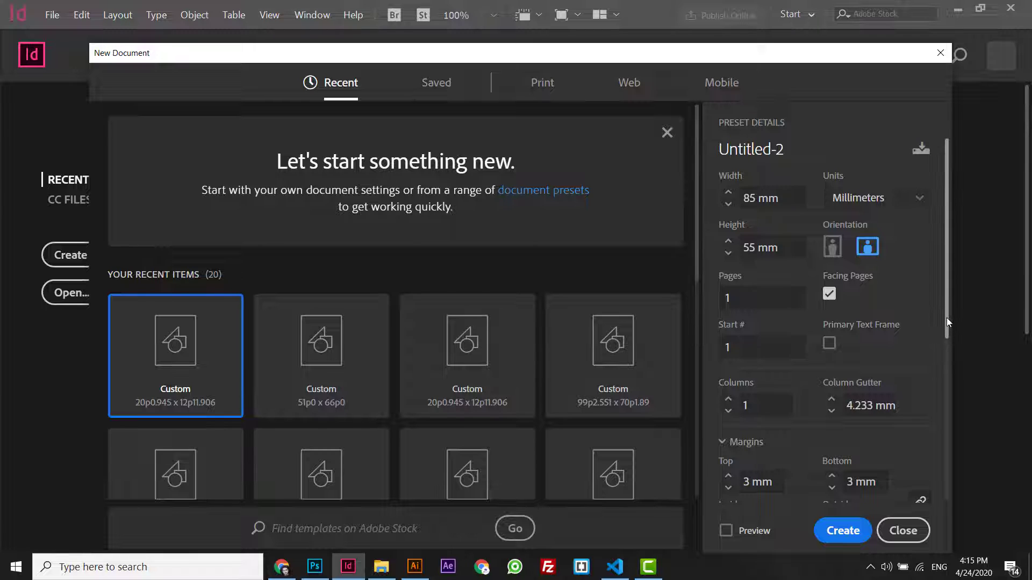
pyautogui.moveTo(946, 317); pyautogui.dragTo(945, 357)
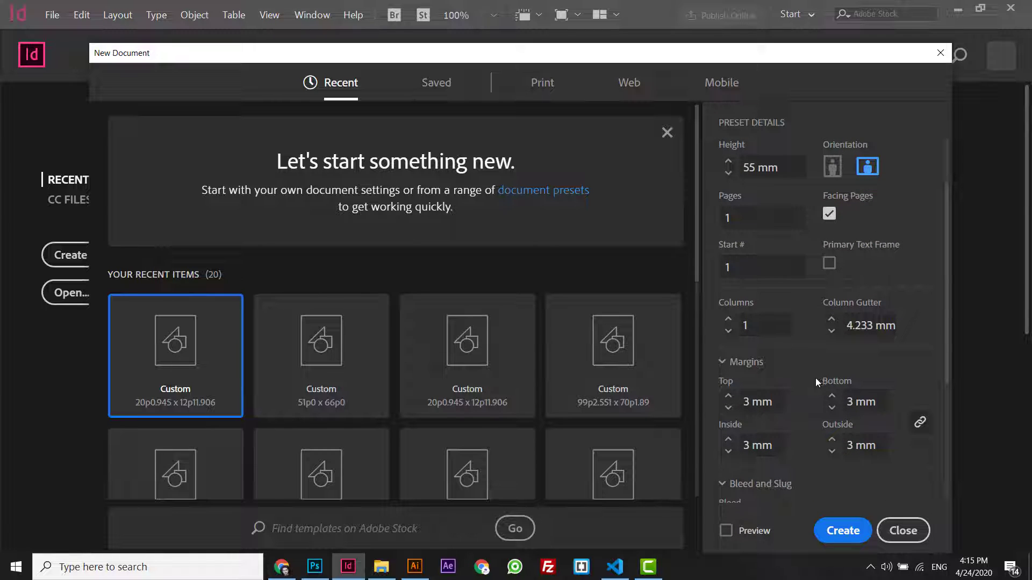
pyautogui.click(772, 402)
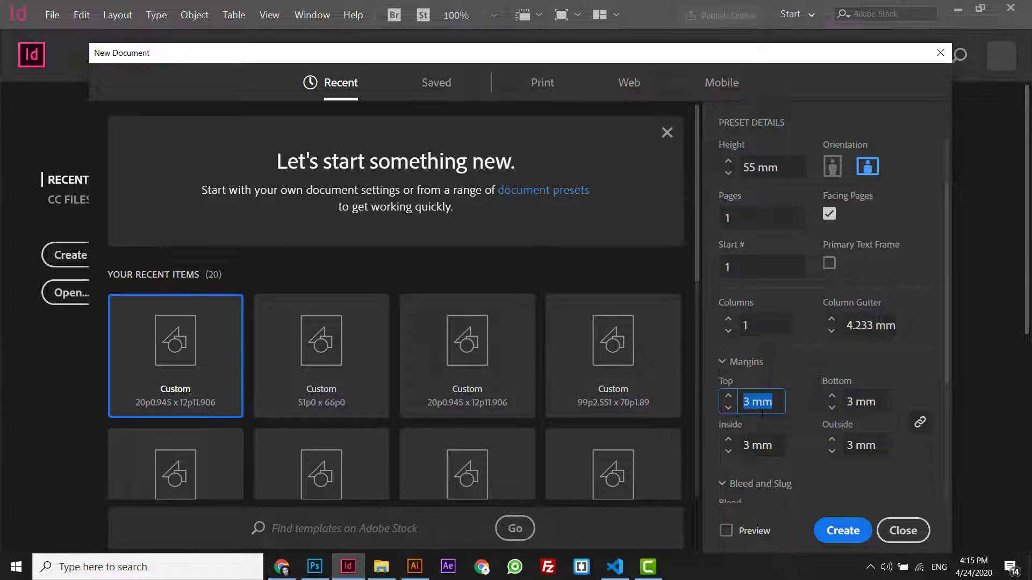
pyautogui.click(761, 444)
pyautogui.scroll(-2, 761, 441)
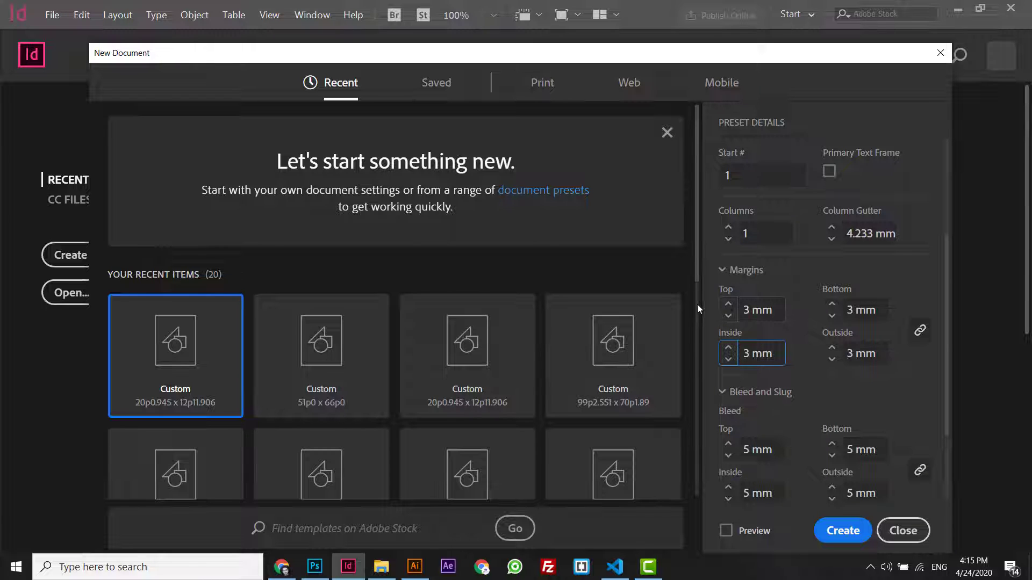
# - Set a 3 mm bleed on all sides and create the document
pyautogui.click(764, 447)
pyautogui.scroll(-2, 767, 445)
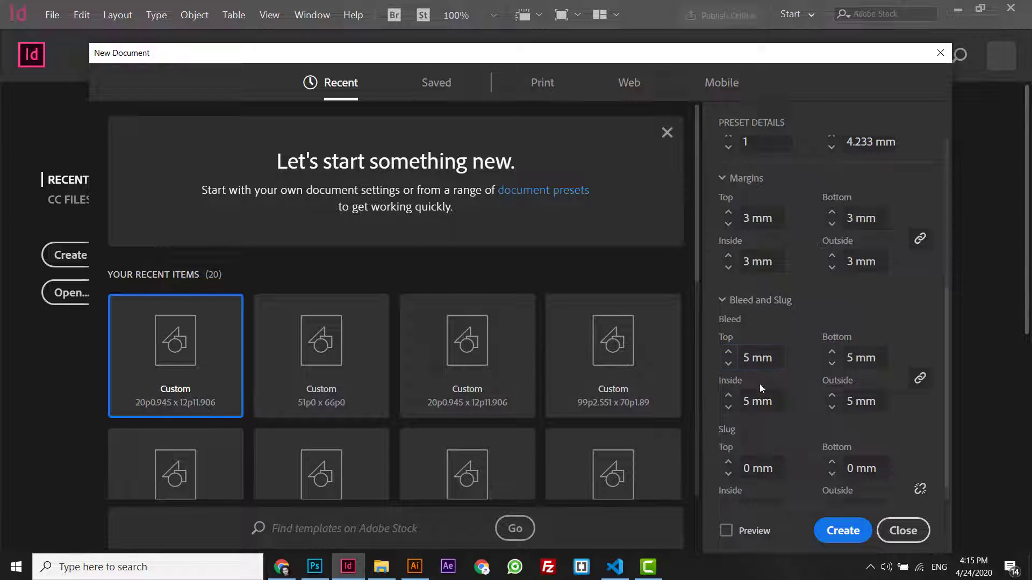
pyautogui.scroll(-1, 753, 356)
pyautogui.click(746, 335)
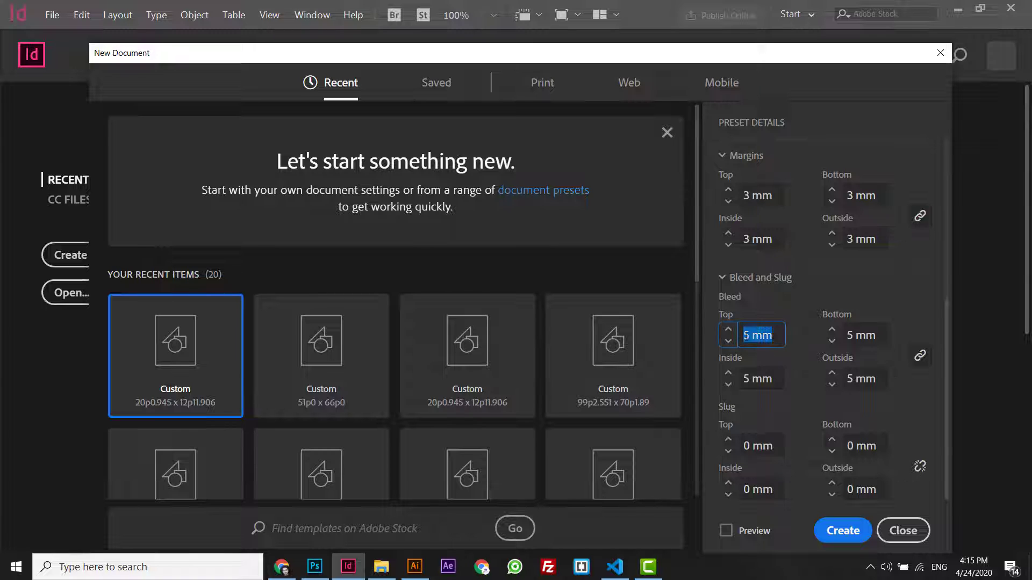
pyautogui.write('3')
pyautogui.click(756, 372)
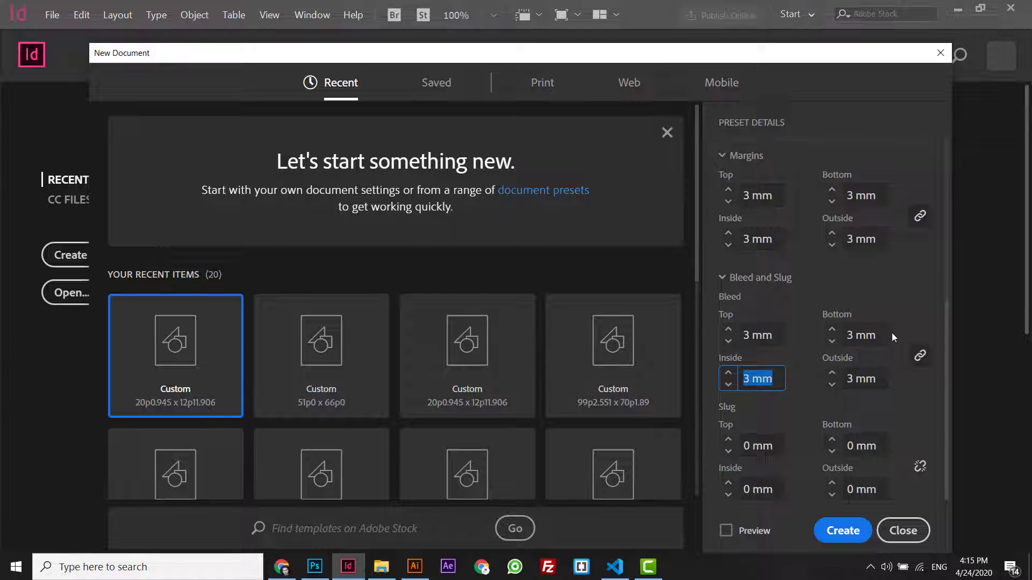
pyautogui.click(832, 531)
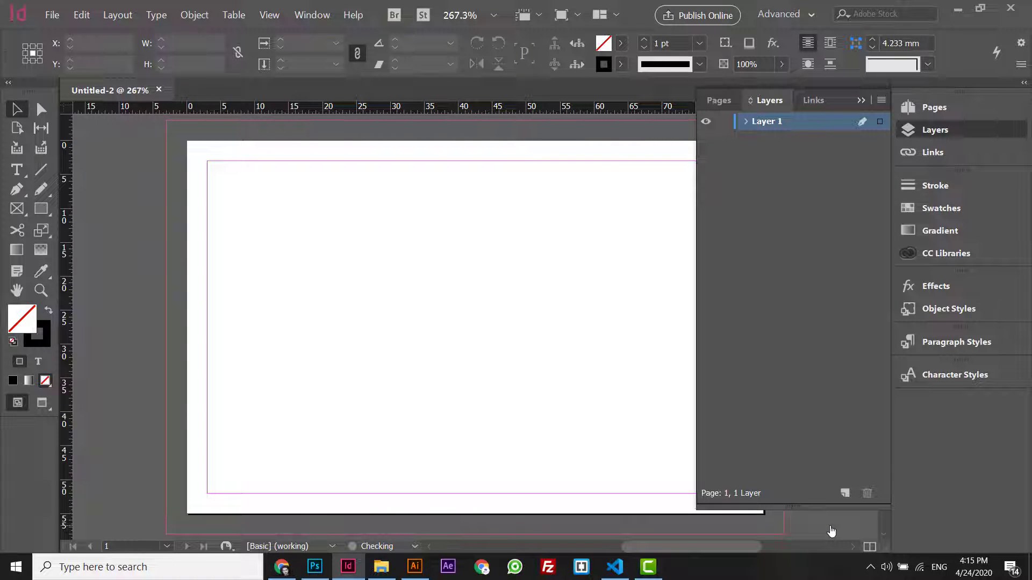
# - Show the Layers panel and try the Book workspace before returning to Advanced
pyautogui.click(861, 99)
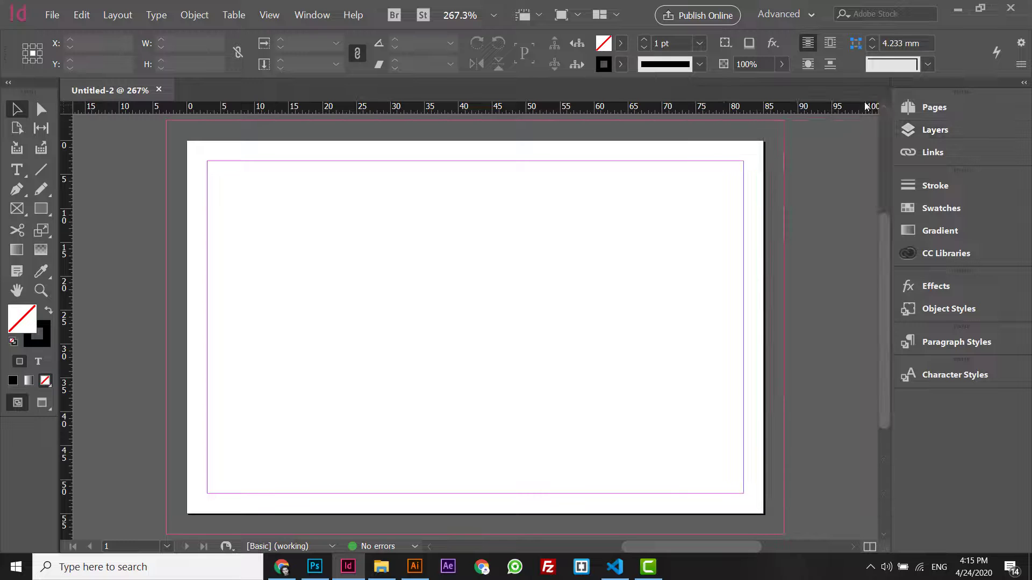
pyautogui.click(935, 131)
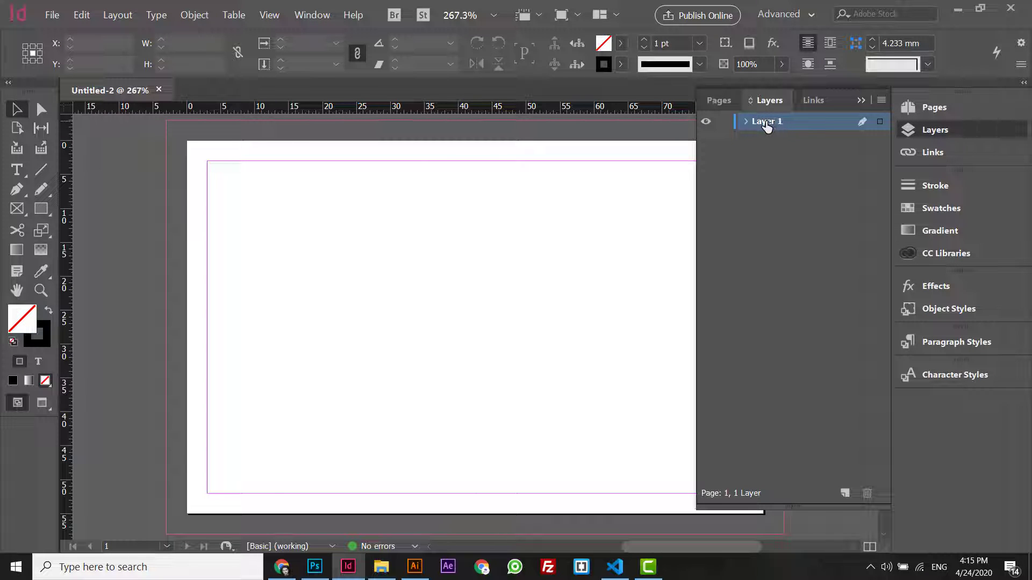
pyautogui.click(312, 15)
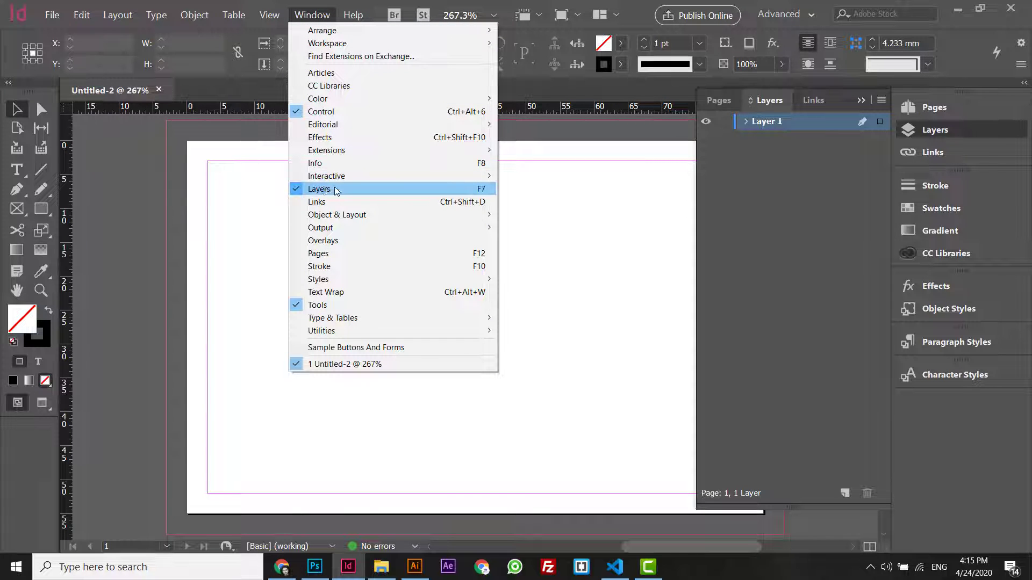
pyautogui.click(796, 16)
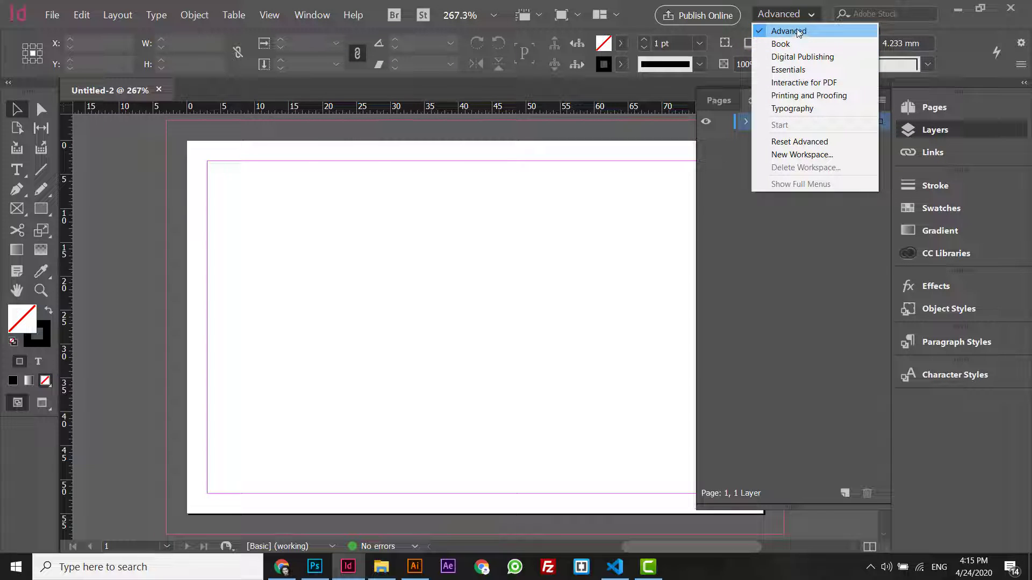
pyautogui.click(810, 44)
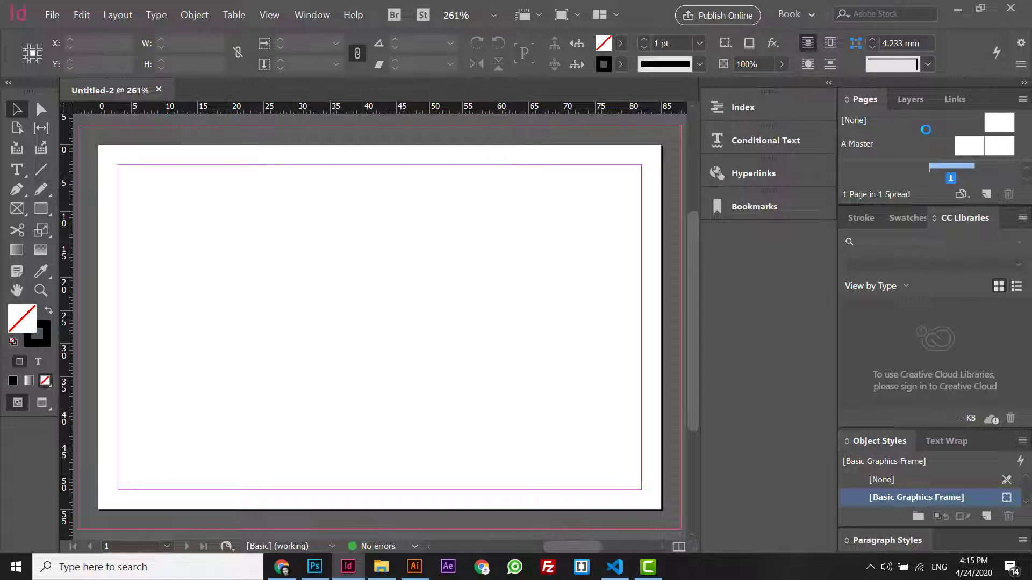
pyautogui.click(800, 15)
pyautogui.click(809, 32)
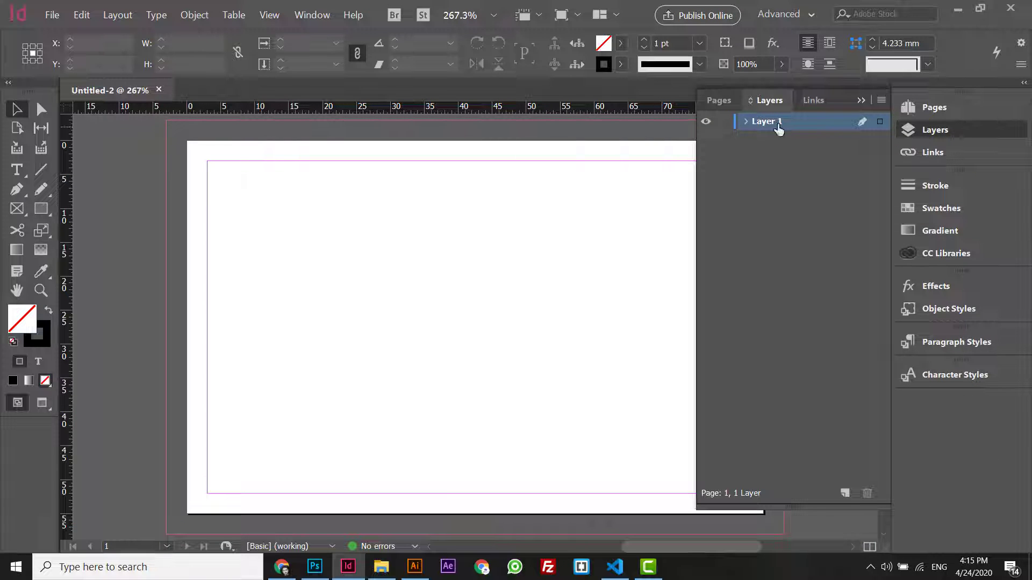
# - Rename Layer 1 to 'Bg' and zoom out to see the whole card
pyautogui.doubleClick(776, 124)
pyautogui.press('BackSpace')
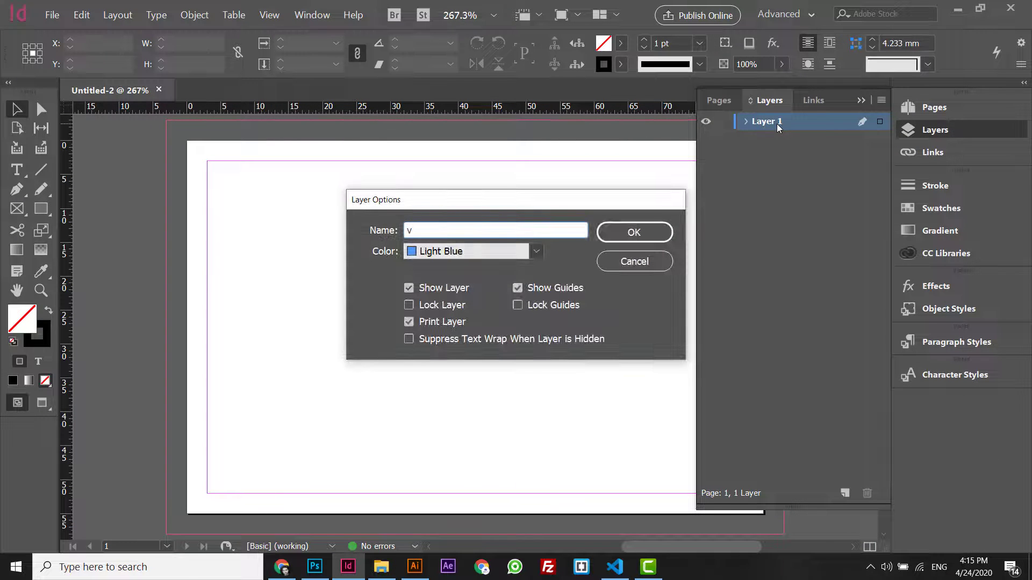
pyautogui.write('Bg')
pyautogui.press('Return')
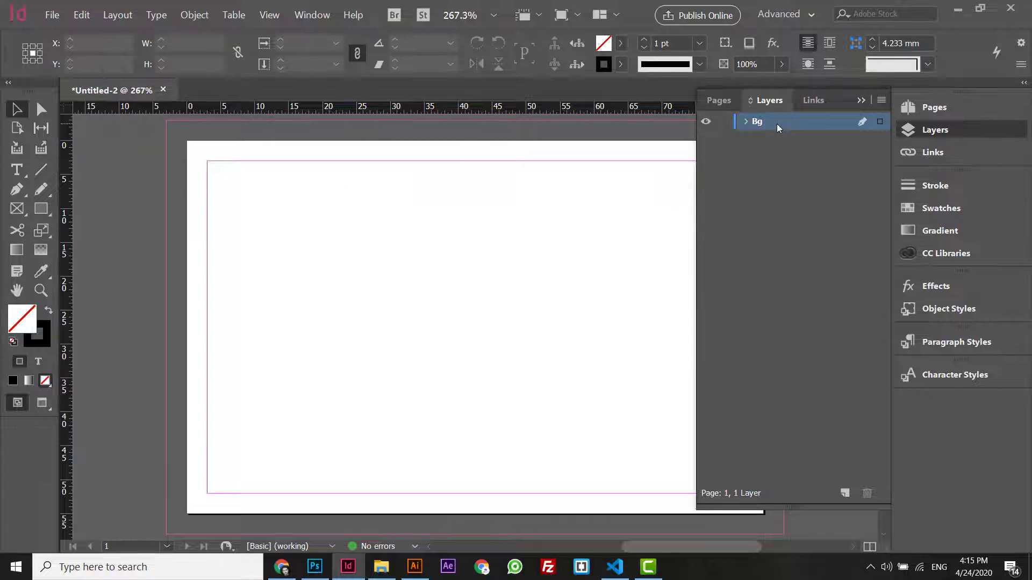
pyautogui.hotkey('ctrl', '-')
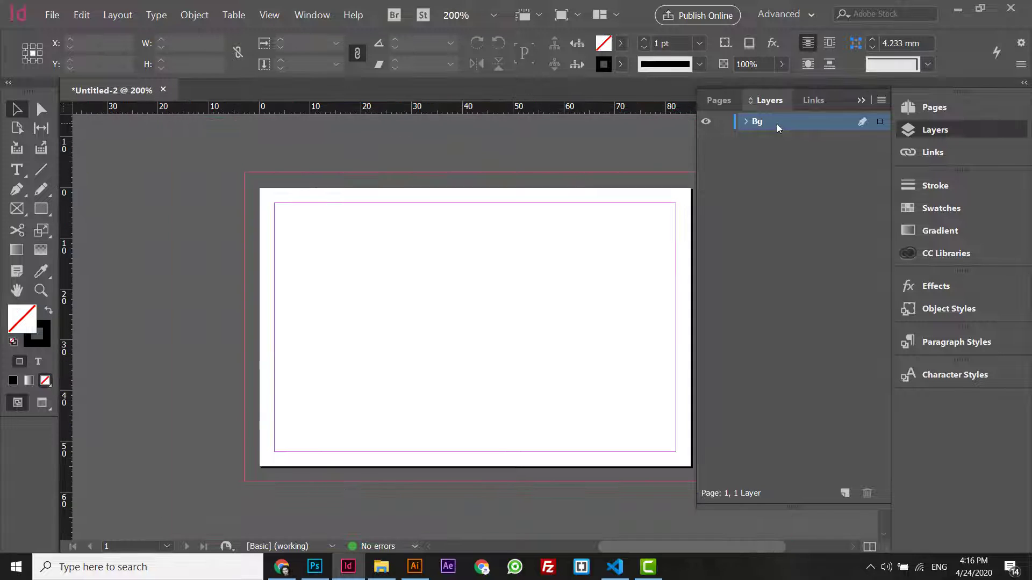
pyautogui.click(860, 100)
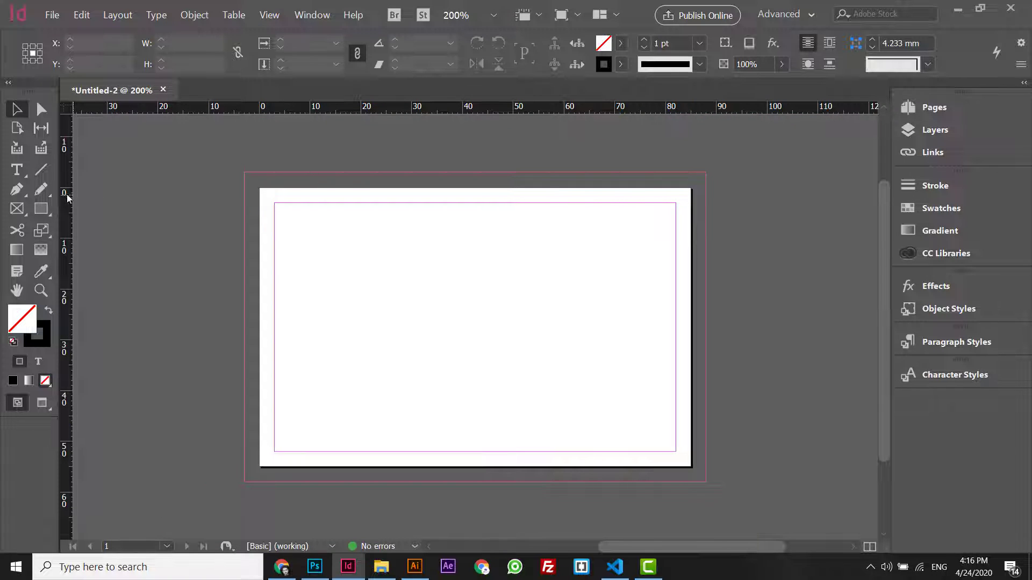
pyautogui.click(281, 567)
pyautogui.moveTo(1026, 161); pyautogui.dragTo(1030, 143)
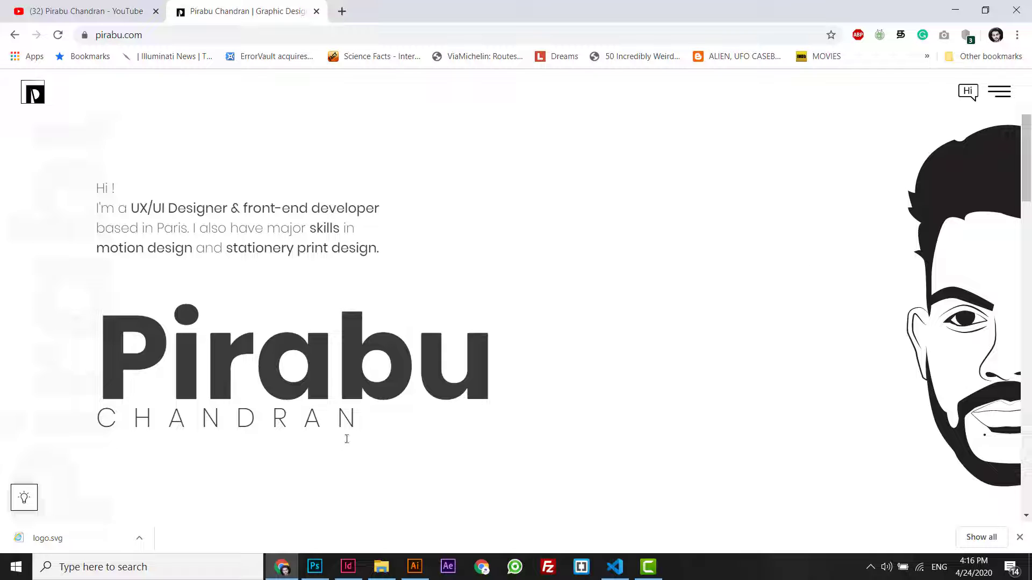
pyautogui.click(280, 567)
pyautogui.click(281, 567)
pyautogui.click(992, 94)
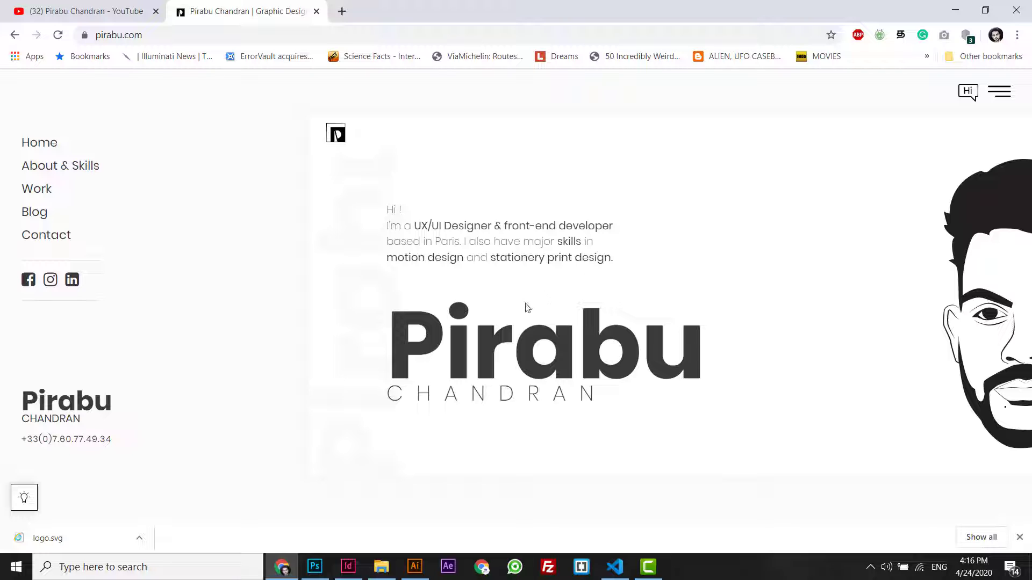
pyautogui.click(280, 567)
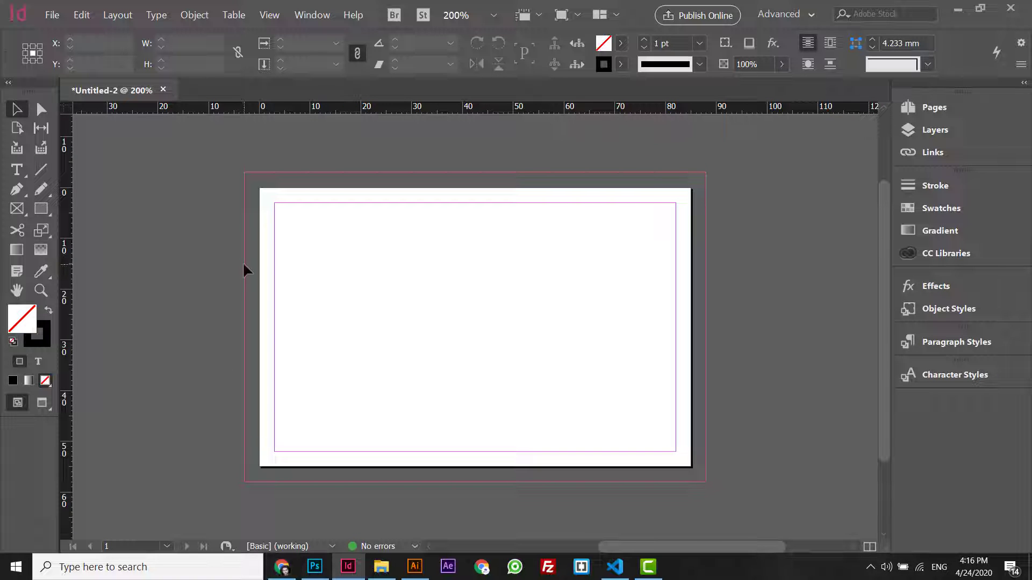
# - Draw a black, unstroked rectangle covering the whole bleed area on the Bg layer
pyautogui.click(39, 209)
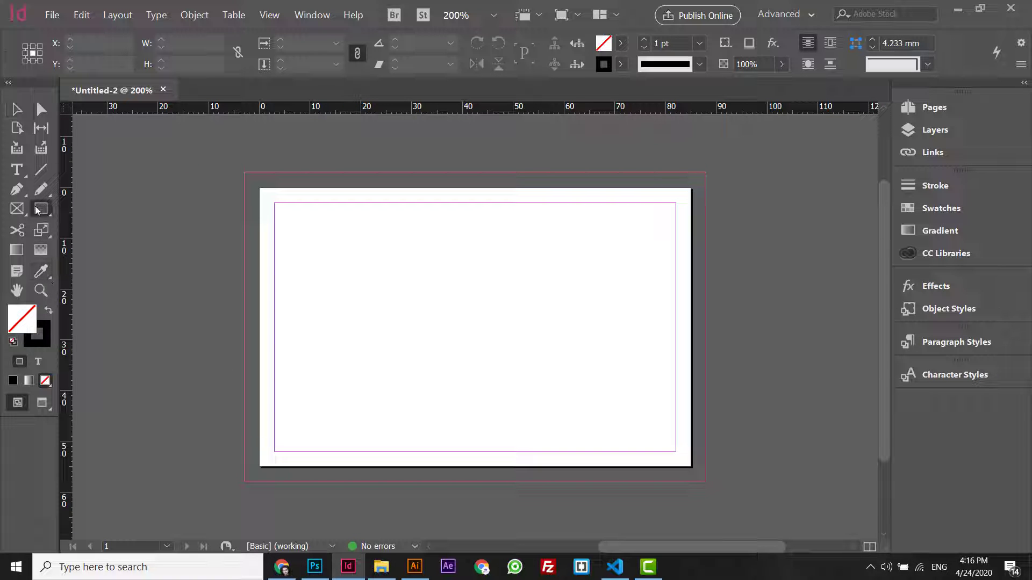
pyautogui.click(924, 128)
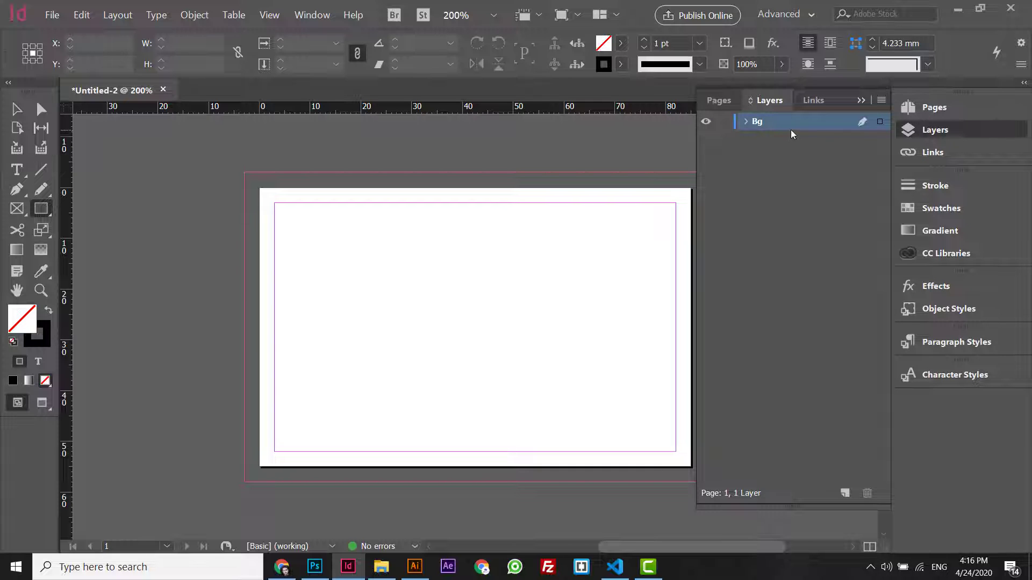
pyautogui.click(48, 311)
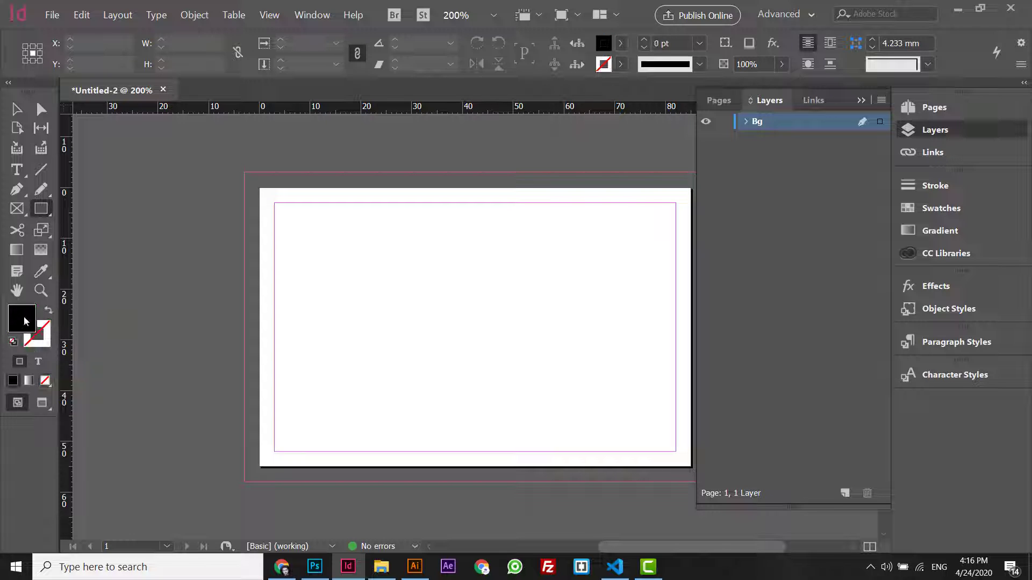
pyautogui.moveTo(244, 172); pyautogui.dragTo(697, 482)
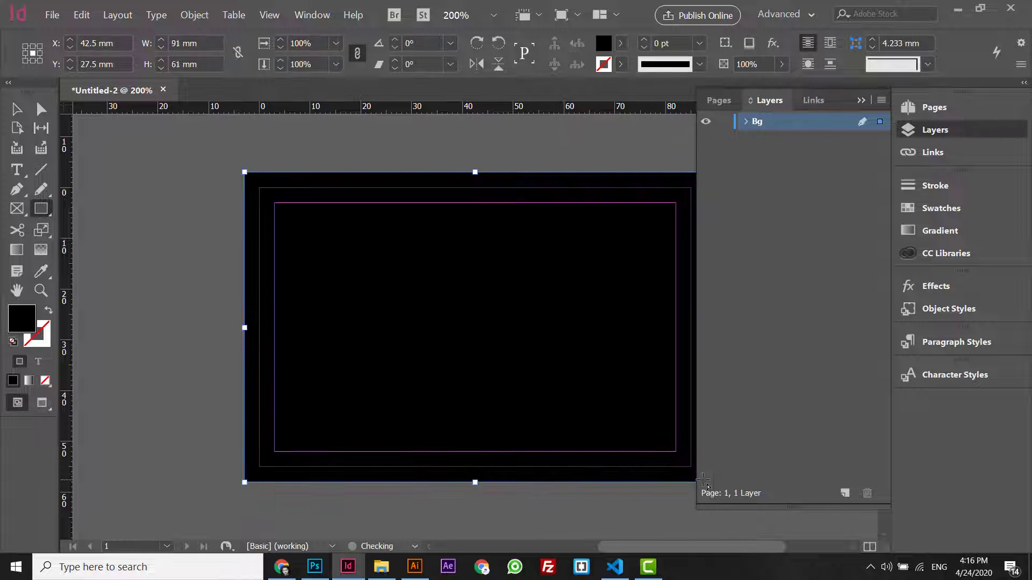
# - Select the black background rectangle and switch to logo.svg in Illustrator
pyautogui.click(16, 111)
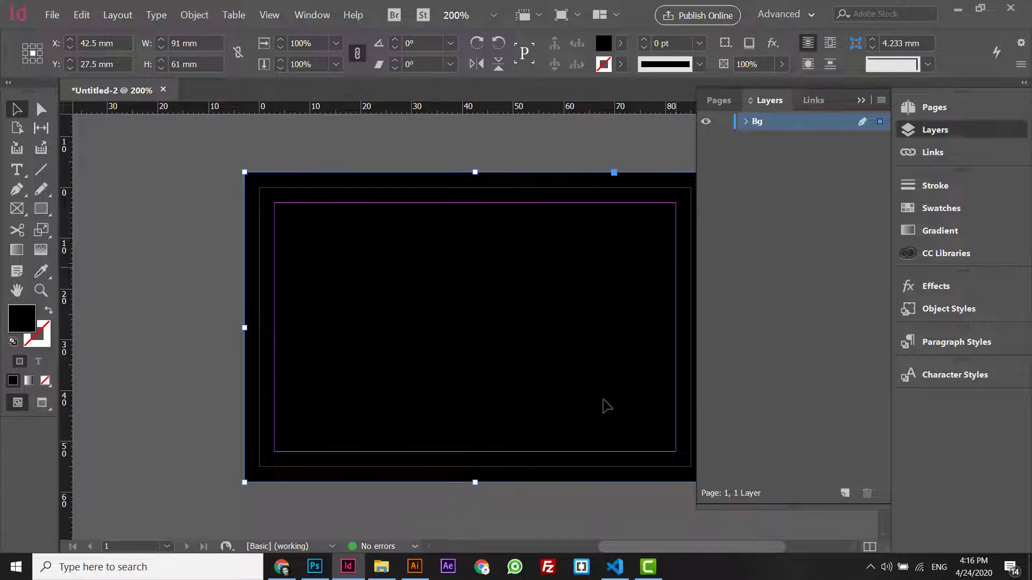
pyautogui.moveTo(617, 549); pyautogui.dragTo(626, 549)
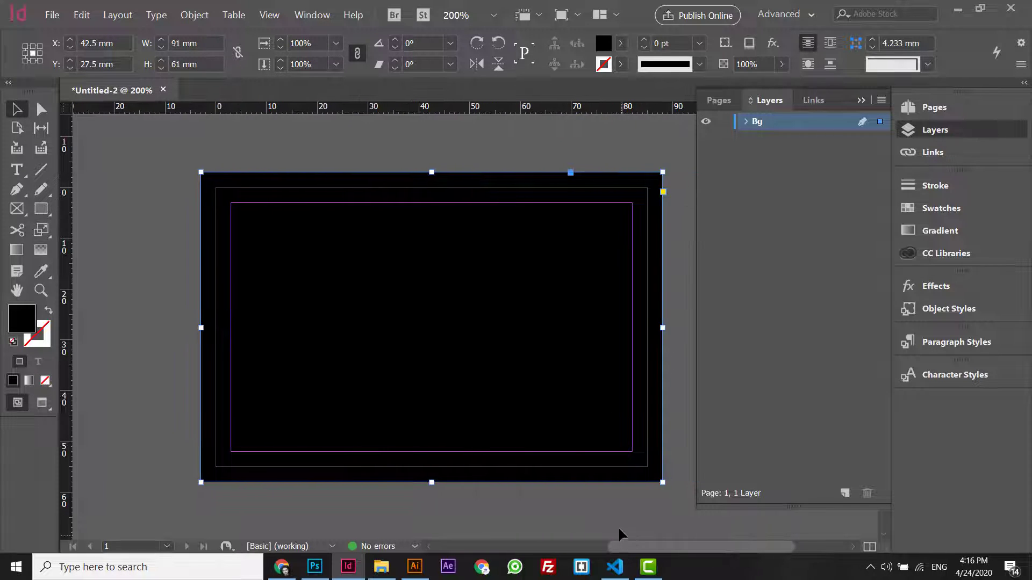
pyautogui.click(613, 525)
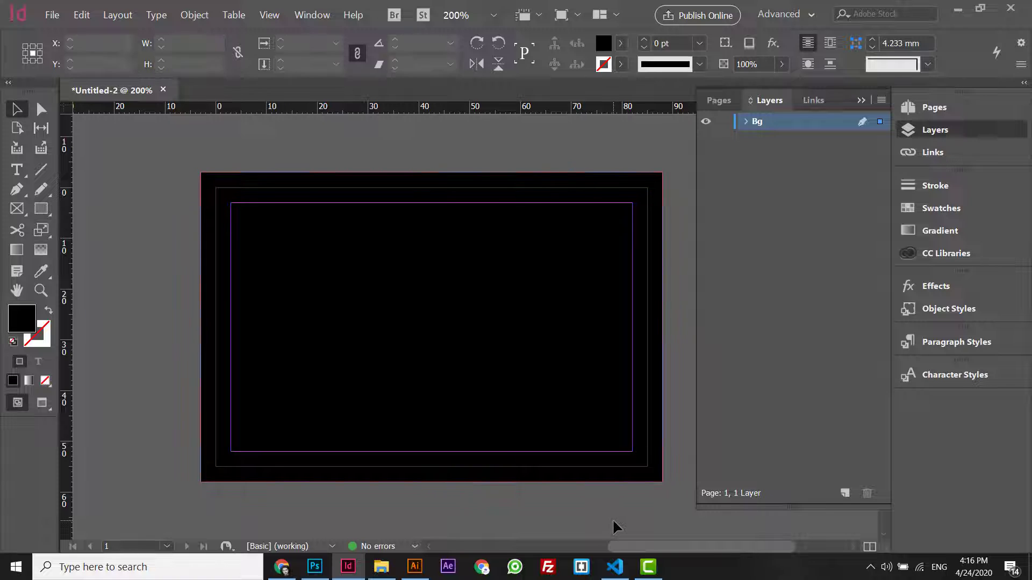
pyautogui.click(392, 346)
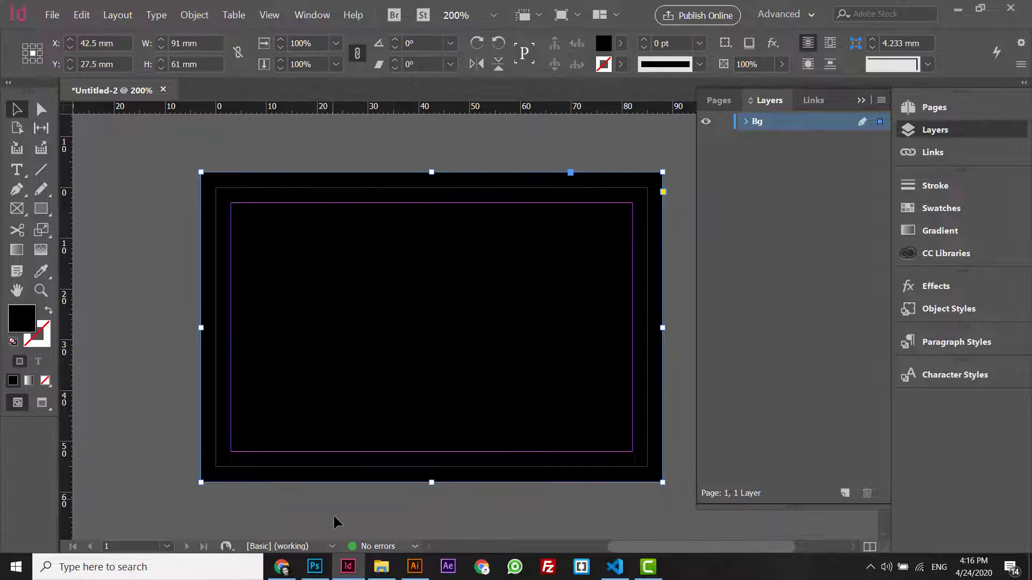
pyautogui.click(414, 566)
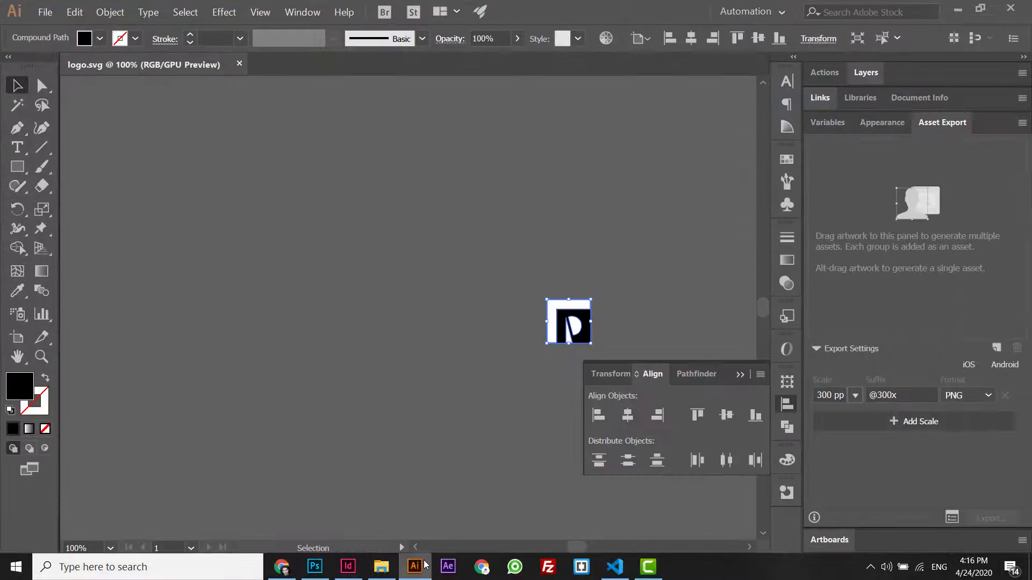
# - Select the P logo's compound path in logo.svg and return to InDesign via Chrome
pyautogui.click(388, 277)
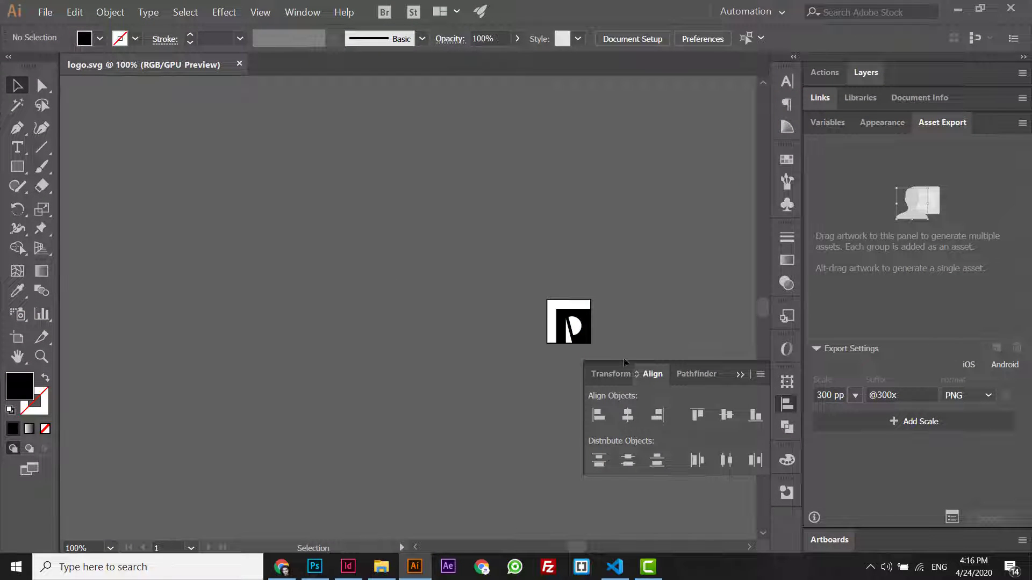
pyautogui.click(569, 328)
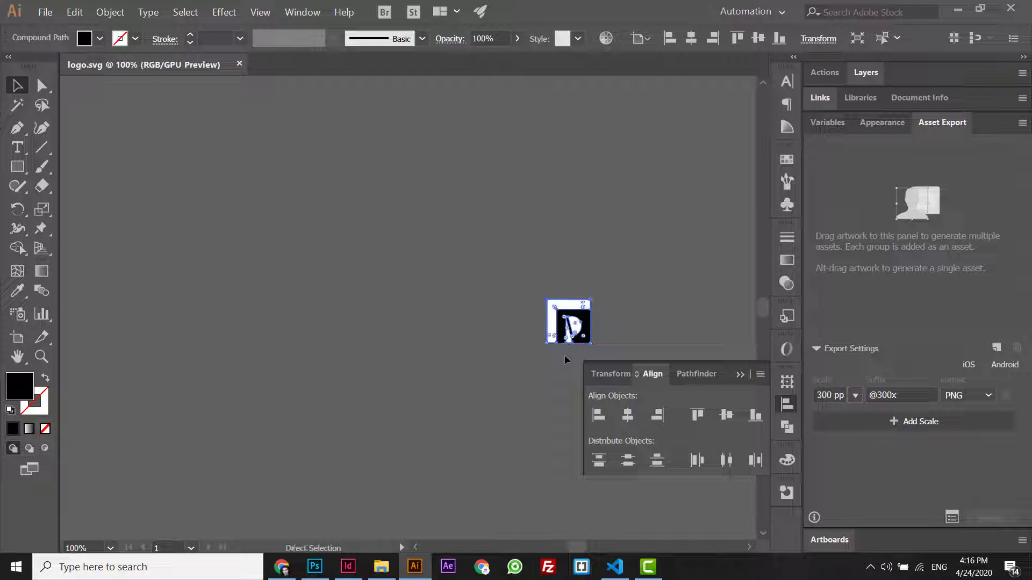
pyautogui.click(281, 566)
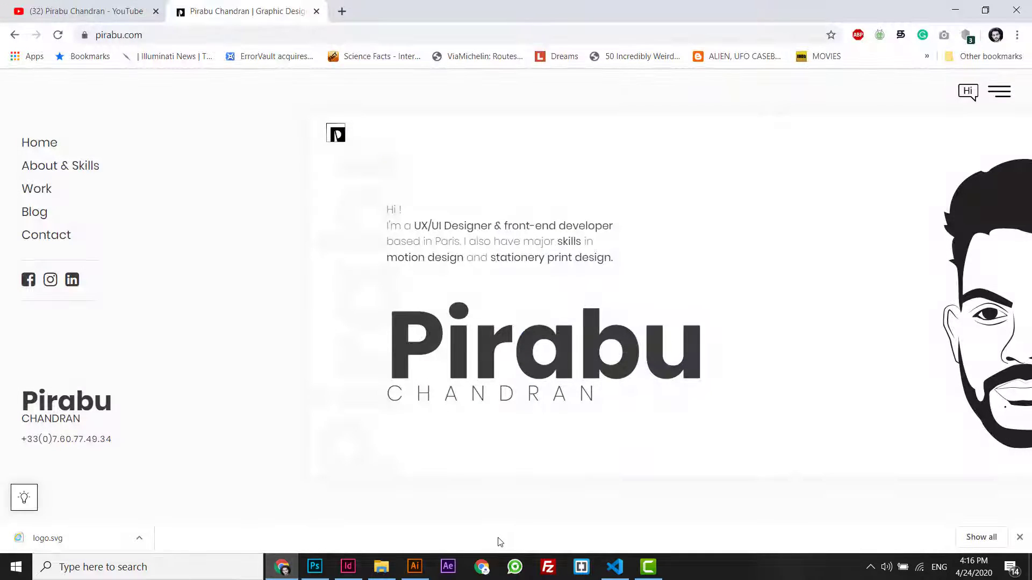
pyautogui.click(348, 566)
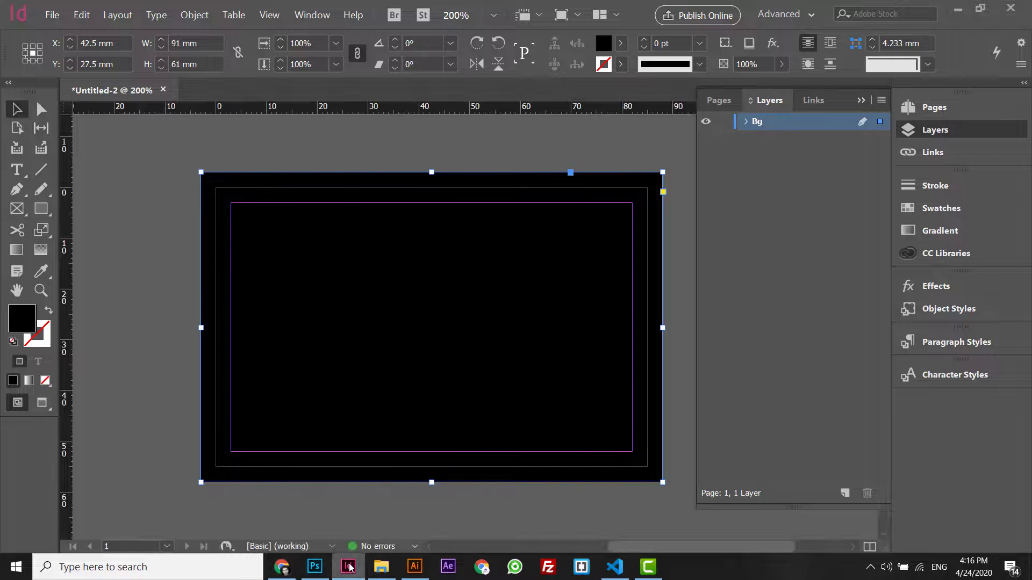
# - Paste the P logo onto the card, undo the stray move, and drag it upward
pyautogui.hotkey('ctrl', 'v')
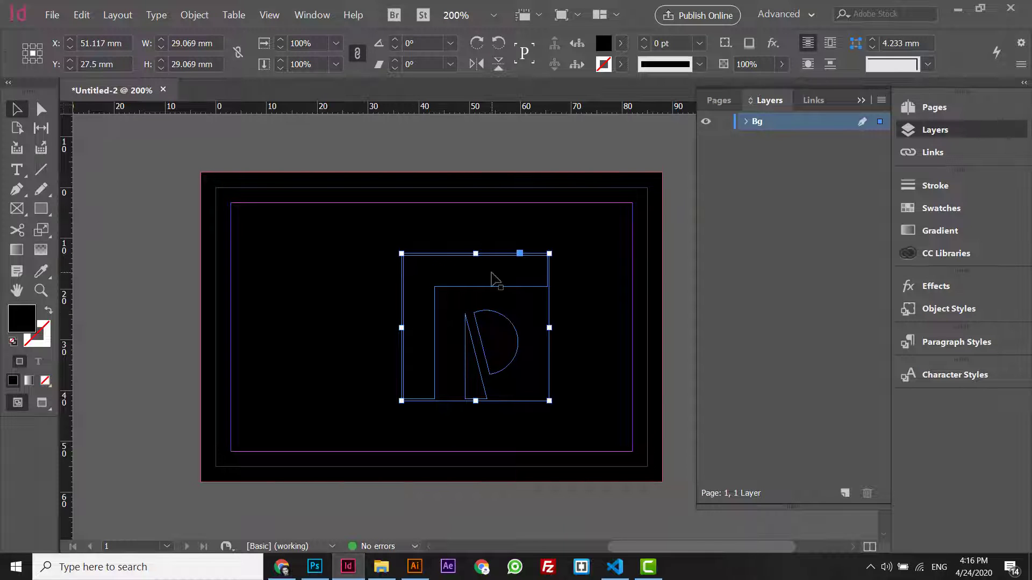
pyautogui.moveTo(493, 274); pyautogui.dragTo(421, 263)
pyautogui.hotkey('ctrl', 'd')
pyautogui.hotkey('ctrl', 'z')
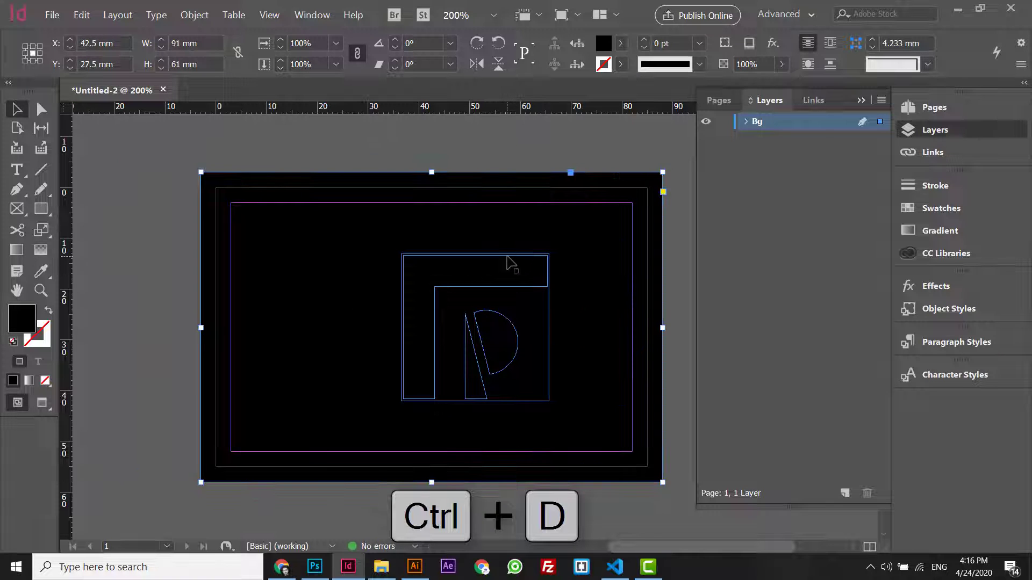
pyautogui.click(511, 263)
pyautogui.moveTo(507, 257); pyautogui.dragTo(453, 155)
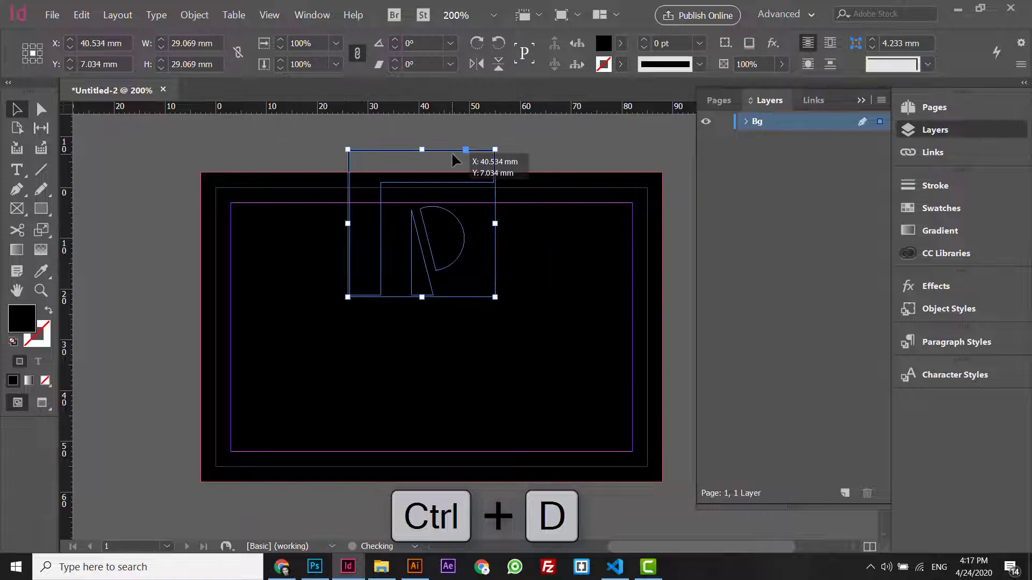
# - Browse the Place dialog to the Visiting card sources folder, then cancel it
pyautogui.hotkey('ctrl', 'd')
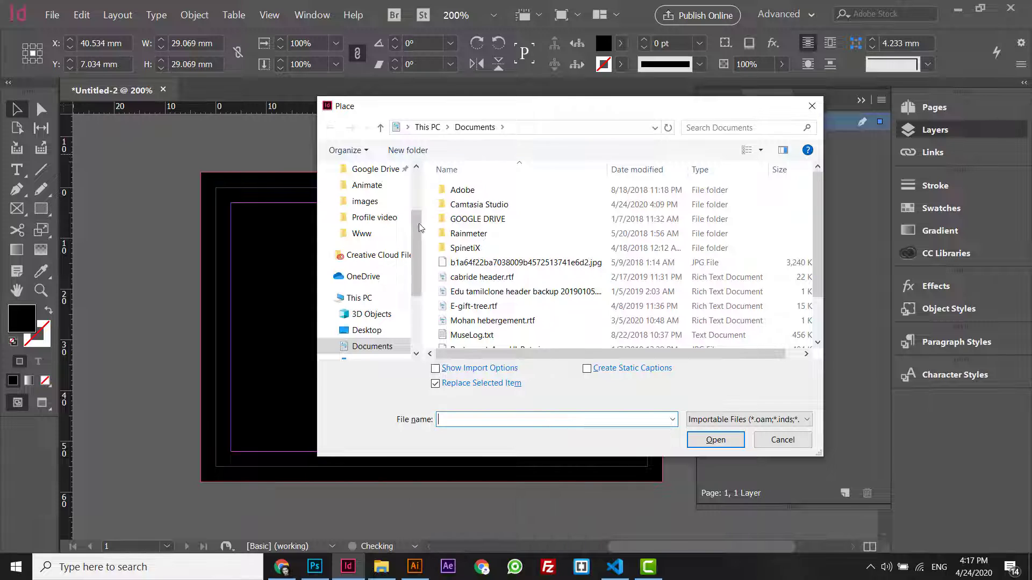
pyautogui.click(366, 196)
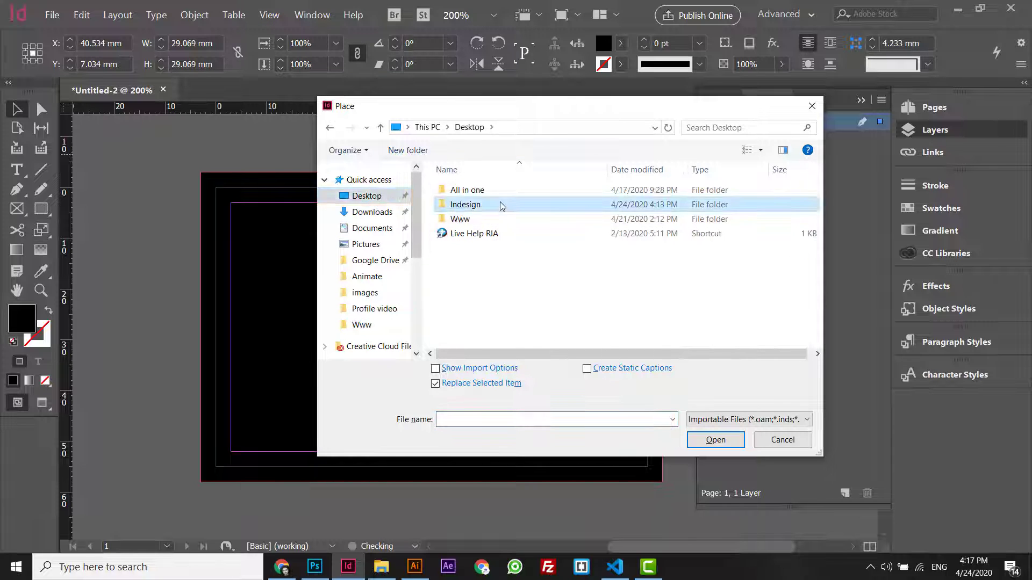
pyautogui.doubleClick(500, 204)
pyautogui.doubleClick(495, 199)
pyautogui.doubleClick(495, 199)
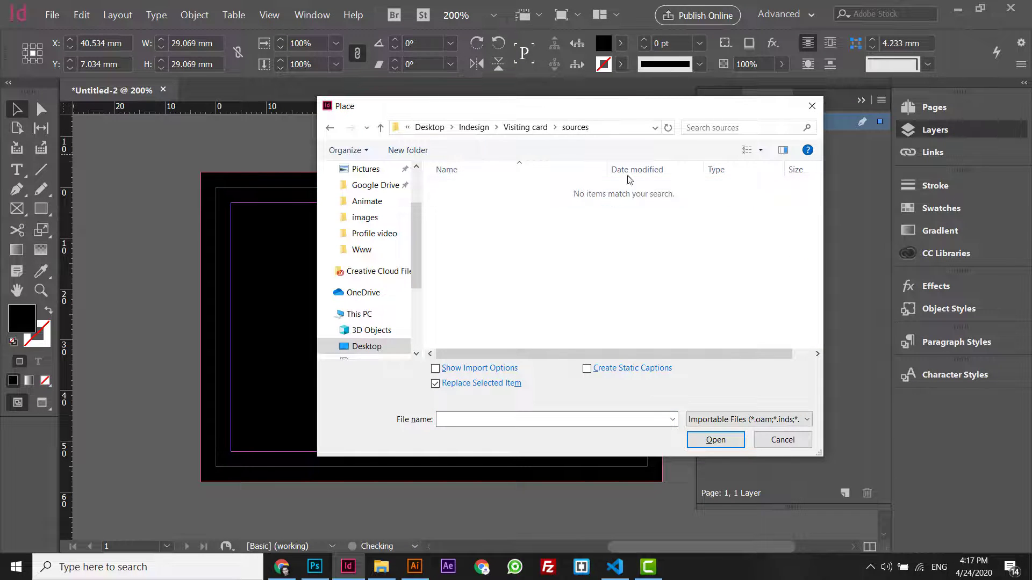
pyautogui.click(523, 129)
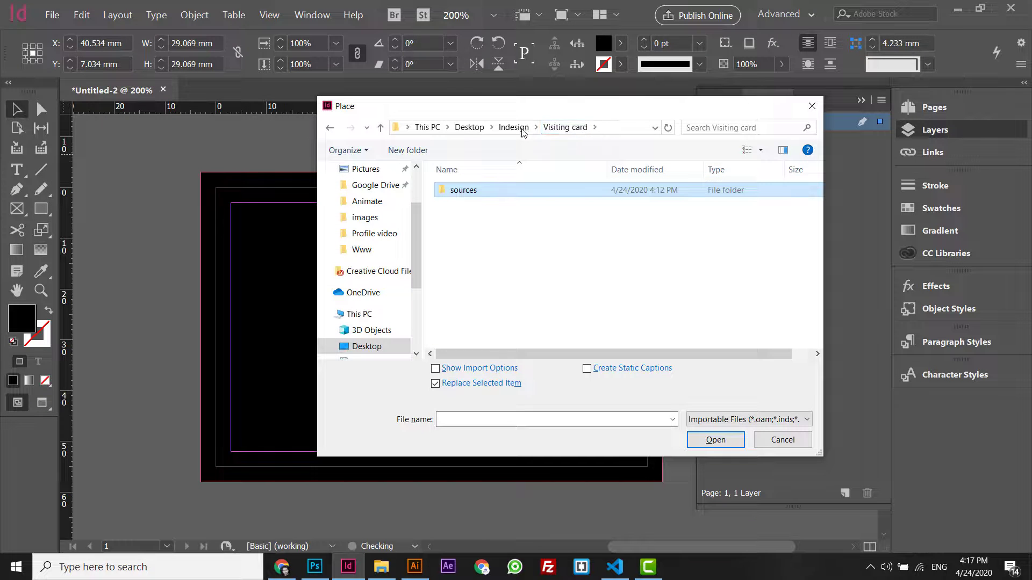
pyautogui.doubleClick(473, 191)
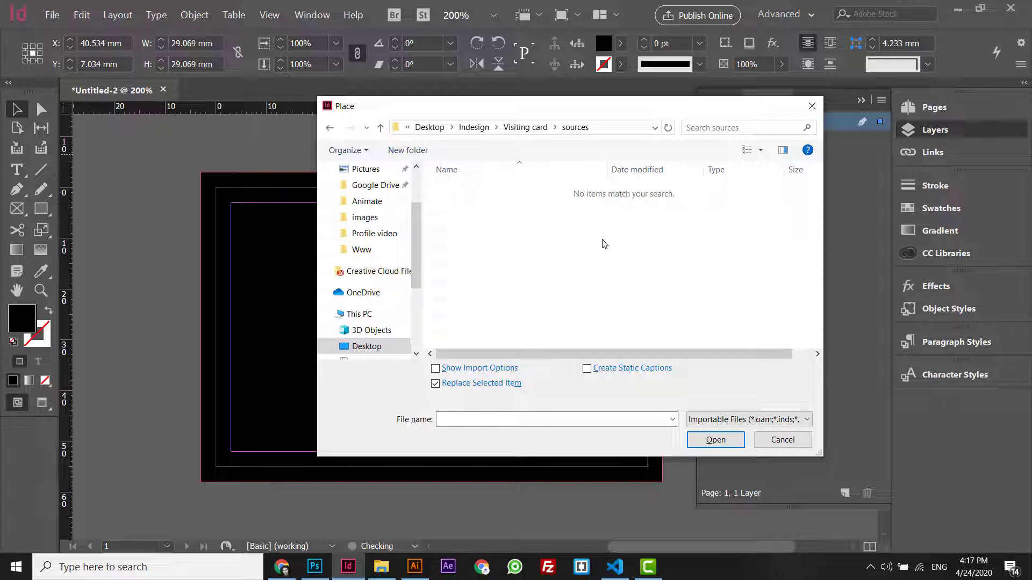
pyautogui.click(782, 440)
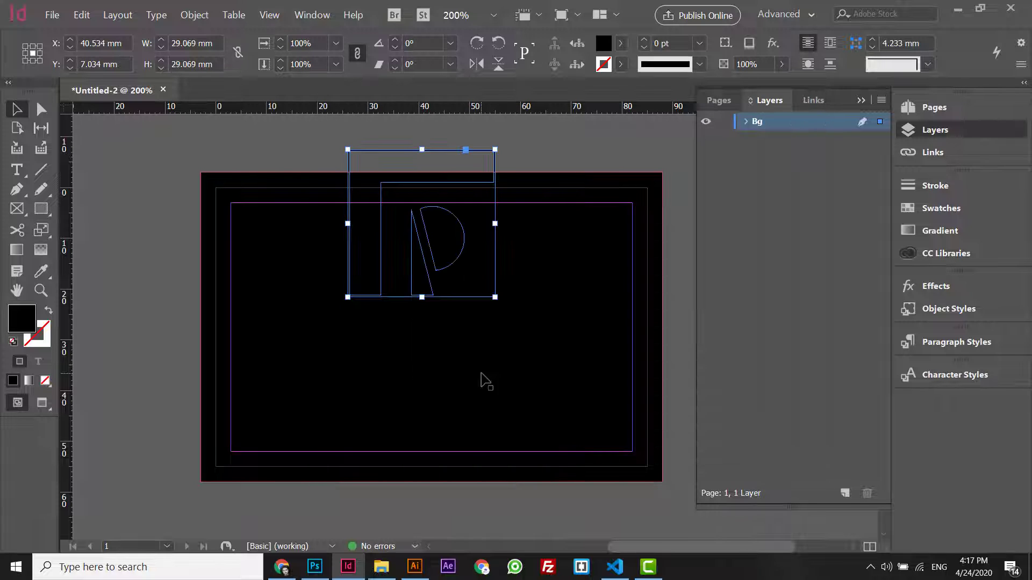
# - Move the logo back onto the card and fill it with [Paper] white
pyautogui.moveTo(484, 252); pyautogui.dragTo(487, 355)
pyautogui.click(620, 43)
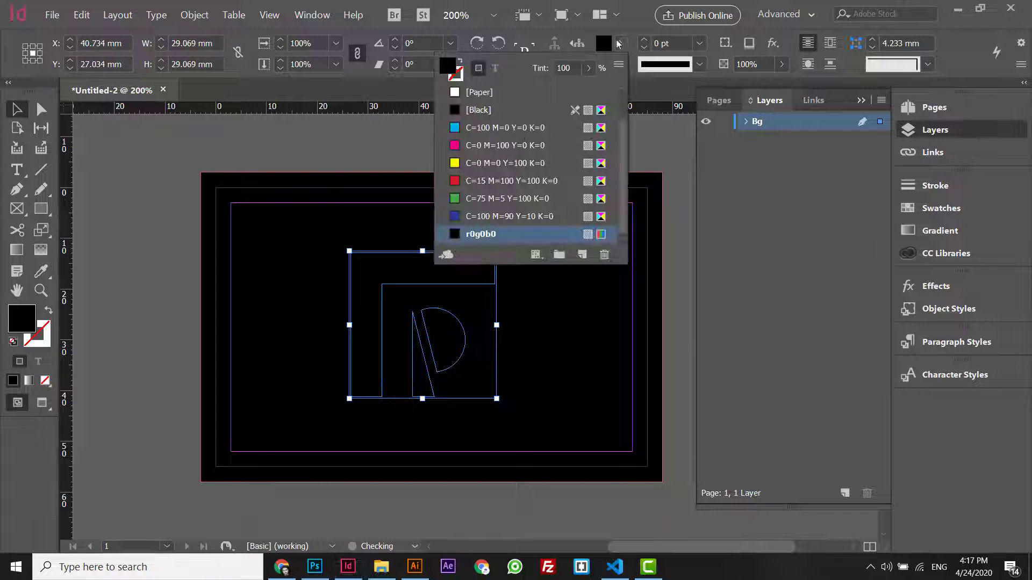
pyautogui.click(490, 97)
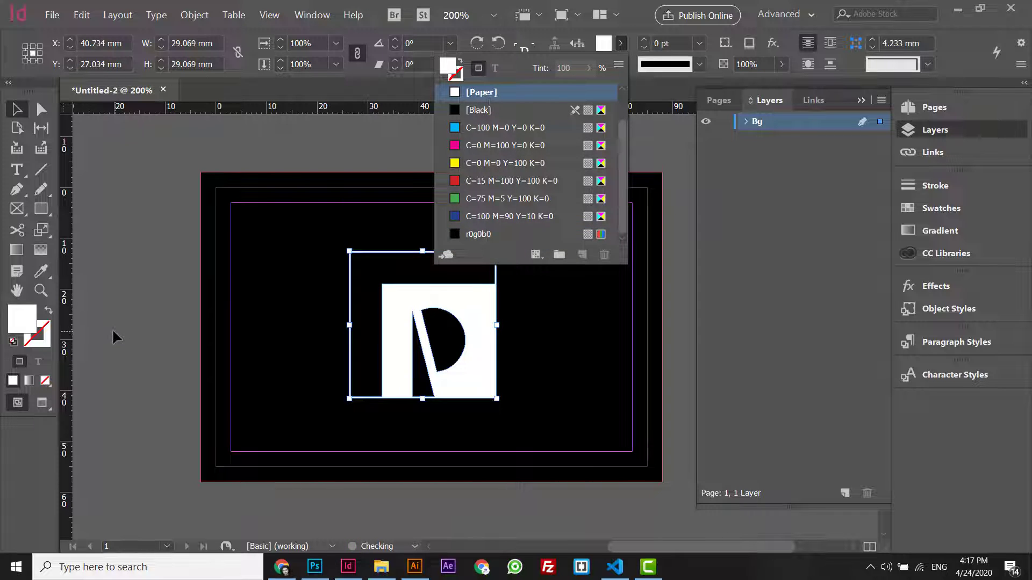
pyautogui.click(459, 295)
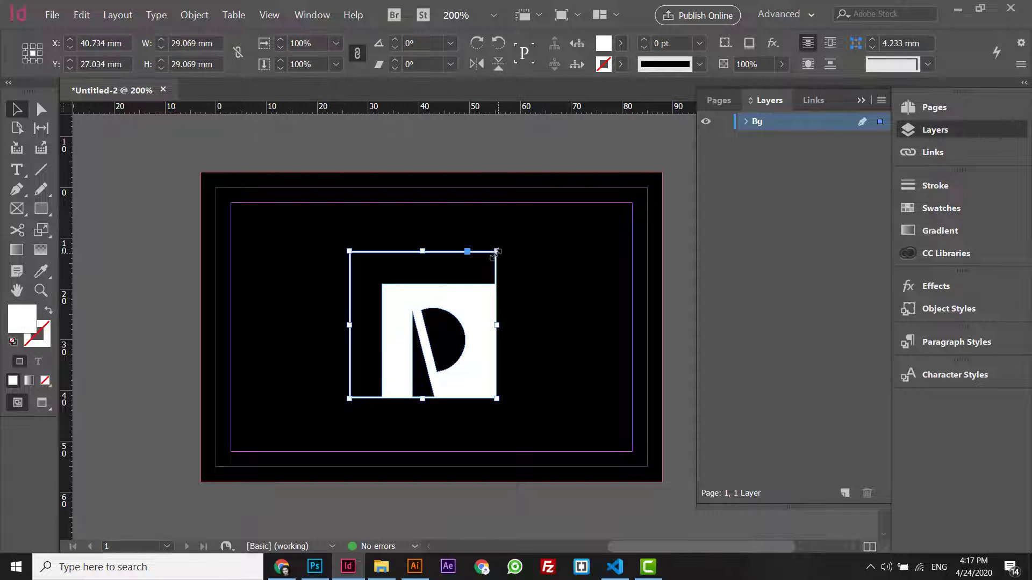
# - Shrink the logo to about 18.7 mm and switch to the Essentials workspace
pyautogui.moveTo(495, 251); pyautogui.dragTo(473, 274)
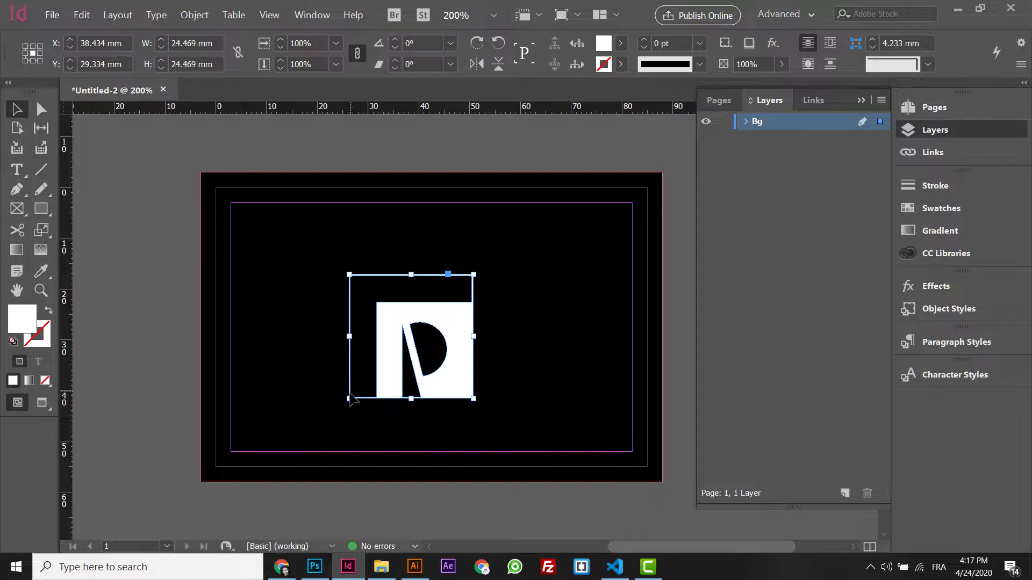
pyautogui.moveTo(349, 398); pyautogui.dragTo(378, 369)
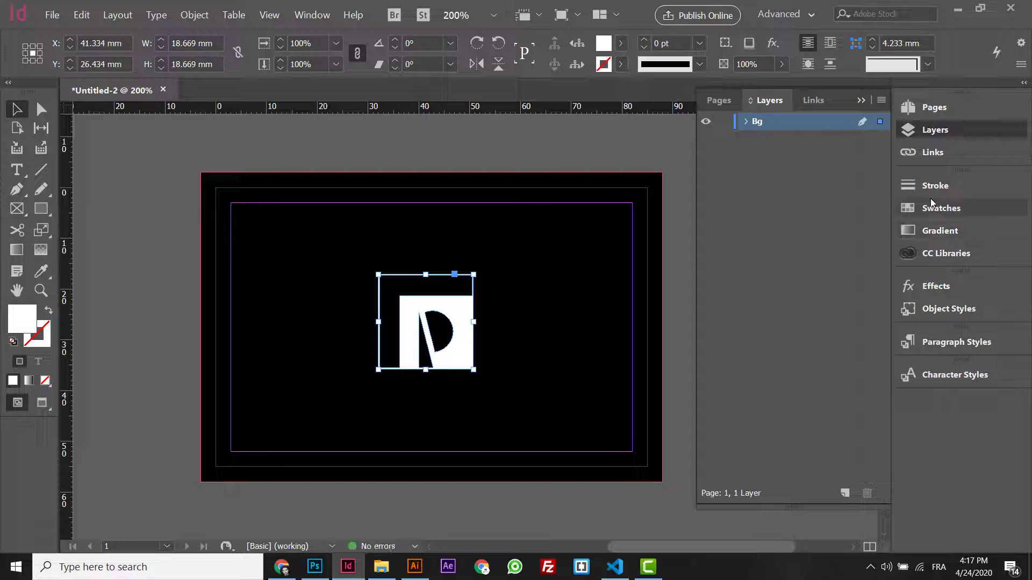
pyautogui.click(786, 14)
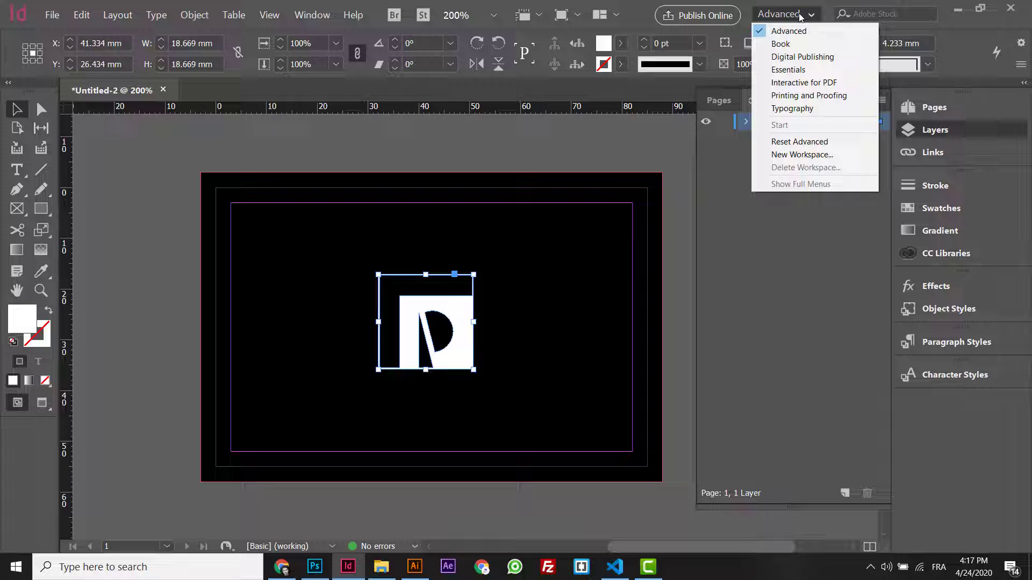
pyautogui.click(784, 71)
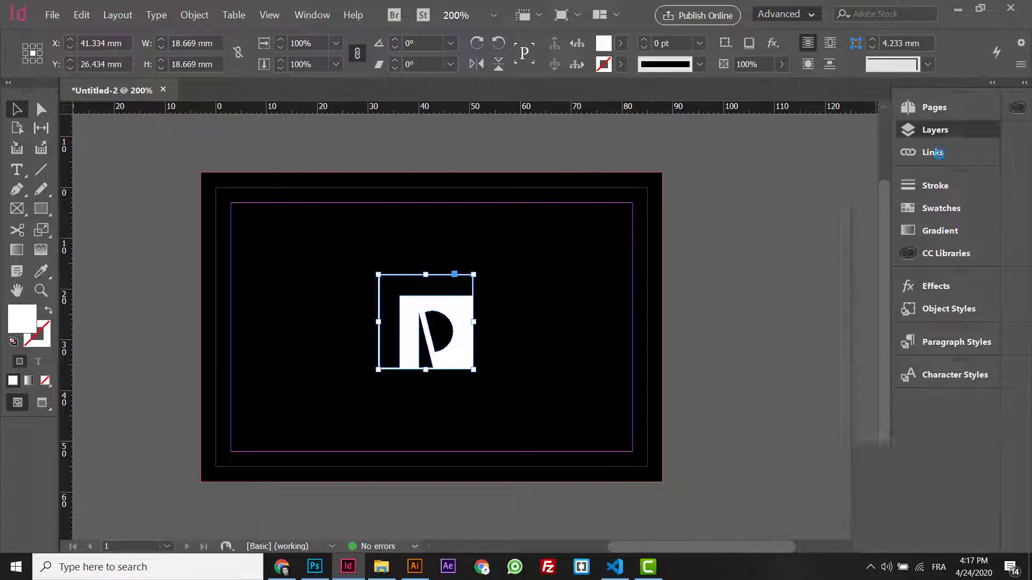
# - Centre the logo horizontally and vertically on the page and trim it to 17.4 mm
pyautogui.click(911, 274)
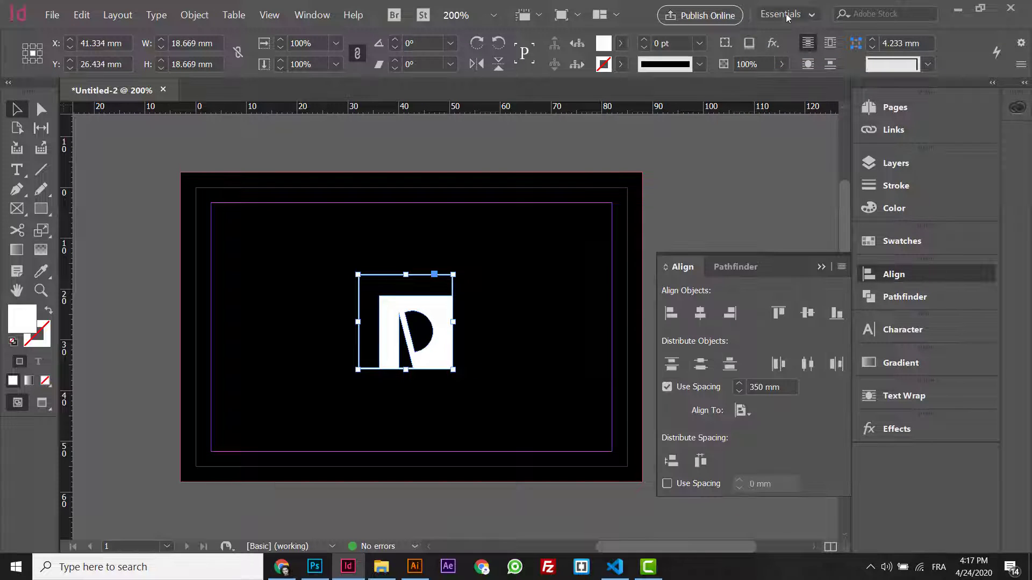
pyautogui.click(700, 312)
pyautogui.click(806, 314)
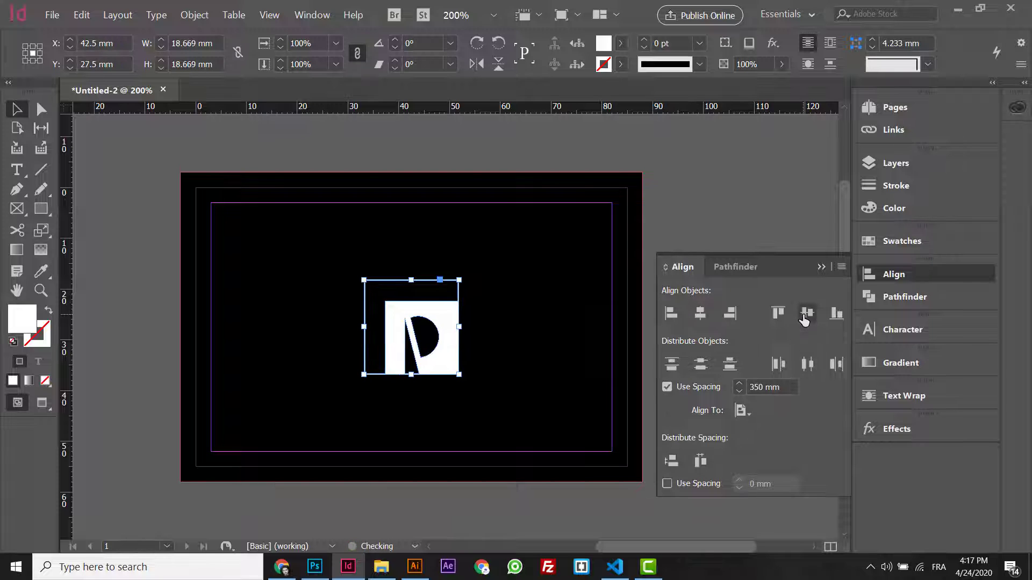
pyautogui.click(696, 150)
pyautogui.click(459, 322)
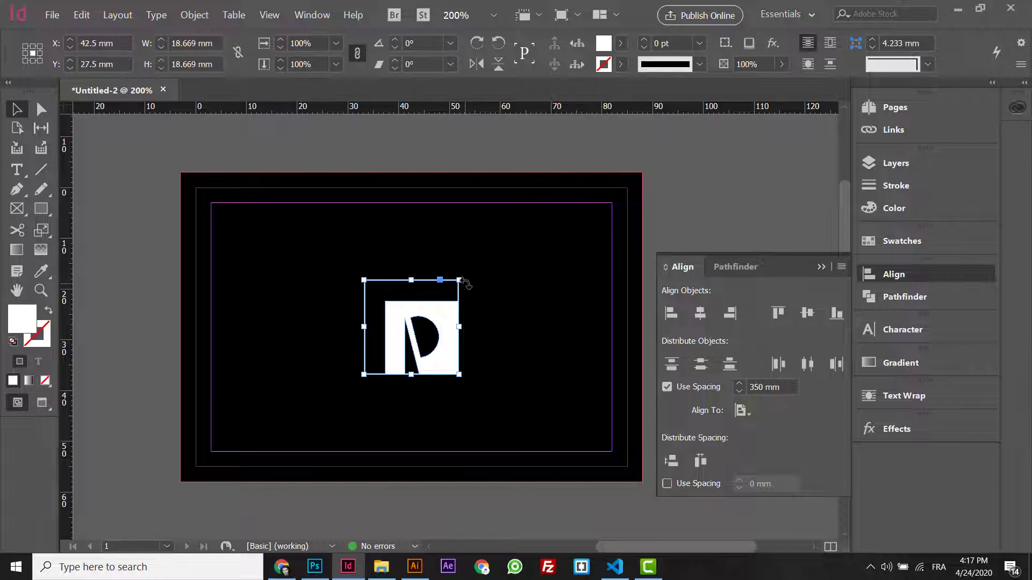
pyautogui.moveTo(459, 280); pyautogui.dragTo(457, 284)
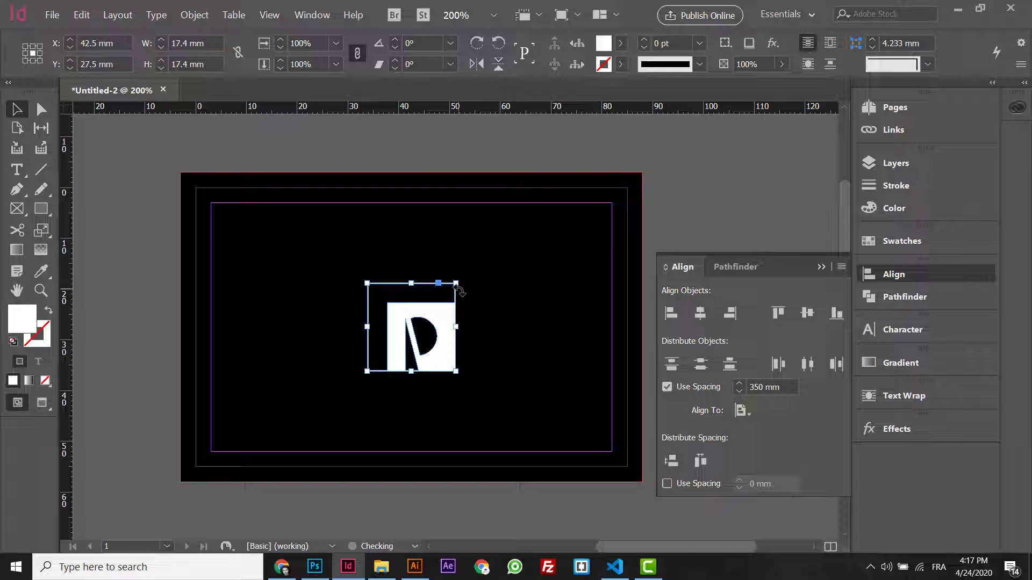
pyautogui.click(143, 304)
# - Draw a text frame across the lower card area and enter text in it
pyautogui.click(17, 170)
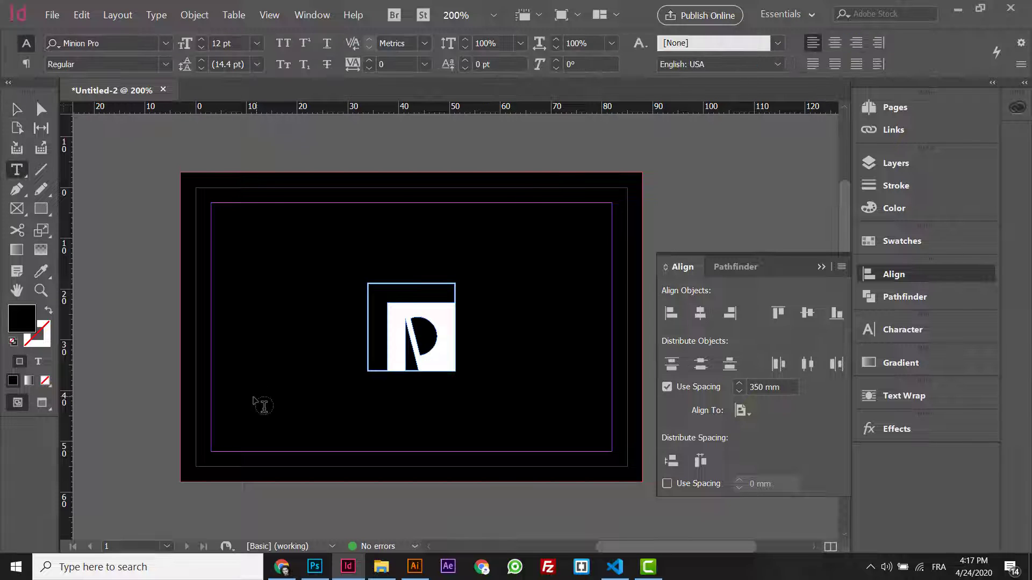
pyautogui.moveTo(251, 401); pyautogui.dragTo(583, 427)
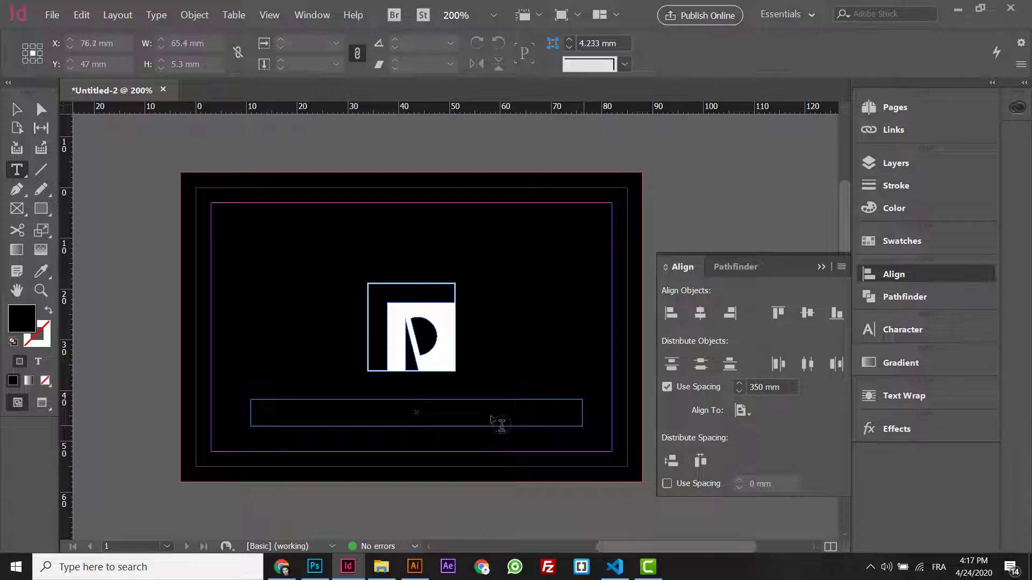
pyautogui.write('Pa')
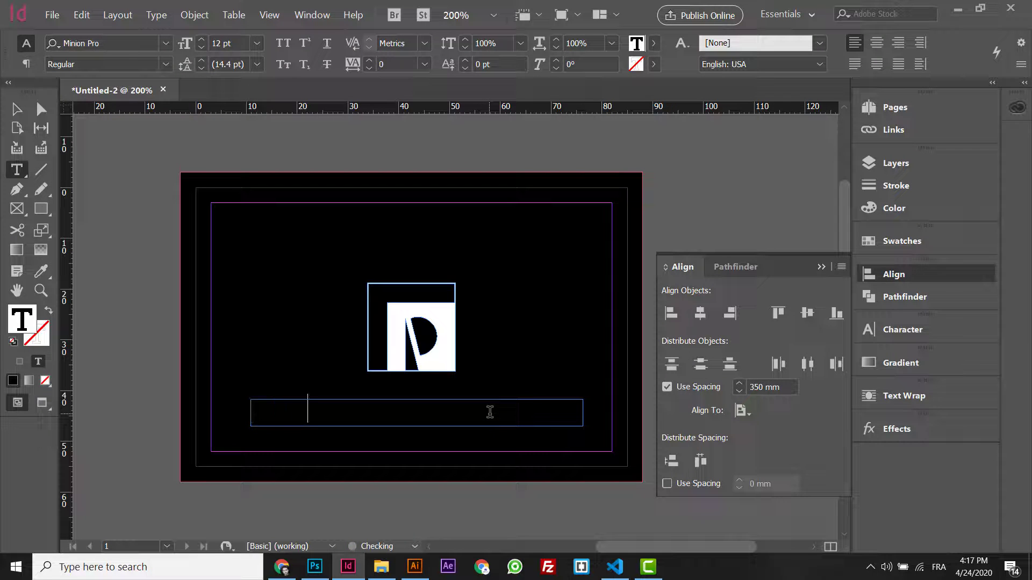
pyautogui.write('pe')
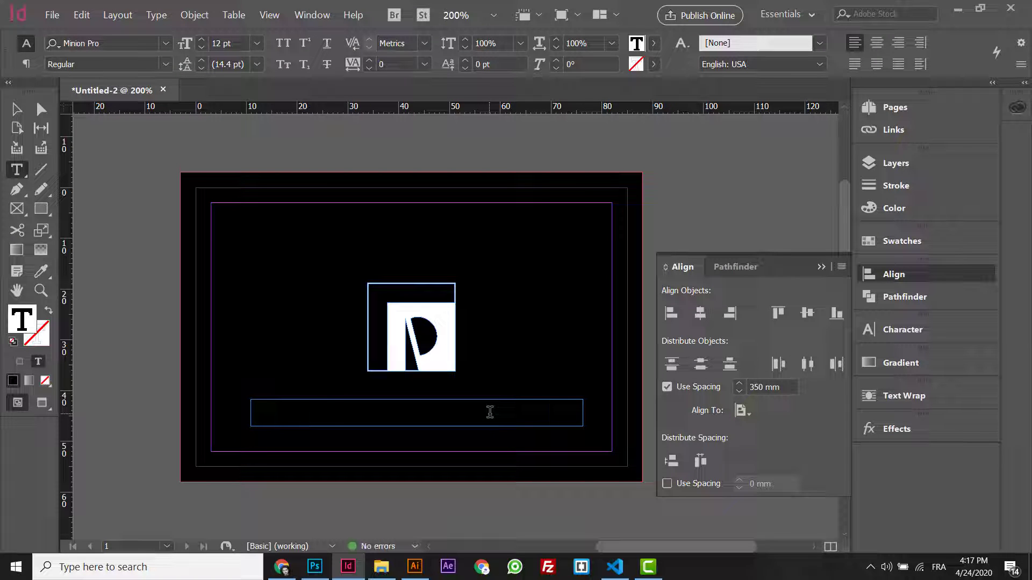
pyautogui.hotkey('ctrl', 'a')
pyautogui.write('Paper')
pyautogui.hotkey('ctrl', 'a')
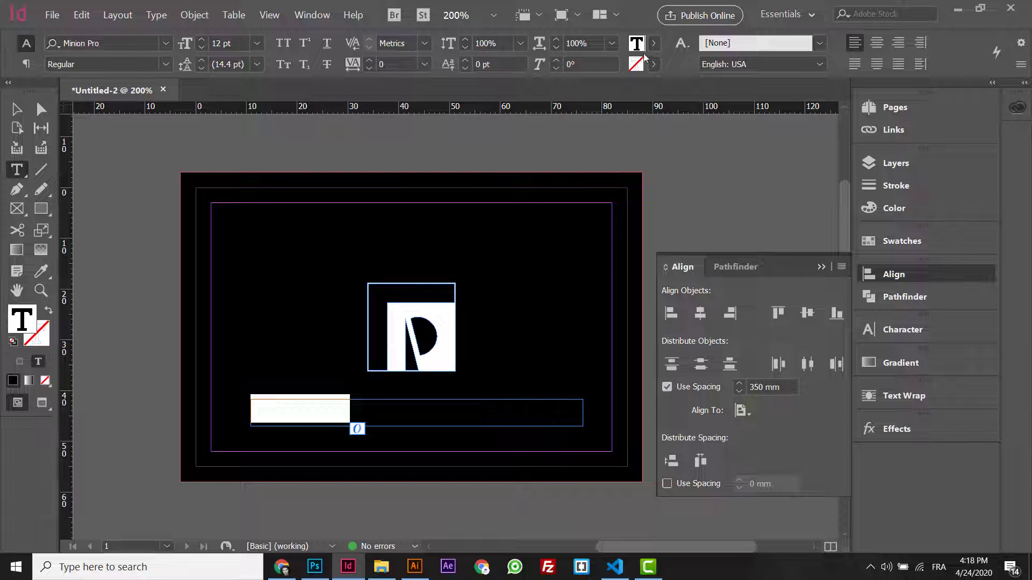
pyautogui.click(653, 43)
pyautogui.click(548, 129)
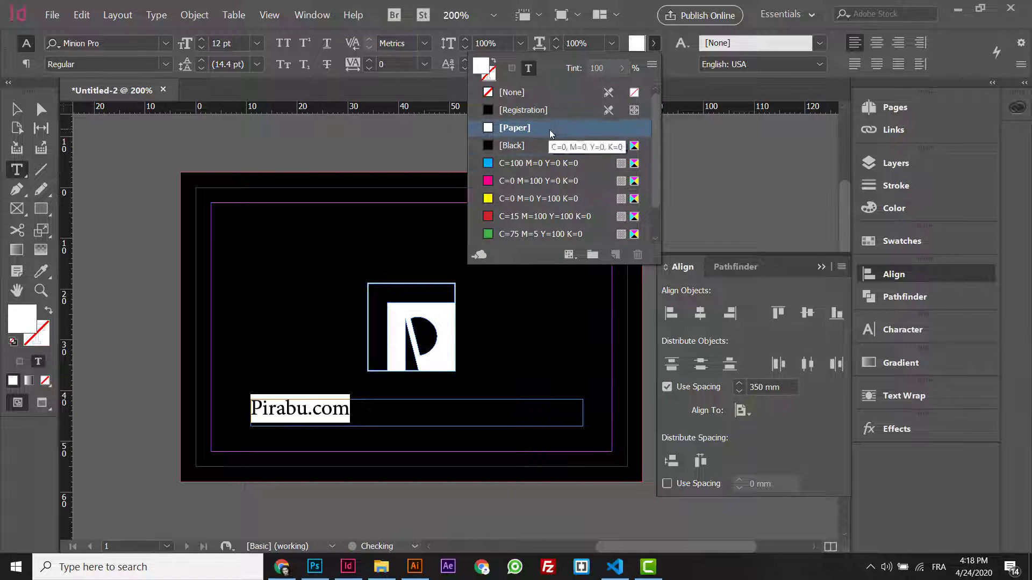
pyautogui.click(875, 43)
pyautogui.click(370, 404)
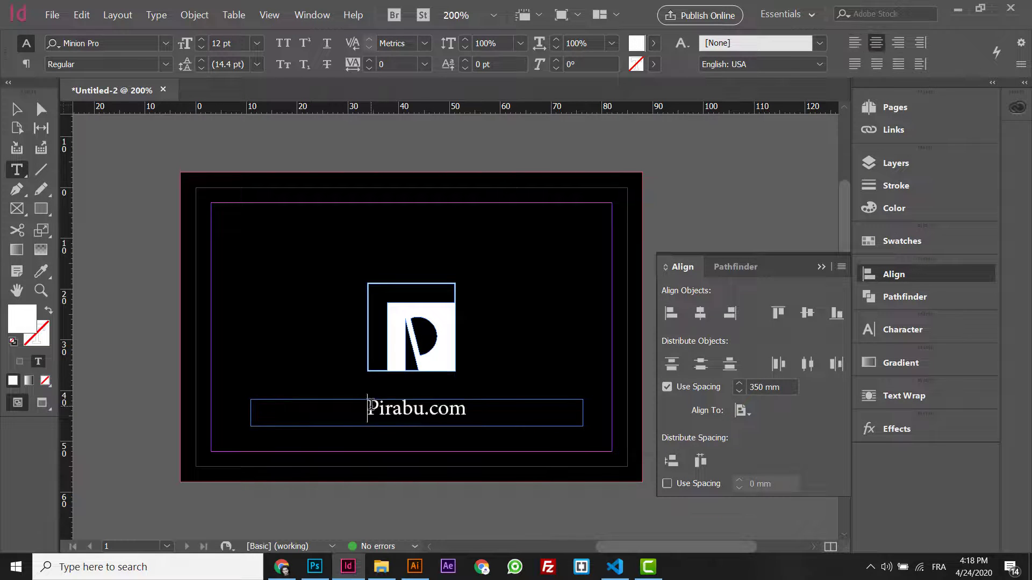
pyautogui.write('www.')
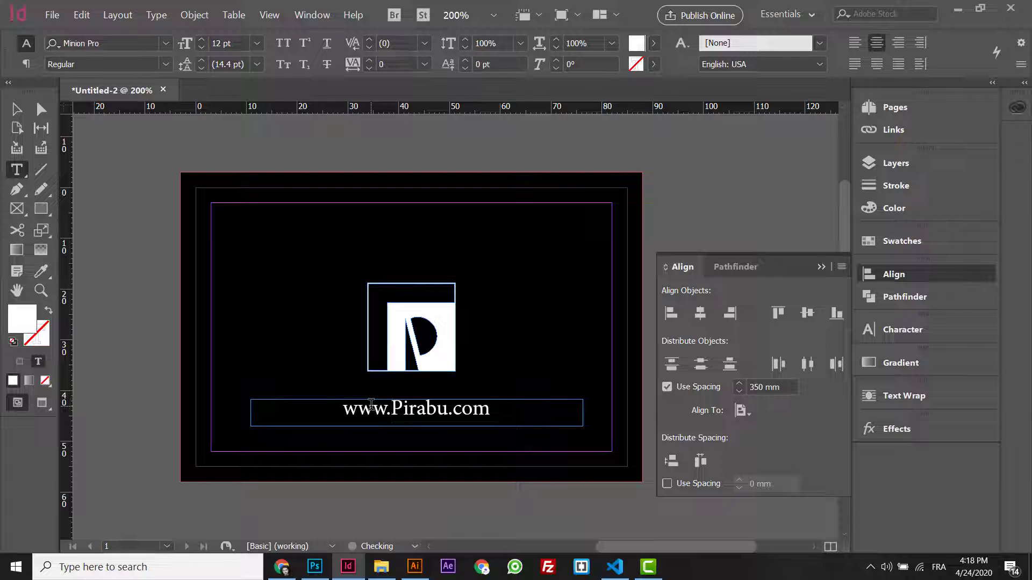
pyautogui.hotkey('ctrl', 'a')
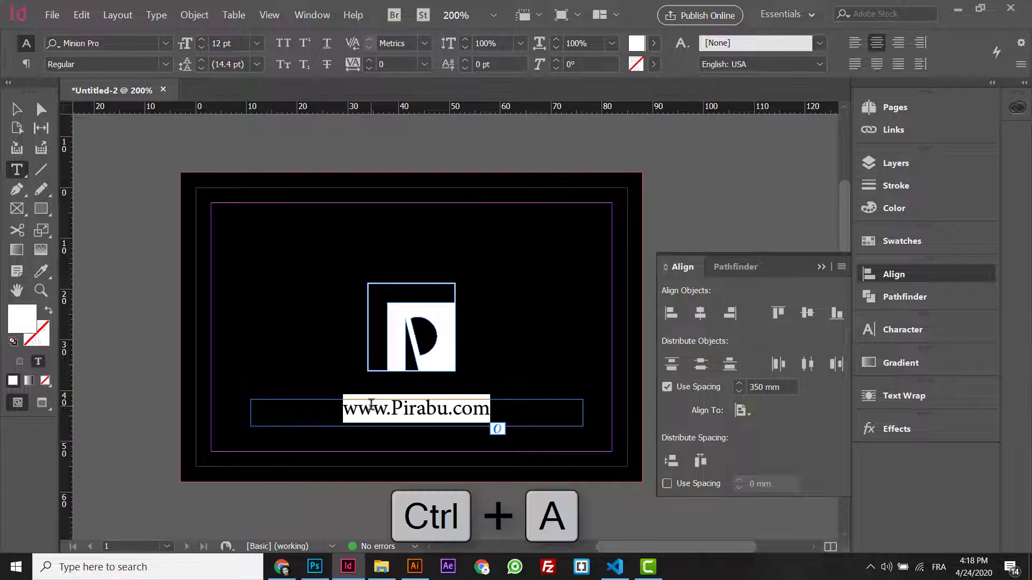
pyautogui.hotkey('ctrl', 't')
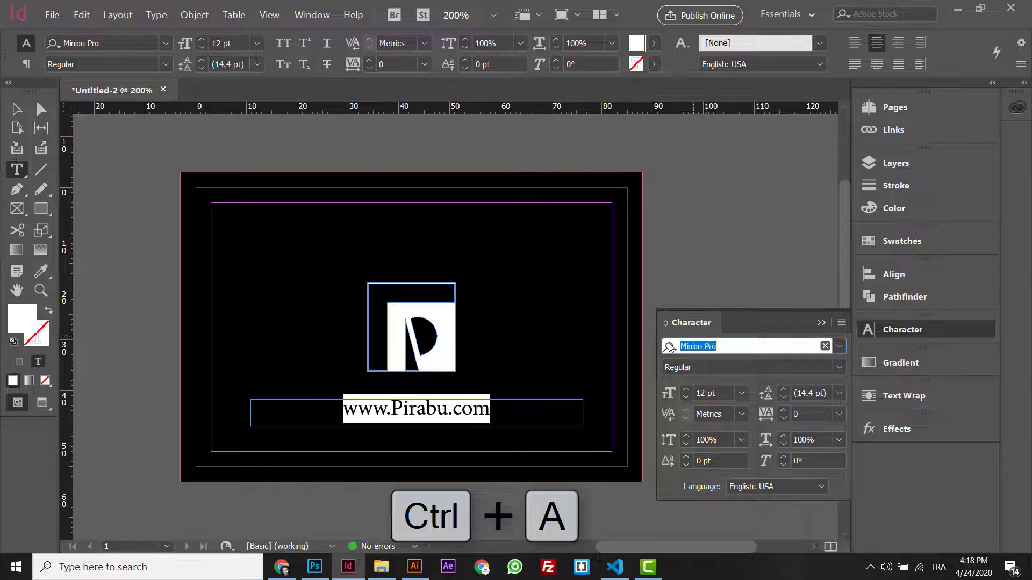
pyautogui.hotkey('ctrl', 't')
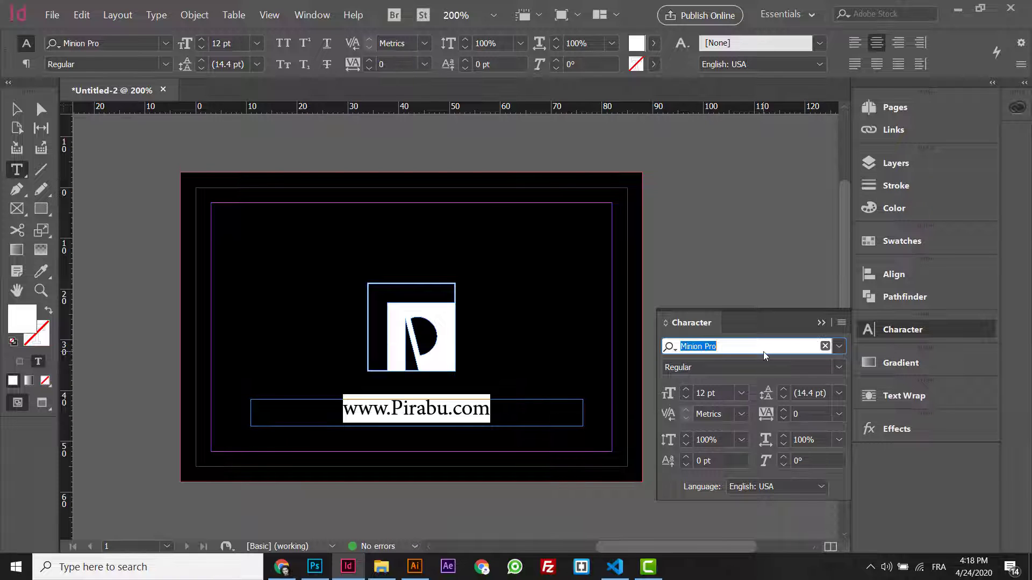
pyautogui.write('pop')
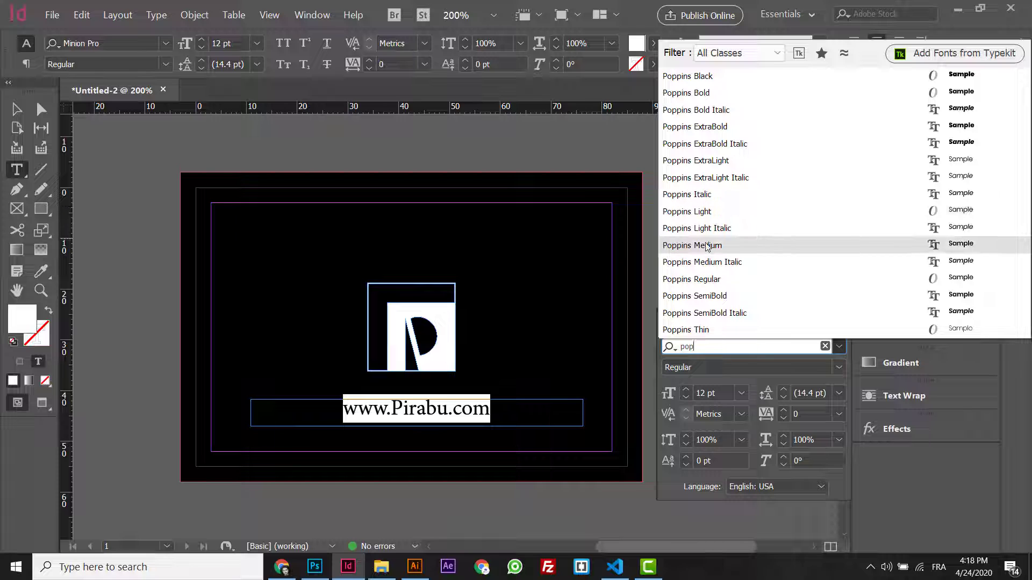
# - Set the URL text in Poppins Light and make it All Caps
pyautogui.click(716, 211)
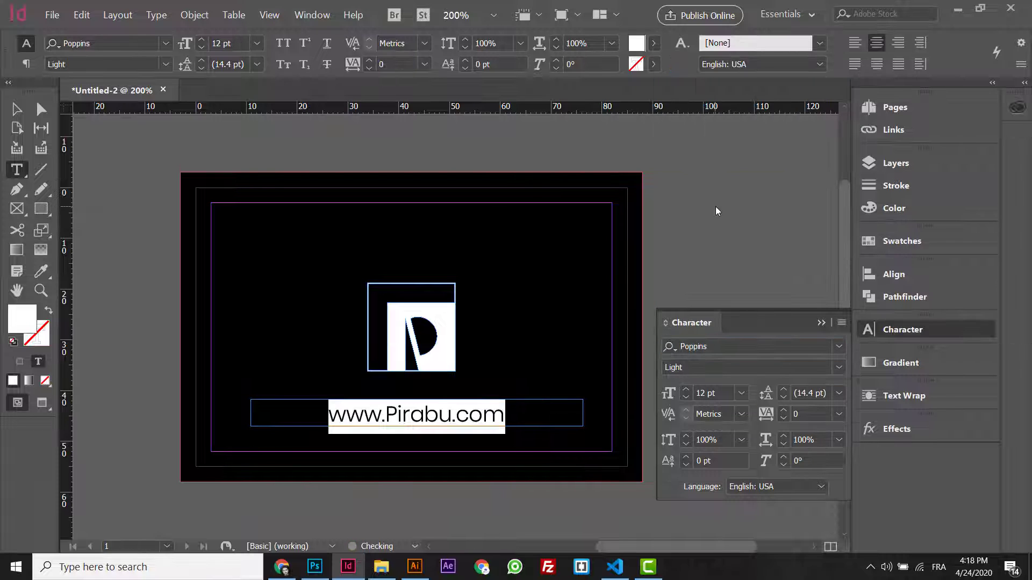
pyautogui.click(841, 324)
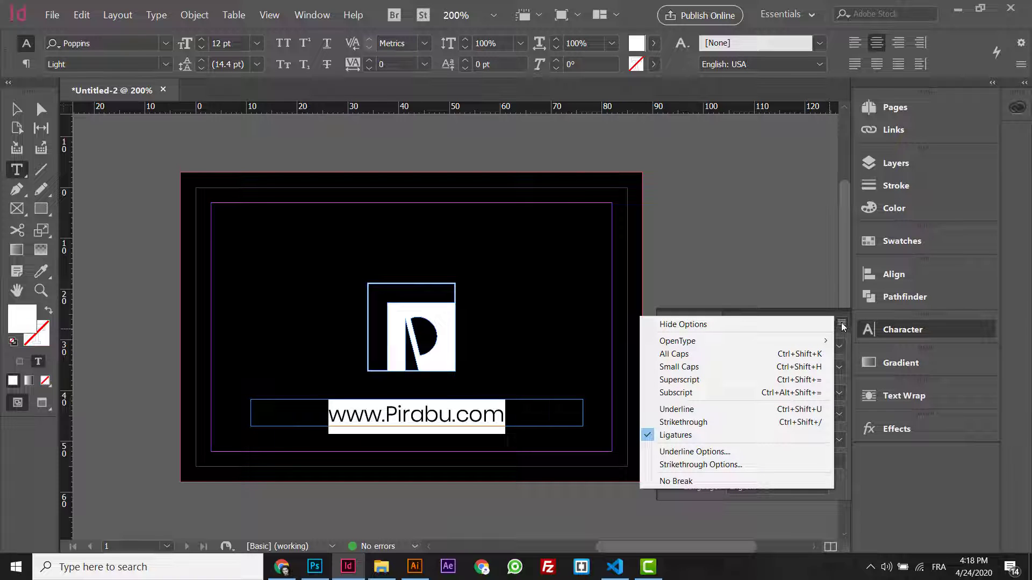
pyautogui.click(734, 353)
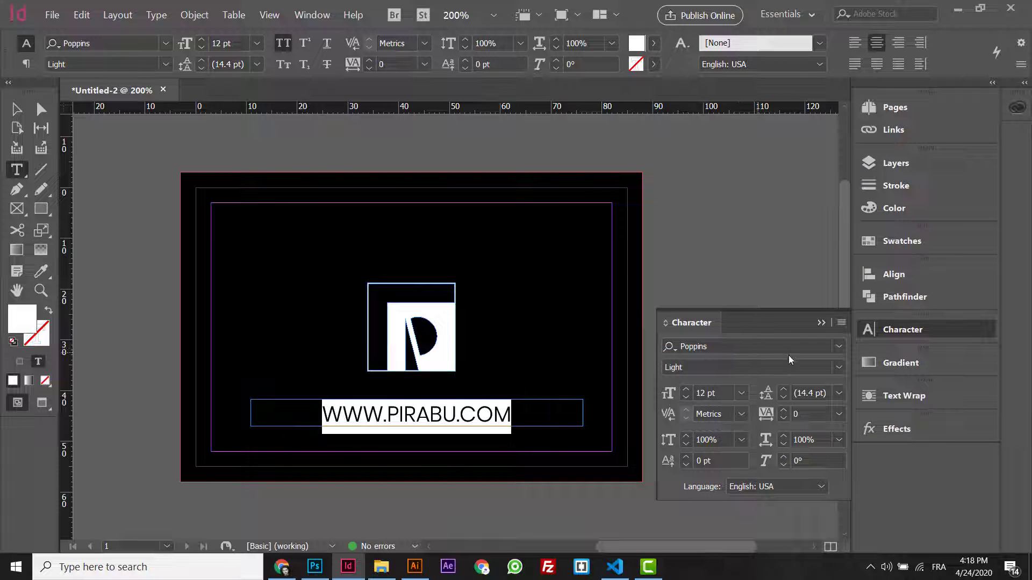
pyautogui.click(842, 322)
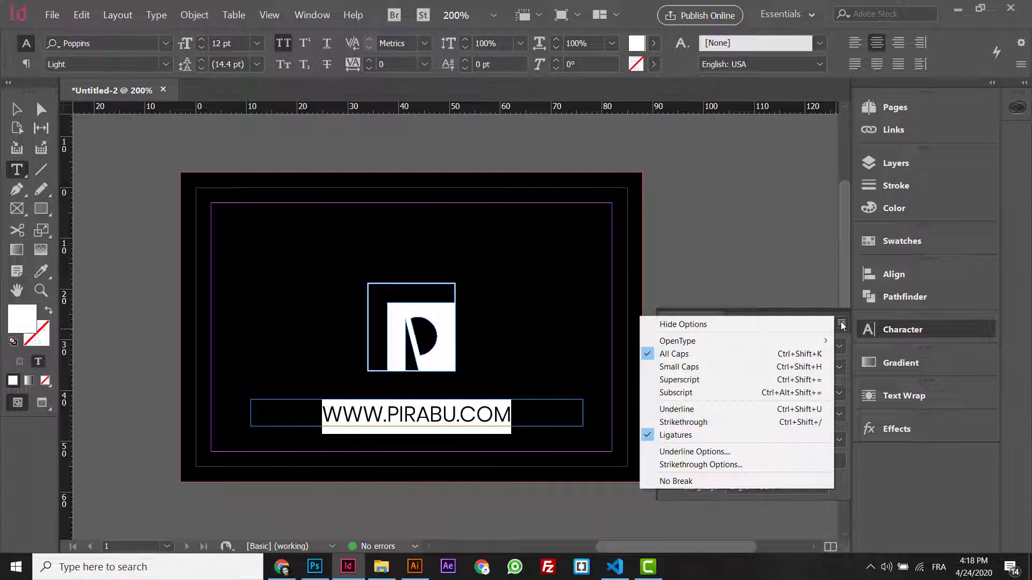
pyautogui.click(804, 325)
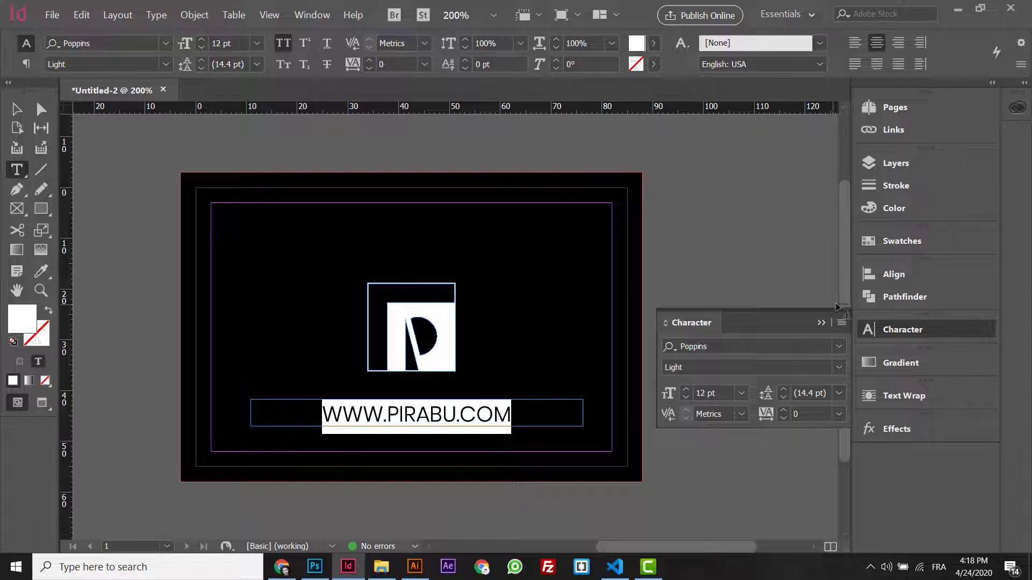
pyautogui.click(842, 323)
pyautogui.click(784, 324)
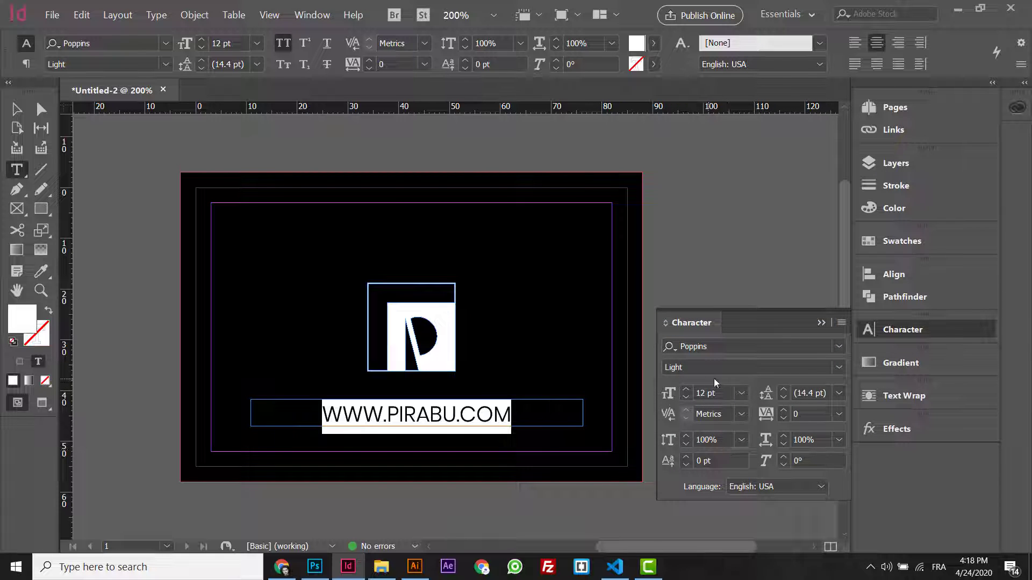
# - Set the URL text size to 9 pt and its tracking to 500
pyautogui.click(686, 398)
pyautogui.click(686, 399)
pyautogui.click(686, 399)
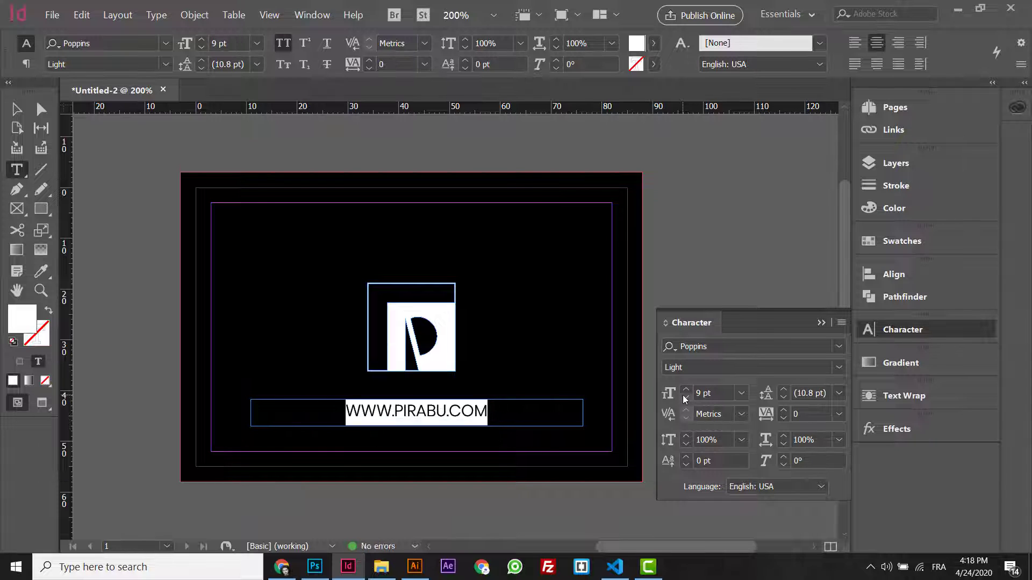
pyautogui.click(686, 399)
pyautogui.click(685, 390)
pyautogui.click(800, 412)
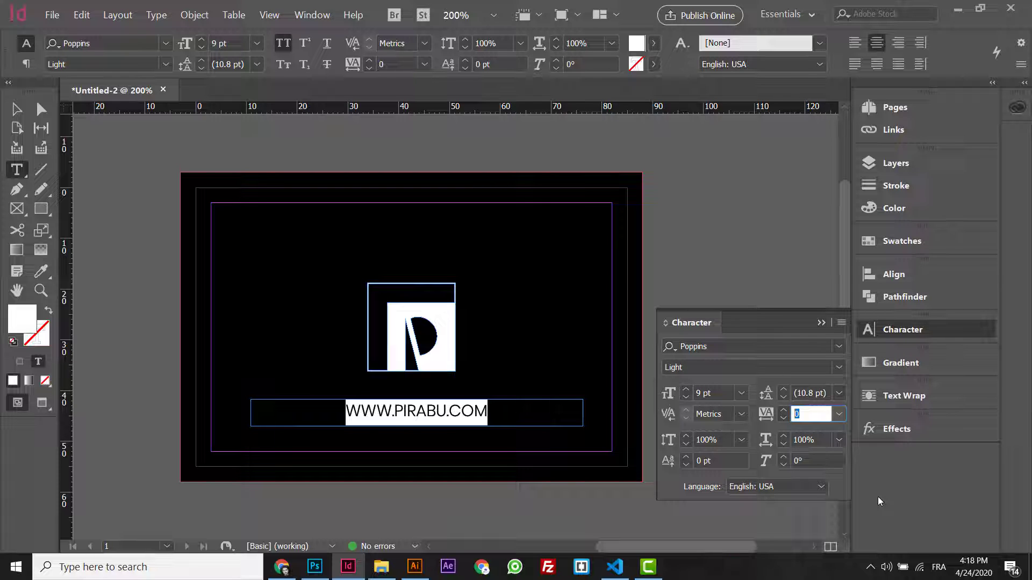
pyautogui.write('500')
pyautogui.press('Return')
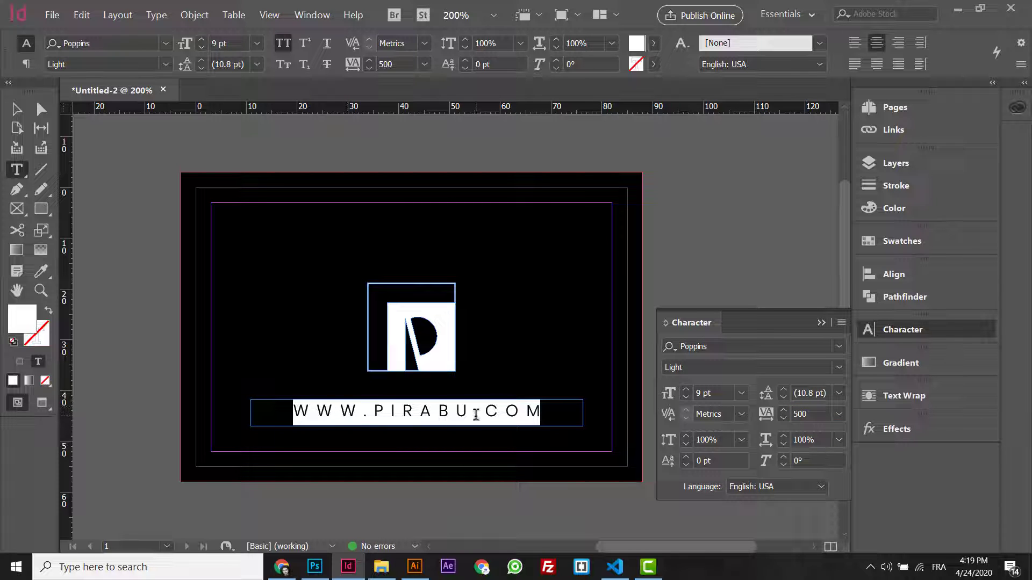
# - Centre the URL frame horizontally on the card and switch to Preview mode
pyautogui.click(16, 109)
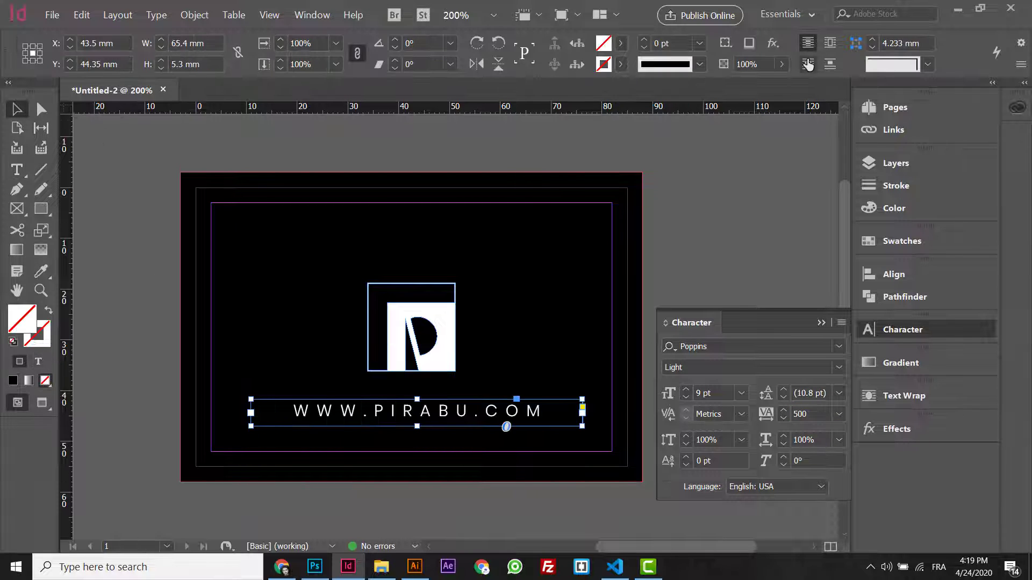
pyautogui.click(913, 273)
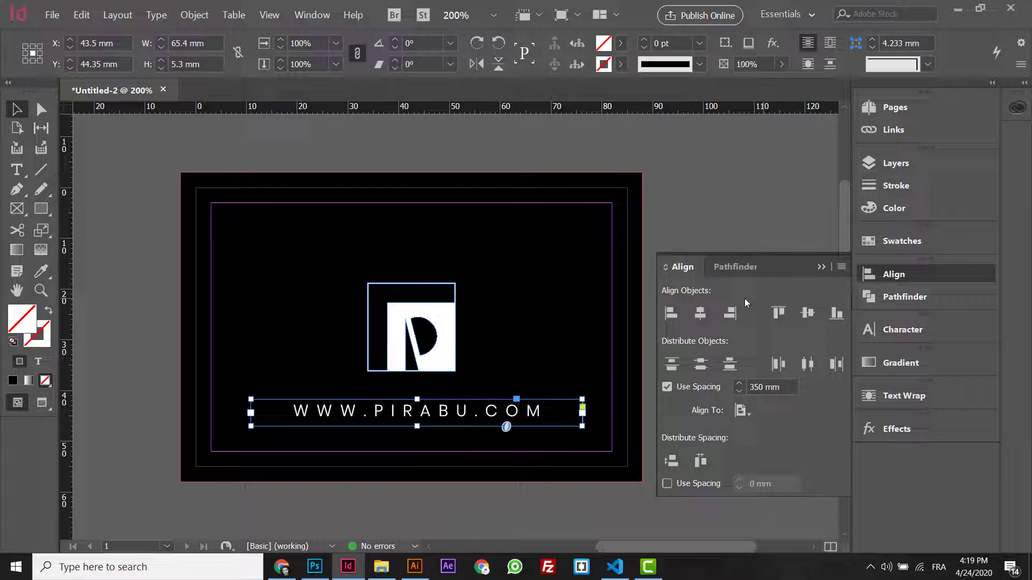
pyautogui.click(699, 313)
pyautogui.click(750, 151)
pyautogui.press('w')
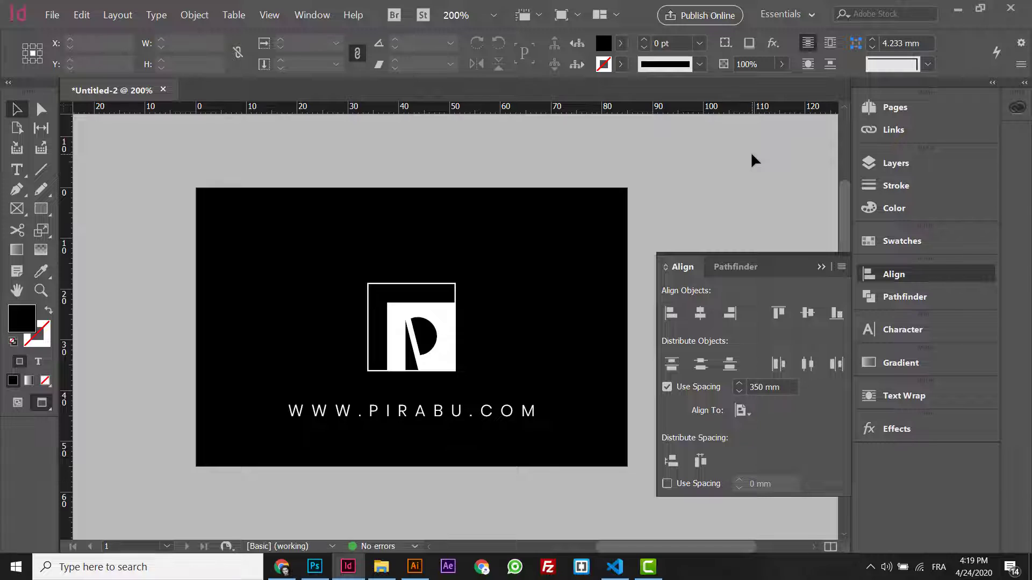
# - Nudge the P logo up, then move the logo and URL line up together
pyautogui.click(426, 307)
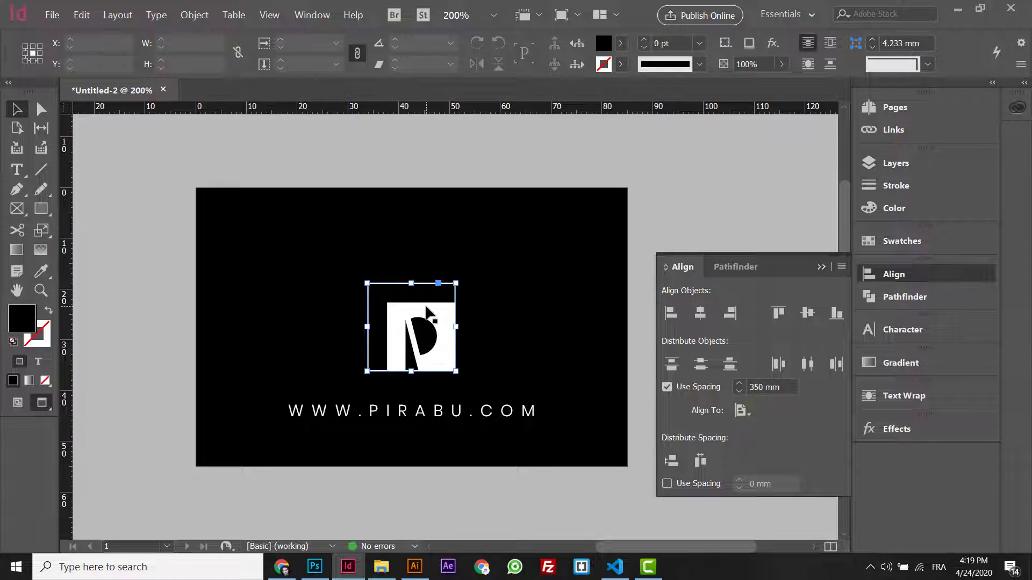
pyautogui.press('Up')
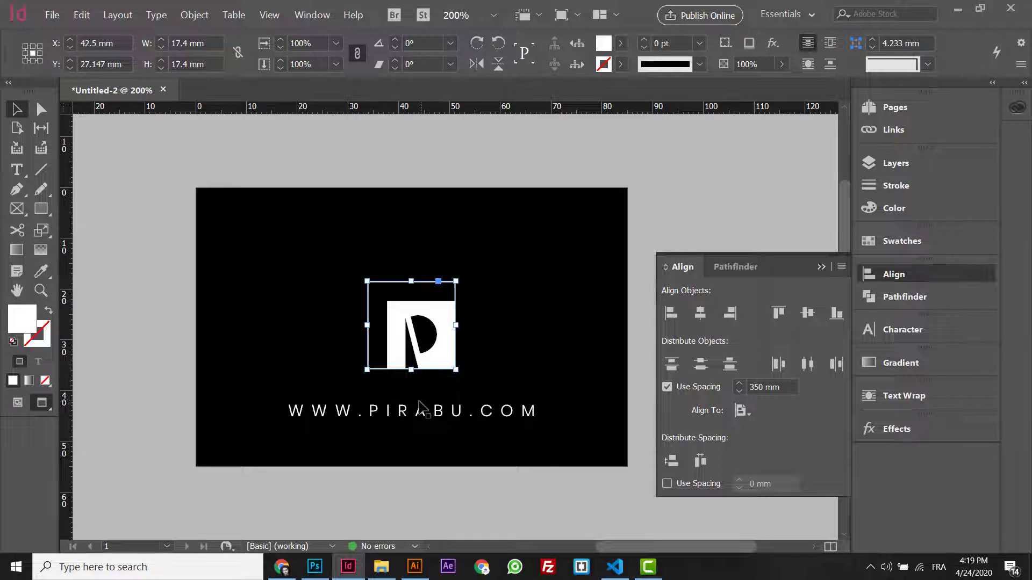
pyautogui.keyDown('shift'); pyautogui.click(417, 412); pyautogui.keyUp('shift')
pyautogui.moveTo(417, 414); pyautogui.dragTo(417, 406)
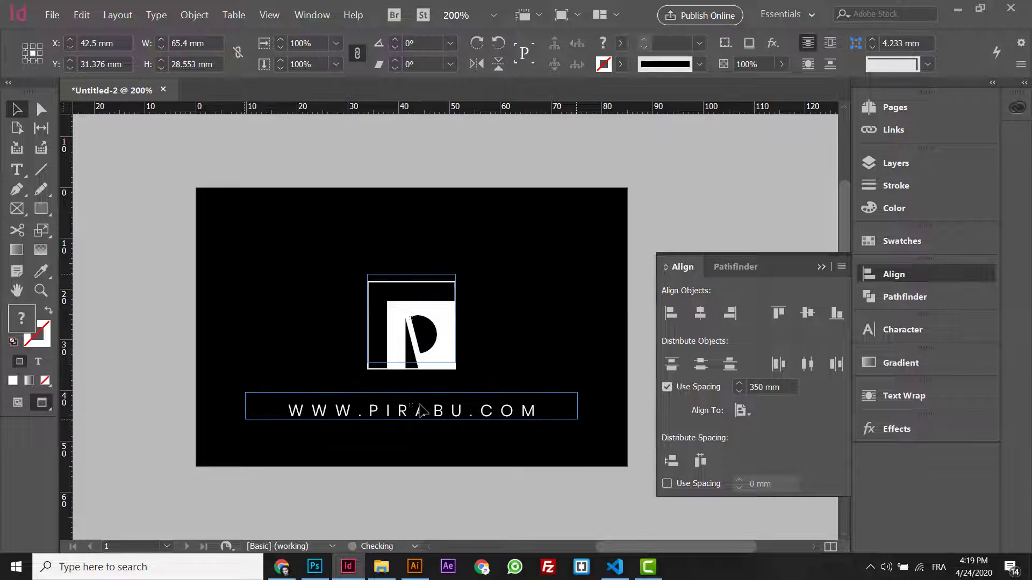
pyautogui.click(679, 196)
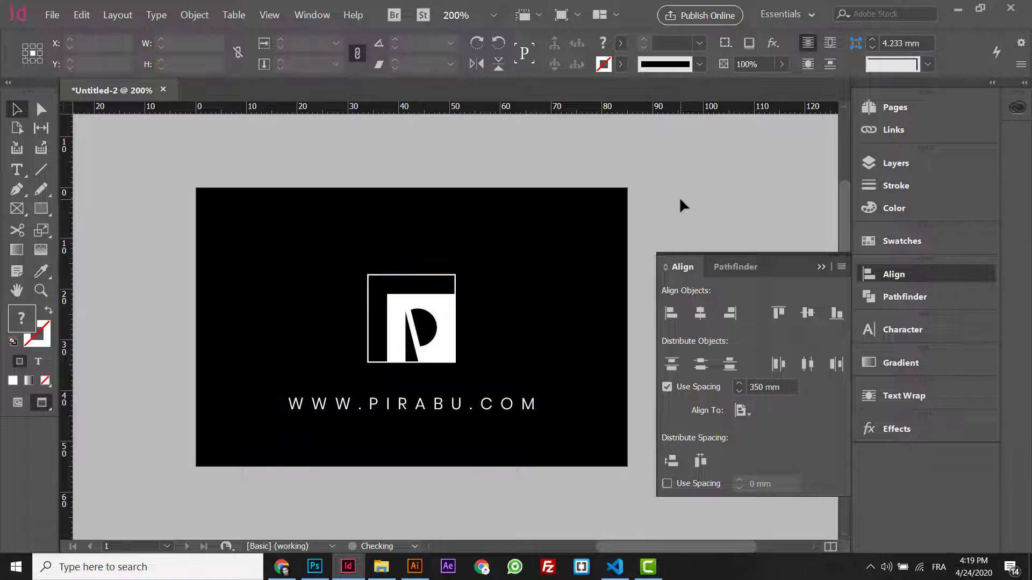
pyautogui.click(415, 414)
pyautogui.click(896, 107)
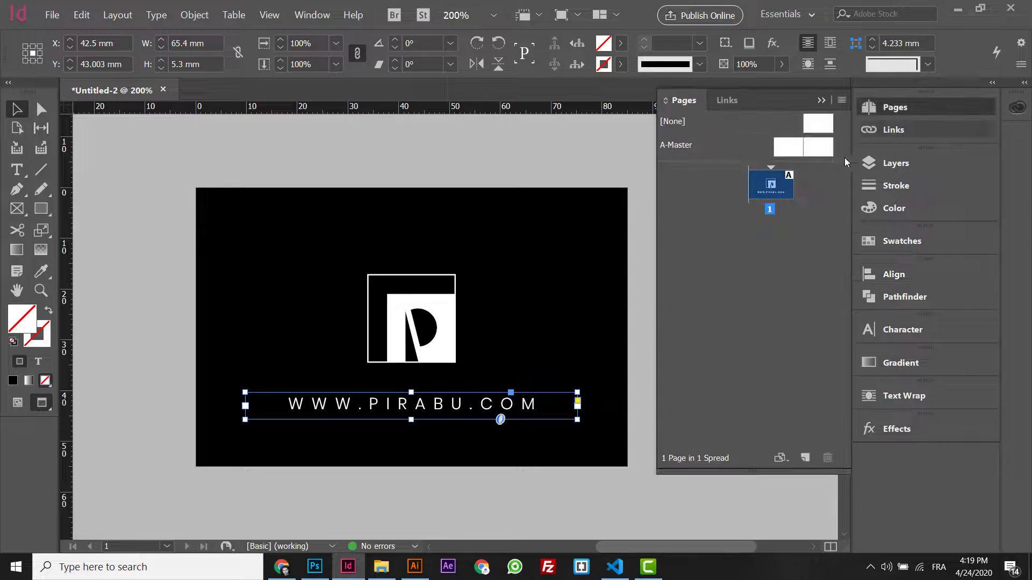
# - Duplicate the front page as page 2 and zoom out to see both pages
pyautogui.rightClick(776, 194)
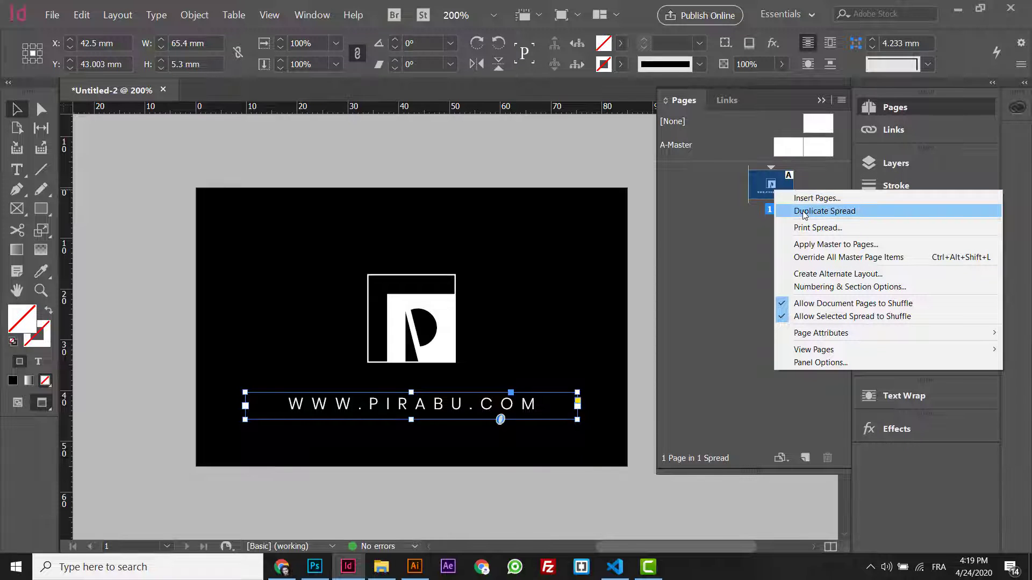
pyautogui.click(803, 212)
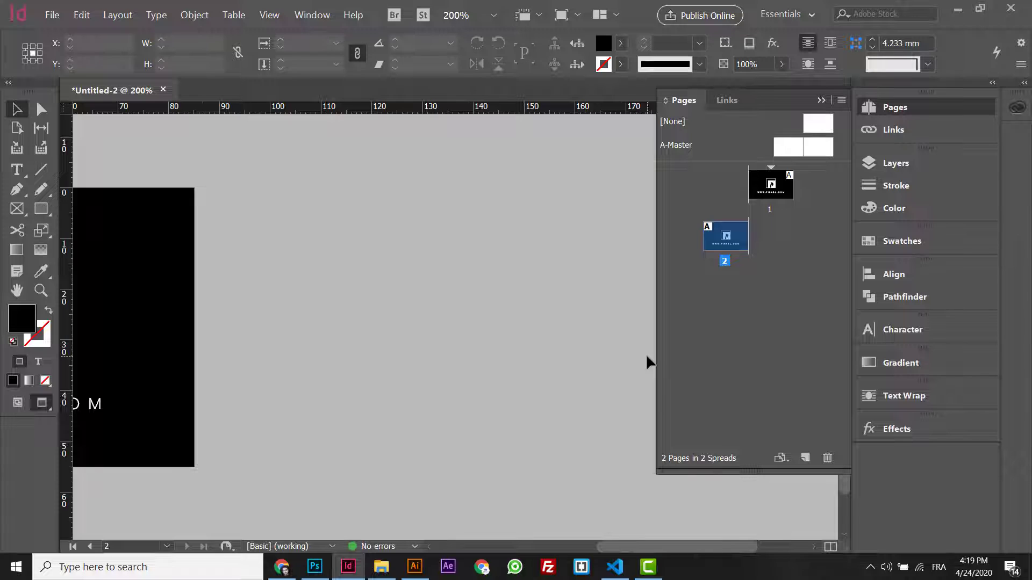
pyautogui.hotkey('ctrl', '-')
pyautogui.hotkey('ctrl', '-')
pyautogui.hotkey('ctrl', '-')
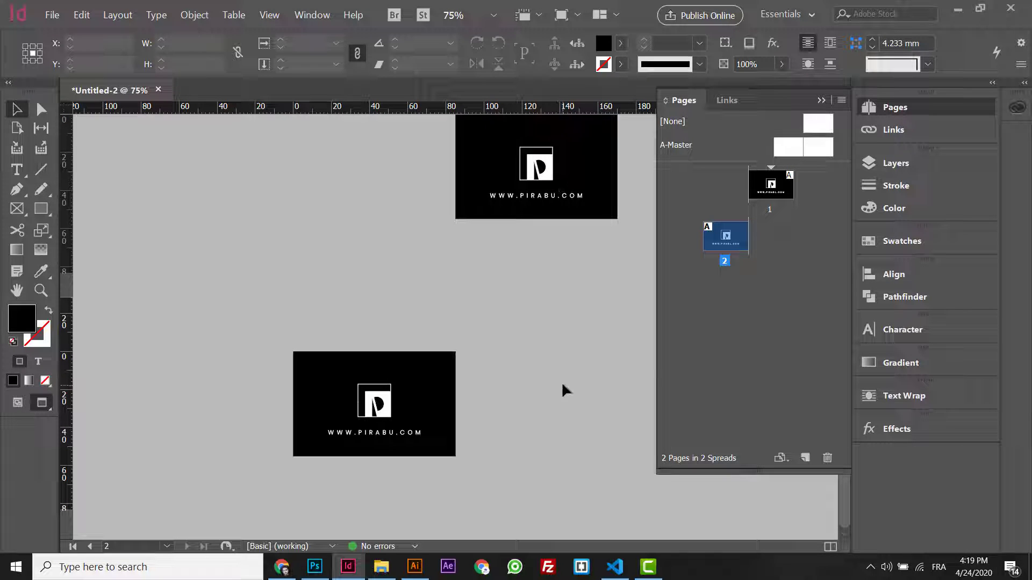
# - Uncheck Facing Pages in Document Setup and apply the change
pyautogui.click(54, 15)
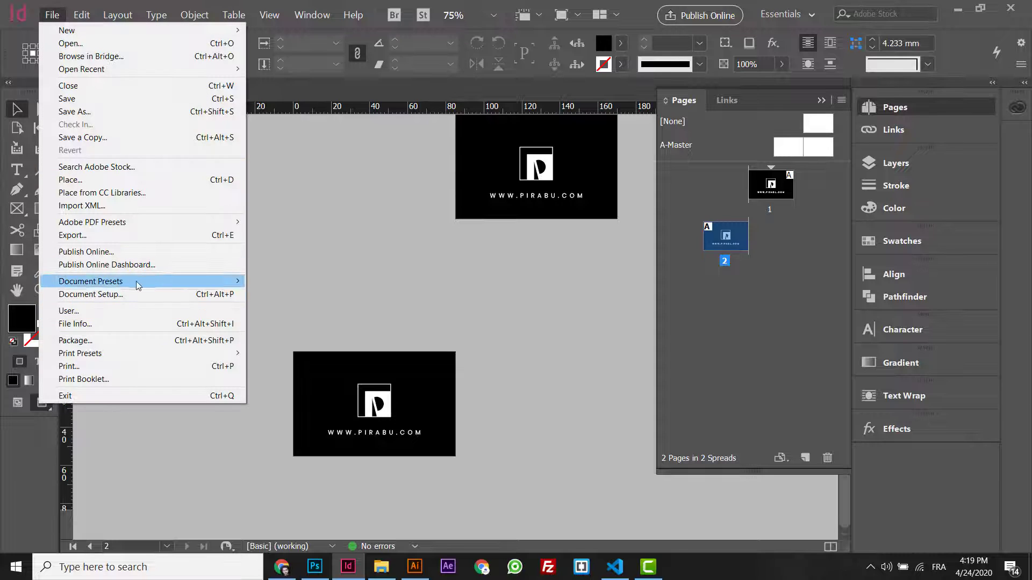
pyautogui.click(113, 295)
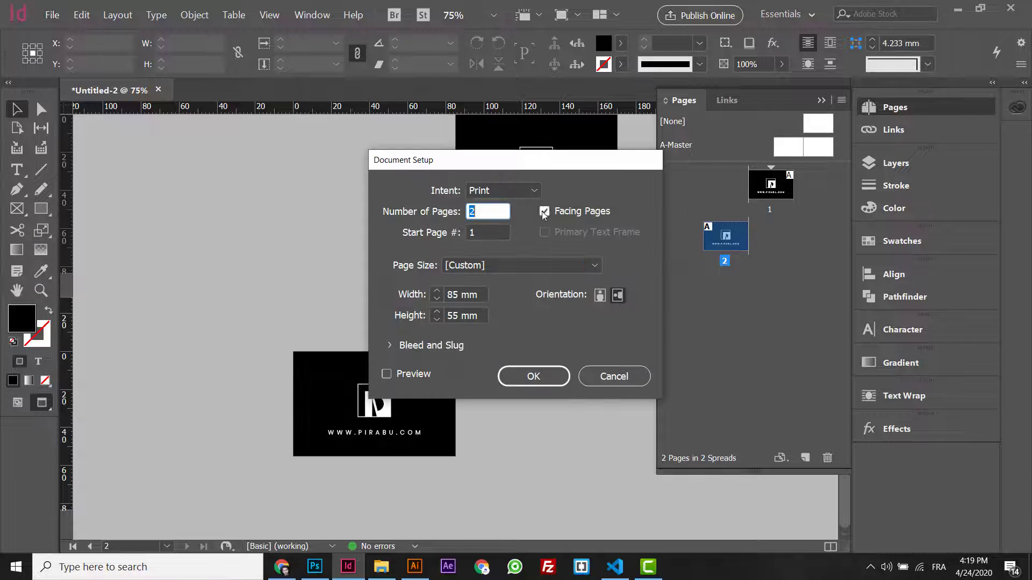
pyautogui.click(544, 211)
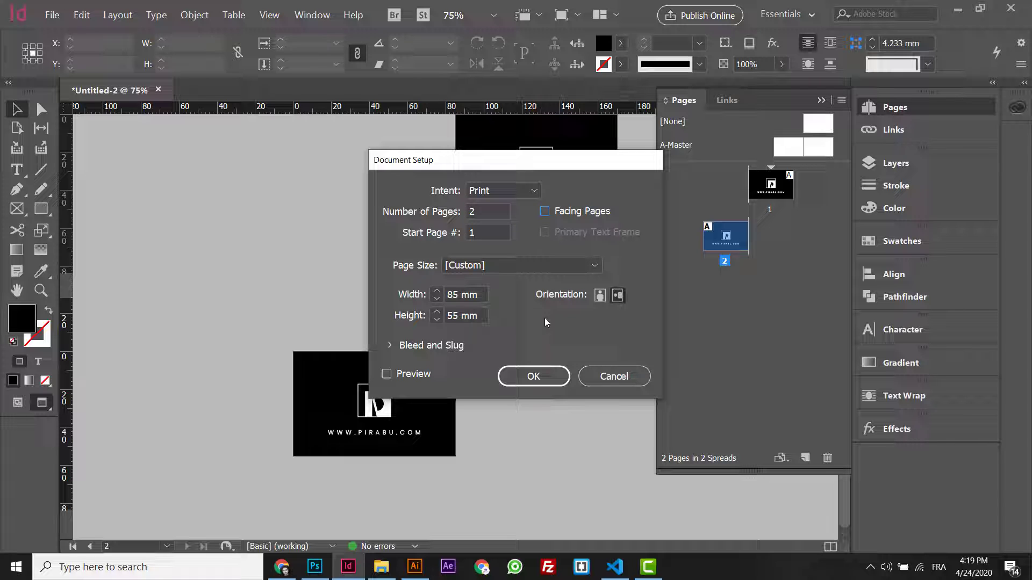
pyautogui.click(522, 374)
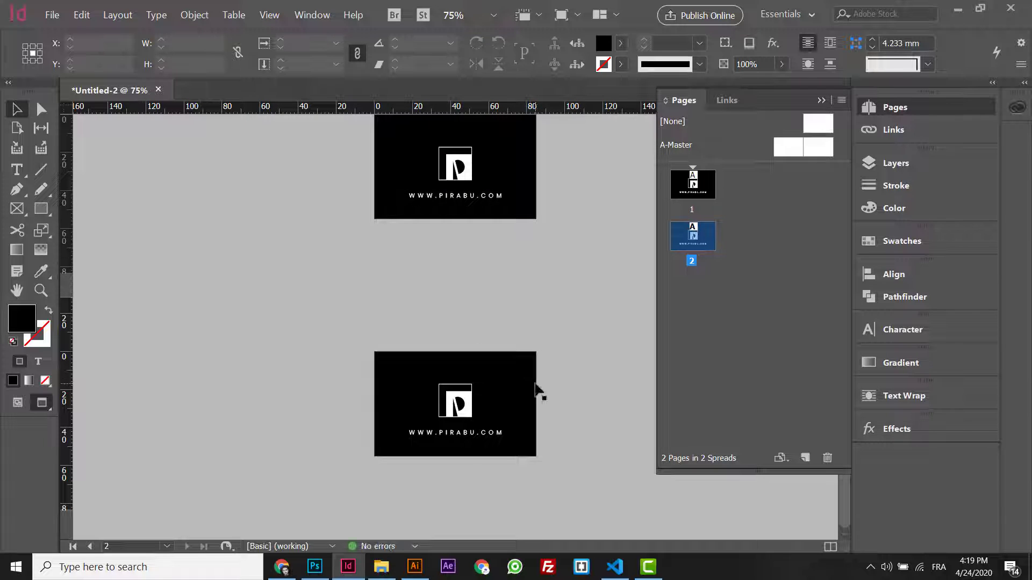
# - Zoom in on page 2 and select its black background frame to change its fill
pyautogui.hotkey('ctrl', '=')
pyautogui.hotkey('ctrl', '=')
pyautogui.click(567, 241)
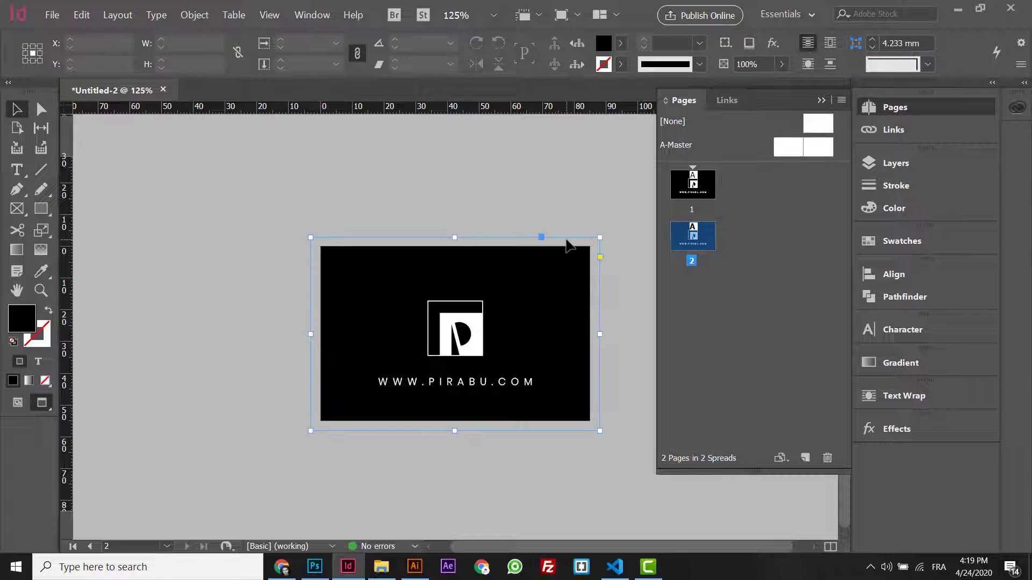
pyautogui.click(705, 177)
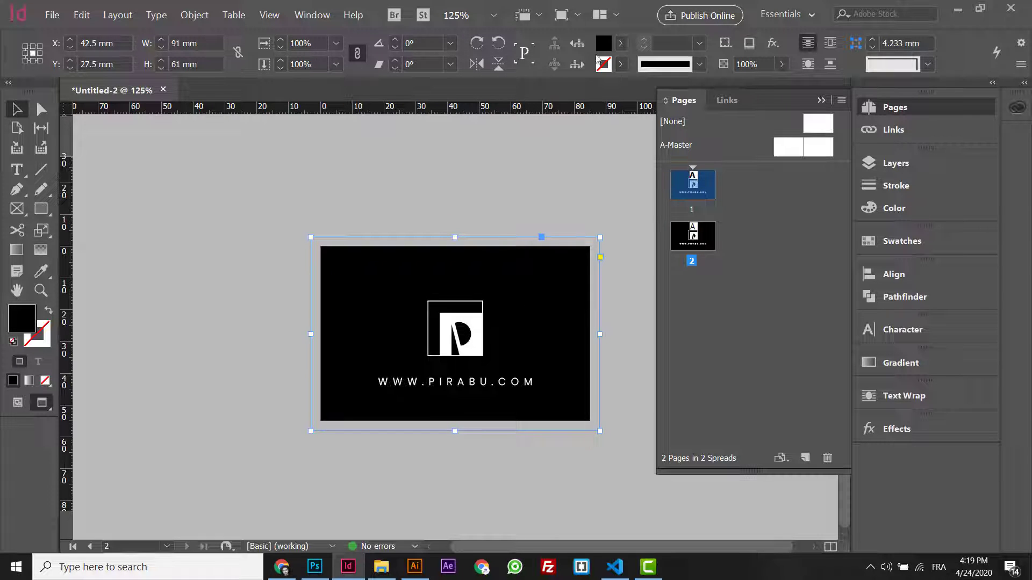
pyautogui.click(621, 43)
# - Fill page 2's frame with [Paper] and move the P logo and web address onto the pasteboard
pyautogui.click(472, 128)
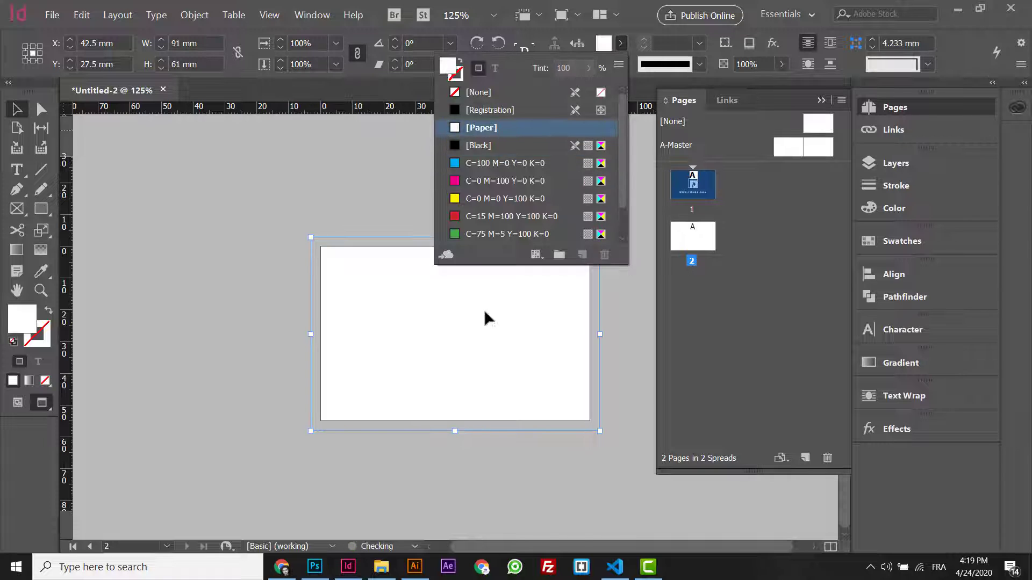
pyautogui.click(480, 325)
pyautogui.hotkey('ctrl', 'a')
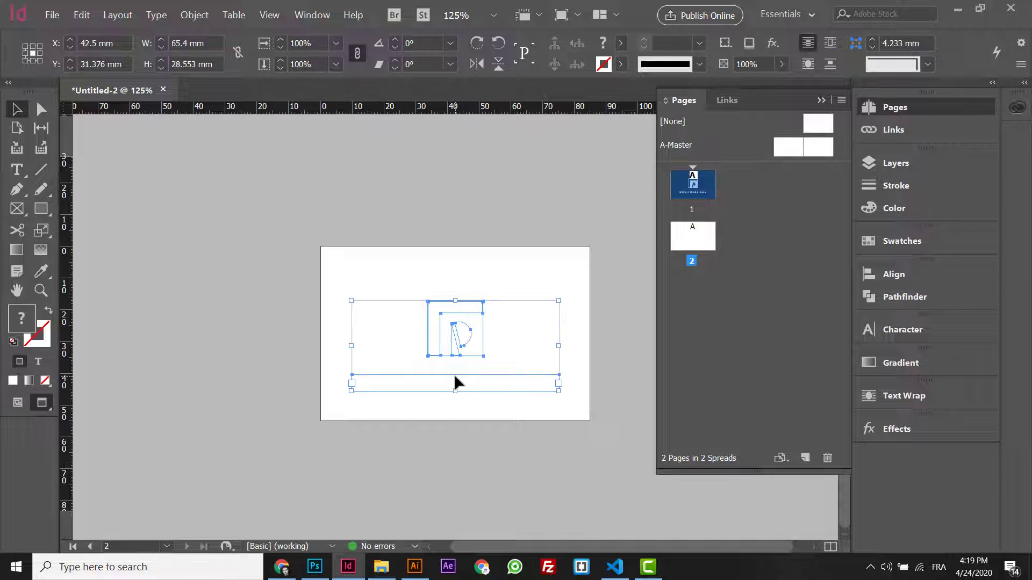
pyautogui.press('w')
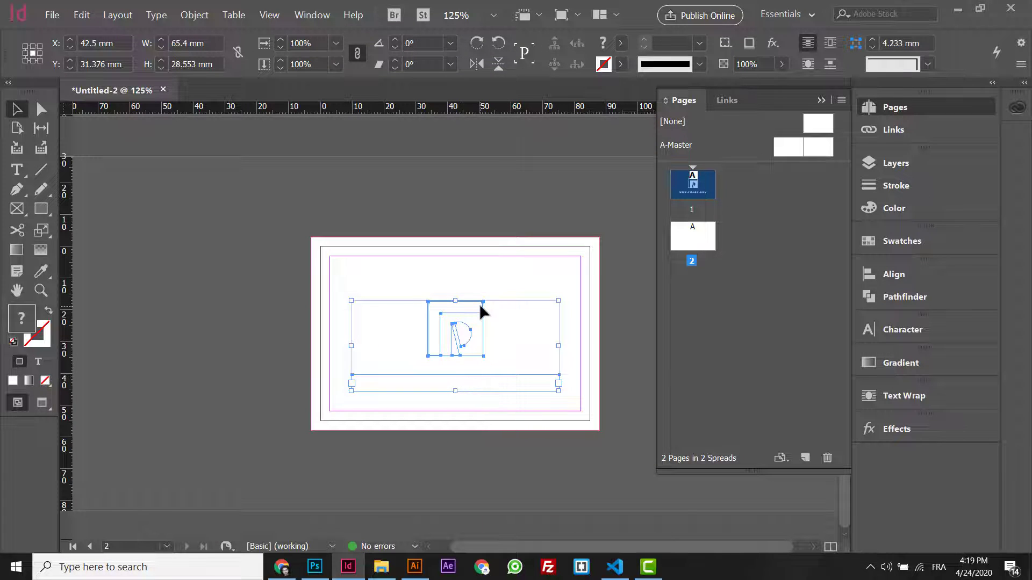
pyautogui.moveTo(454, 382); pyautogui.dragTo(203, 308)
pyautogui.click(318, 177)
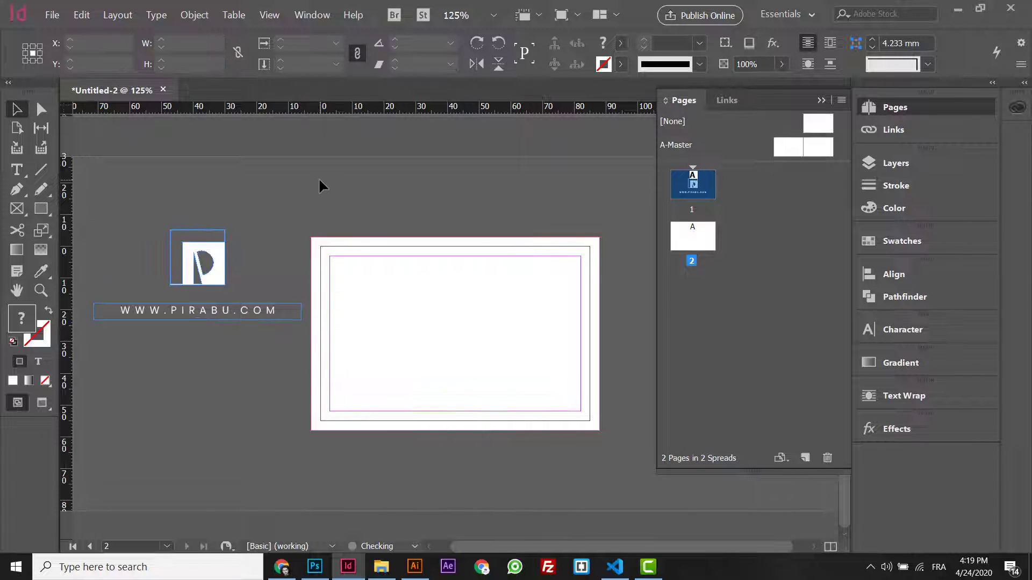
# - Copy the web address line onto page 2, left-align it, and colour its text [Black]
pyautogui.click(209, 311)
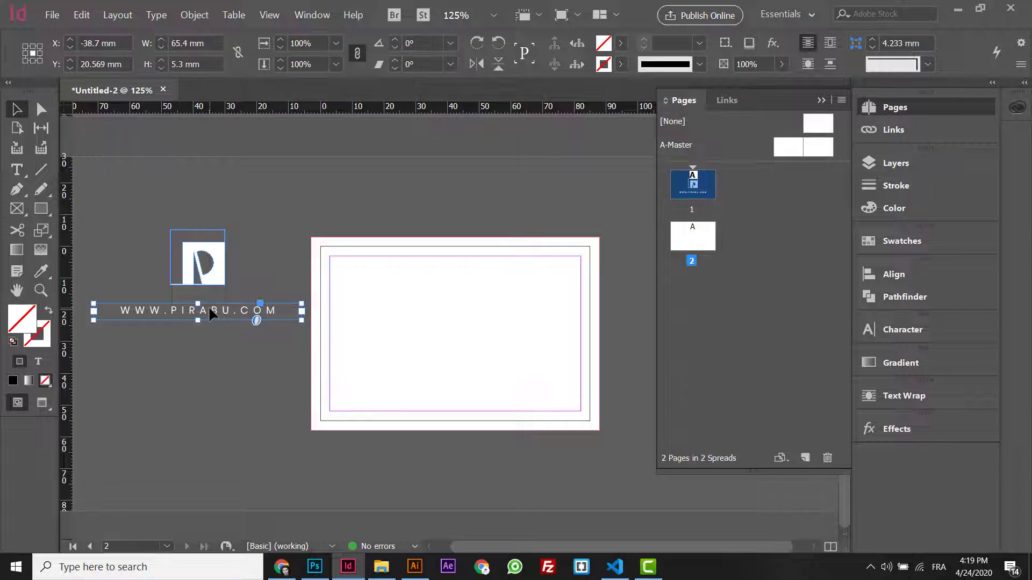
pyautogui.moveTo(204, 311); pyautogui.dragTo(436, 317)
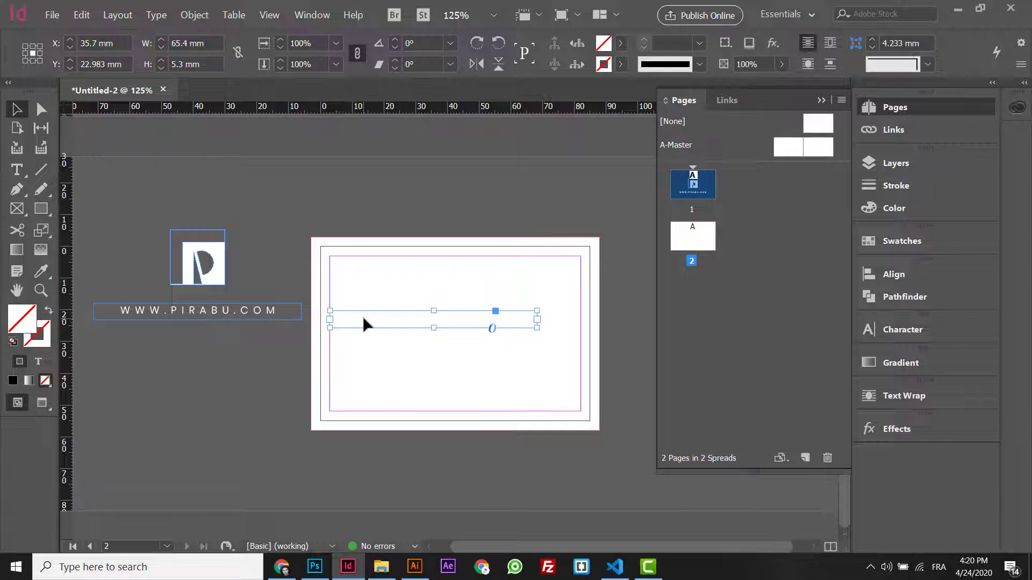
pyautogui.tripleClick(404, 319)
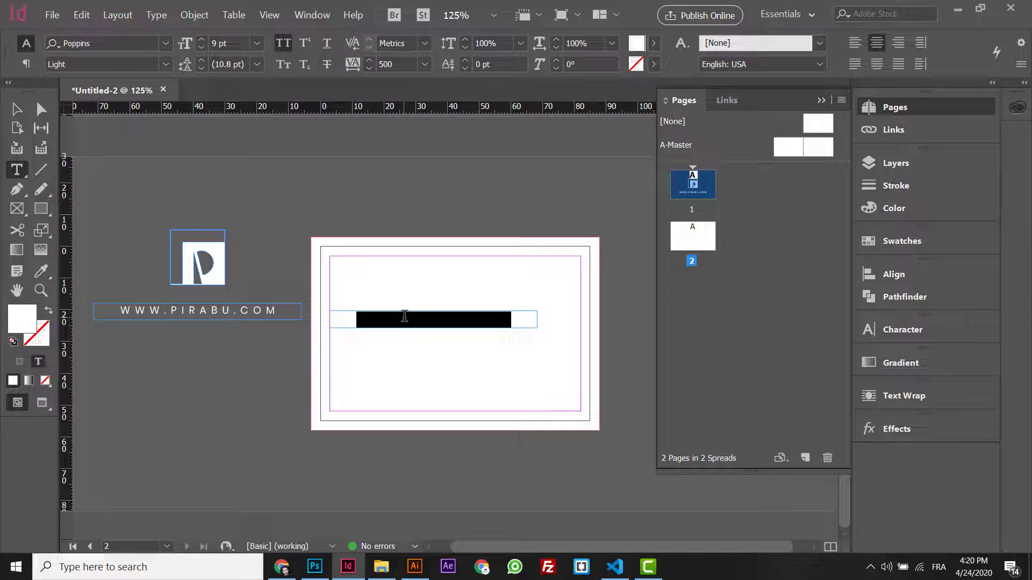
pyautogui.click(859, 45)
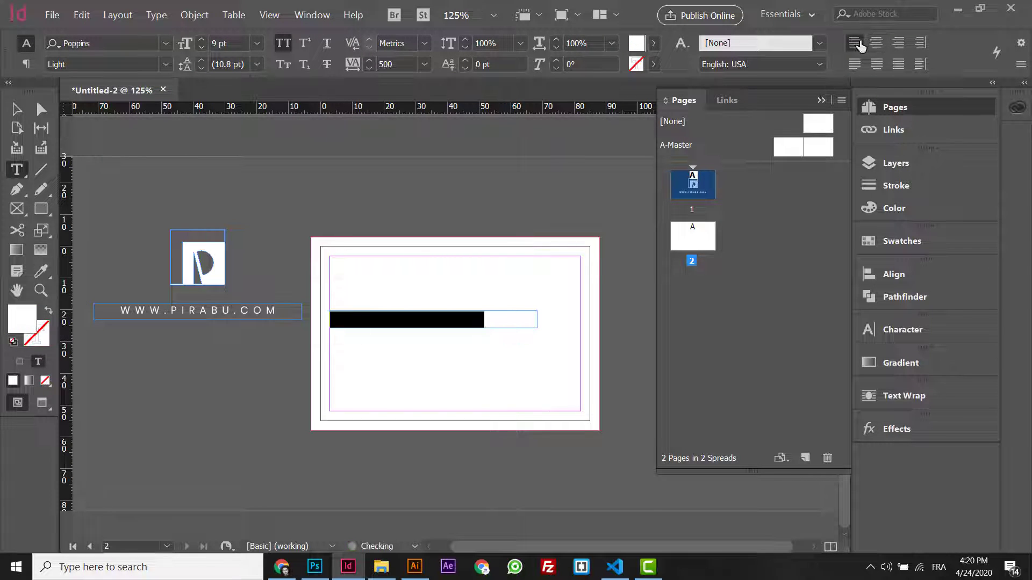
pyautogui.click(654, 43)
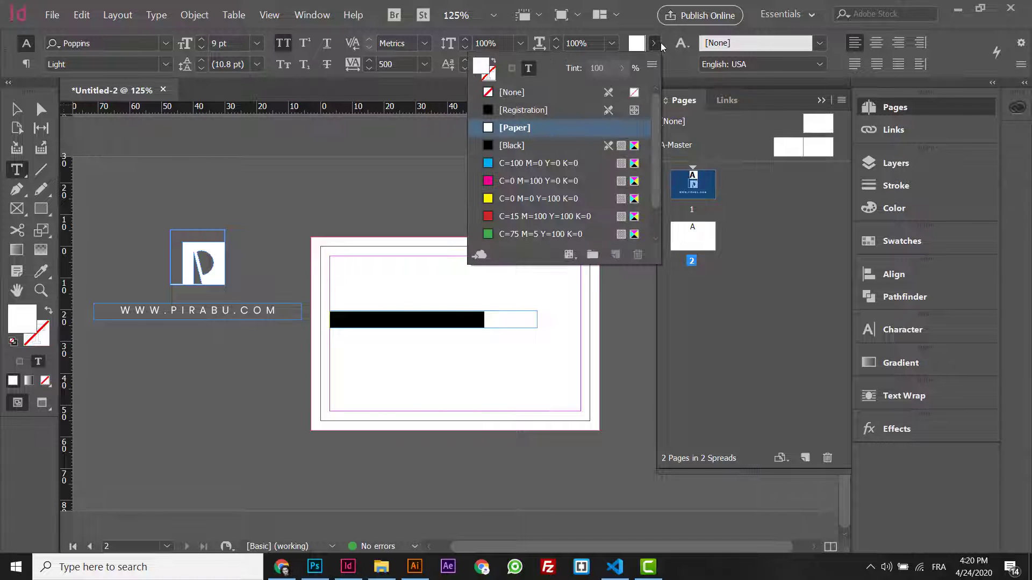
pyautogui.click(531, 148)
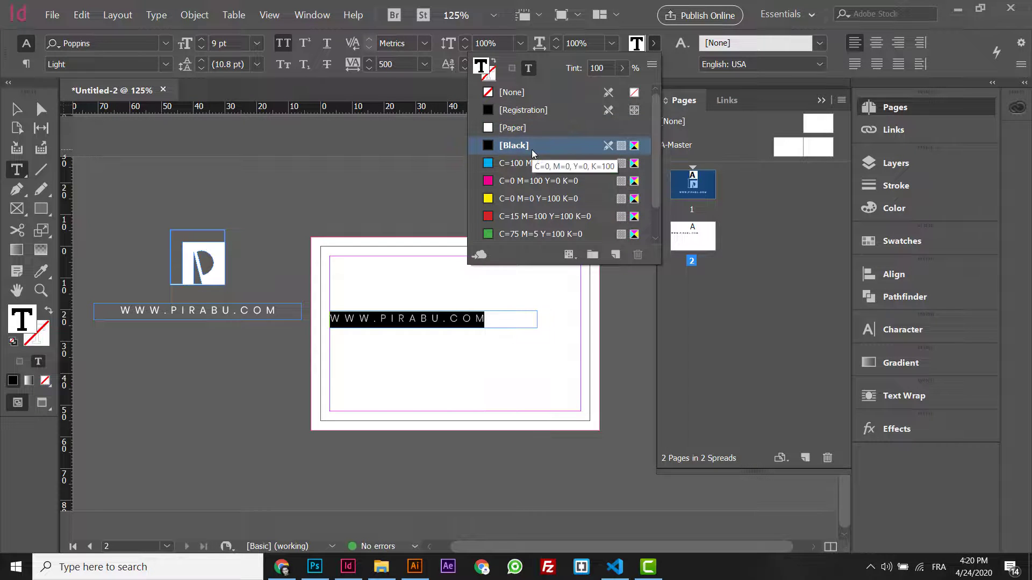
pyautogui.click(902, 333)
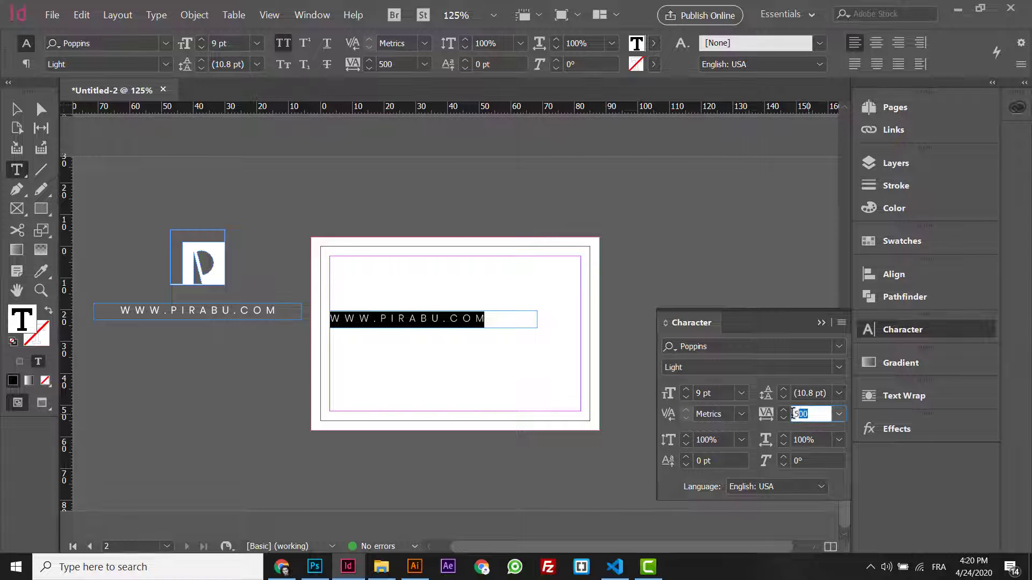
# - Set tracking to 5, replace the line with the designer's name, and turn off All Caps
pyautogui.press('BackSpace')
pyautogui.press('Return')
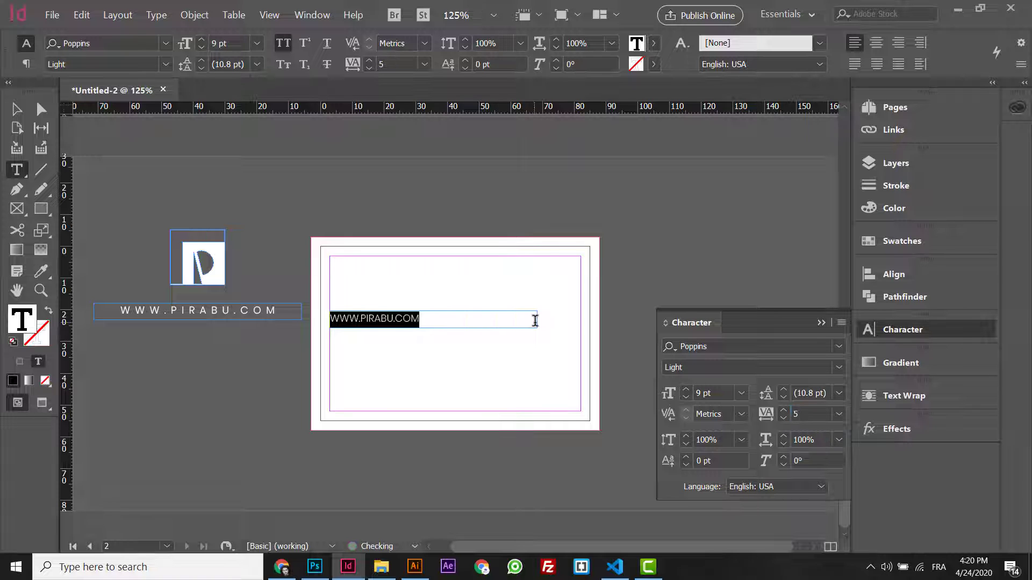
pyautogui.click(439, 316)
pyautogui.tripleClick(439, 317)
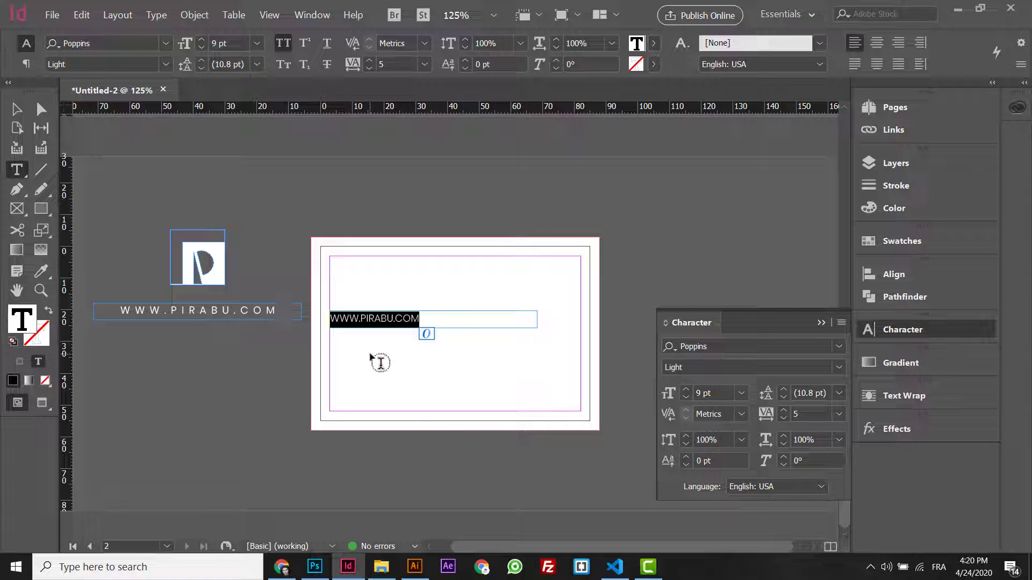
pyautogui.write('PIR')
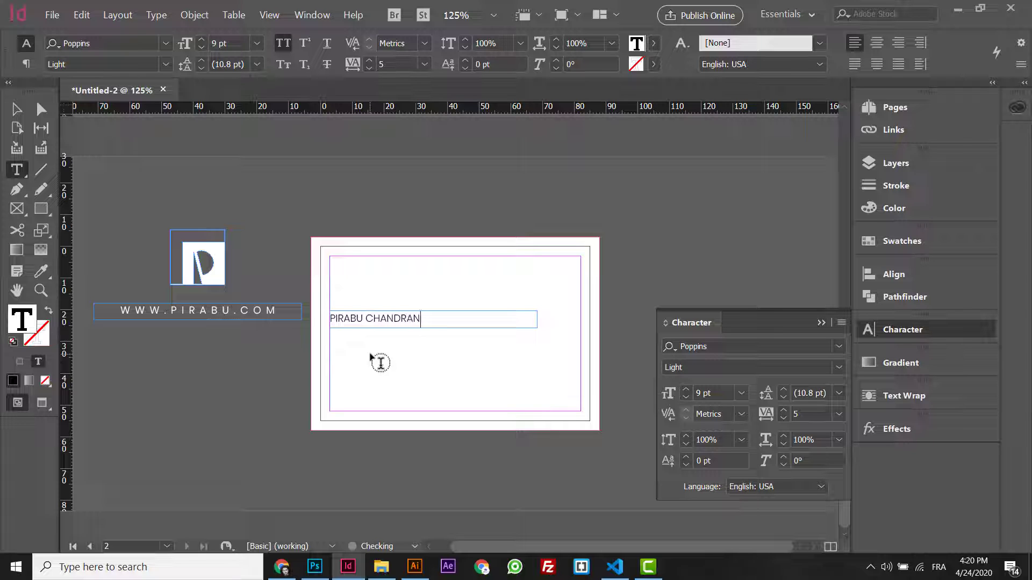
pyautogui.hotkey('ctrl', 'a')
pyautogui.click(842, 322)
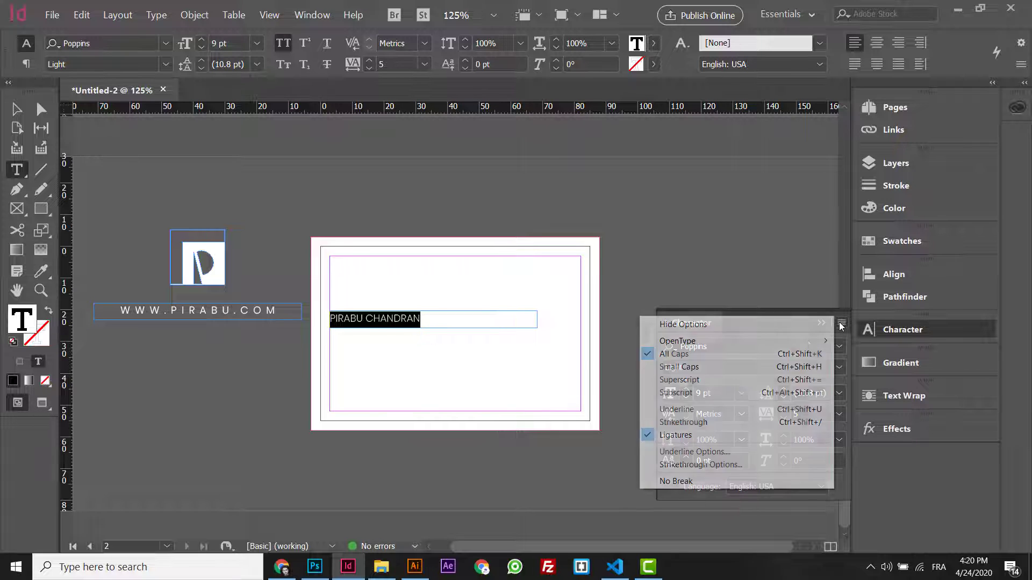
pyautogui.click(719, 359)
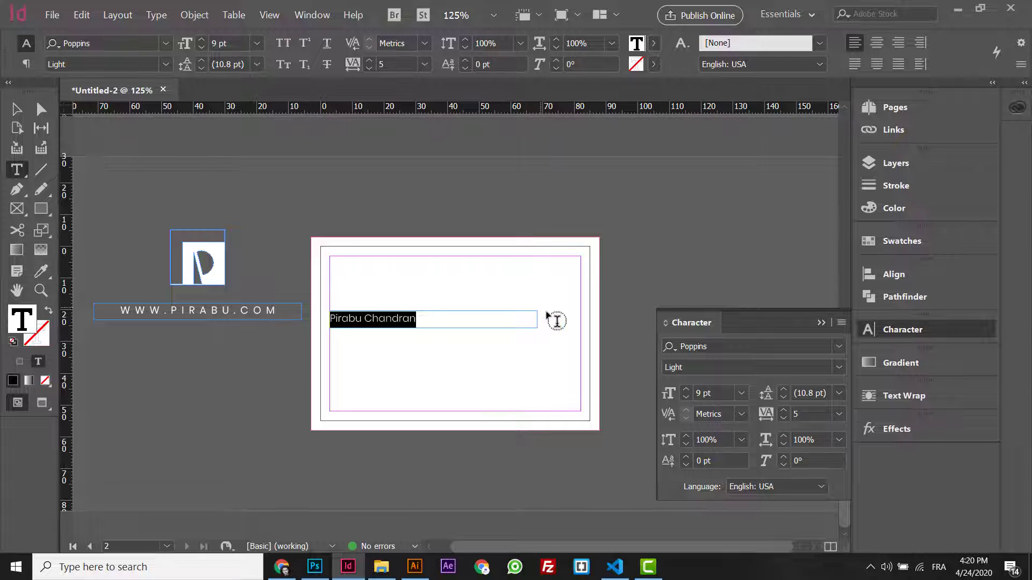
# - Set the name in Regular weight with the surname in Bold
pyautogui.doubleClick(390, 317)
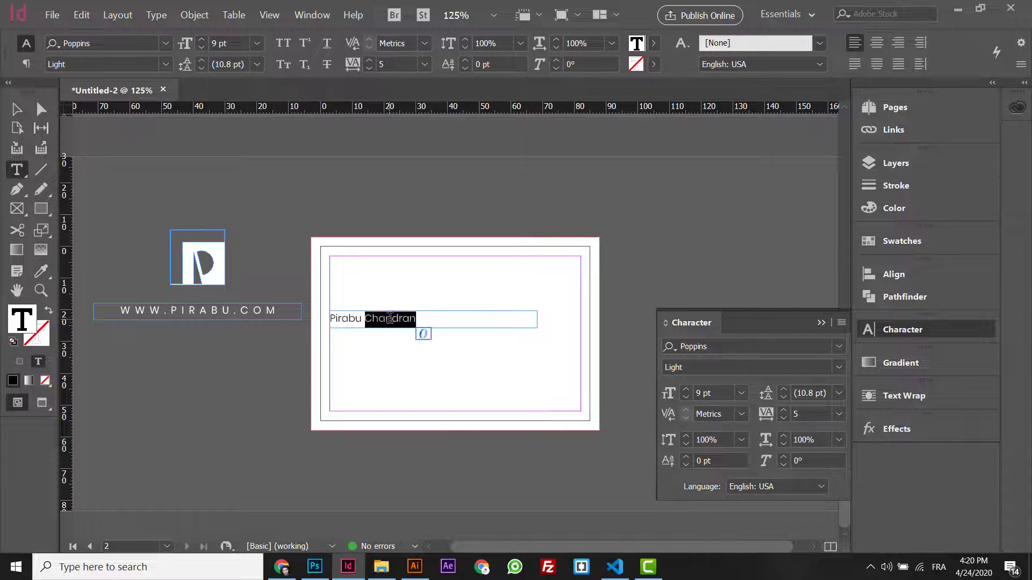
pyautogui.hotkey('ctrl', 'a')
pyautogui.click(838, 367)
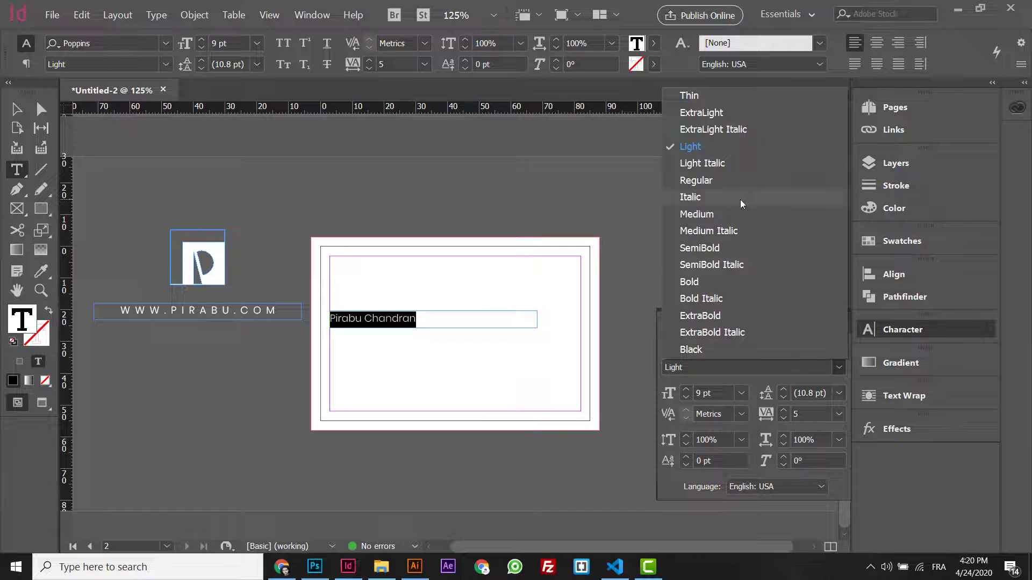
pyautogui.click(717, 179)
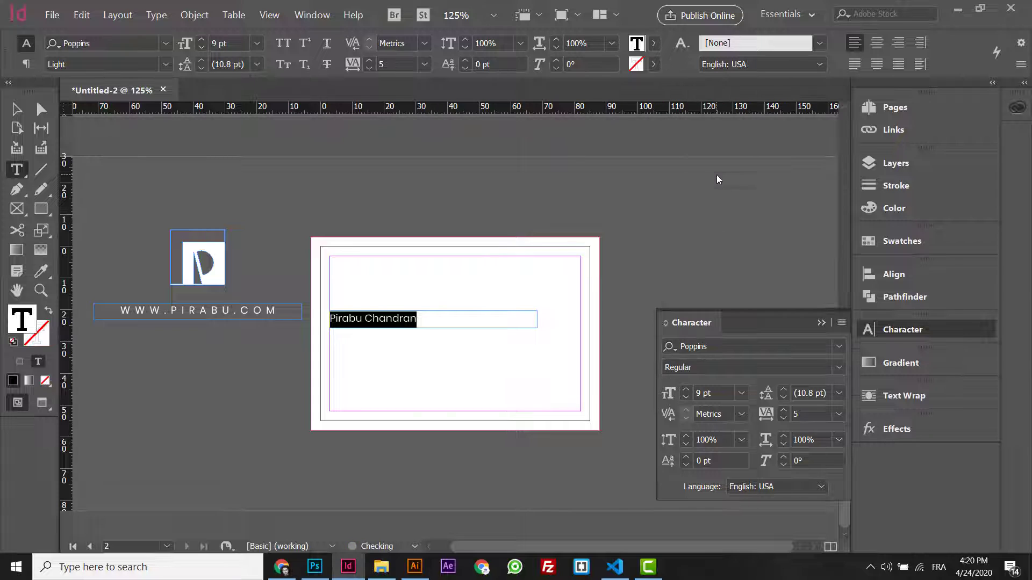
pyautogui.doubleClick(386, 313)
pyautogui.click(839, 367)
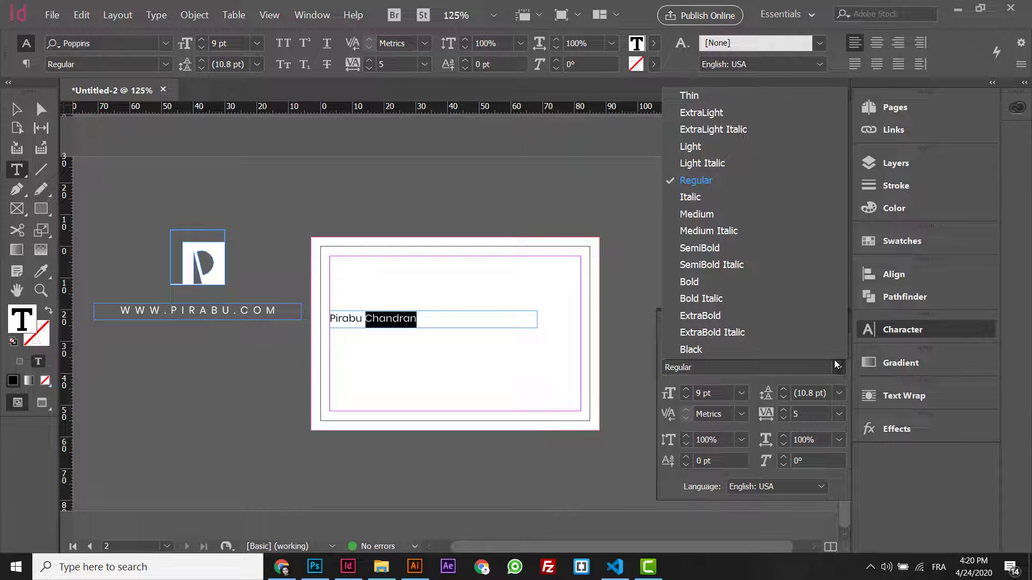
pyautogui.click(764, 283)
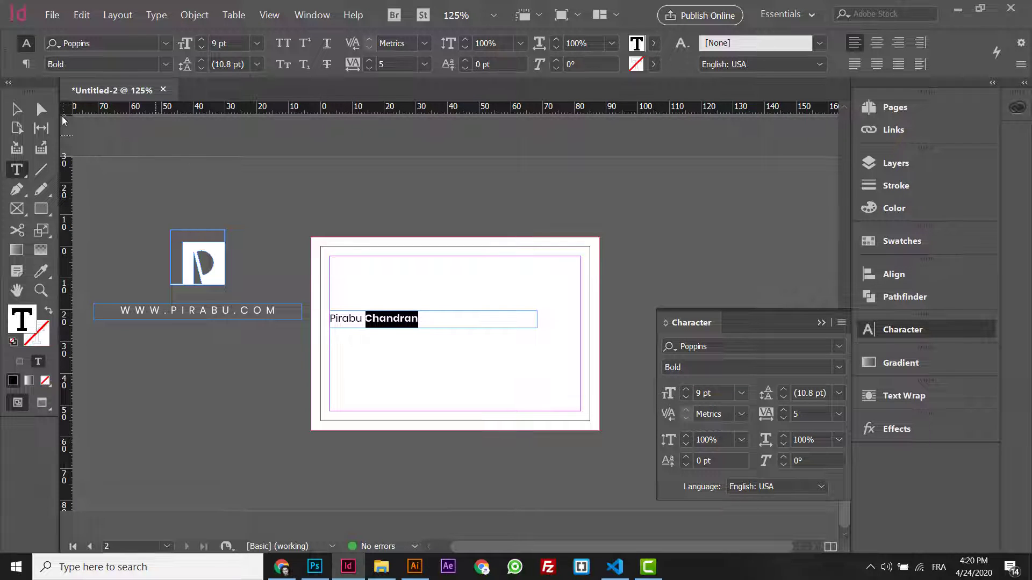
pyautogui.press('Escape')
# - Set the surname in All Caps
pyautogui.doubleClick(371, 318)
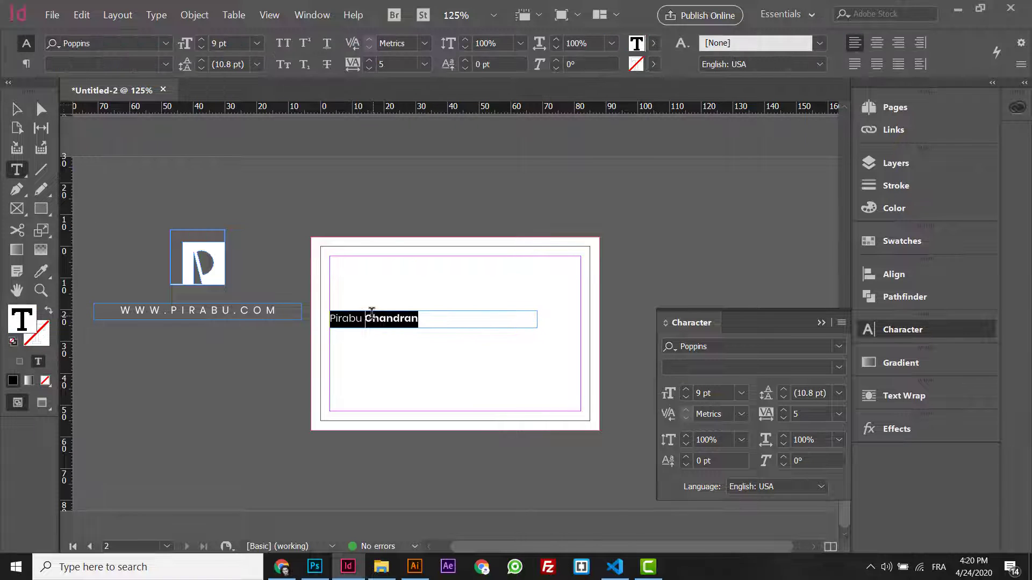
pyautogui.click(376, 316)
pyautogui.doubleClick(379, 316)
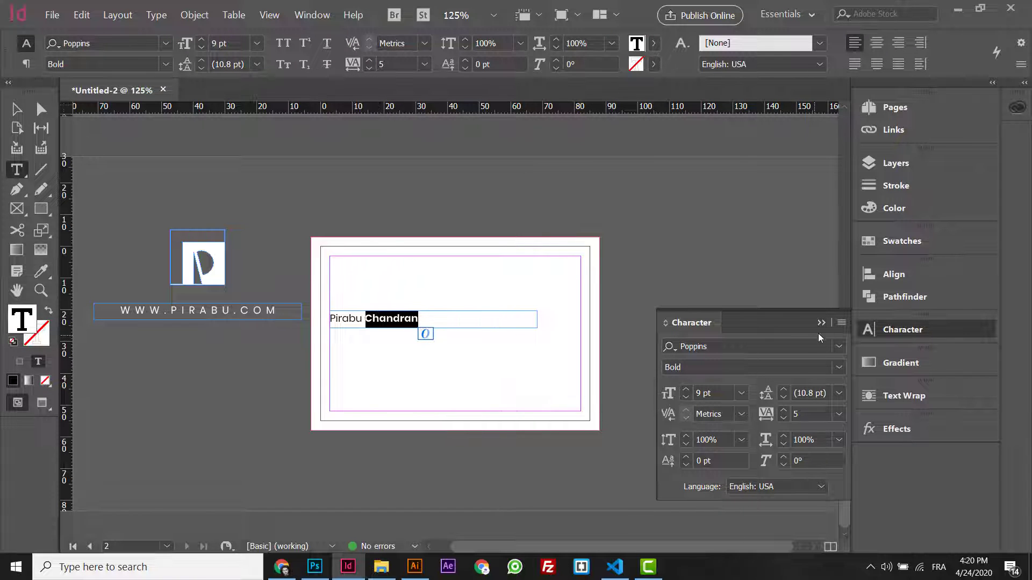
pyautogui.click(841, 323)
pyautogui.click(737, 355)
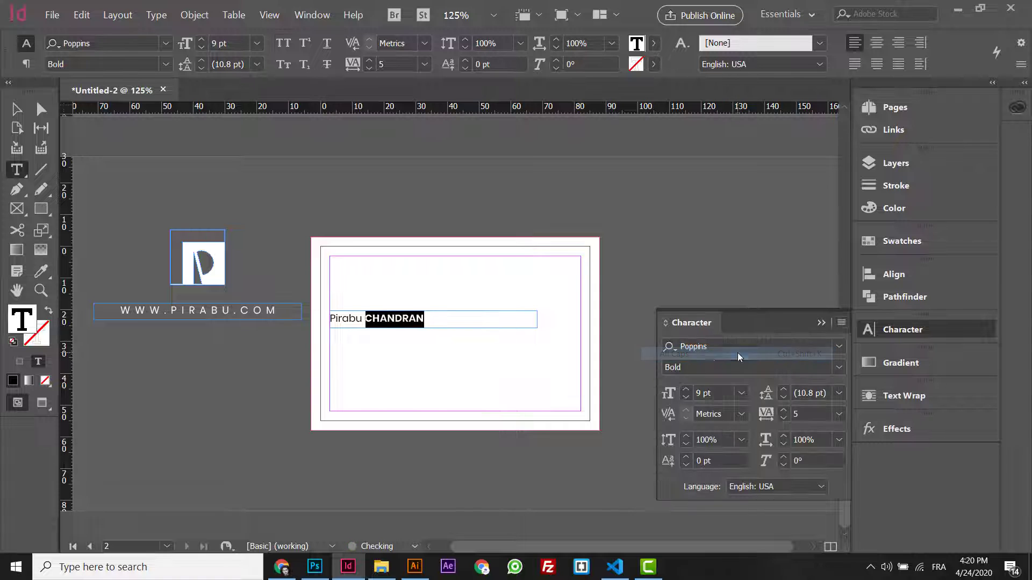
# - Move the name line toward the upper left and set it to 10 pt
pyautogui.click(17, 109)
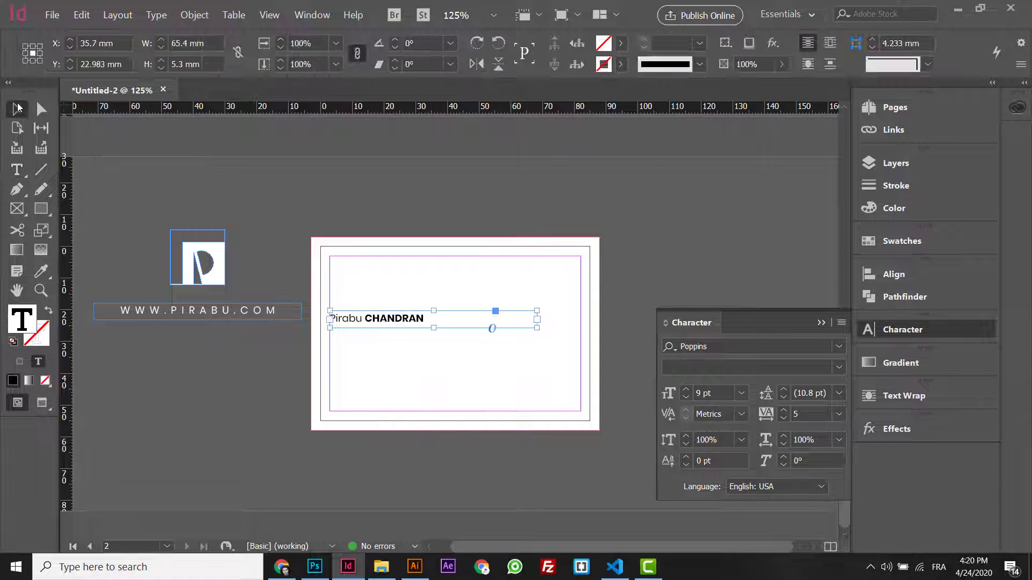
pyautogui.moveTo(373, 321); pyautogui.dragTo(388, 303)
pyautogui.doubleClick(388, 303)
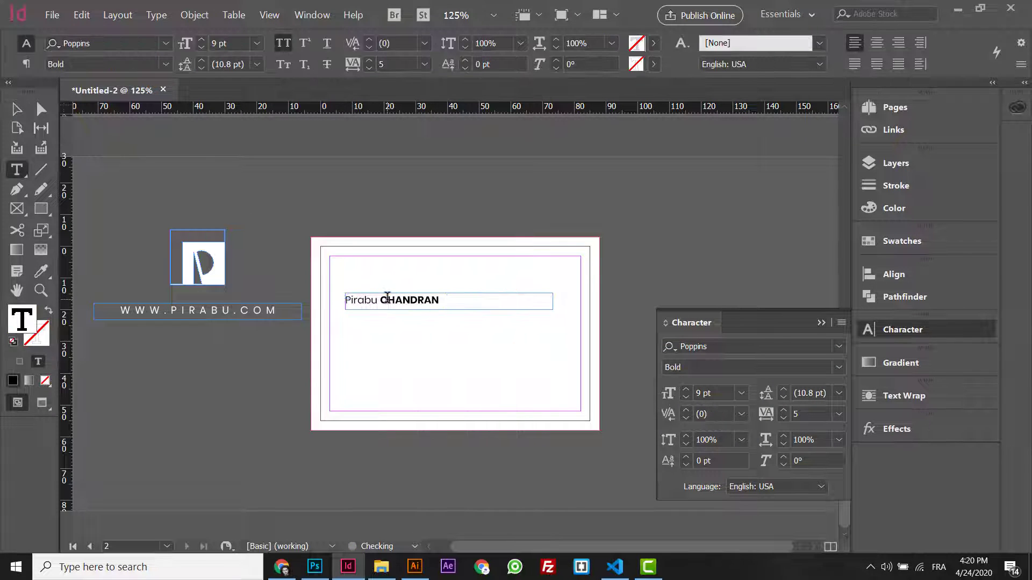
pyautogui.hotkey('ctrl', 'a')
pyautogui.click(686, 391)
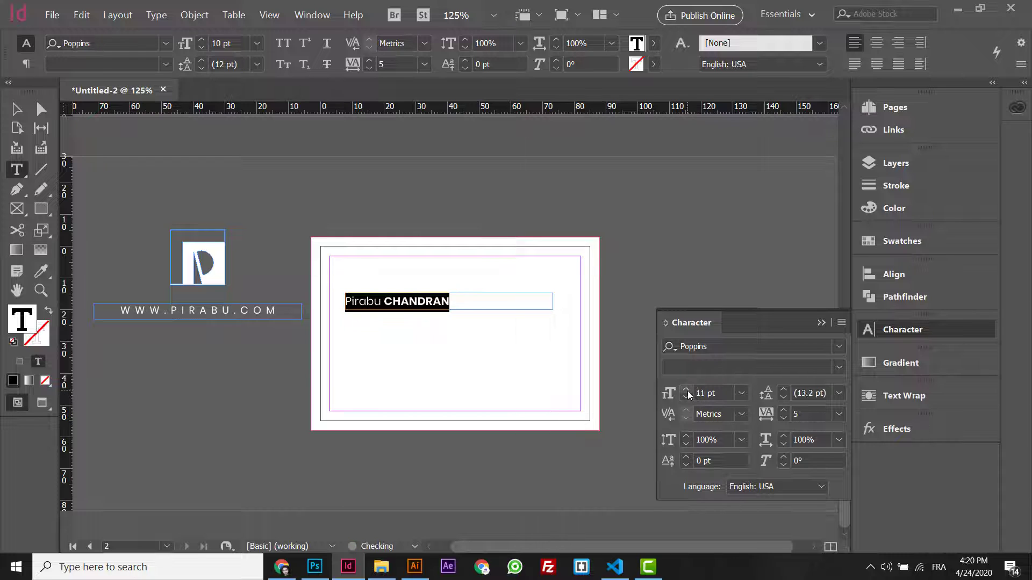
pyautogui.click(686, 391)
pyautogui.click(687, 399)
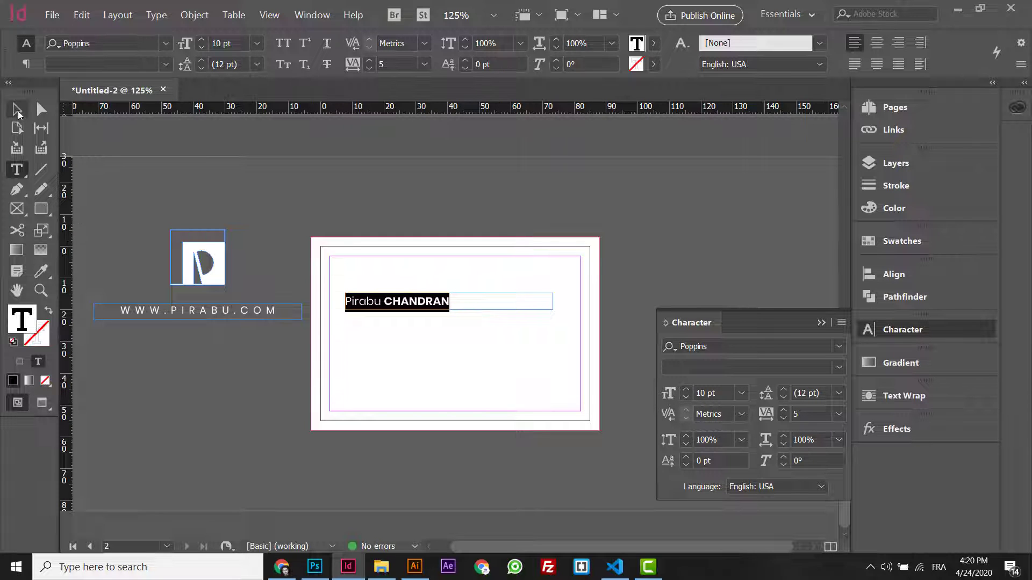
# - Nudge the name line slightly lower and preview the card without guides
pyautogui.click(17, 111)
pyautogui.hotkey('ctrl', '=')
pyautogui.hotkey('ctrl', '=')
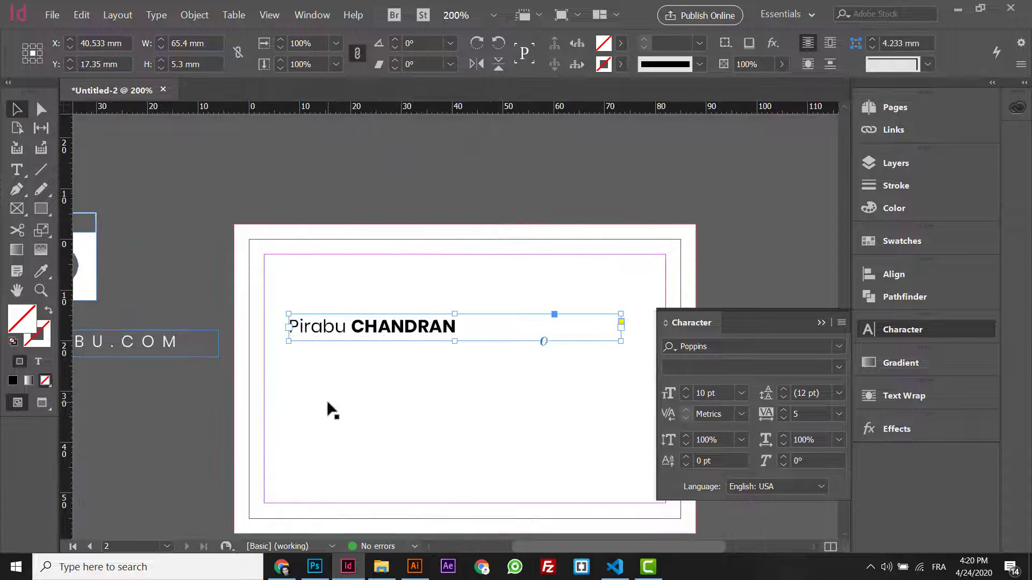
pyautogui.moveTo(403, 332); pyautogui.dragTo(404, 341)
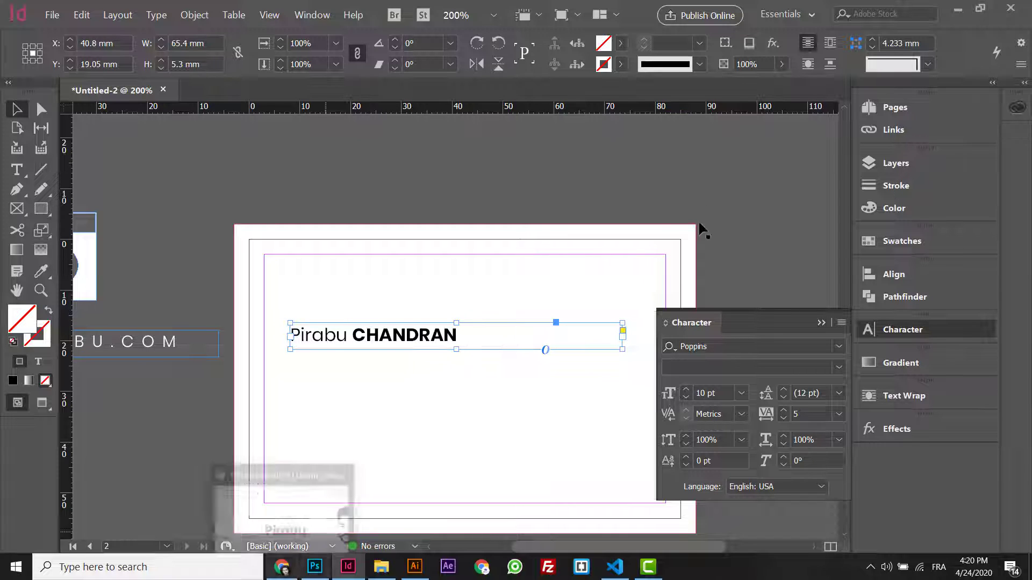
pyautogui.press('w')
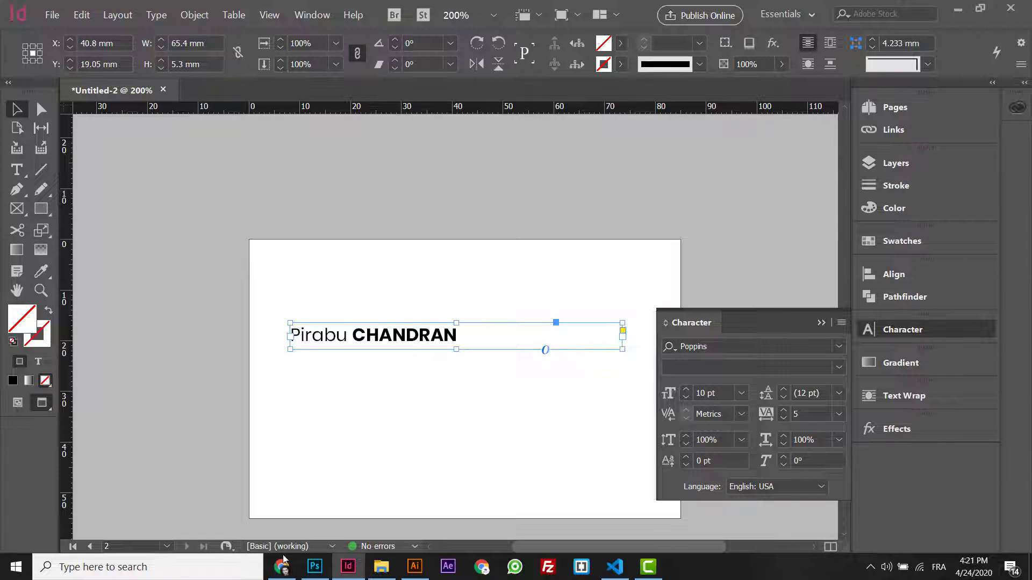
pyautogui.click(283, 563)
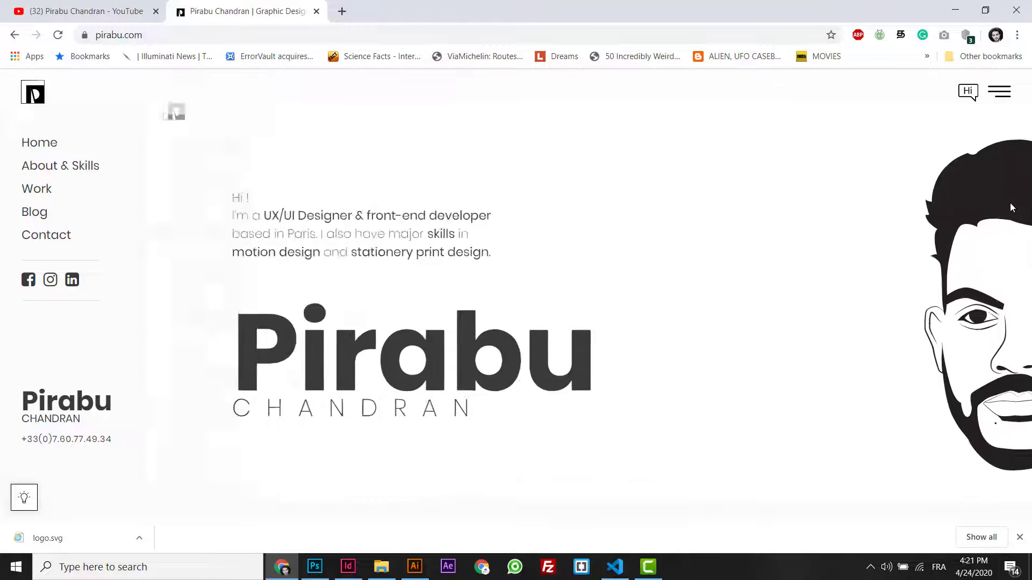
# - Inspect the website portrait, open its SVG in a new tab, and choose to save it
pyautogui.rightClick(991, 192)
pyautogui.click(903, 376)
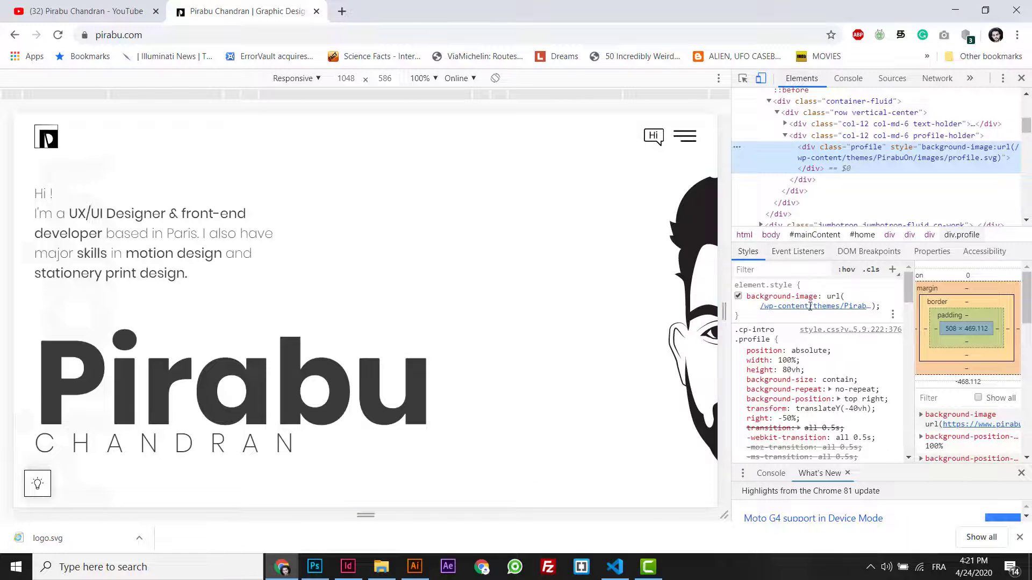
pyautogui.rightClick(809, 305)
pyautogui.click(838, 331)
pyautogui.rightClick(514, 265)
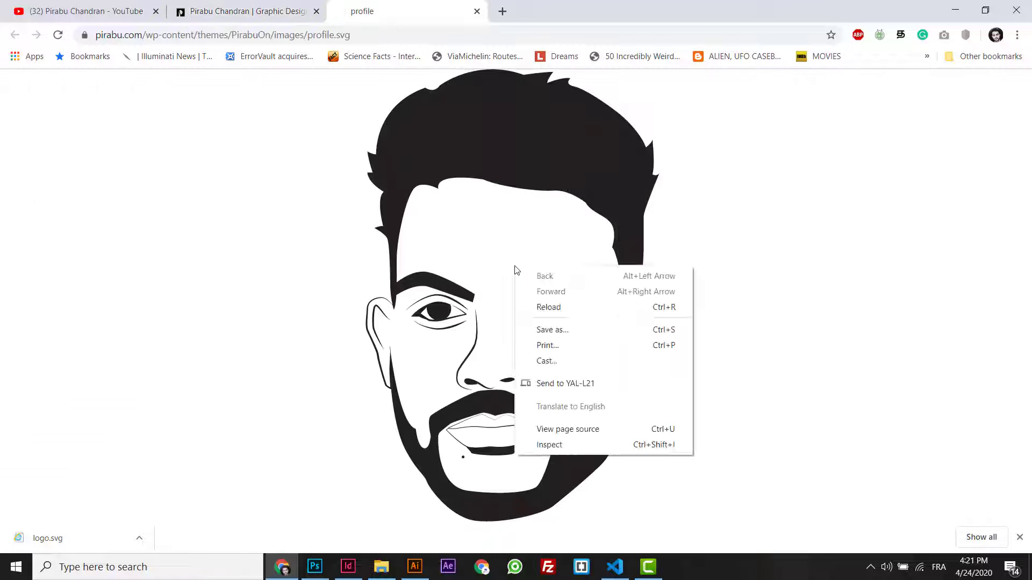
pyautogui.click(549, 328)
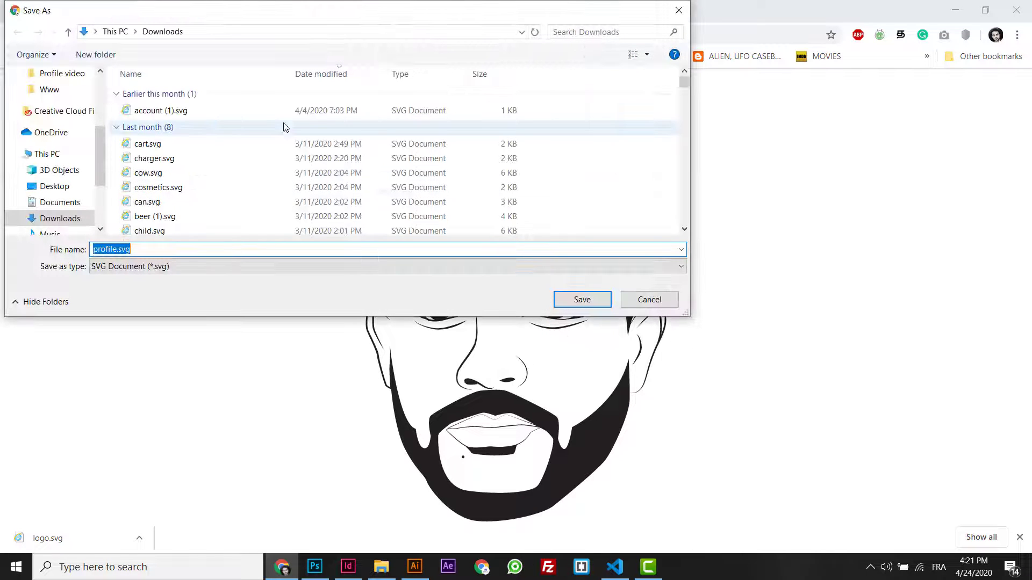
# - Save profile.svg into Desktop > Indesign > Visiting card > sources
pyautogui.scroll(3, 102, 144)
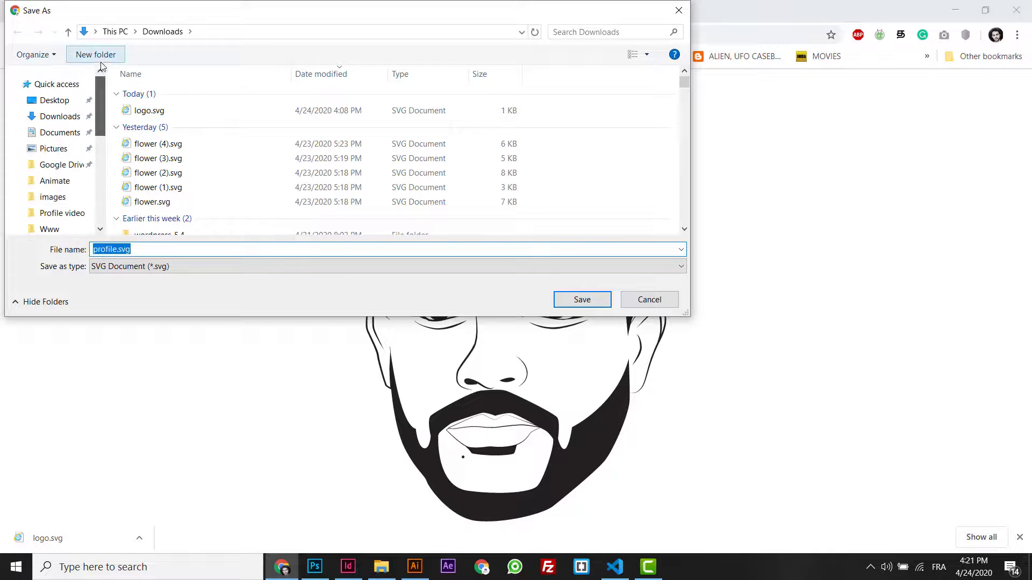
pyautogui.click(55, 101)
pyautogui.doubleClick(156, 109)
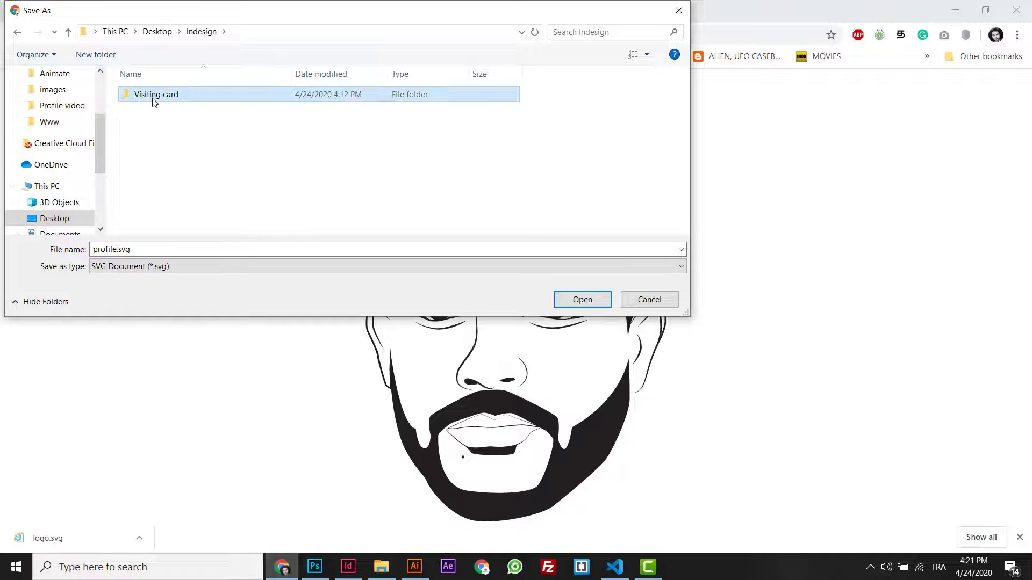
pyautogui.doubleClick(155, 100)
pyautogui.doubleClick(155, 100)
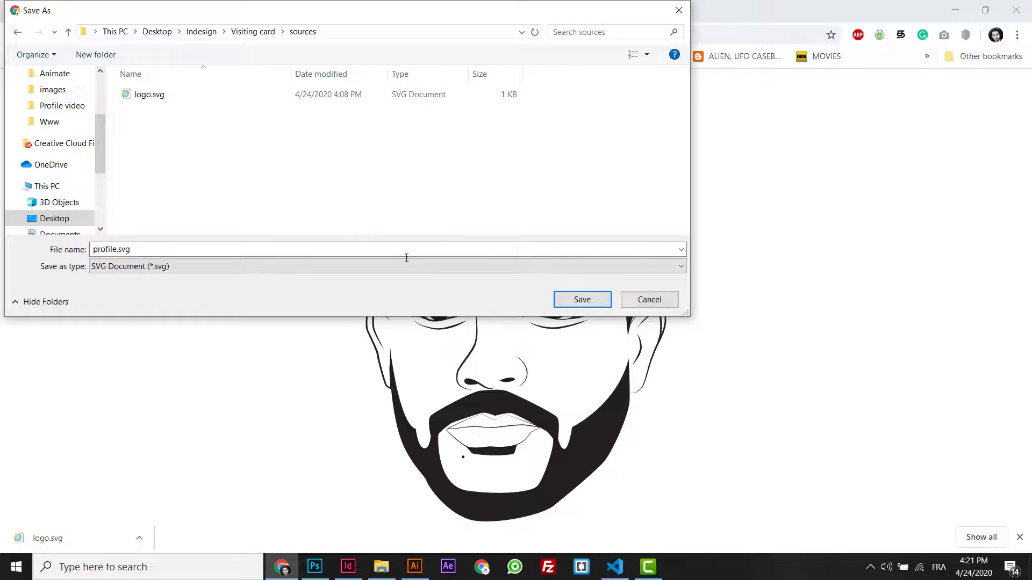
pyautogui.click(473, 250)
pyautogui.click(598, 303)
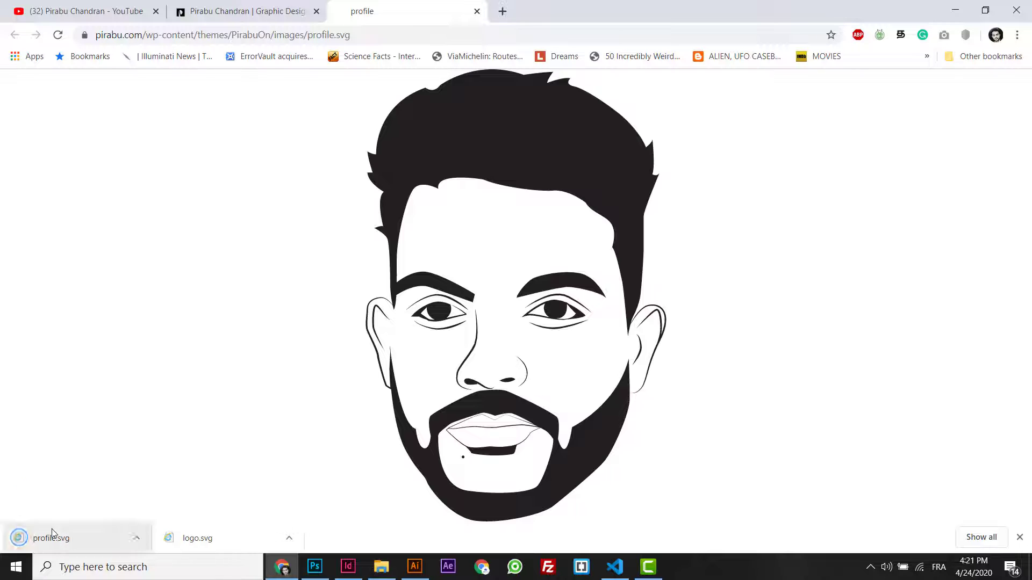
pyautogui.moveTo(51, 537); pyautogui.dragTo(430, 67)
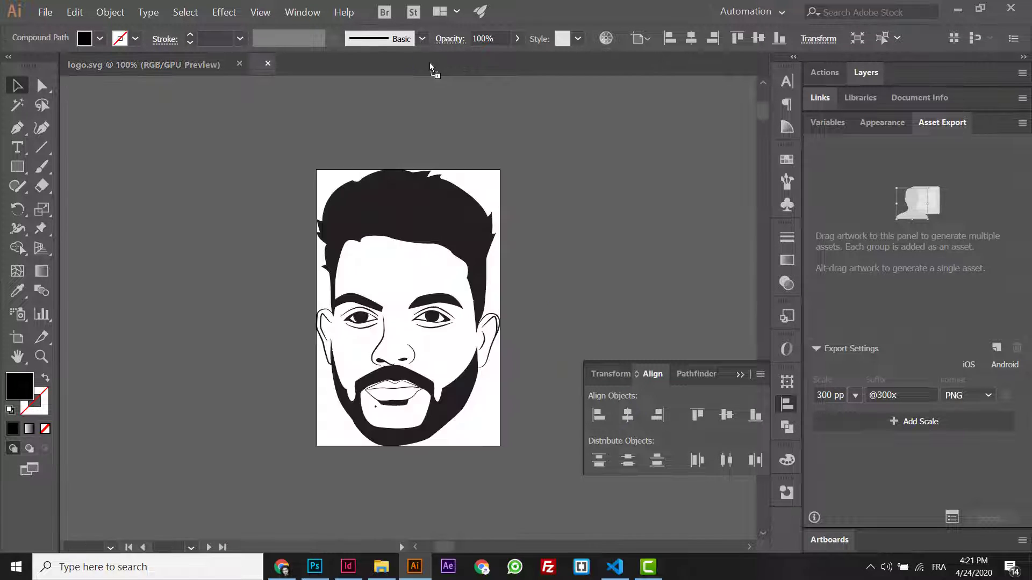
# - Select all the profile.svg portrait artwork in Illustrator, then return to the business card document
pyautogui.hotkey('ctrl', 'a')
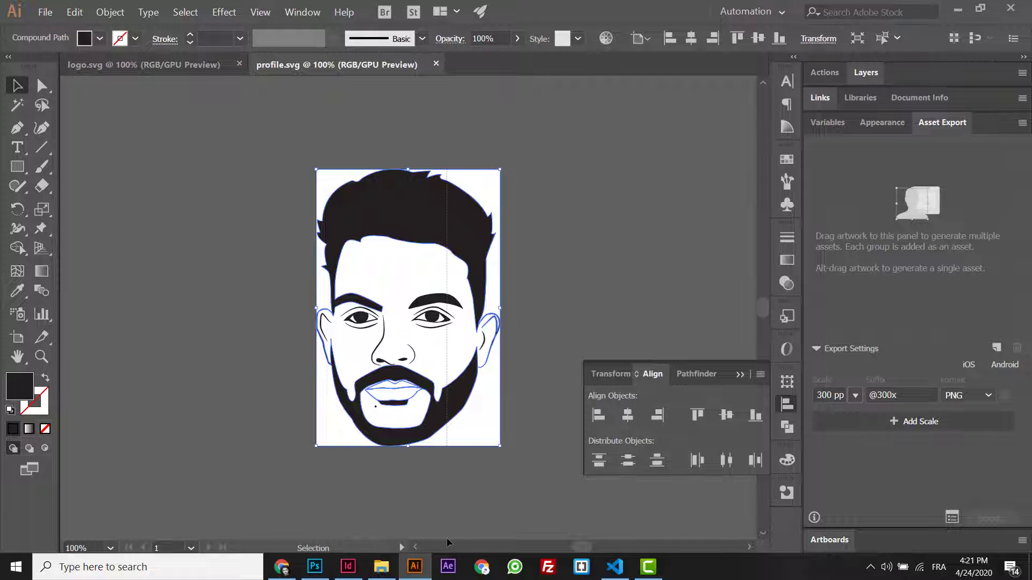
pyautogui.scroll(-1, 242, 154)
pyautogui.scroll(-4, 408, 281)
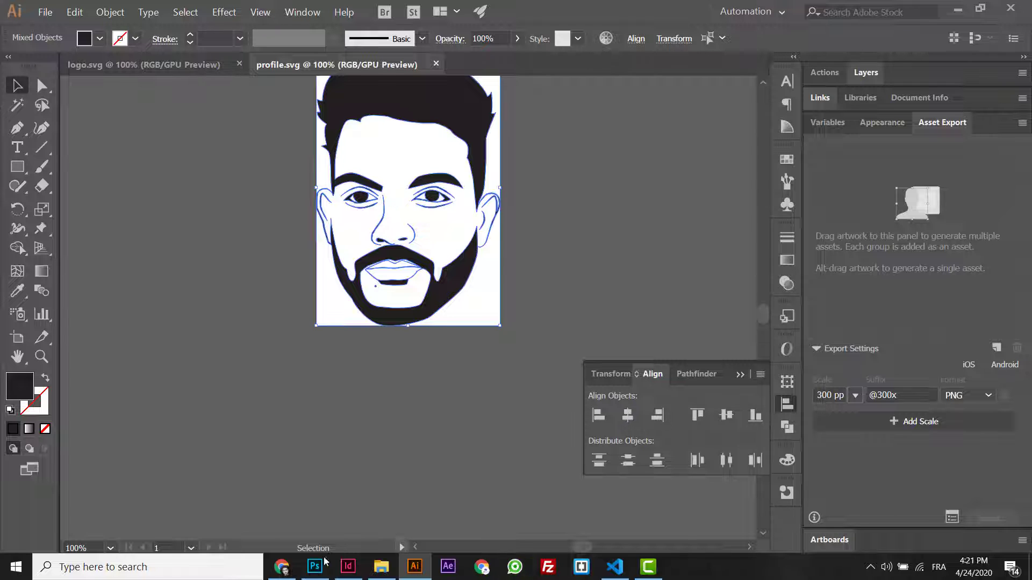
pyautogui.click(281, 567)
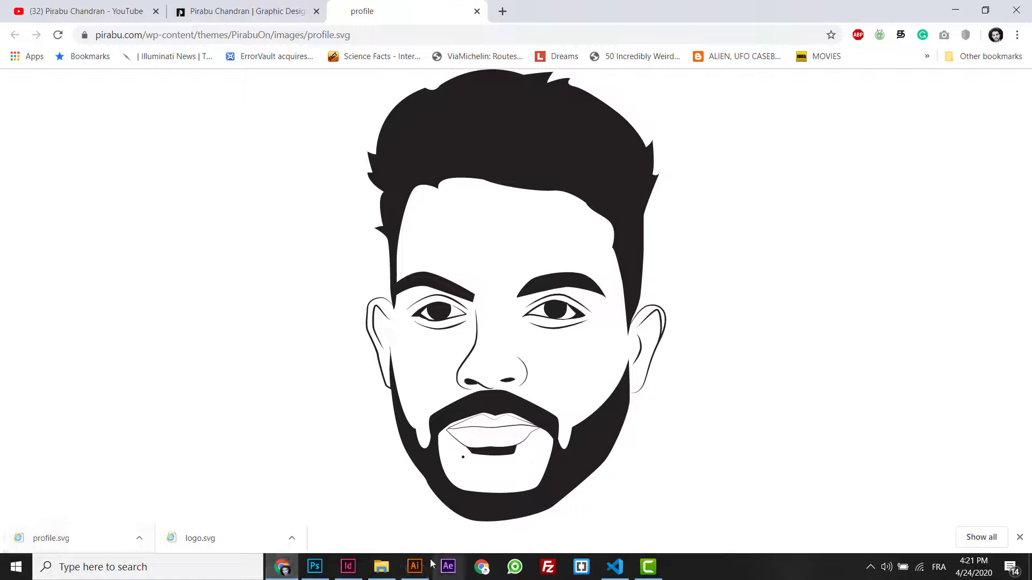
pyautogui.click(348, 567)
# - Paste the portrait and scale it to about 30 × 45 mm on the card's right edge
pyautogui.hotkey('ctrl', 'v')
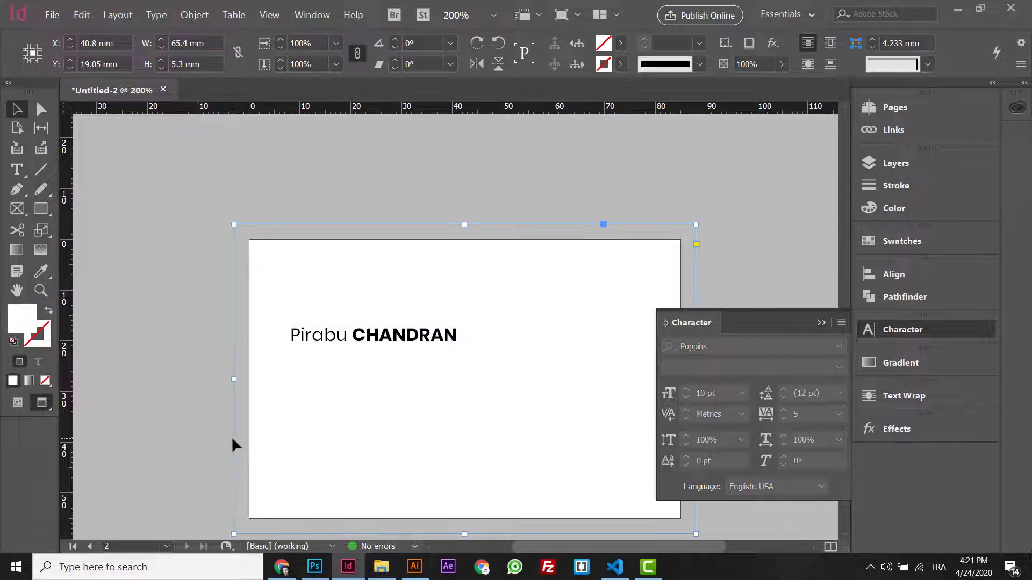
pyautogui.hotkey('ctrl', '-')
pyautogui.hotkey('ctrl', '-')
pyautogui.hotkey('ctrl', '-')
pyautogui.hotkey('ctrl', '-')
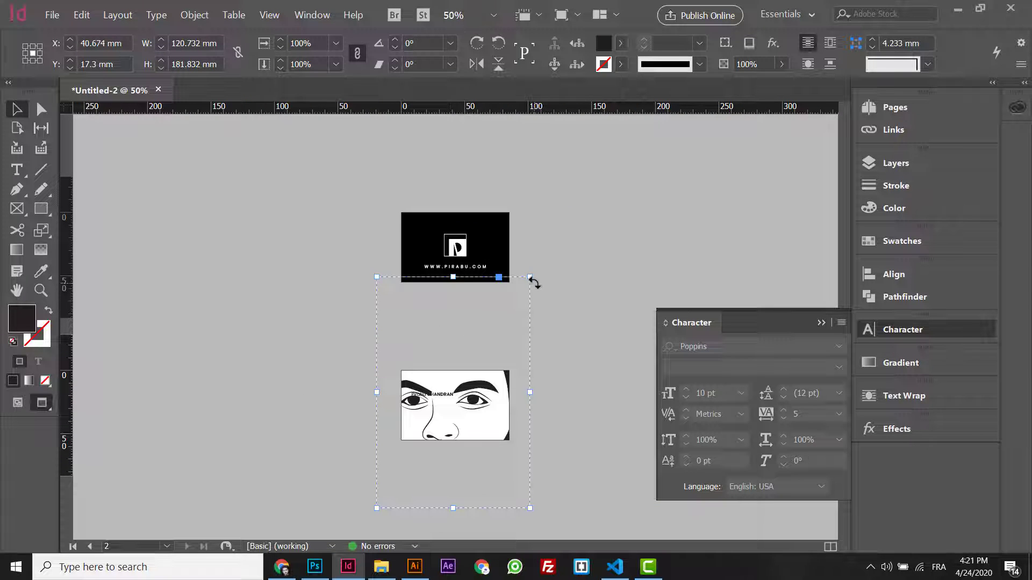
pyautogui.moveTo(530, 277); pyautogui.dragTo(524, 391)
pyautogui.hotkey('ctrl', '=')
pyautogui.hotkey('ctrl', '=')
pyautogui.hotkey('ctrl', '=')
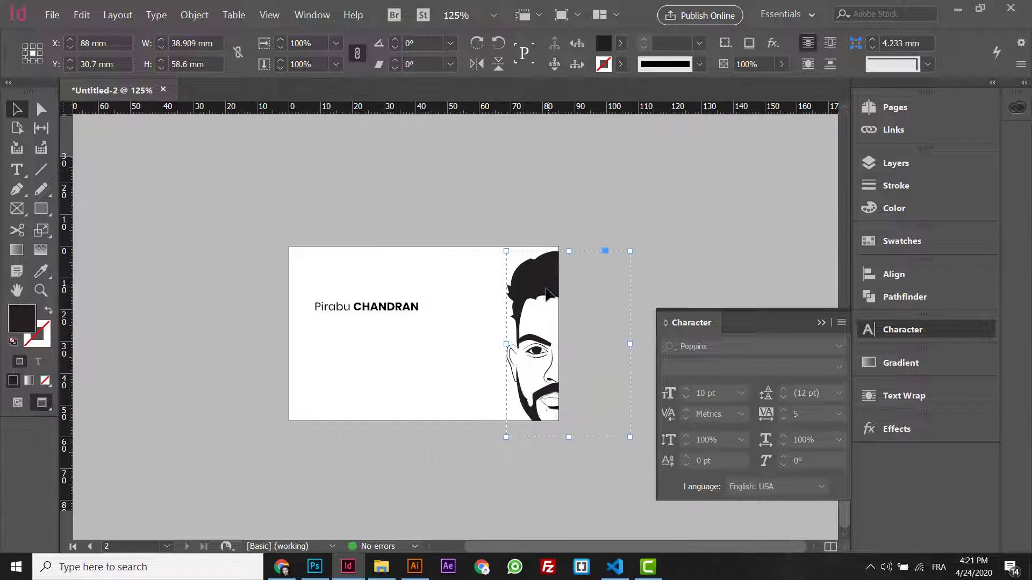
pyautogui.moveTo(546, 294); pyautogui.dragTo(535, 280)
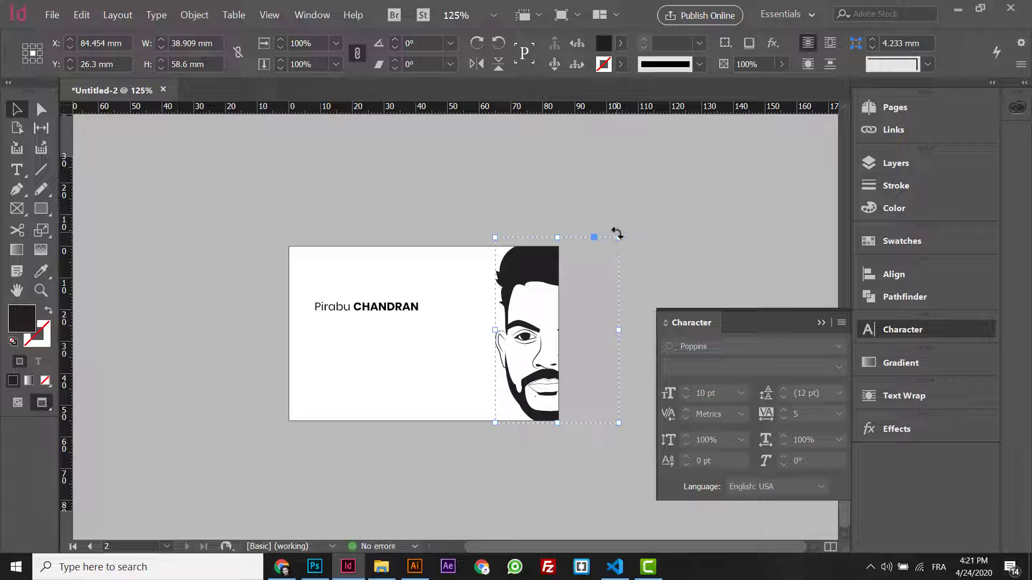
pyautogui.moveTo(618, 237); pyautogui.dragTo(605, 258)
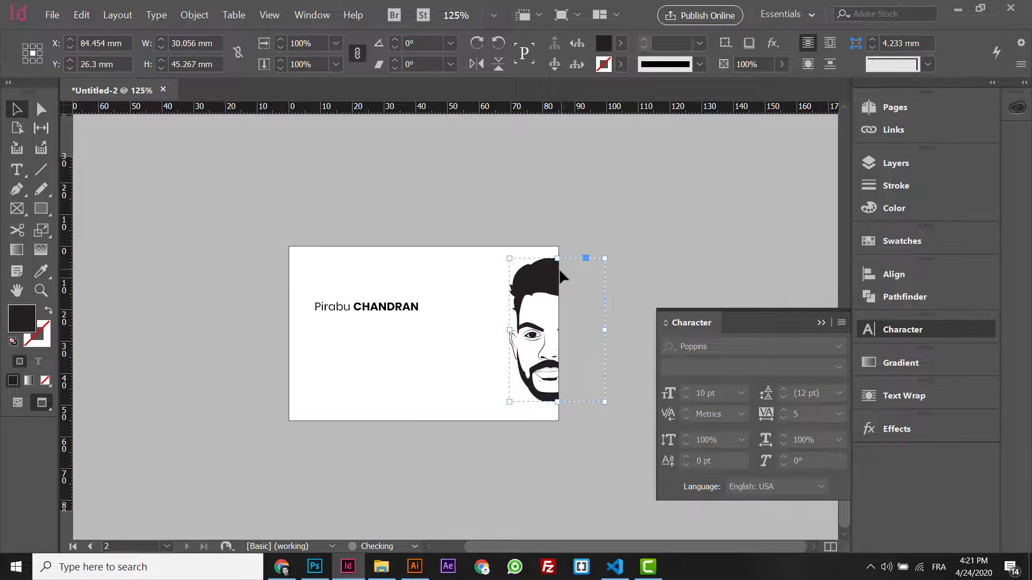
pyautogui.moveTo(542, 286); pyautogui.dragTo(535, 292)
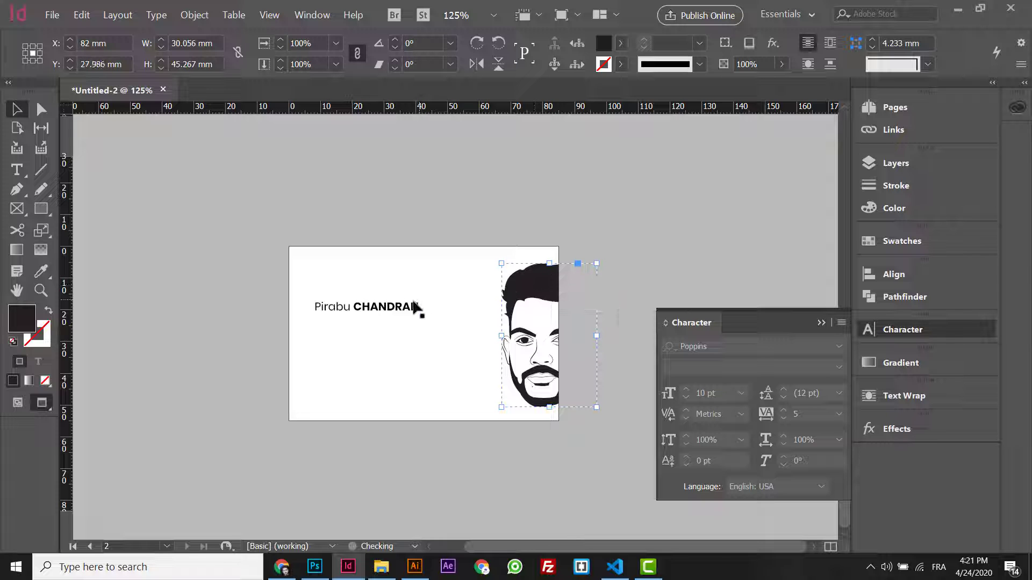
# - Select all the text in the name line
pyautogui.click(417, 307)
pyautogui.doubleClick(416, 307)
pyautogui.hotkey('ctrl', 'a')
# - Raise the name line to 11 pt
pyautogui.click(686, 390)
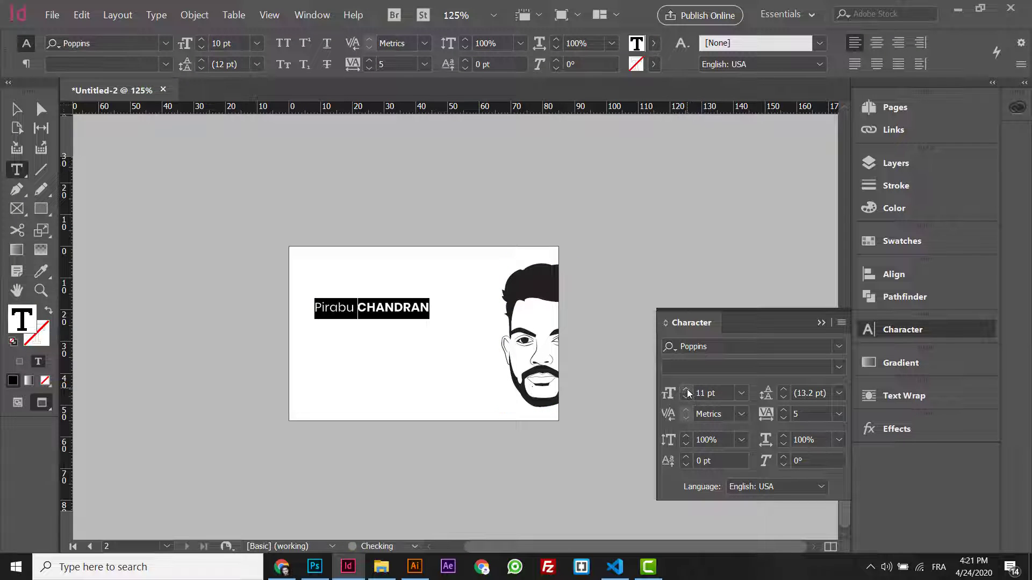
pyautogui.click(24, 112)
pyautogui.hotkey('ctrl', '=')
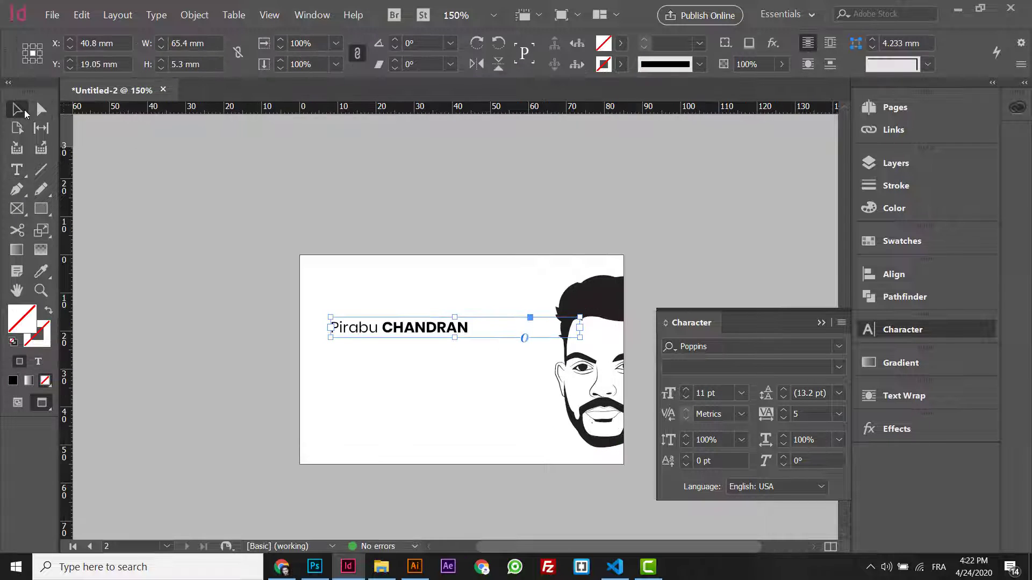
# - Duplicate the name line just below and set the copy to 7 pt Poppins Light, All Caps
pyautogui.moveTo(410, 335); pyautogui.dragTo(412, 344)
pyautogui.doubleClick(412, 340)
pyautogui.hotkey('ctrl', 'a')
pyautogui.click(686, 397)
pyautogui.click(686, 396)
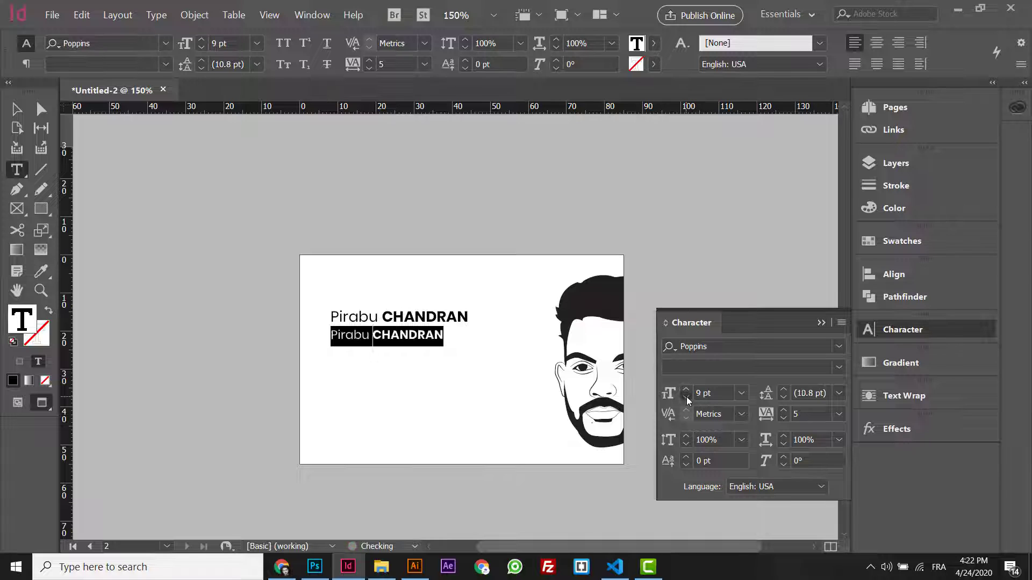
pyautogui.click(685, 397)
pyautogui.click(685, 396)
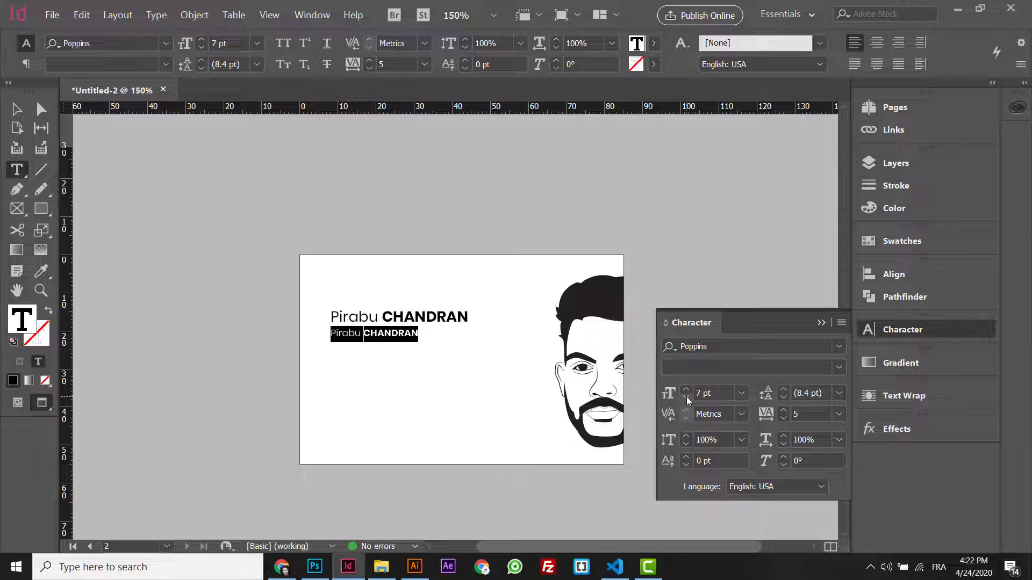
pyautogui.click(839, 367)
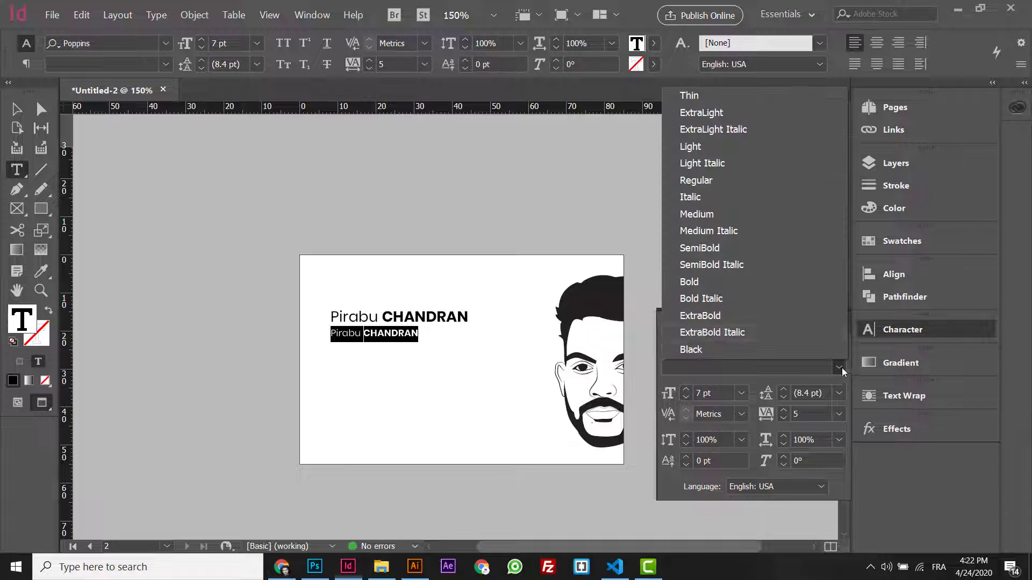
pyautogui.click(719, 151)
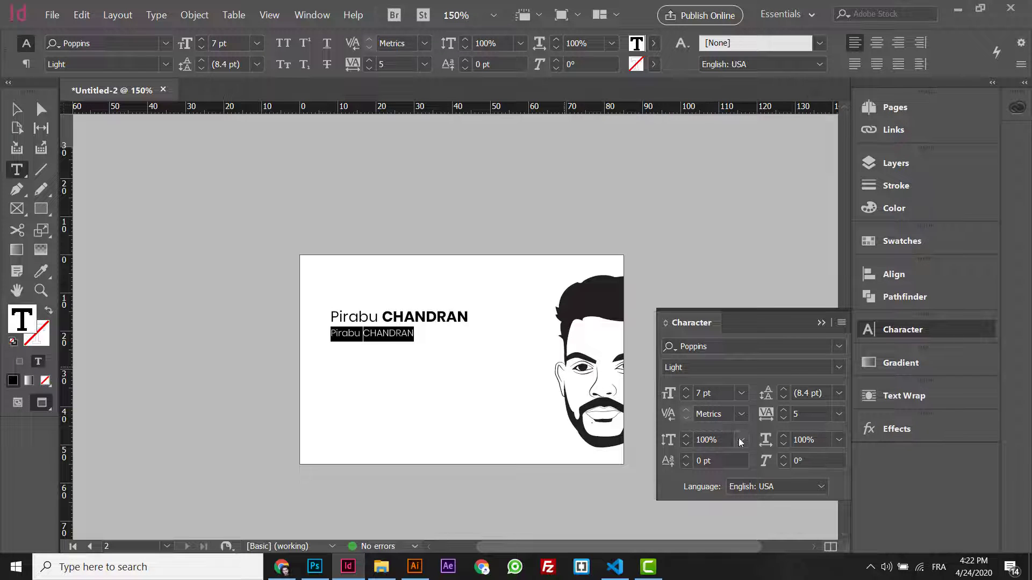
pyautogui.click(841, 323)
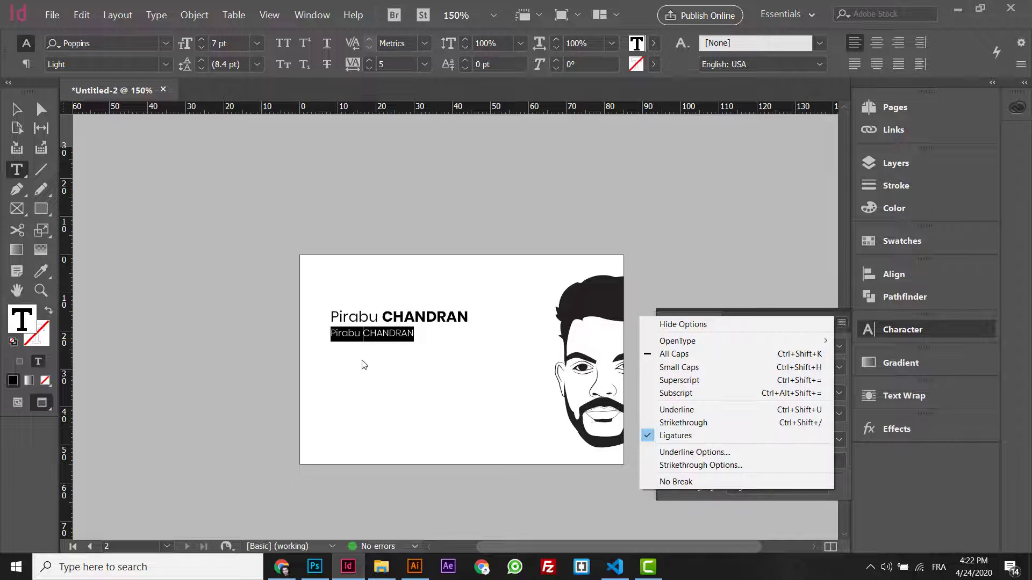
pyautogui.click(672, 354)
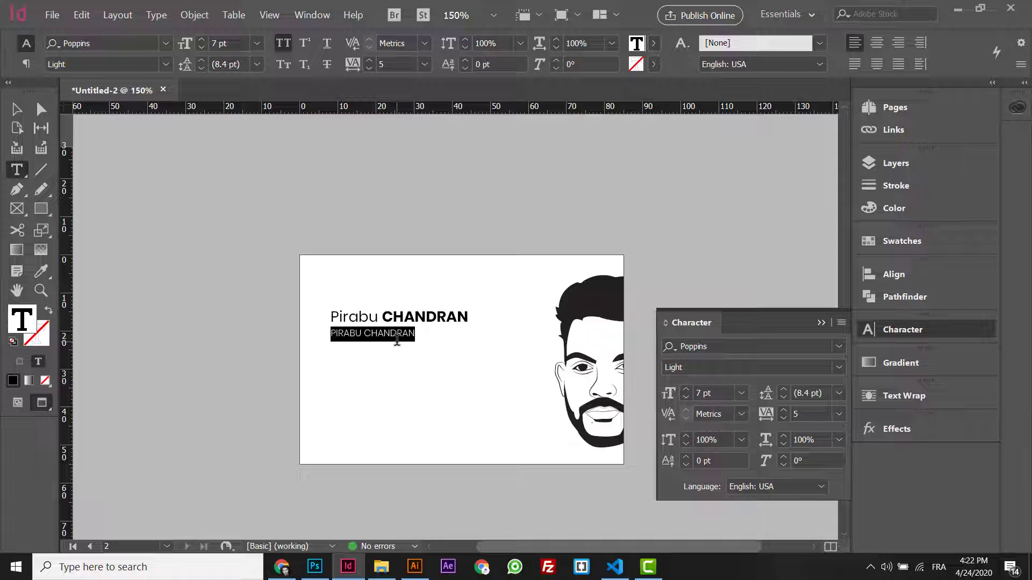
# - Type the roles 'FOUNDE ARTSUIT' and 'UX-UI DESIGNER & FRONT-END DEV' into the copy, enlarging its frame
pyautogui.write('FOUND')
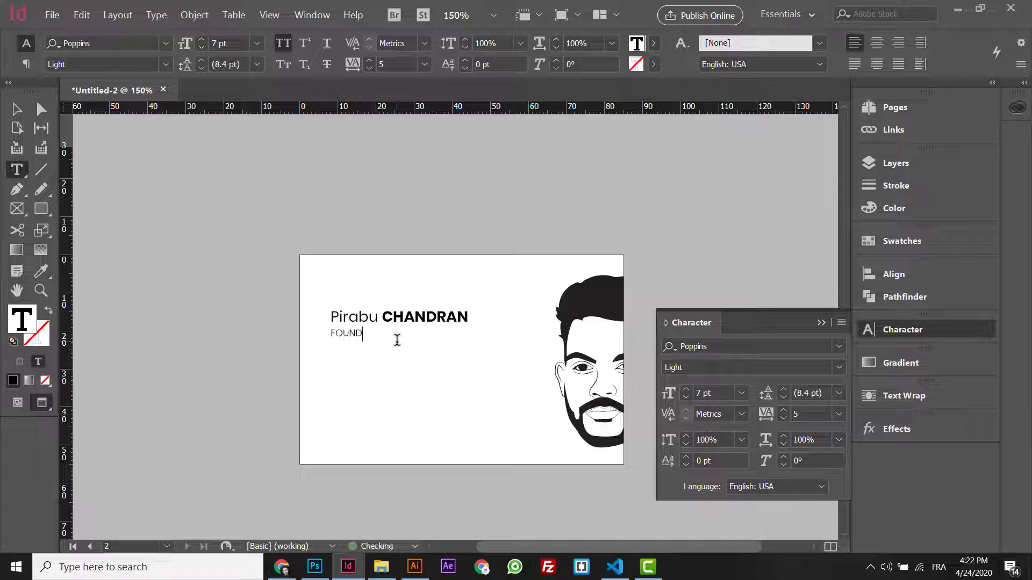
pyautogui.write('E ARTSUIT')
pyautogui.press('Escape')
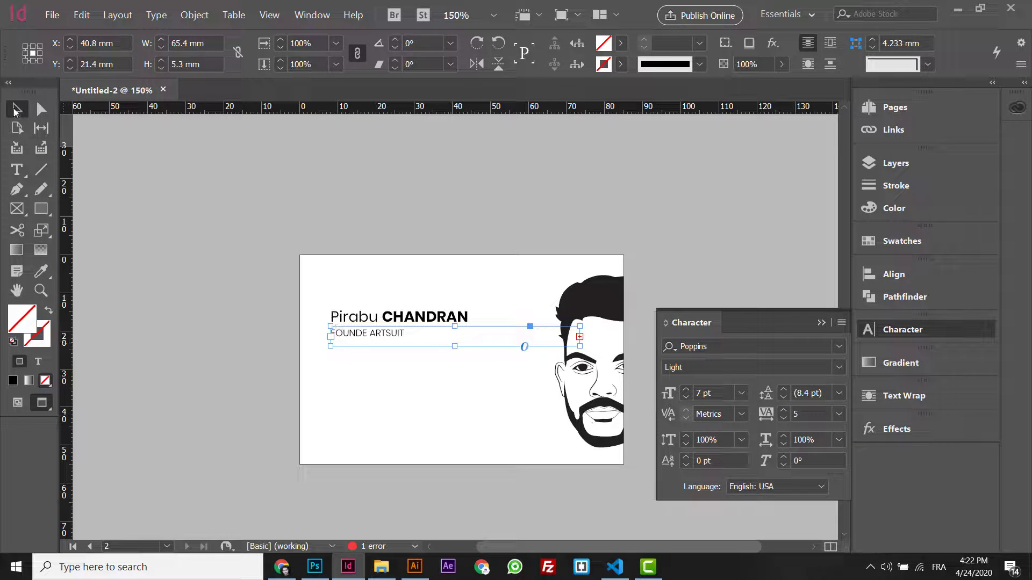
pyautogui.moveTo(455, 346); pyautogui.dragTo(455, 400)
pyautogui.doubleClick(377, 340)
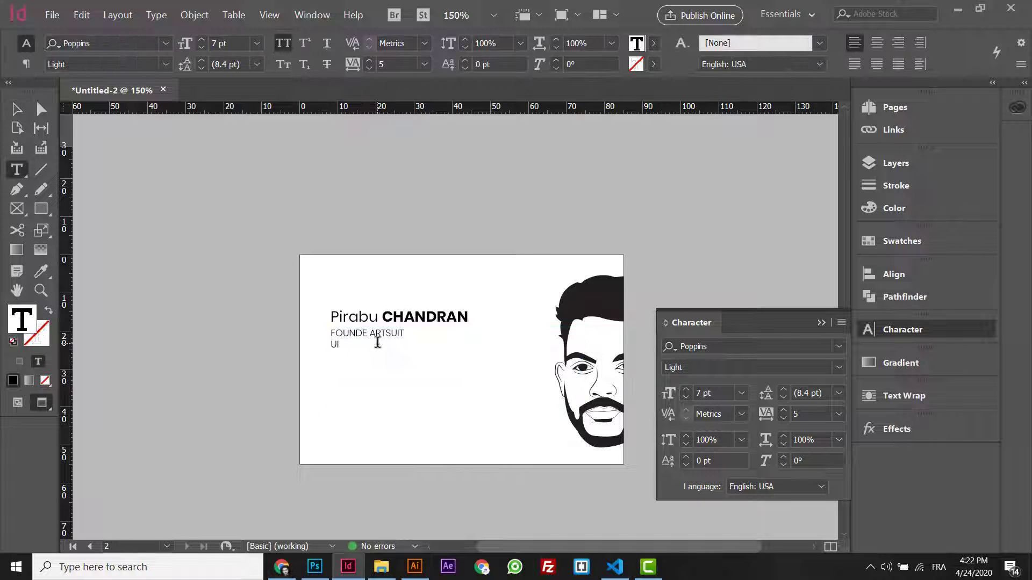
pyautogui.press('BackSpace')
pyautogui.write('X-UI DESIGNER')
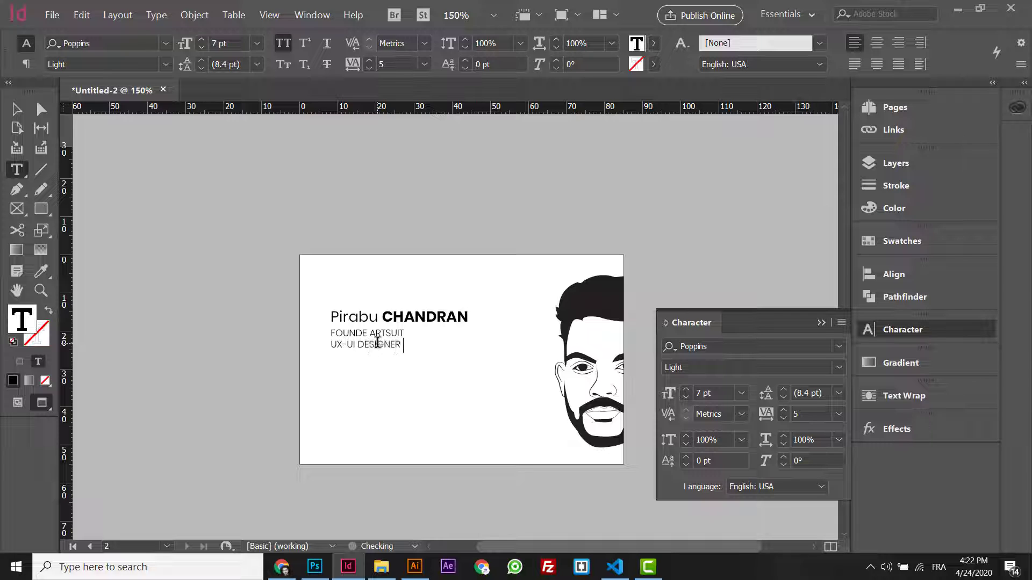
pyautogui.write('ONT-END DEV')
pyautogui.hotkey('ctrl', 'a')
pyautogui.click(466, 344)
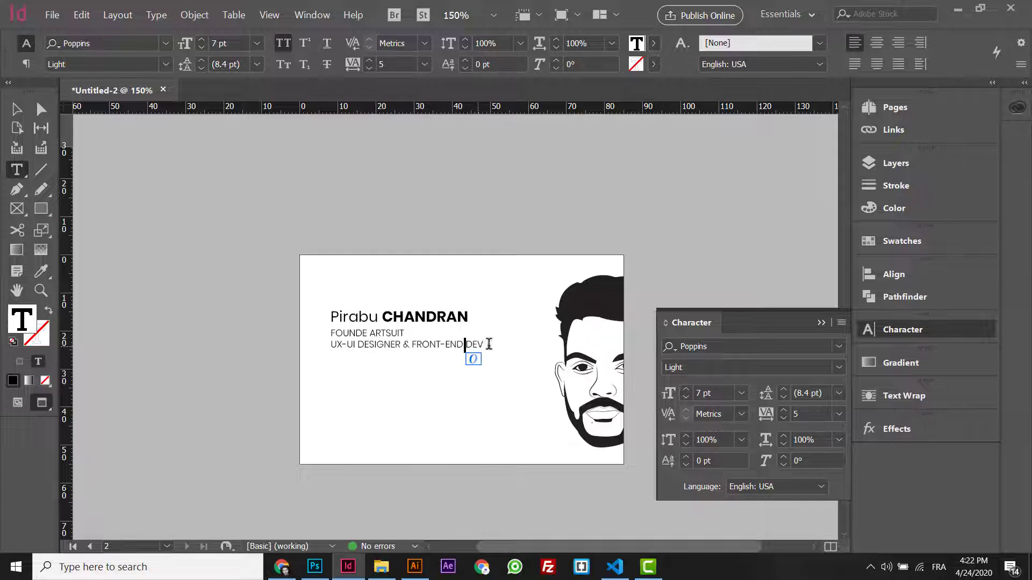
pyautogui.hotkey('ctrl', 'a')
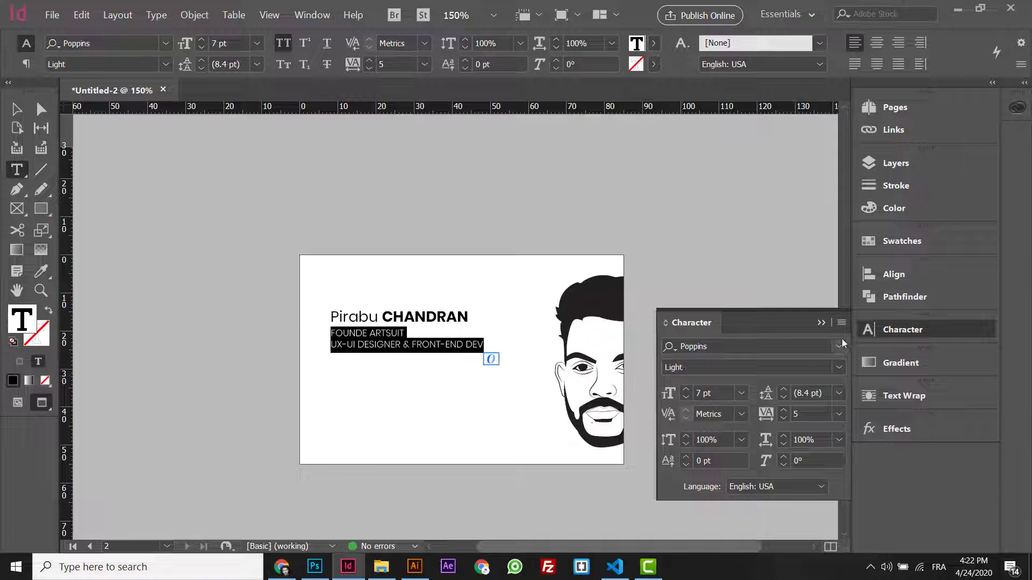
# - Turn off All Caps for the role lines and set them to 6.5 pt
pyautogui.click(840, 324)
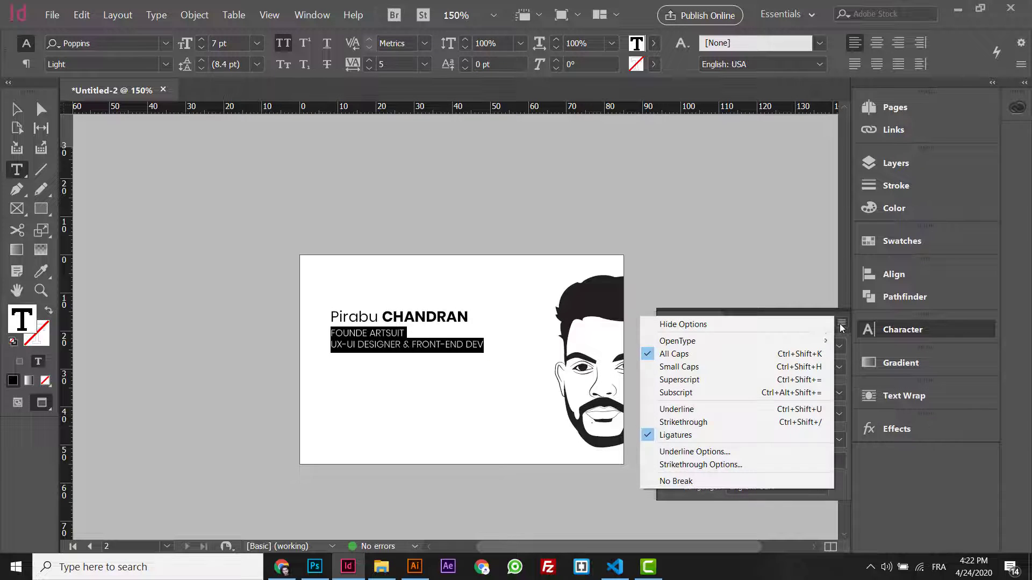
pyautogui.click(753, 354)
pyautogui.click(685, 397)
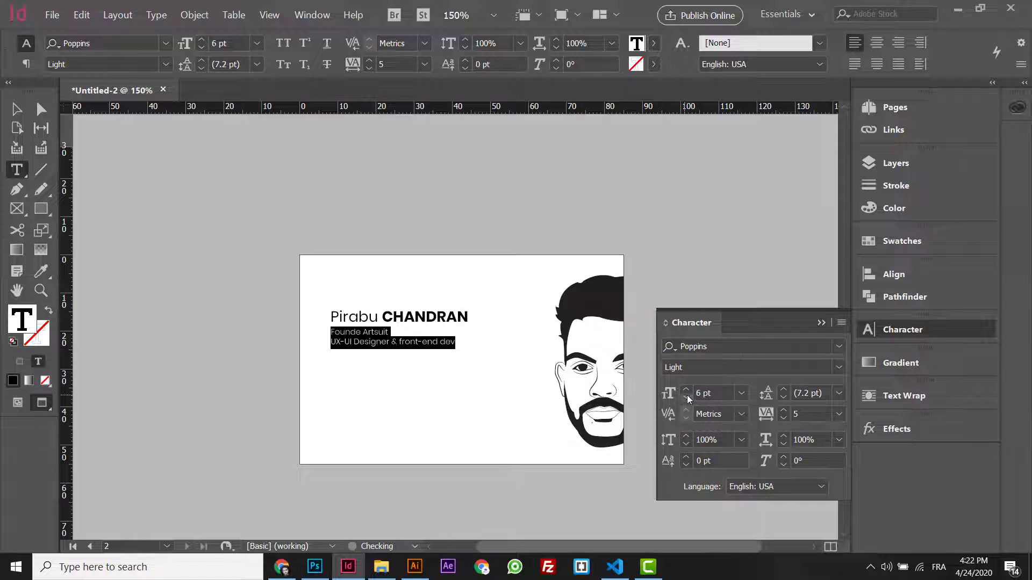
pyautogui.write('6.5')
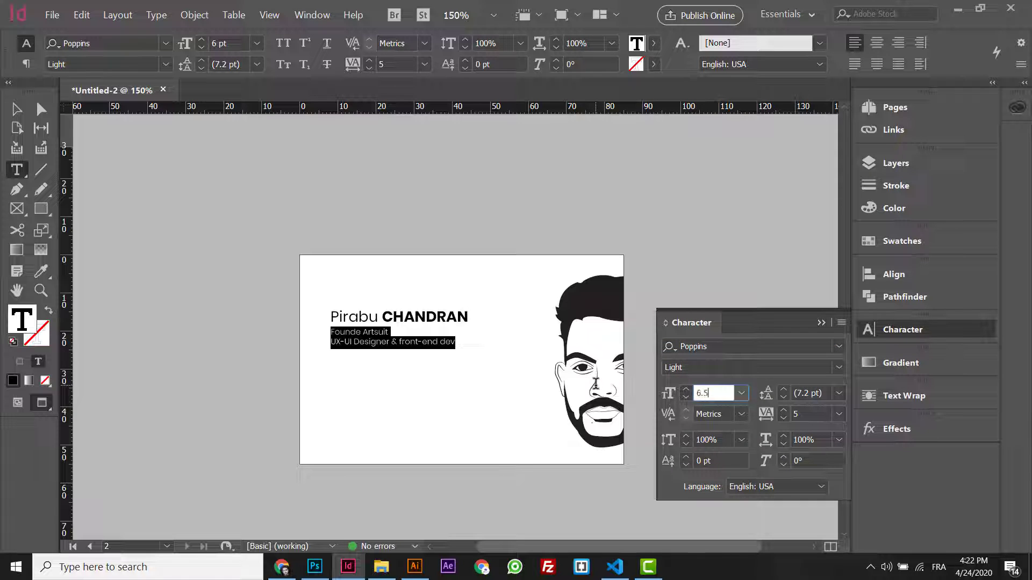
pyautogui.press('Return')
# - Enlarge the name to 14 pt and nudge the name and role frames upward
pyautogui.click(379, 312)
pyautogui.tripleClick(379, 313)
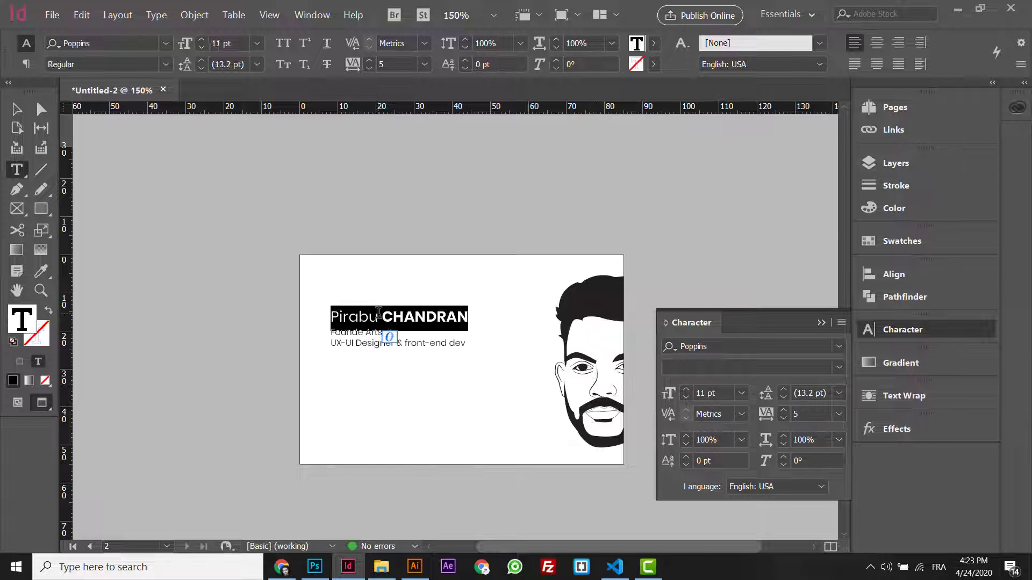
pyautogui.click(687, 394)
pyautogui.click(686, 394)
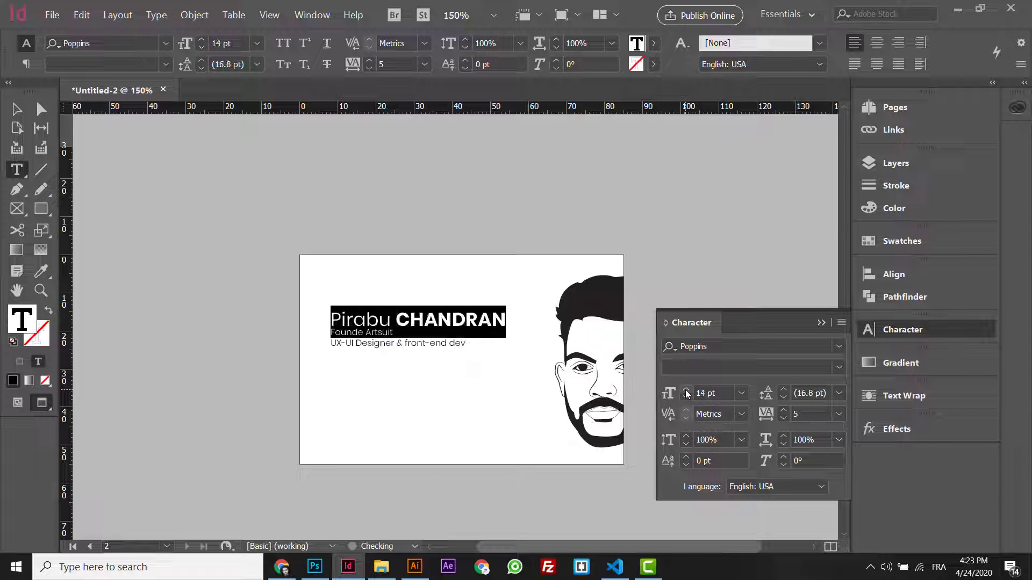
pyautogui.click(17, 111)
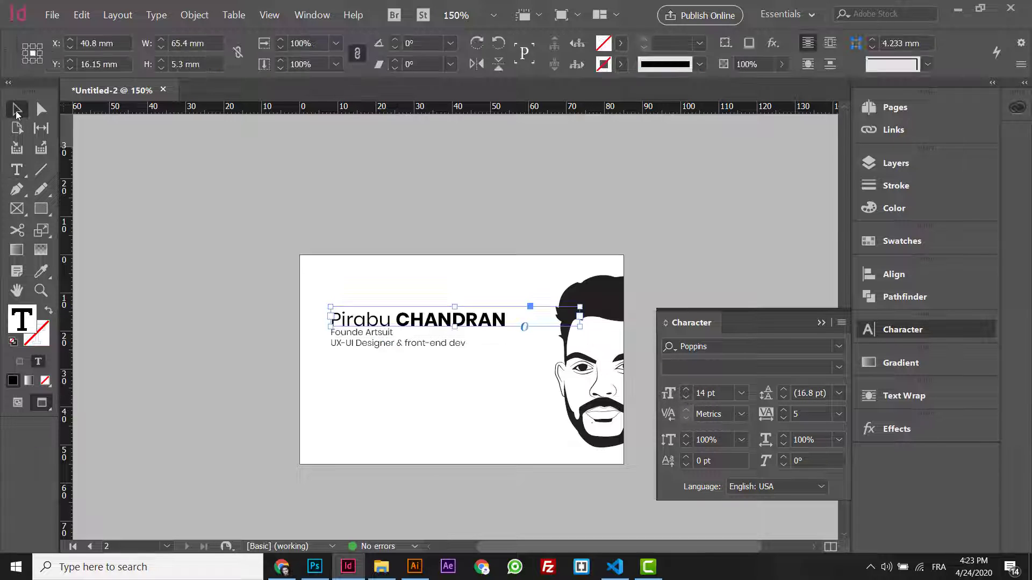
pyautogui.hotkey('ctrl', '=')
pyautogui.press('Up')
pyautogui.press('Up')
pyautogui.press('Up')
pyautogui.press('Up')
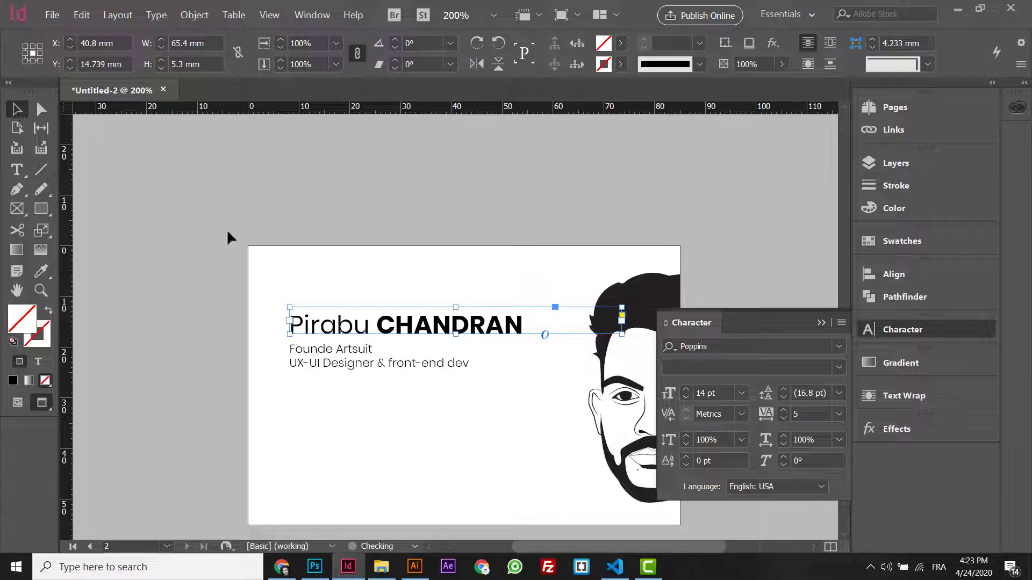
pyautogui.click(327, 359)
pyautogui.press('Up')
pyautogui.press('Up')
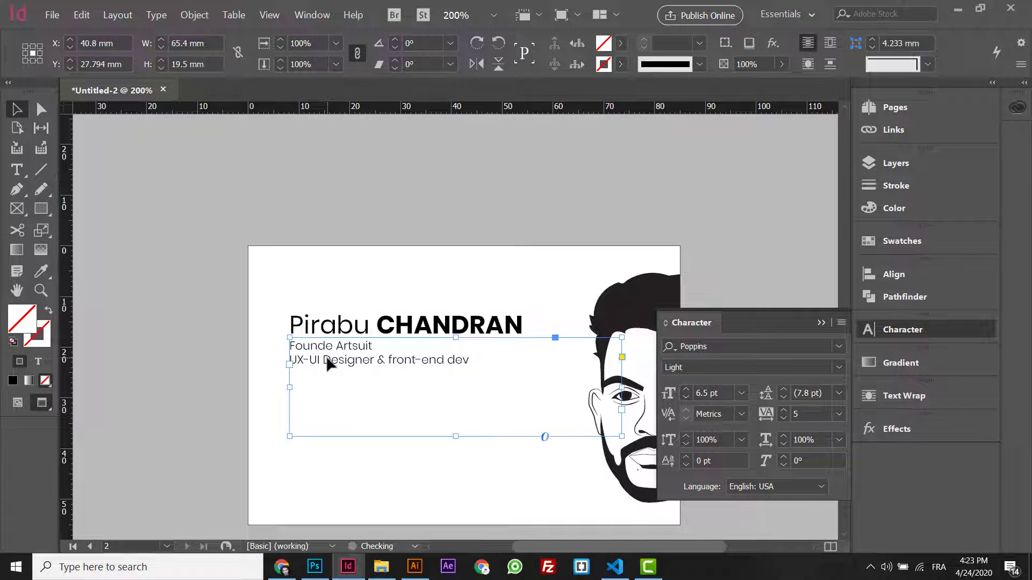
# - Move the Founde Artsuit line below the designer line and shrink the frame to two lines
pyautogui.doubleClick(375, 346)
pyautogui.tripleClick(375, 346)
pyautogui.hotkey('ctrl', 'c')
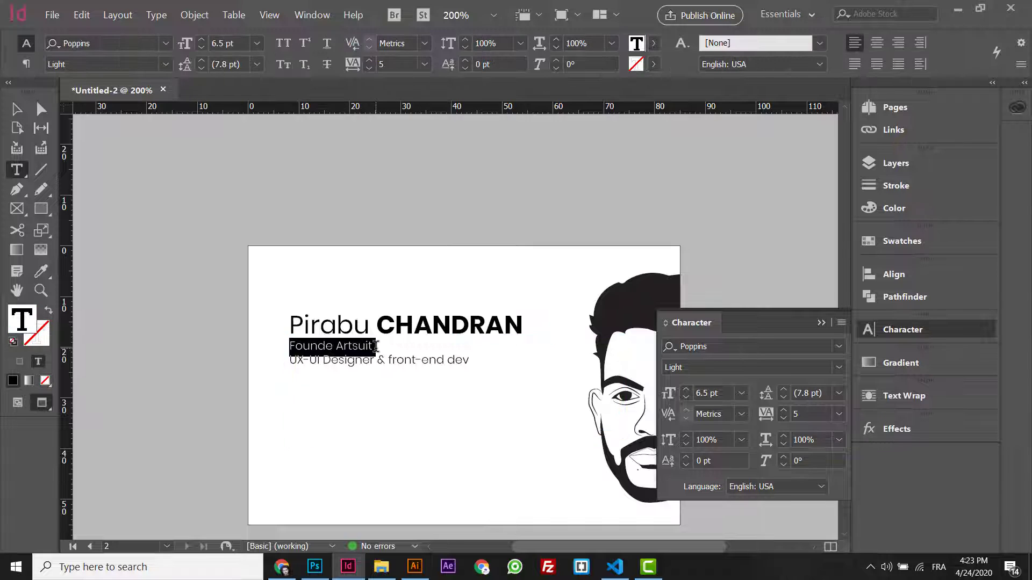
pyautogui.press('BackSpace')
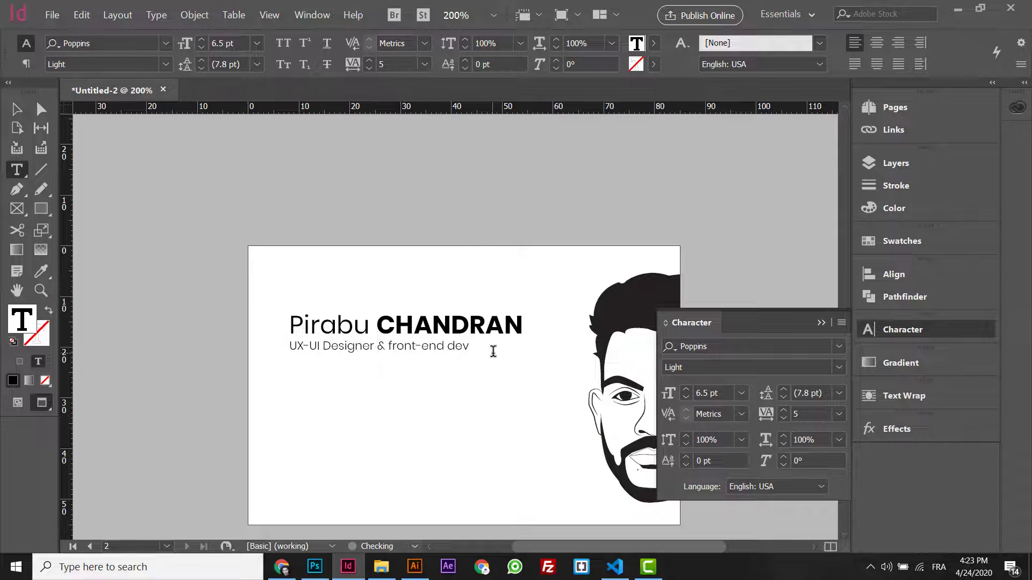
pyautogui.hotkey('ctrl', 'v')
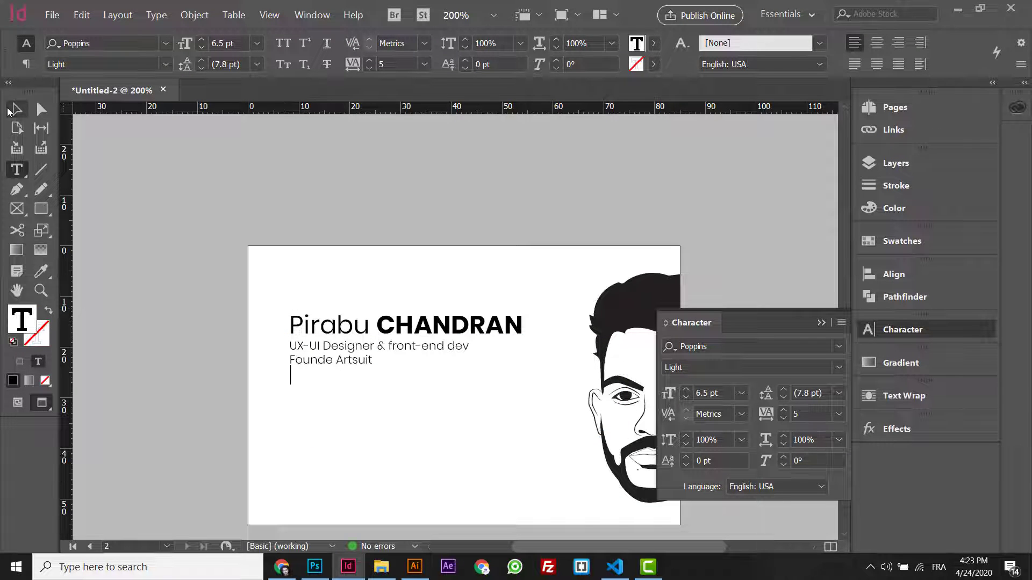
pyautogui.click(9, 111)
pyautogui.moveTo(459, 436); pyautogui.dragTo(456, 370)
pyautogui.tripleClick(353, 351)
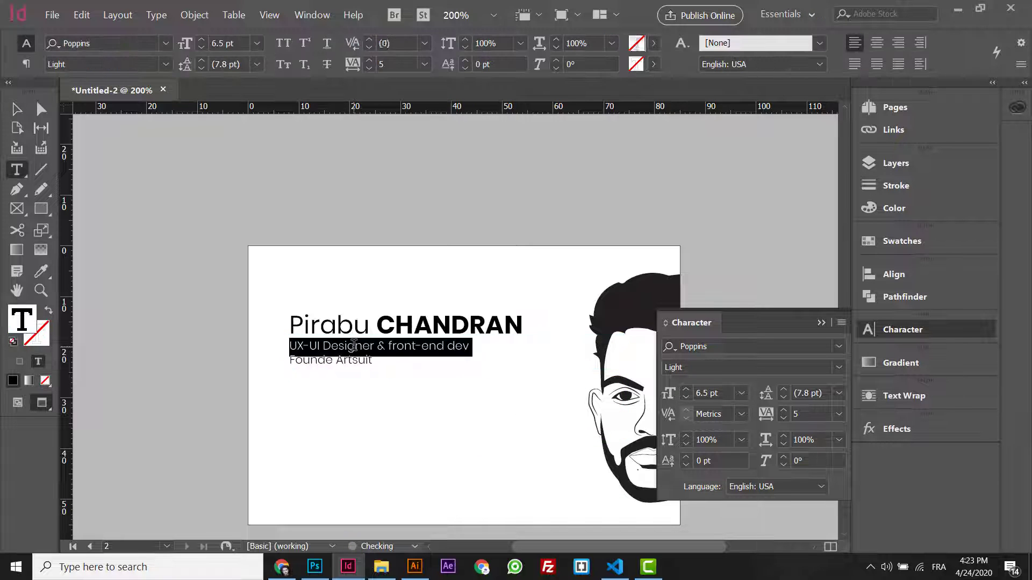
# - Review the role text's black colour in the picker, cancelling without changes
pyautogui.hotkey('ctrl', 'a')
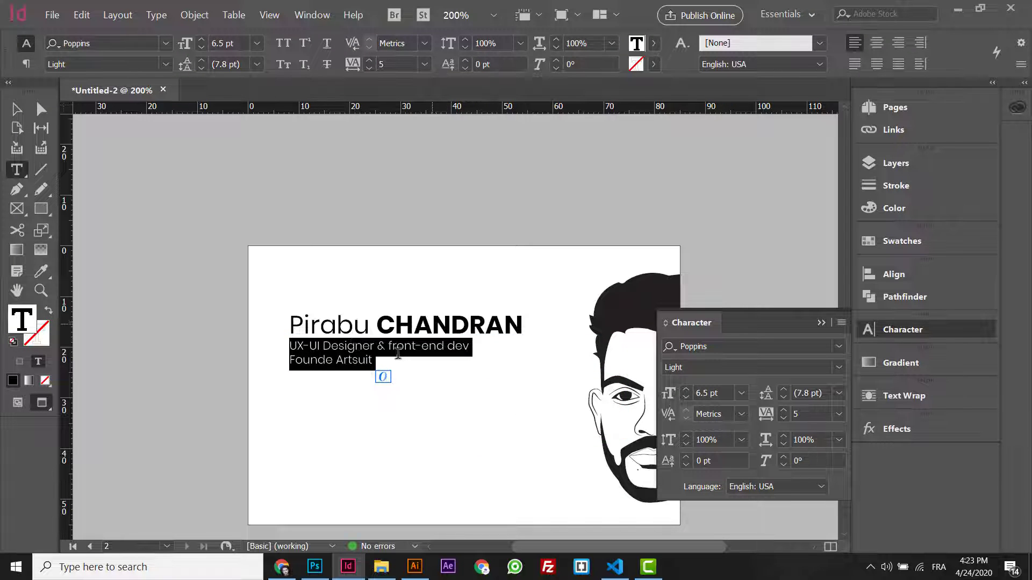
pyautogui.click(655, 45)
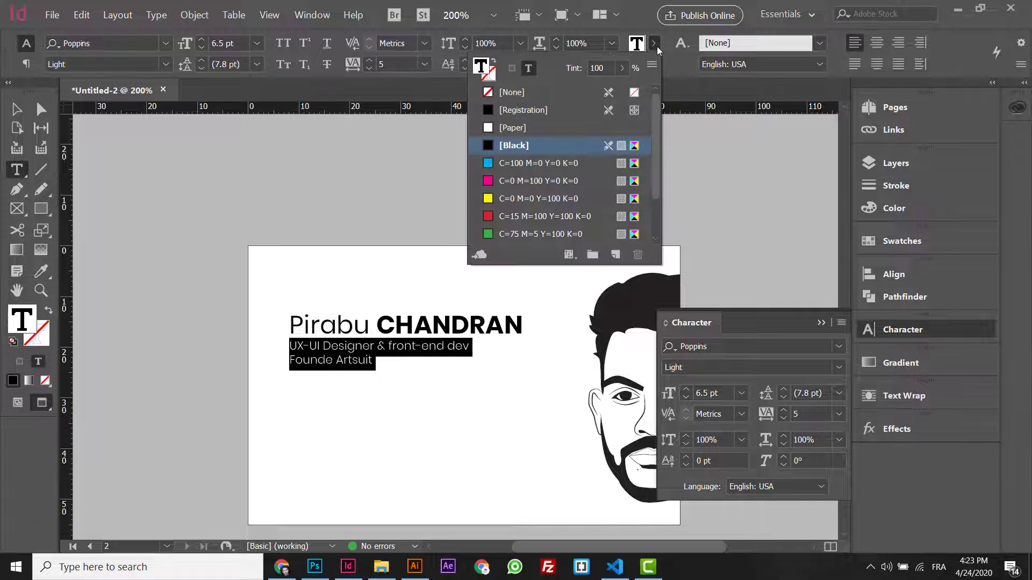
pyautogui.doubleClick(638, 42)
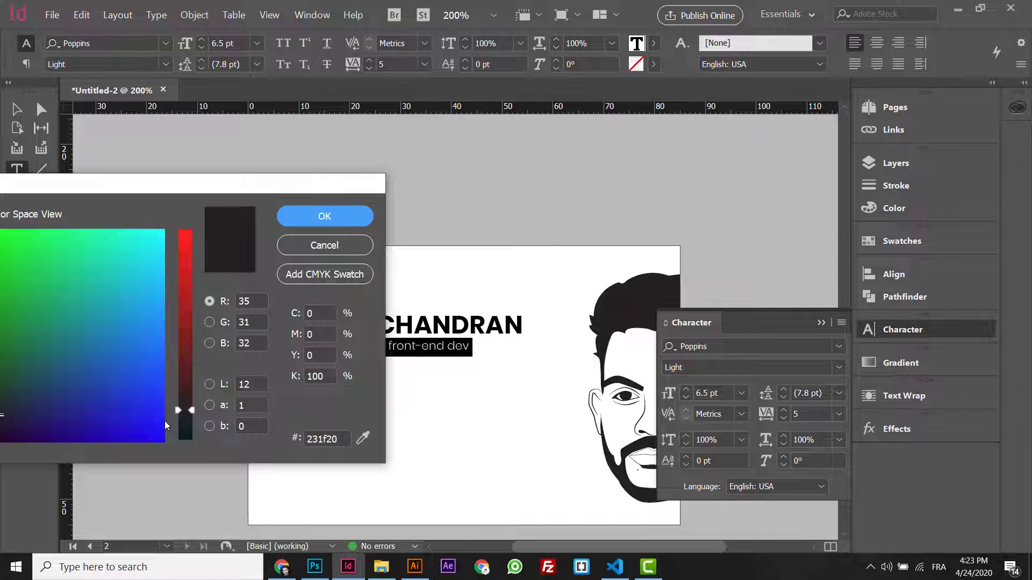
pyautogui.click(324, 245)
pyautogui.press('Escape')
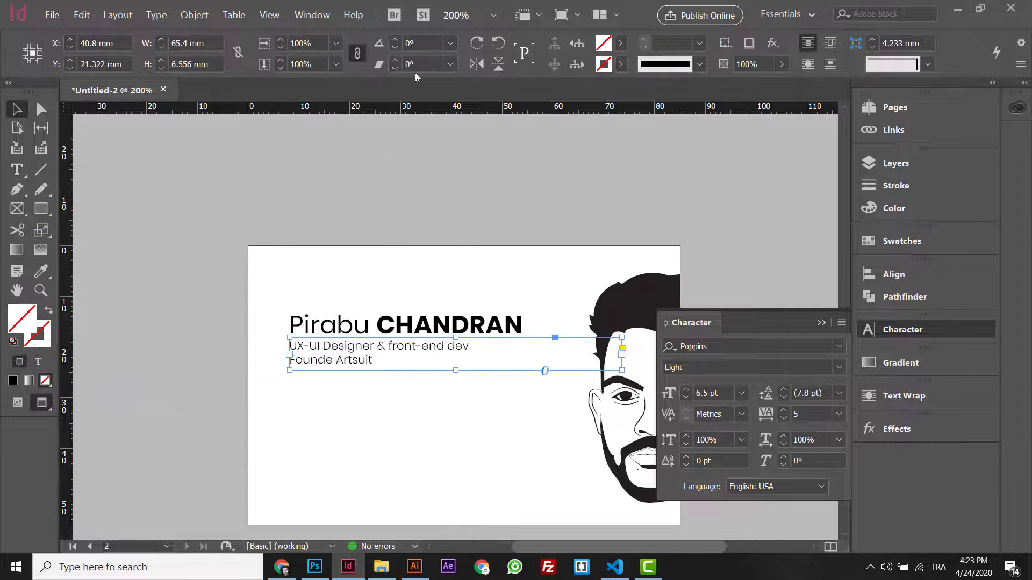
# - Set the role text frame's opacity to 60%
pyautogui.click(758, 65)
pyautogui.moveTo(746, 64); pyautogui.dragTo(736, 64)
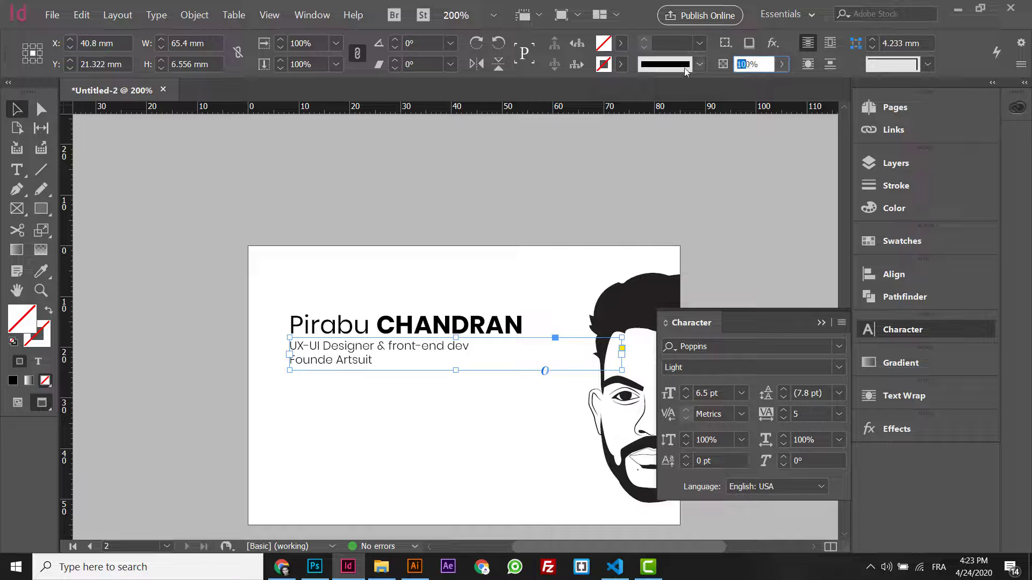
pyautogui.write('4')
pyautogui.press('Return')
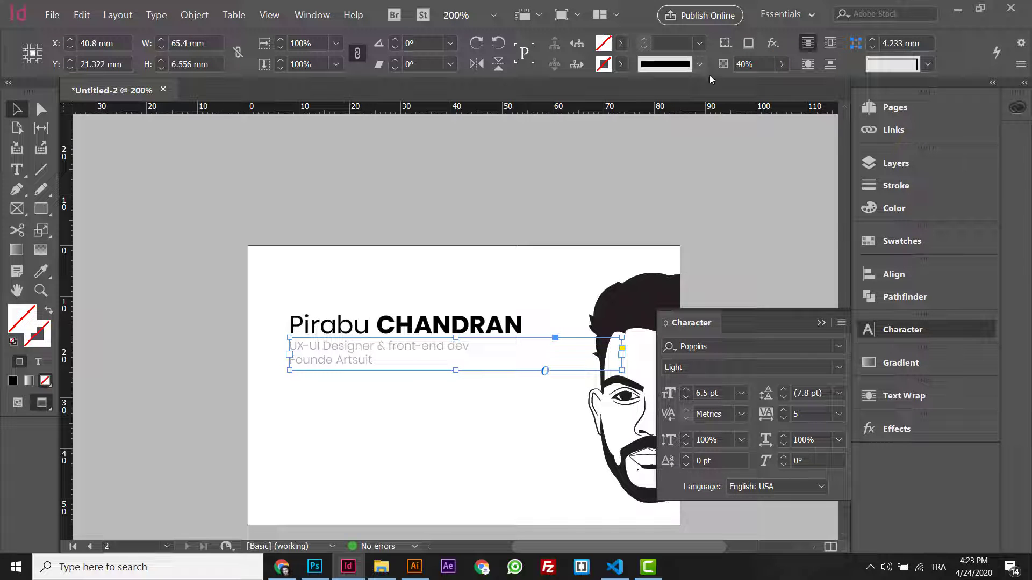
pyautogui.write('60')
pyautogui.press('Return')
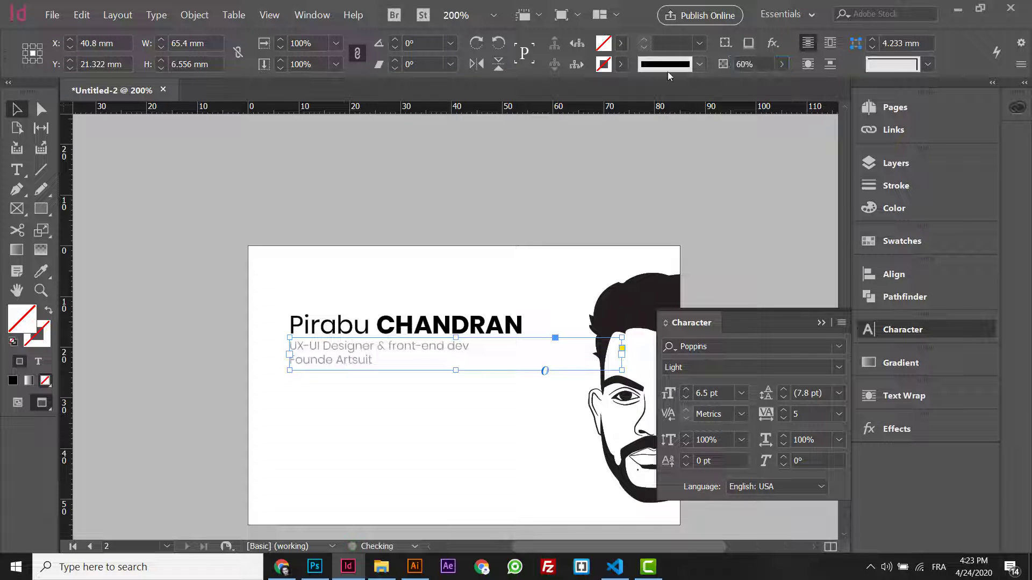
pyautogui.click(514, 214)
pyautogui.click(433, 368)
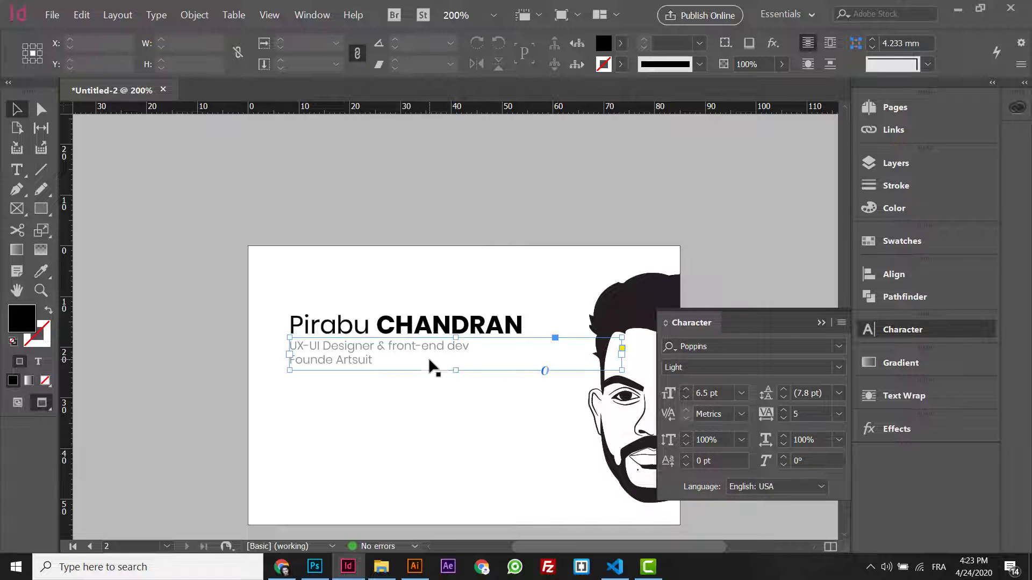
# - Duplicate the roles frame below itself, enlarge the copy and set its opacity to 100%
pyautogui.moveTo(622, 370); pyautogui.dragTo(528, 370)
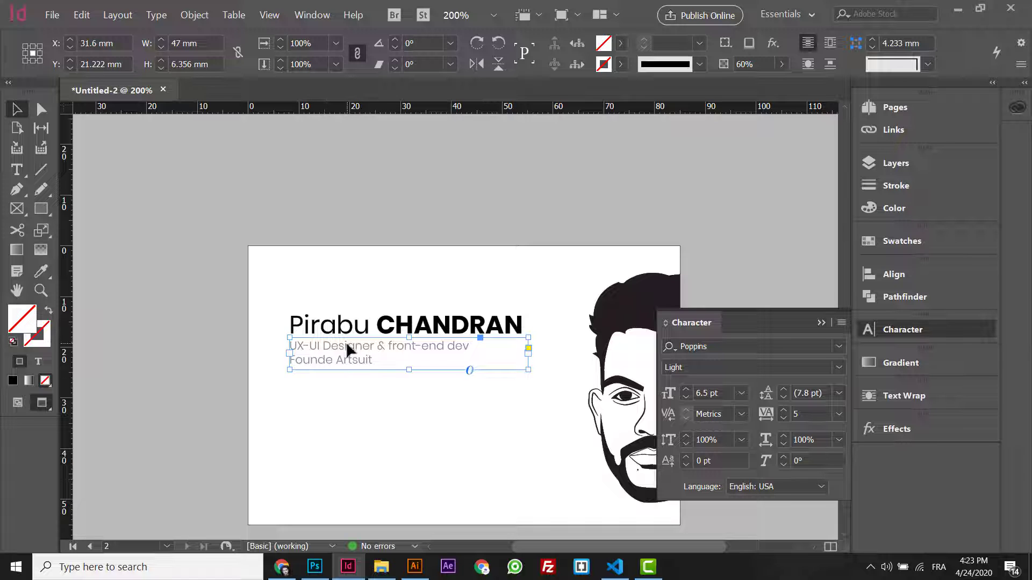
pyautogui.moveTo(357, 347); pyautogui.dragTo(360, 392)
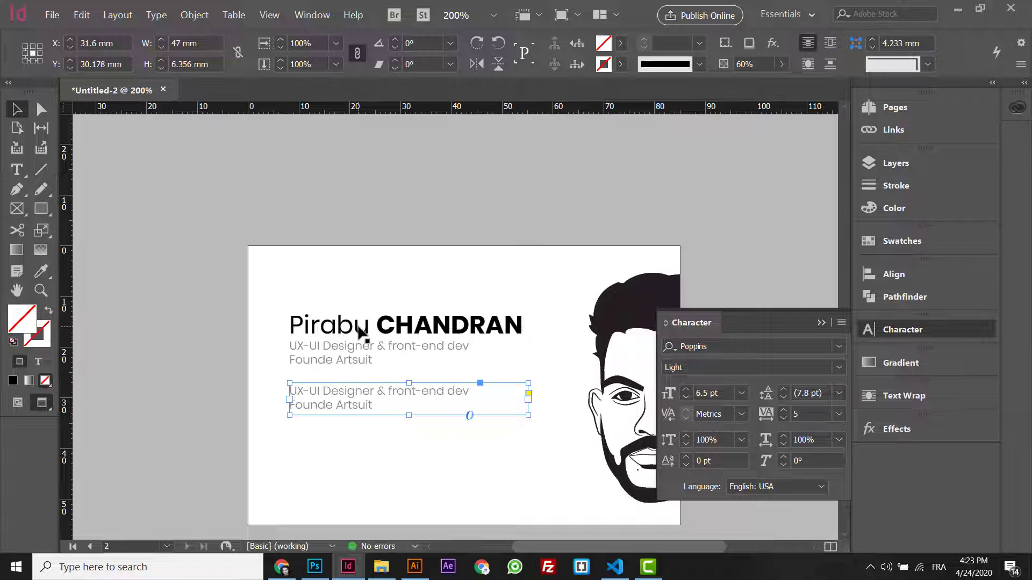
pyautogui.click(358, 326)
pyautogui.click(352, 345)
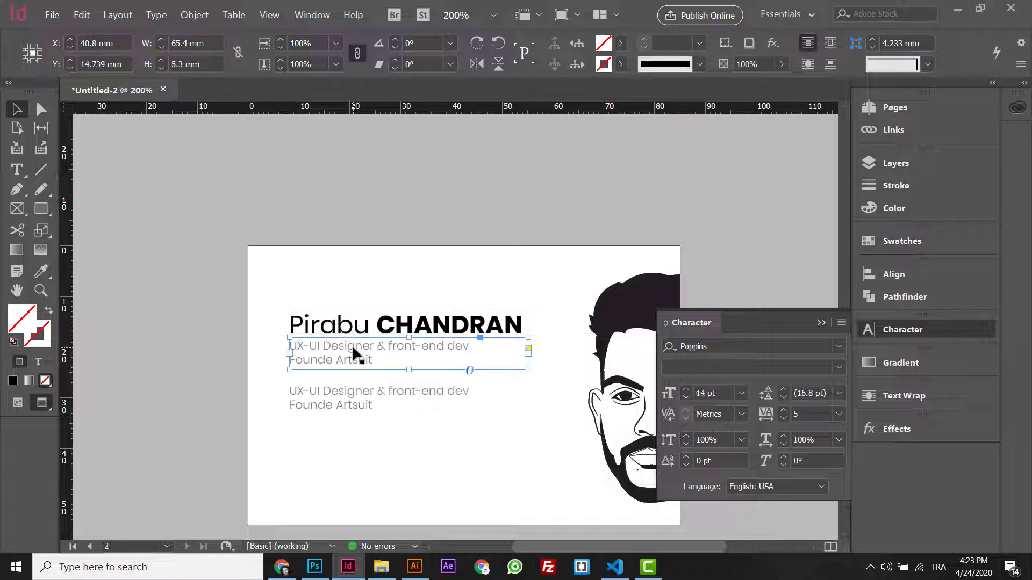
pyautogui.click(348, 386)
pyautogui.moveTo(408, 415); pyautogui.dragTo(407, 476)
pyautogui.press('t')
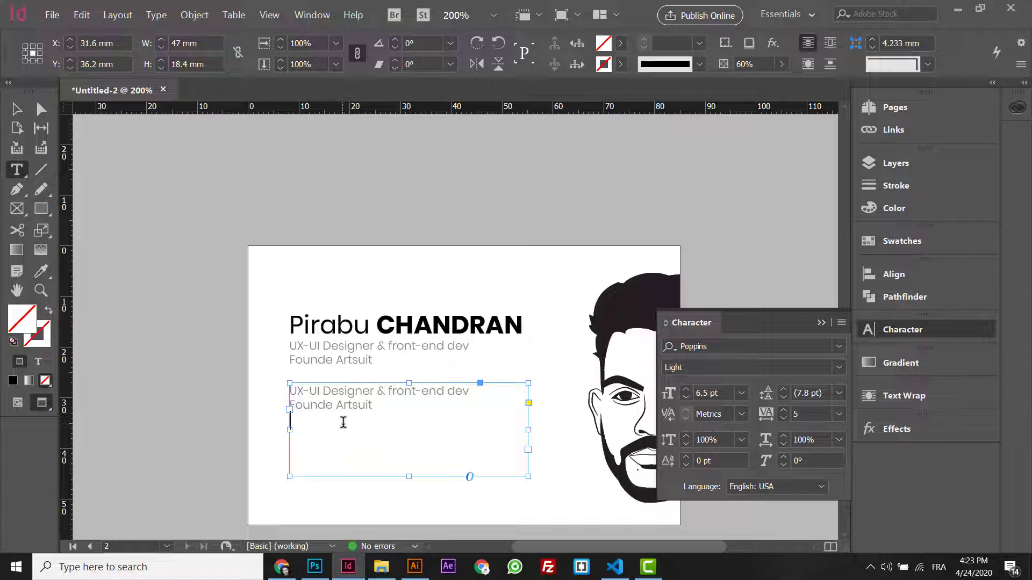
pyautogui.click(14, 111)
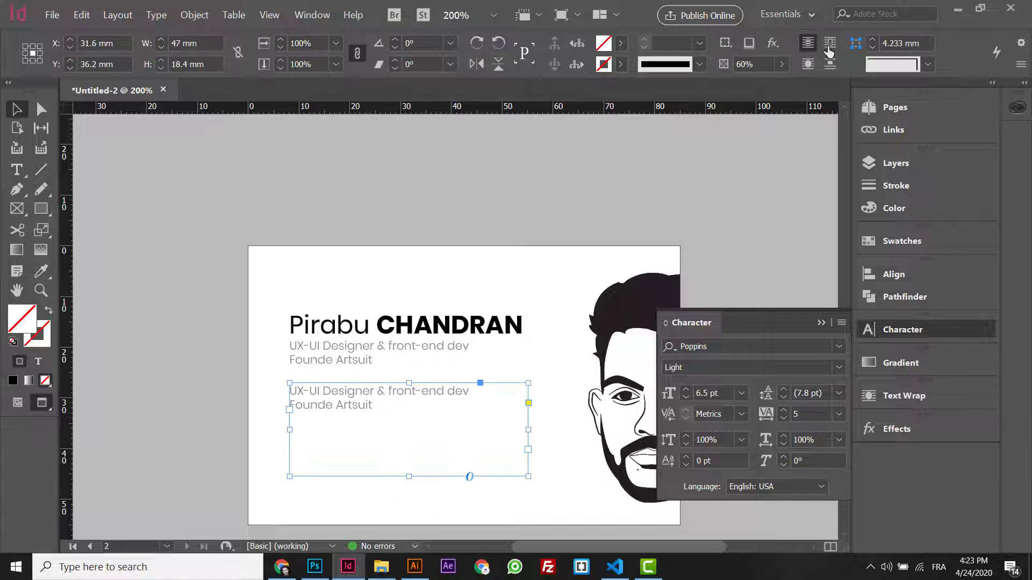
pyautogui.click(781, 64)
pyautogui.moveTo(749, 85); pyautogui.dragTo(784, 84)
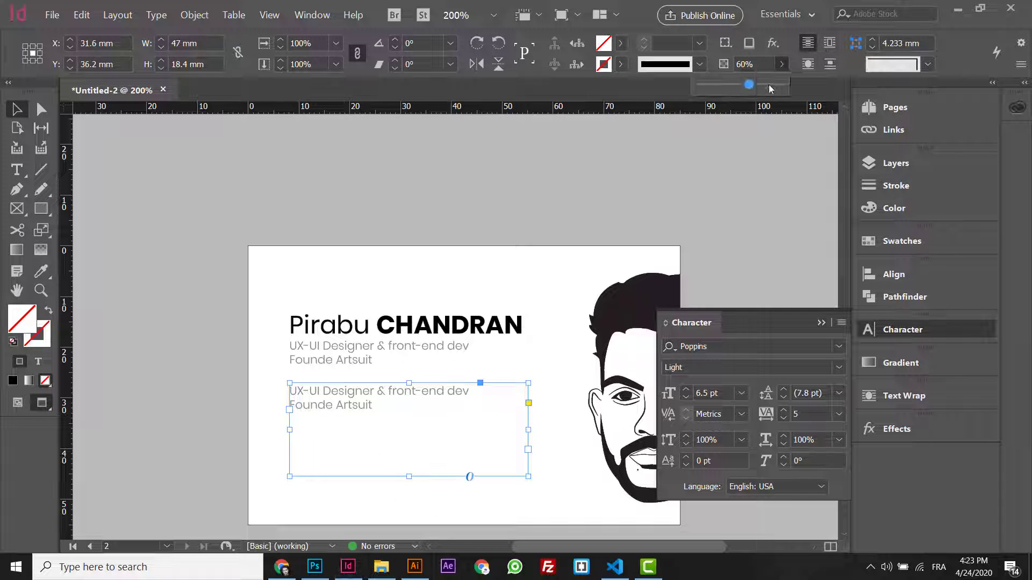
# - Replace the copied text with the phone number, e-mail address, and city and country lines
pyautogui.doubleClick(352, 398)
pyautogui.hotkey('ctrl', 'a')
pyautogui.hotkey('ctrl', 'alt', 'q')
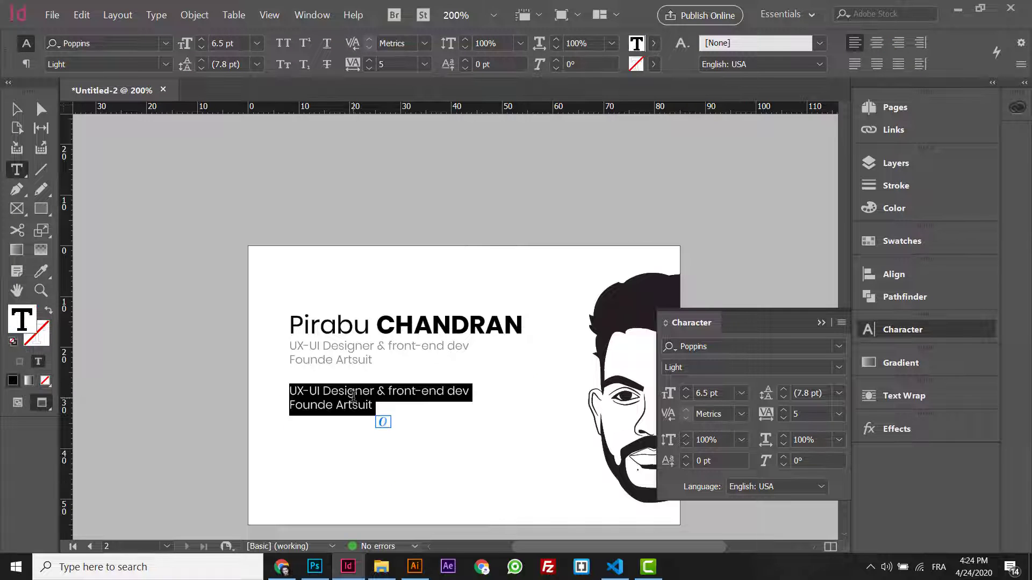
pyautogui.press('BackSpace')
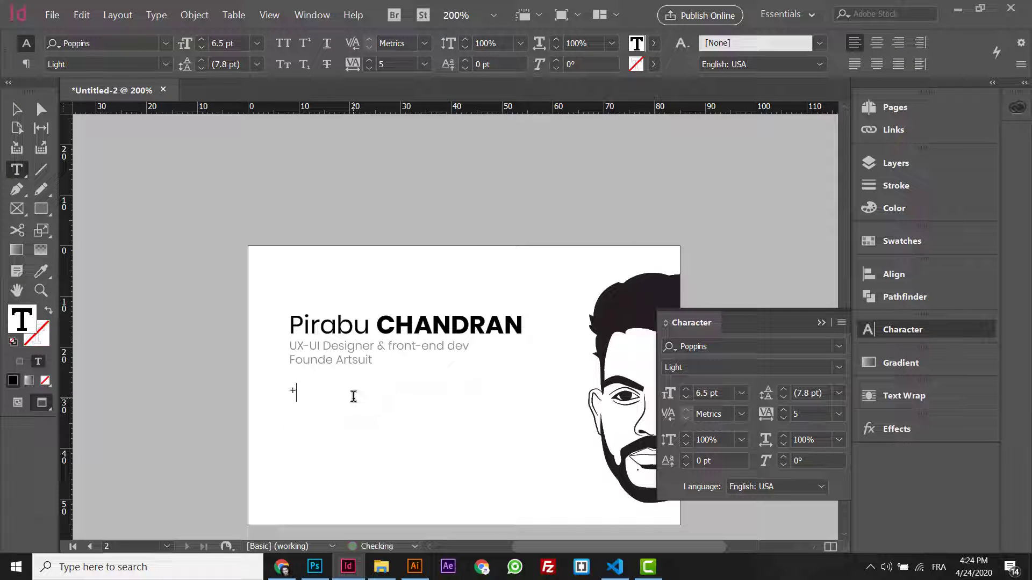
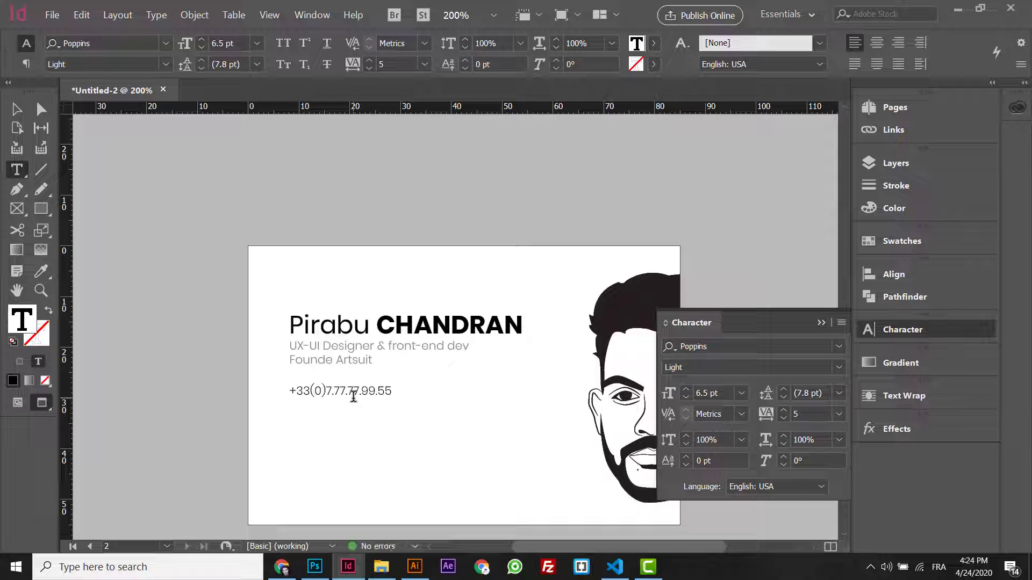
pyautogui.press('Return')
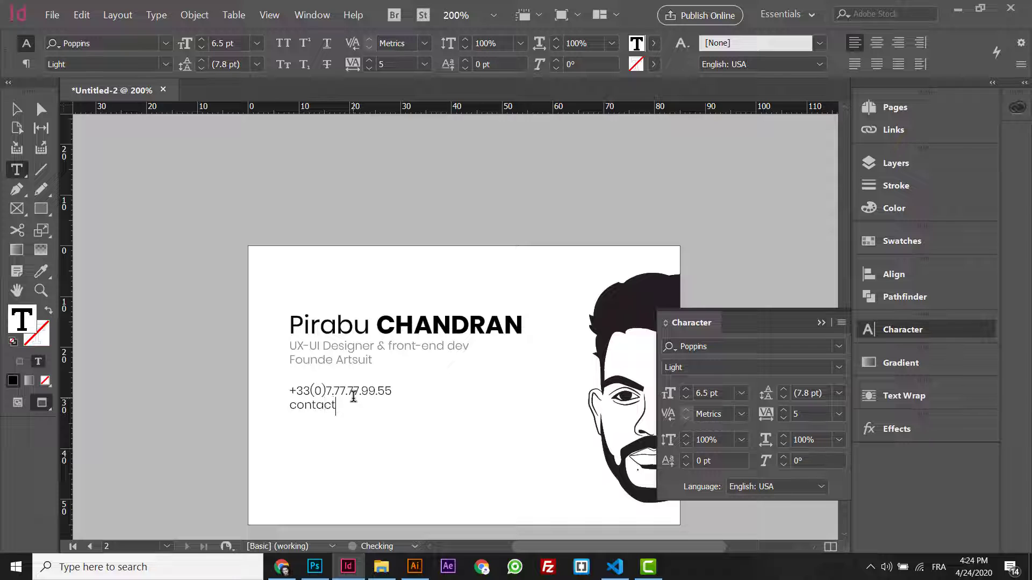
pyautogui.press('Return')
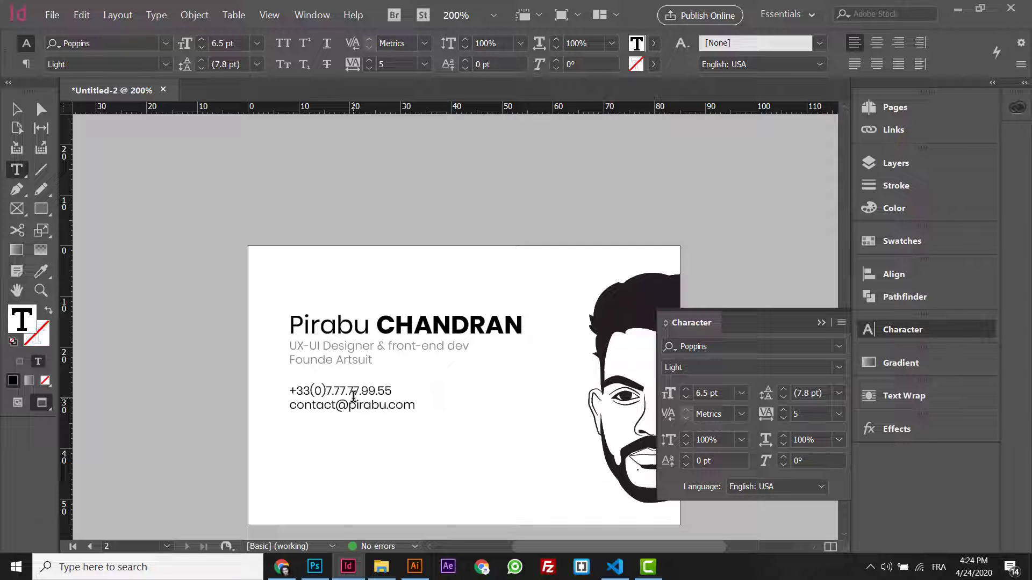
pyautogui.write('Paris')
pyautogui.press('BackSpace')
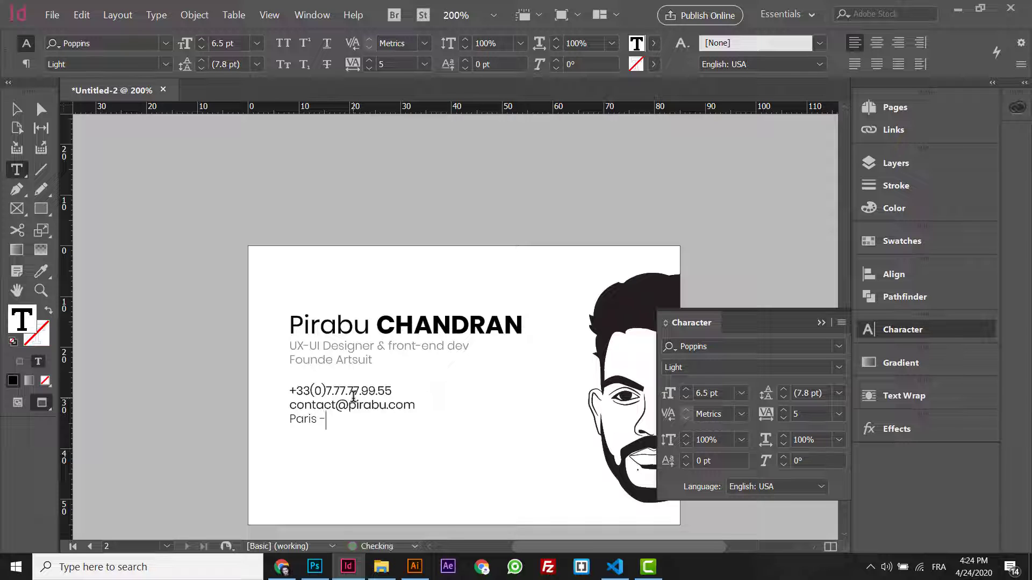
pyautogui.write('France')
# - Add a website line after the e-mail address
pyautogui.hotkey('ctrl', 'a')
pyautogui.click(426, 404)
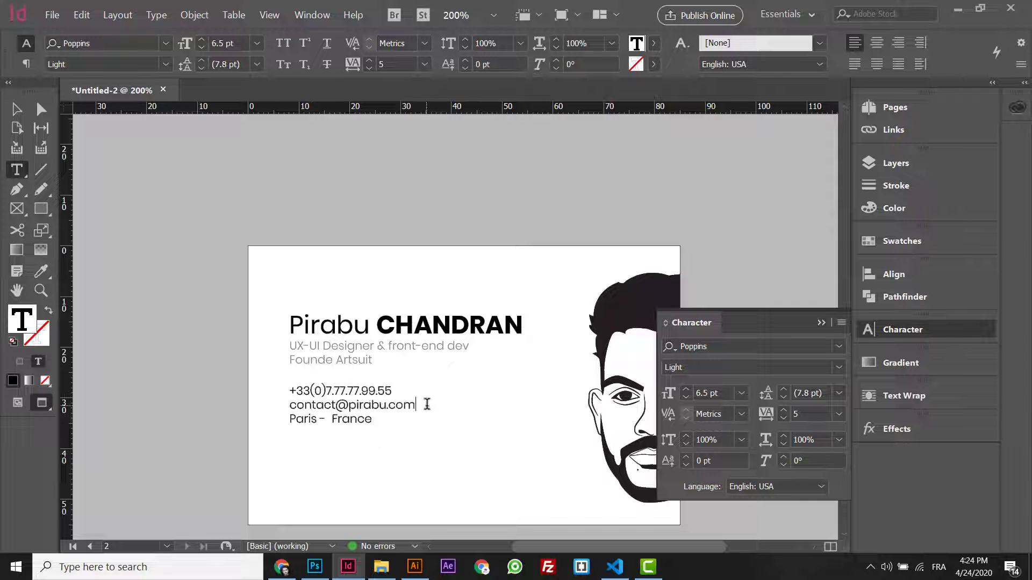
pyautogui.write('$')
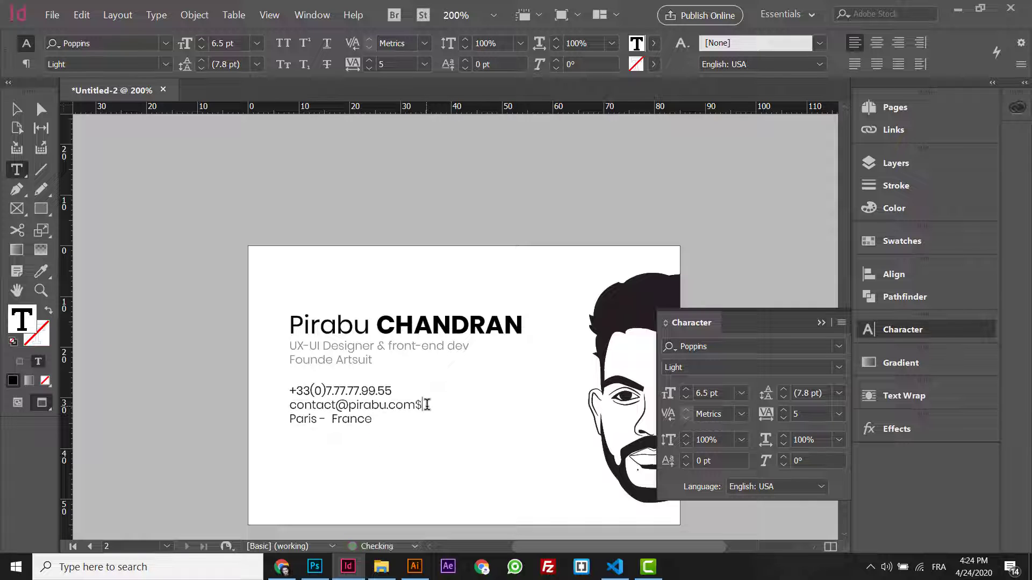
pyautogui.press('Return')
pyautogui.write('Co')
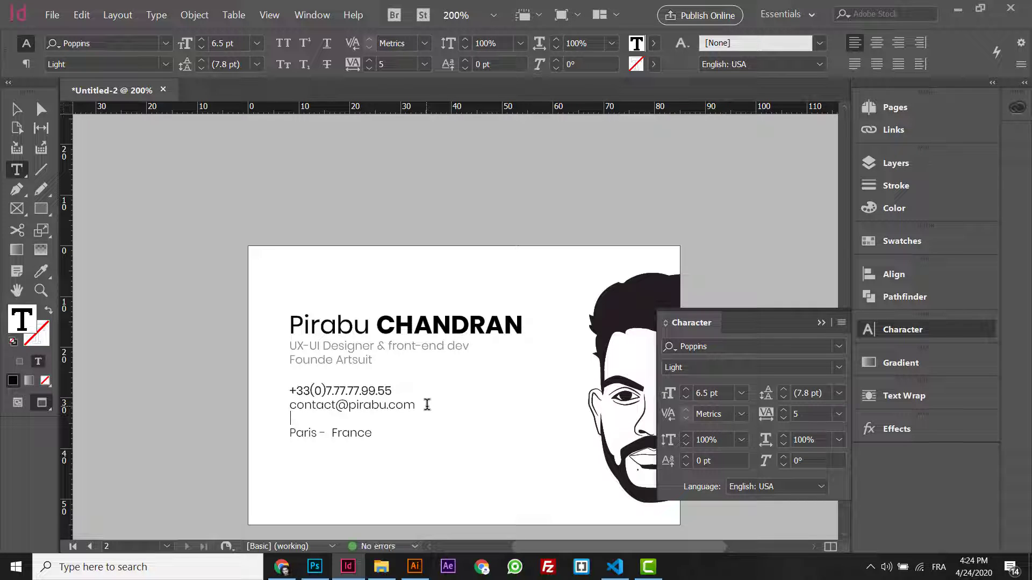
pyautogui.press('BackSpace')
pyautogui.press('BackSpace')
pyautogui.press('BackSpace')
pyautogui.press('BackSpace')
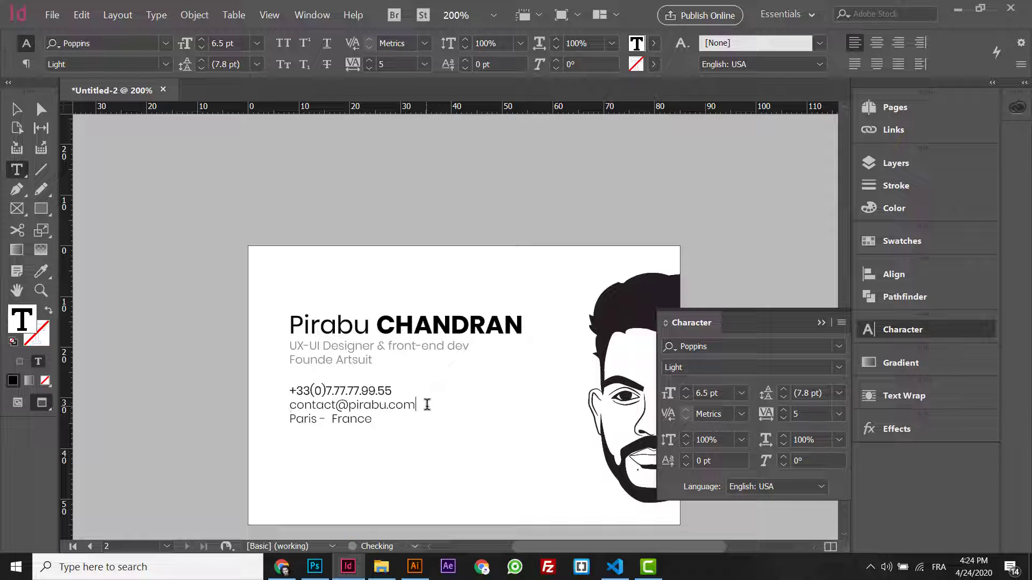
pyautogui.press('Return')
pyautogui.write('Pirabu.com')
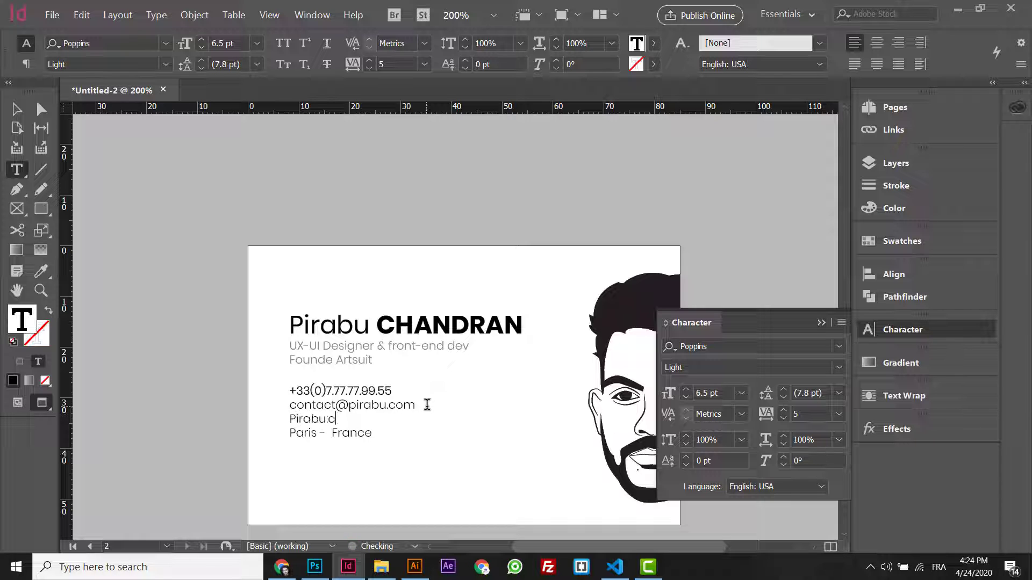
# - Move the city and country line up under the phone number
pyautogui.tripleClick(364, 435)
pyautogui.press('BackSpace')
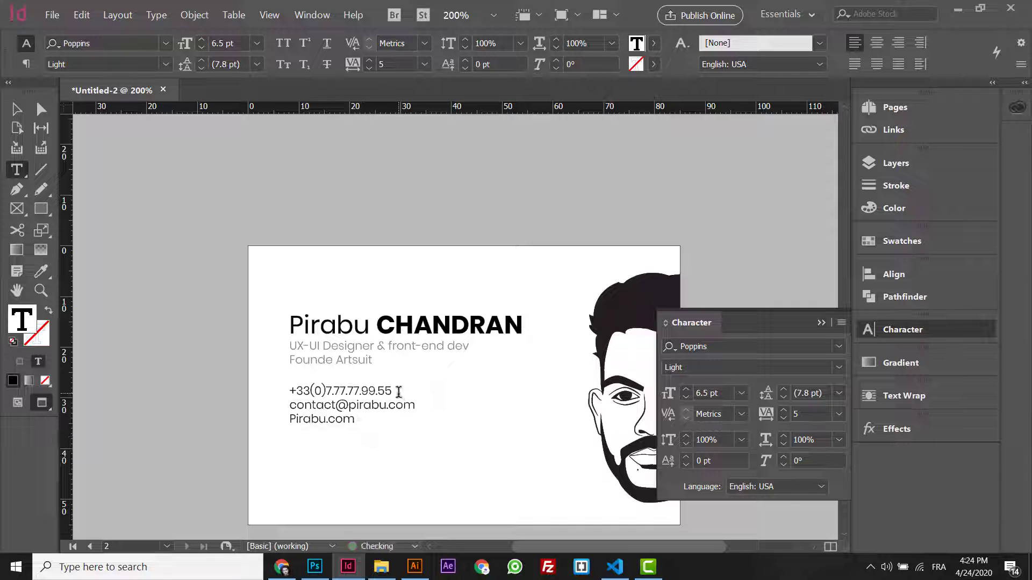
pyautogui.hotkey('ctrl', 'z')
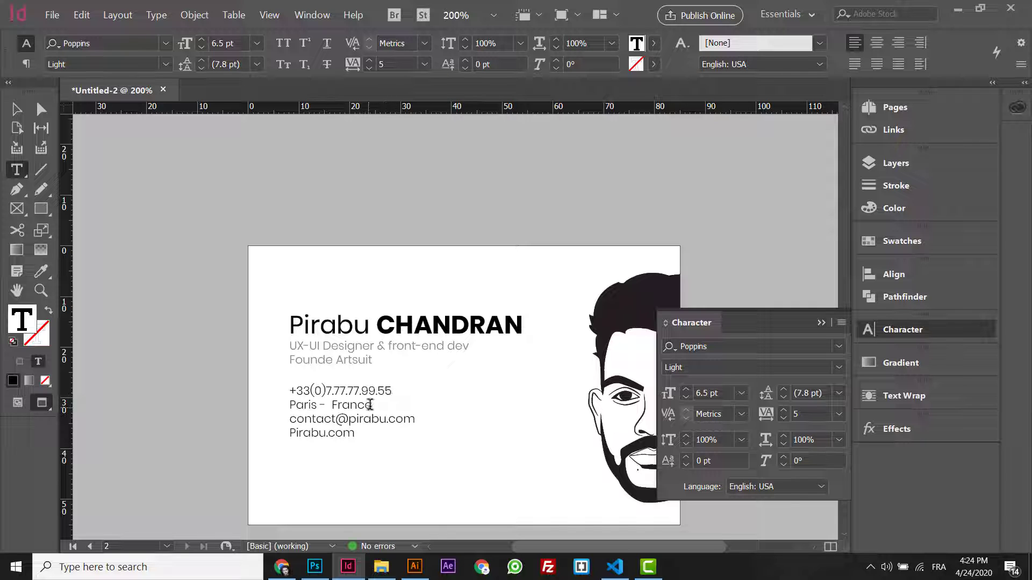
pyautogui.moveTo(374, 405); pyautogui.dragTo(262, 388)
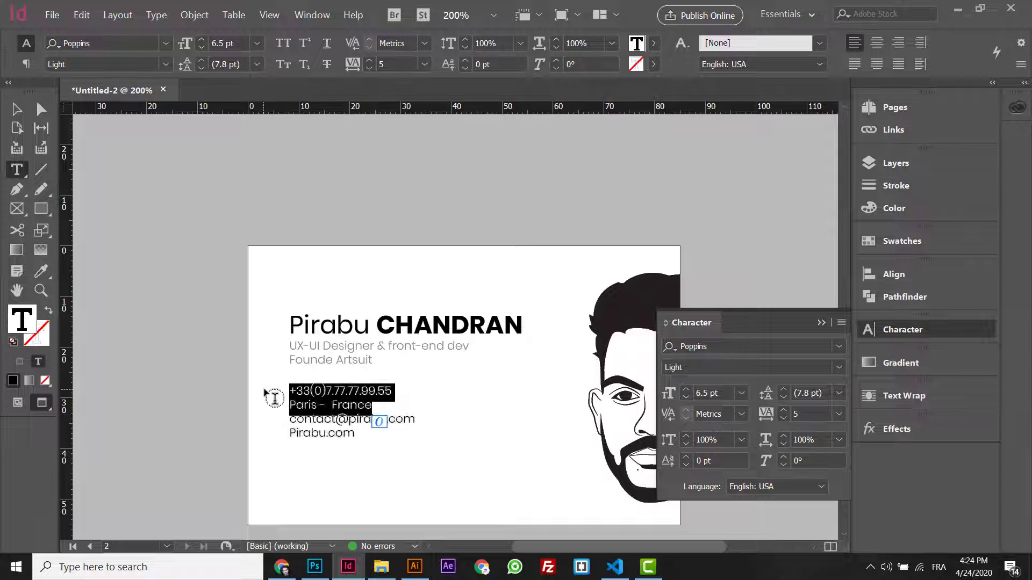
pyautogui.click(390, 413)
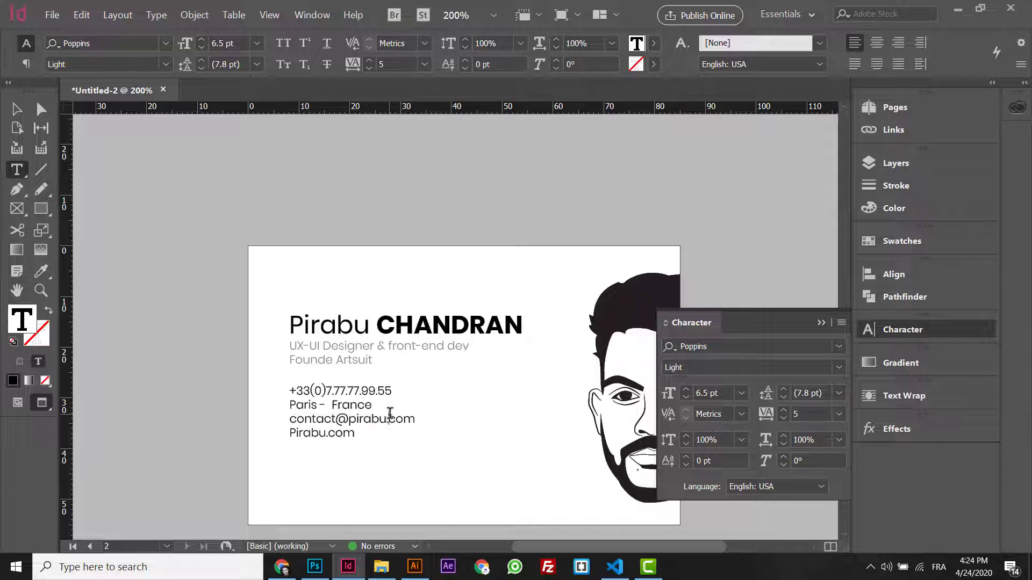
pyautogui.moveTo(375, 404); pyautogui.dragTo(413, 435)
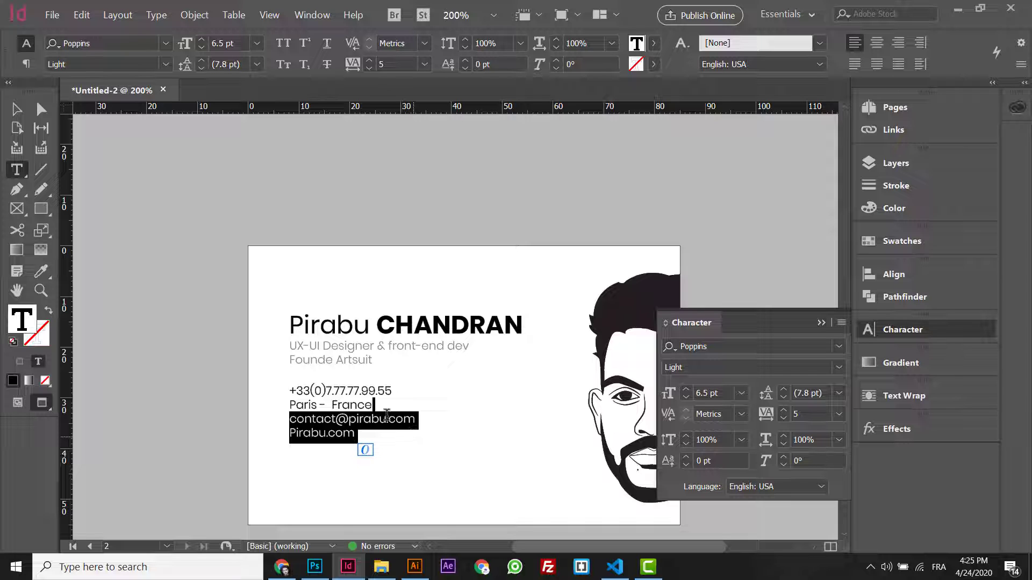
# - Give all four contact lines 8 pt leading and 1.25 mm space after
pyautogui.hotkey('ctrl', 'a')
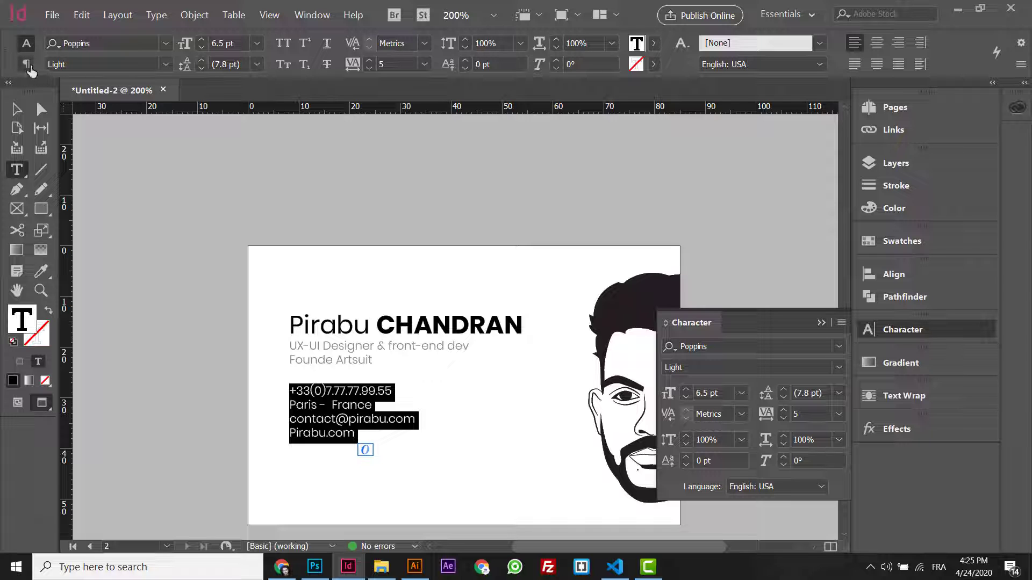
pyautogui.click(201, 60)
pyautogui.click(202, 59)
pyautogui.click(202, 60)
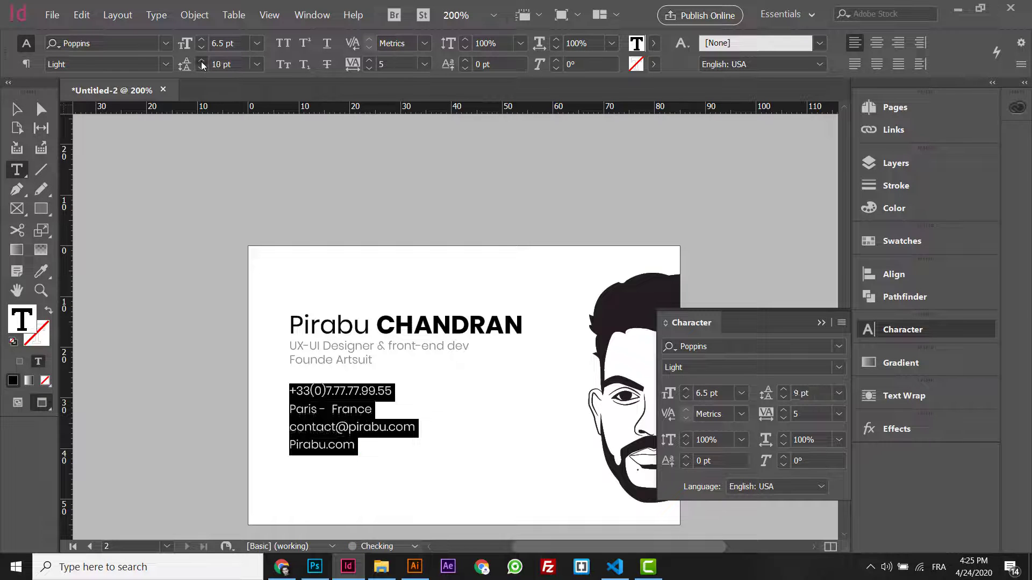
pyautogui.click(201, 59)
pyautogui.click(202, 68)
pyautogui.click(202, 69)
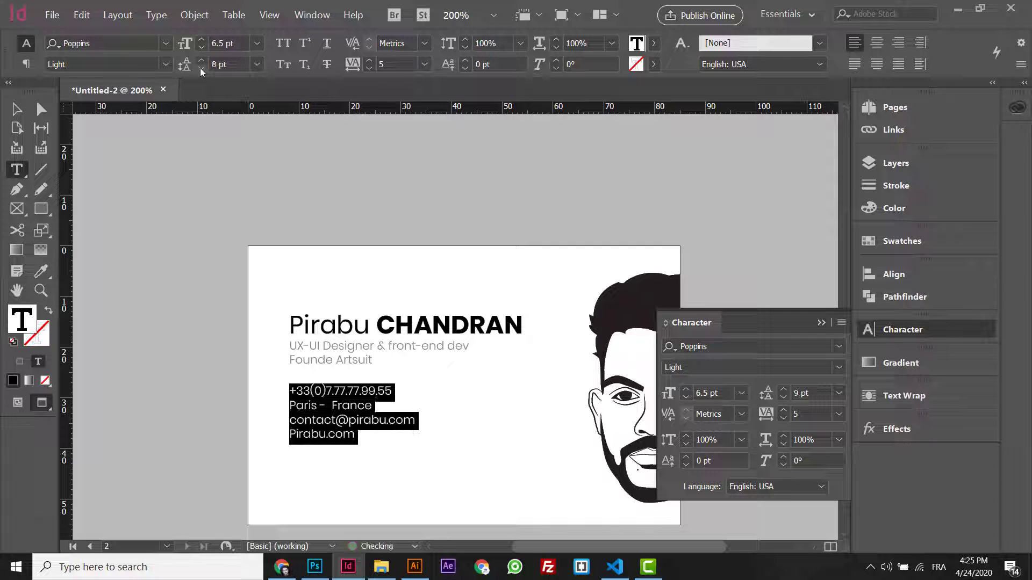
pyautogui.click(202, 68)
pyautogui.click(27, 64)
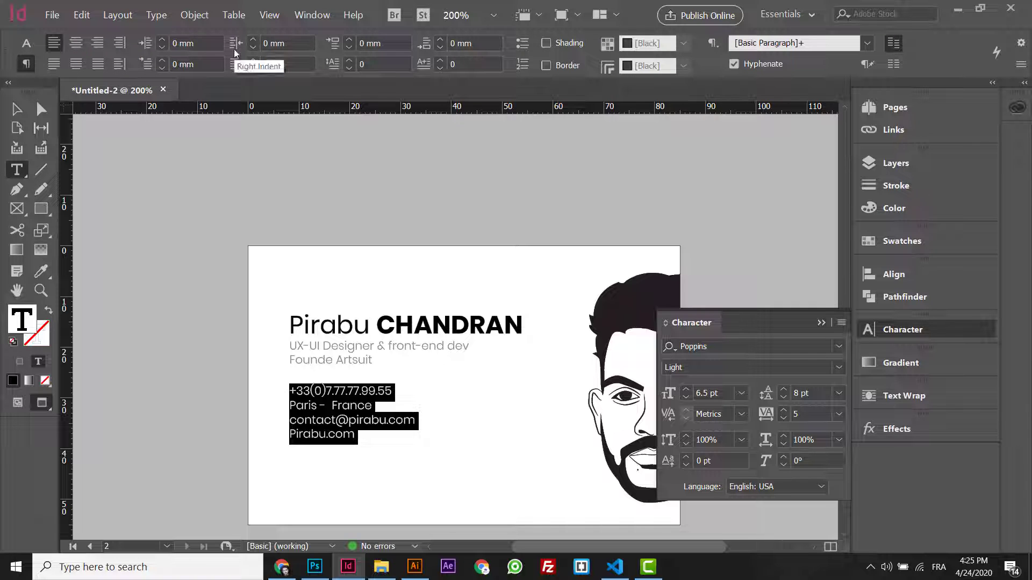
pyautogui.click(440, 40)
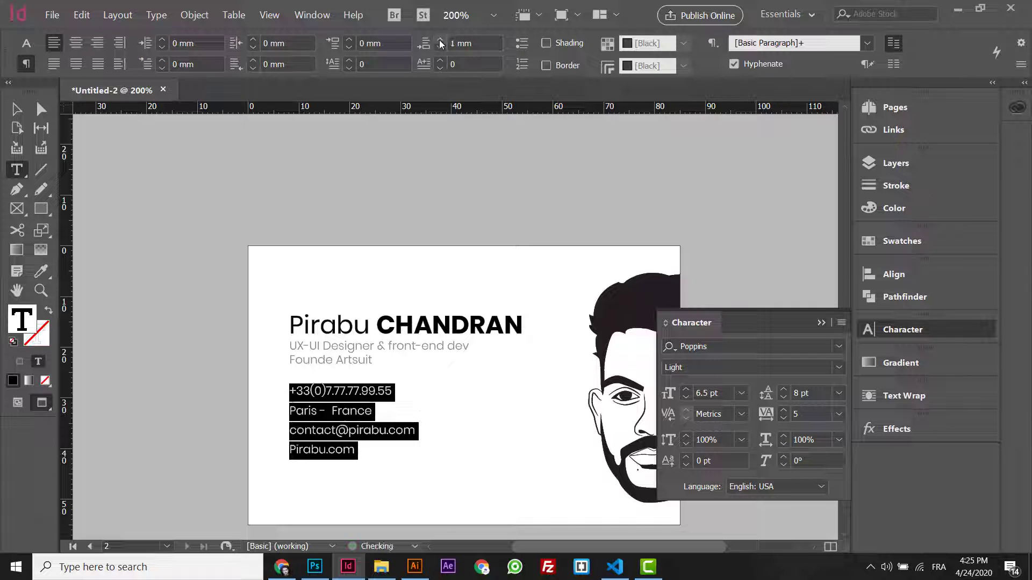
pyautogui.click(440, 39)
pyautogui.click(440, 47)
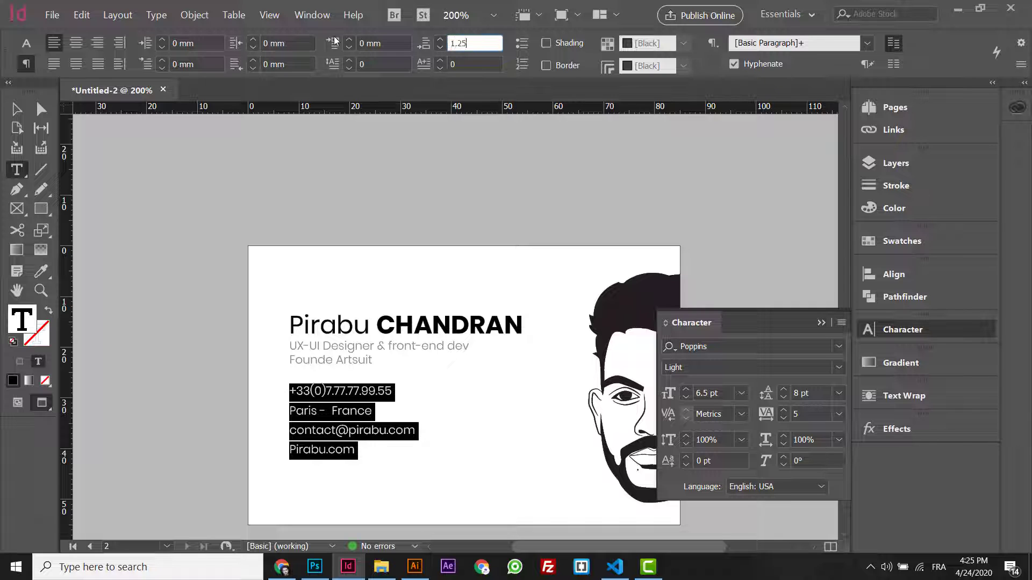
pyautogui.press('Return')
# - Shrink the contact frame to about 30.2 × 16 mm and shift it right
pyautogui.click(16, 109)
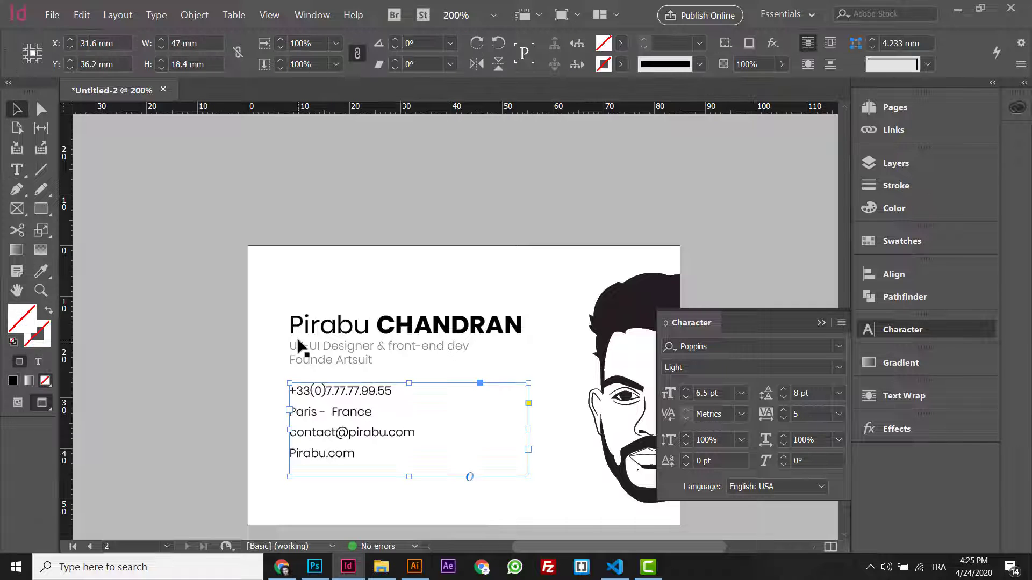
pyautogui.moveTo(530, 477); pyautogui.dragTo(444, 464)
pyautogui.moveTo(345, 436); pyautogui.dragTo(364, 436)
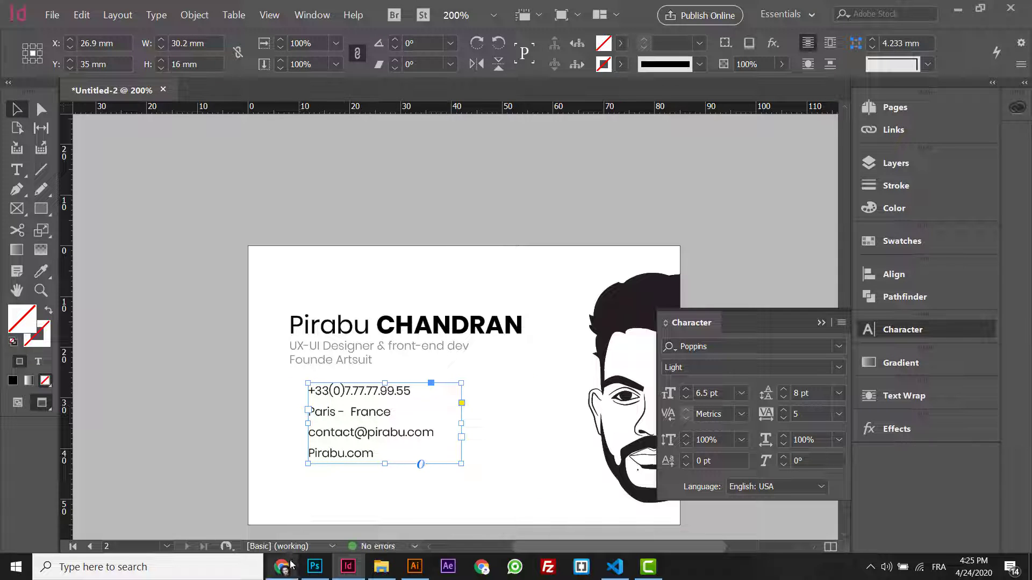
pyautogui.click(283, 567)
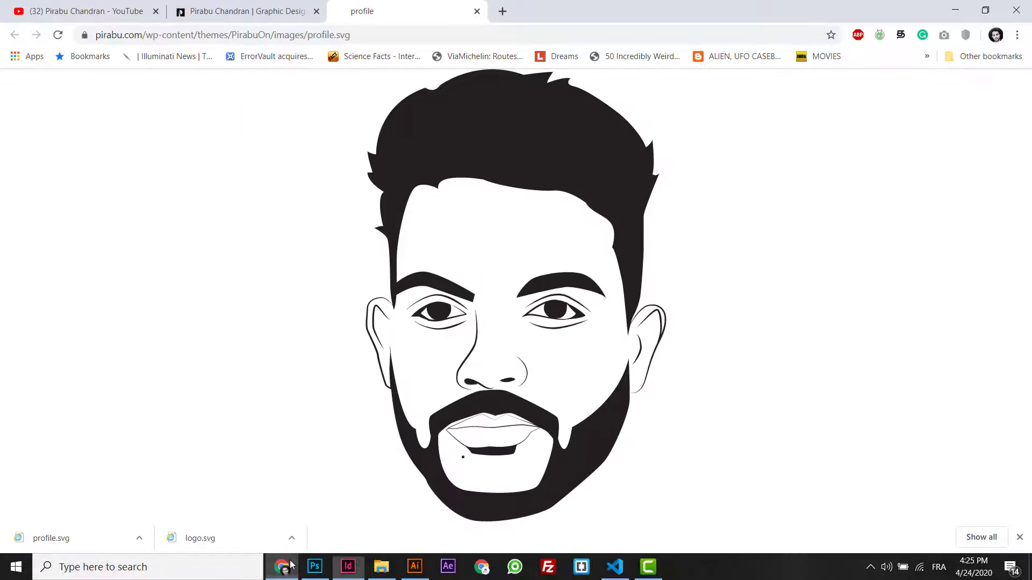
# - Open The Noun Project from a web search and search for 'phone' icons
pyautogui.click(408, 30)
pyautogui.write('noun project')
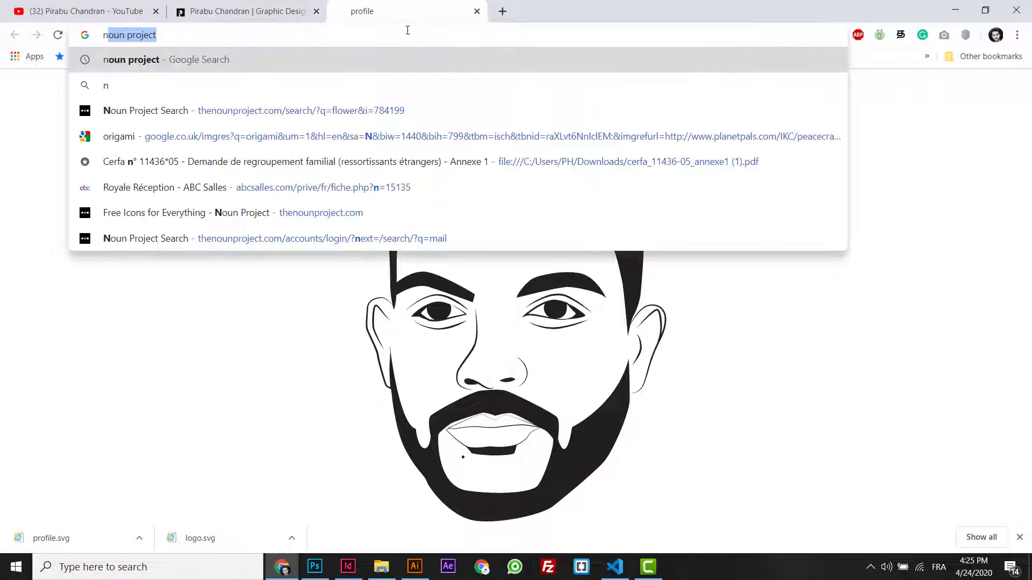
pyautogui.press('Return')
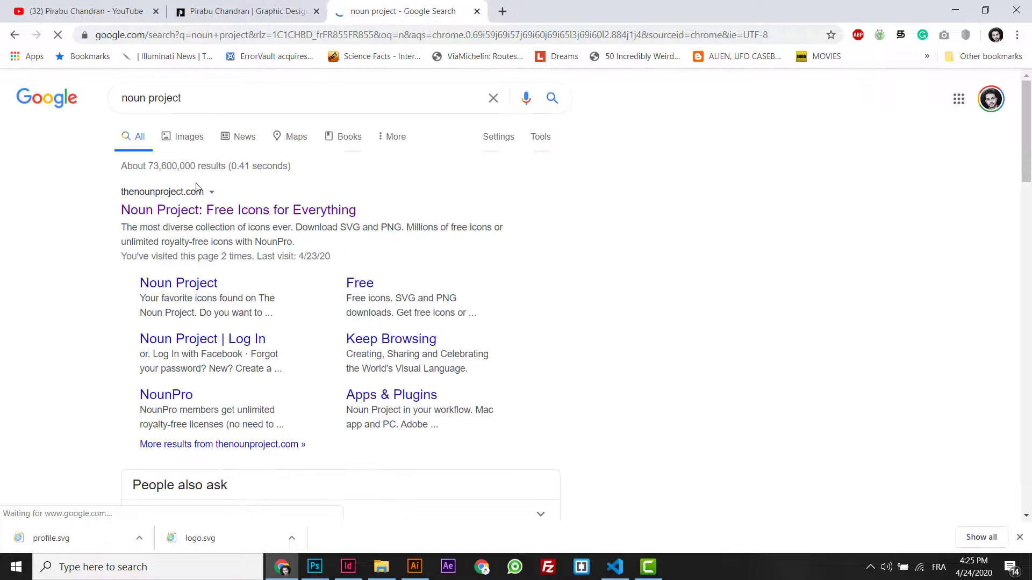
pyautogui.click(168, 212)
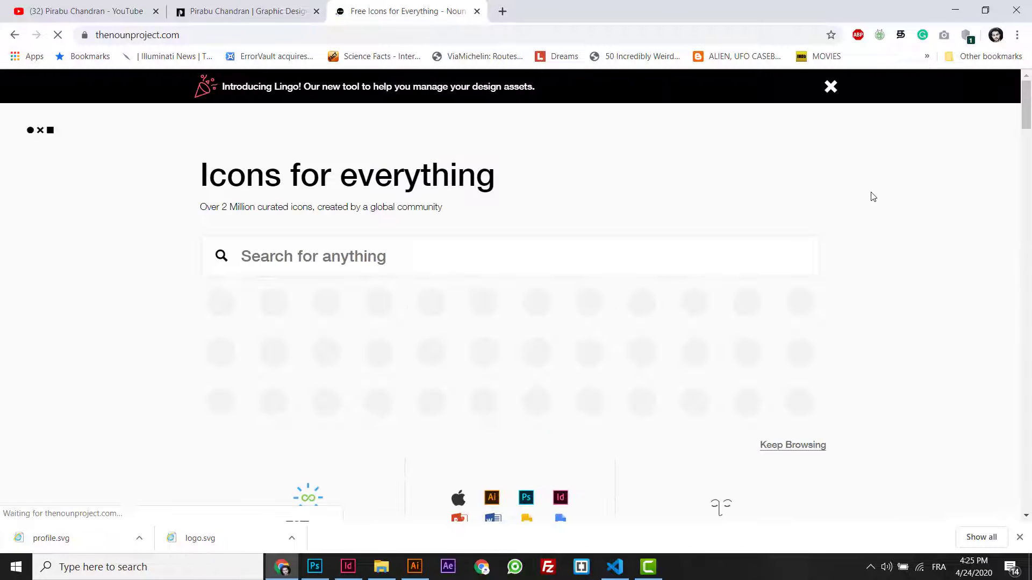
pyautogui.click(537, 253)
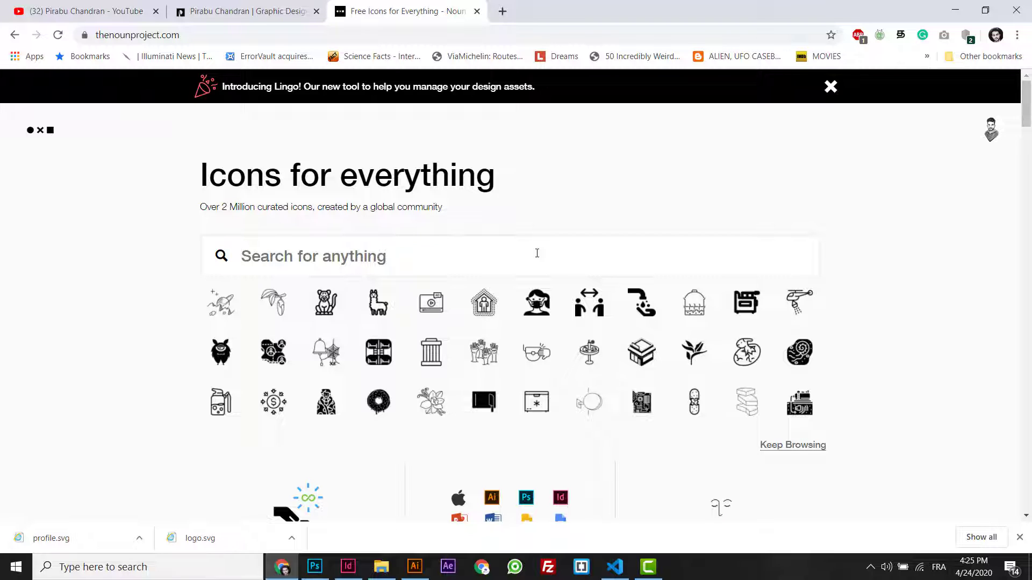
pyautogui.write('phone')
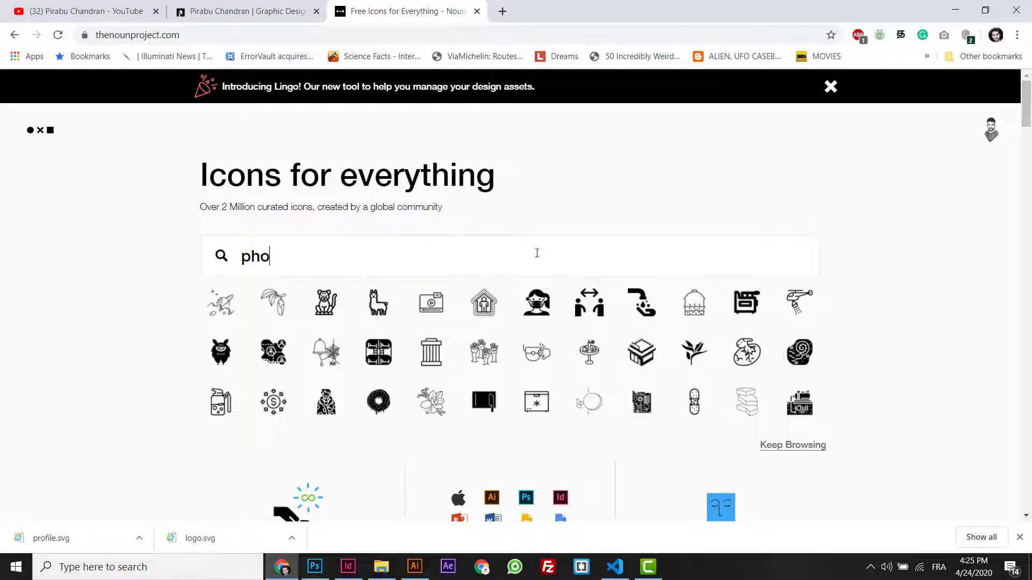
pyautogui.press('Return')
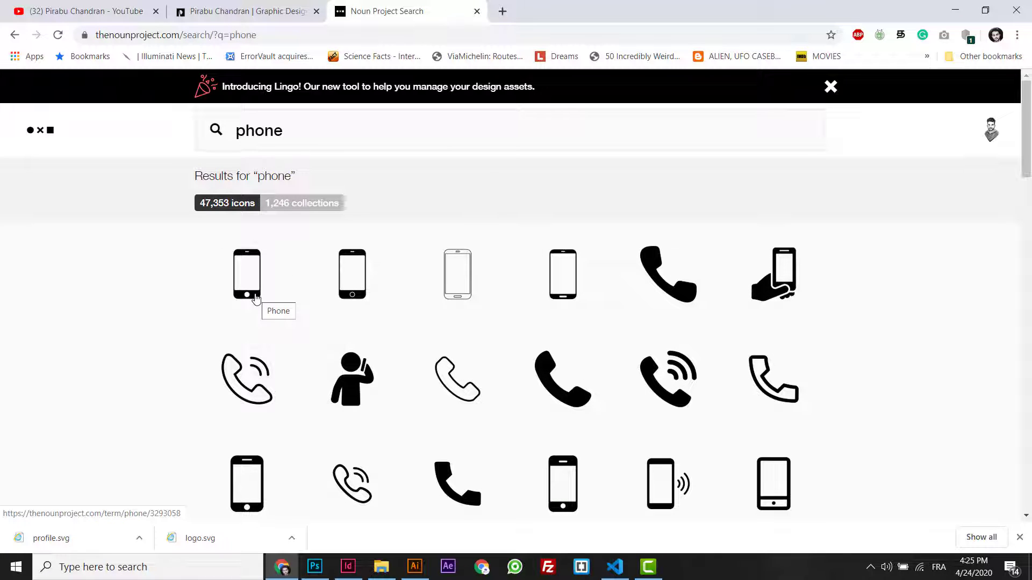
# - Download a smartphone icon as SVG via Basic Download and open it in Illustrator
pyautogui.click(562, 480)
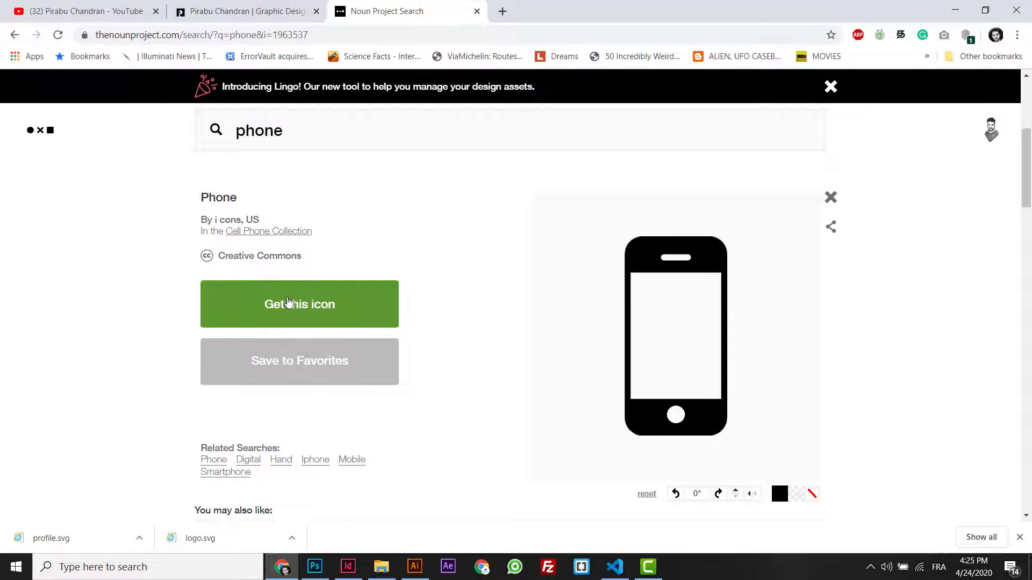
pyautogui.click(299, 320)
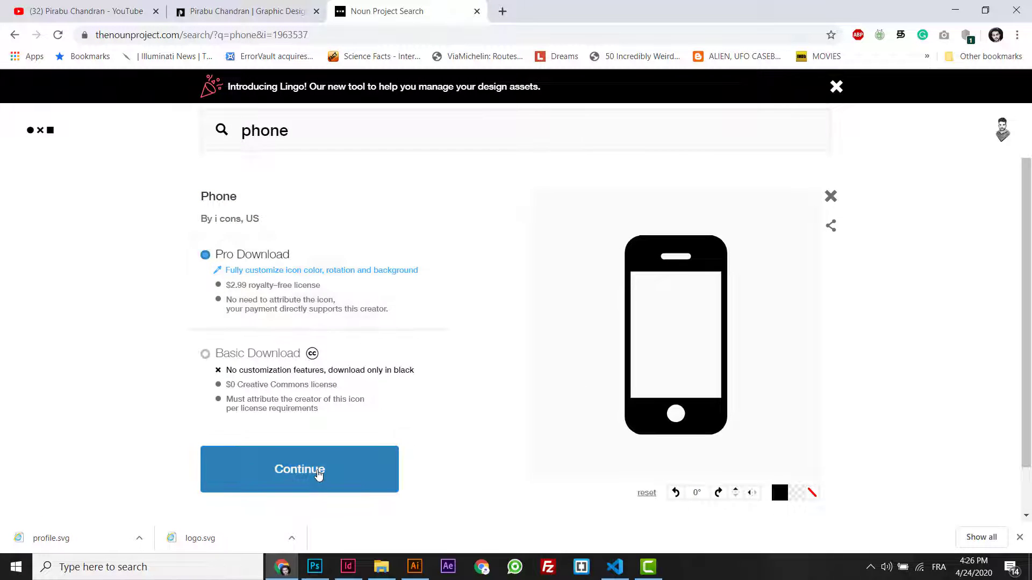
pyautogui.click(267, 360)
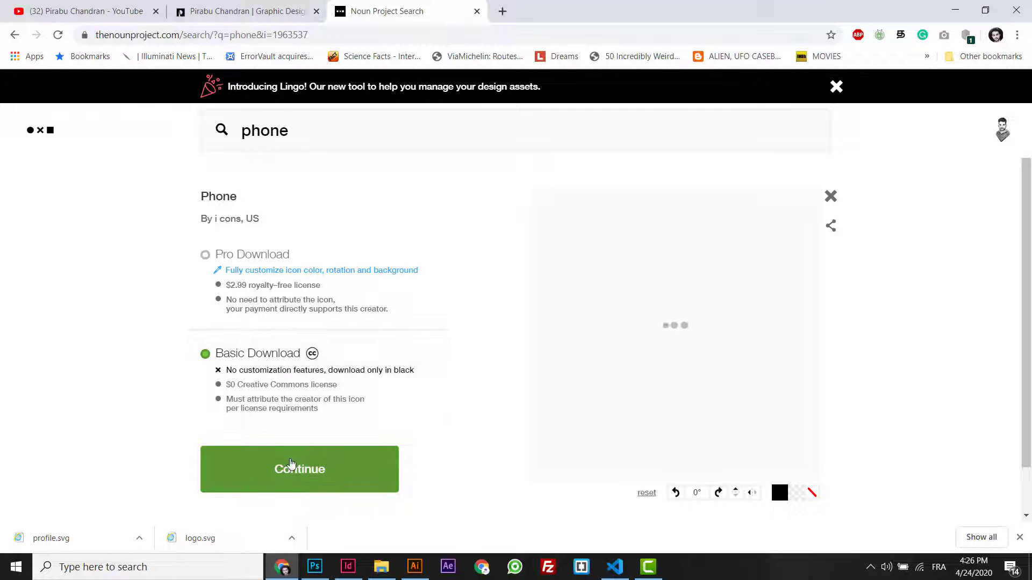
pyautogui.click(286, 470)
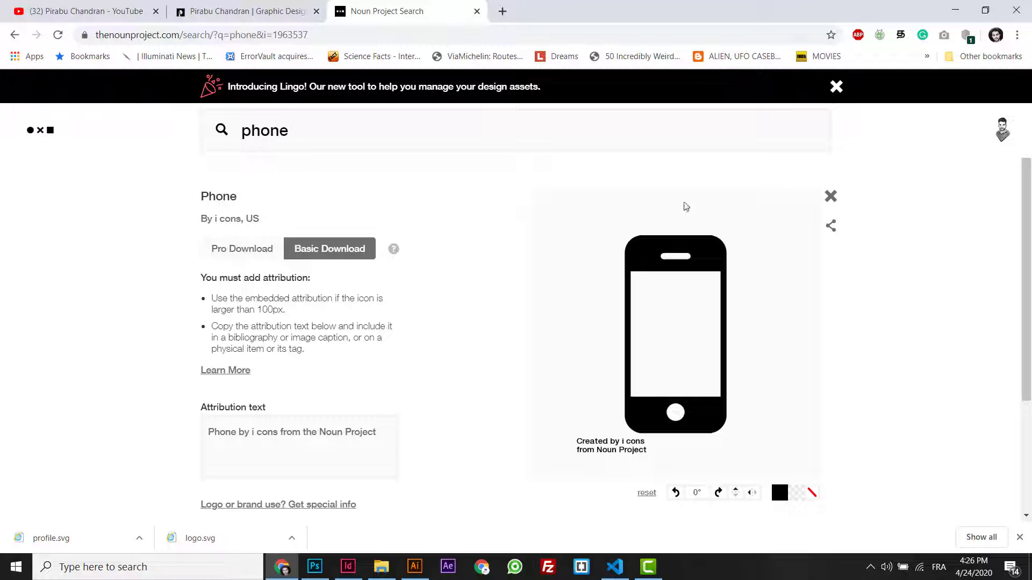
pyautogui.scroll(-3, 1025, 280)
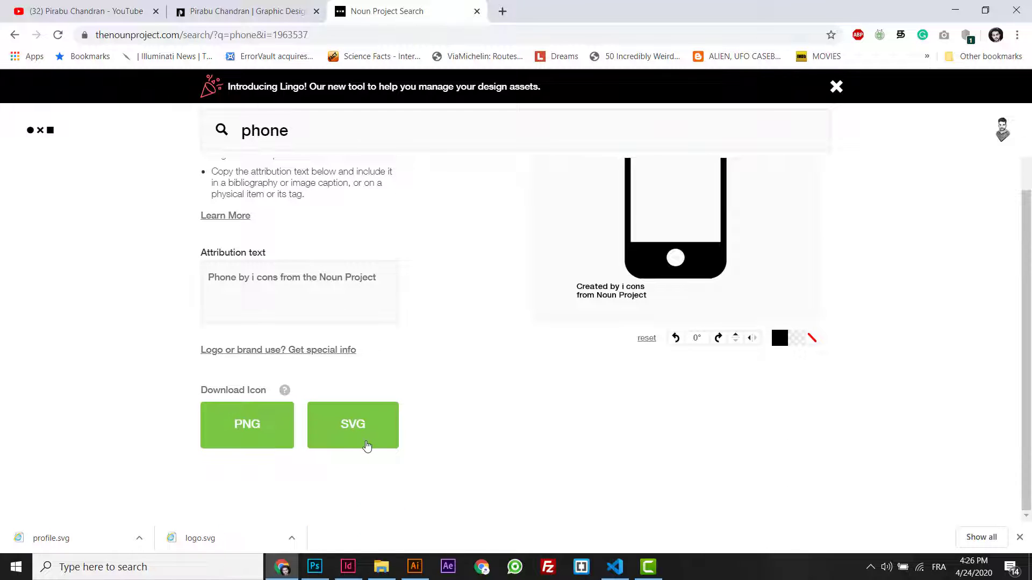
pyautogui.click(367, 446)
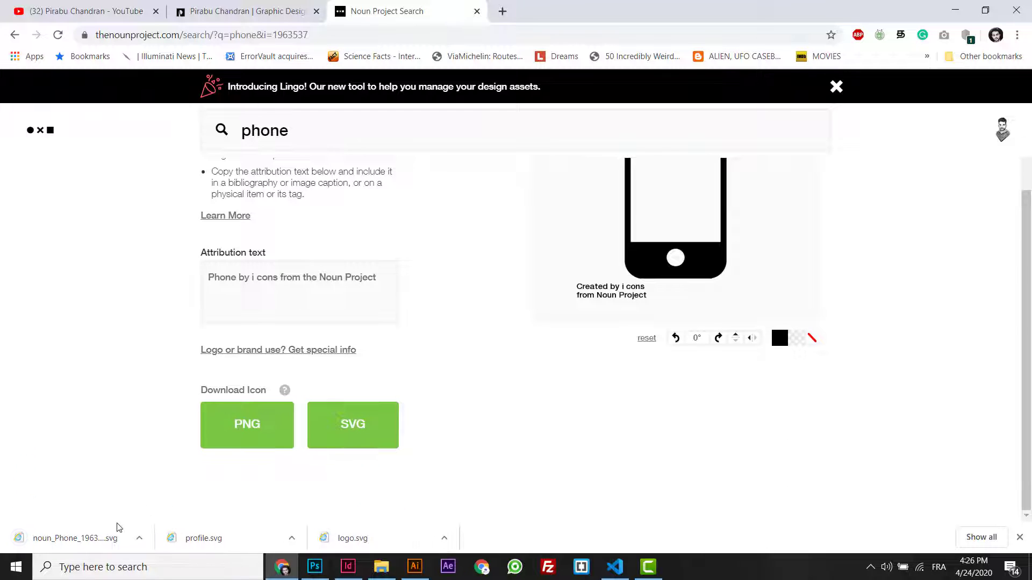
pyautogui.moveTo(59, 543); pyautogui.dragTo(651, 58)
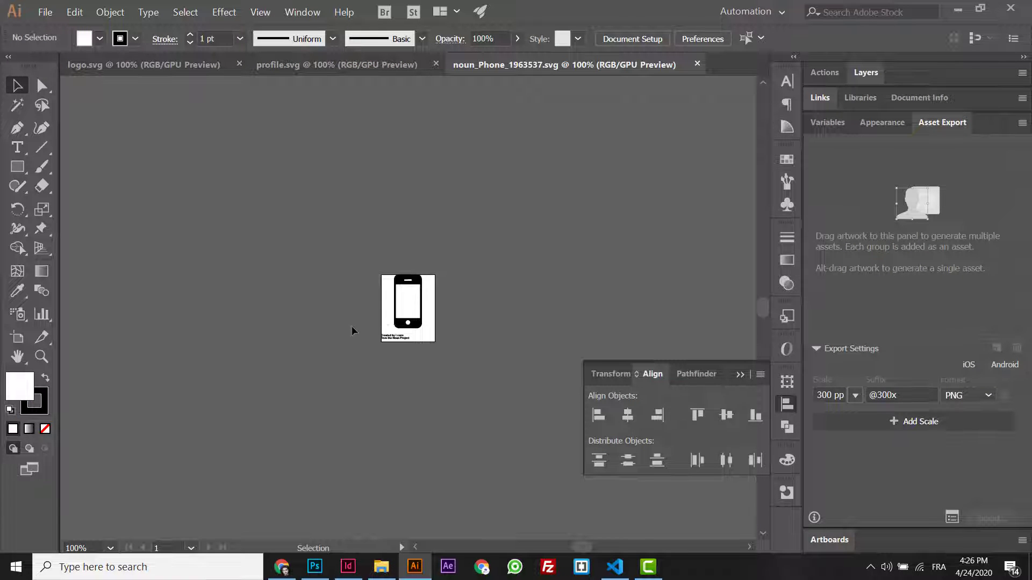
# - Copy the phone icon artwork in Illustrator and bring the business card document forward in InDesign
pyautogui.click(296, 562)
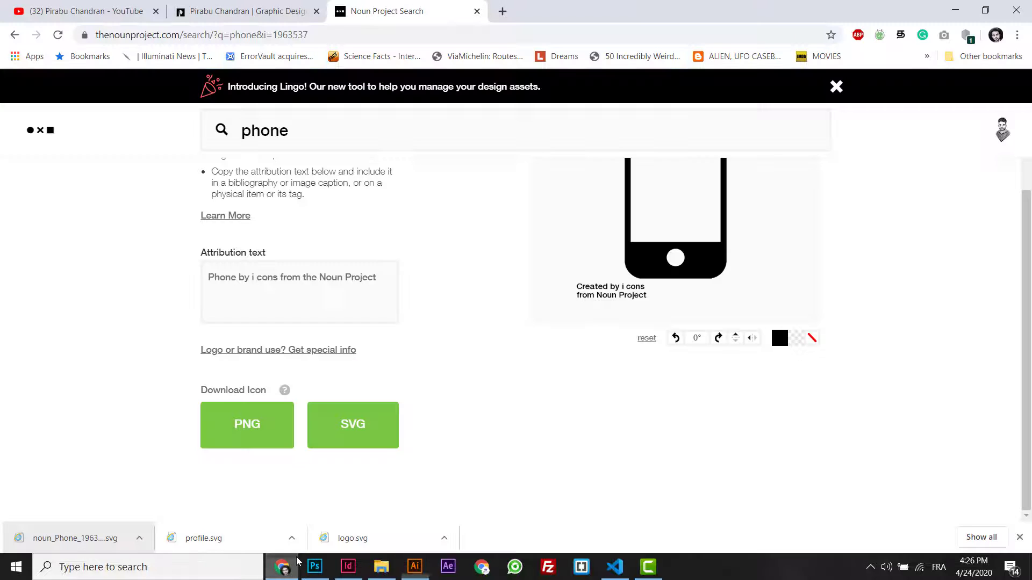
pyautogui.click(415, 567)
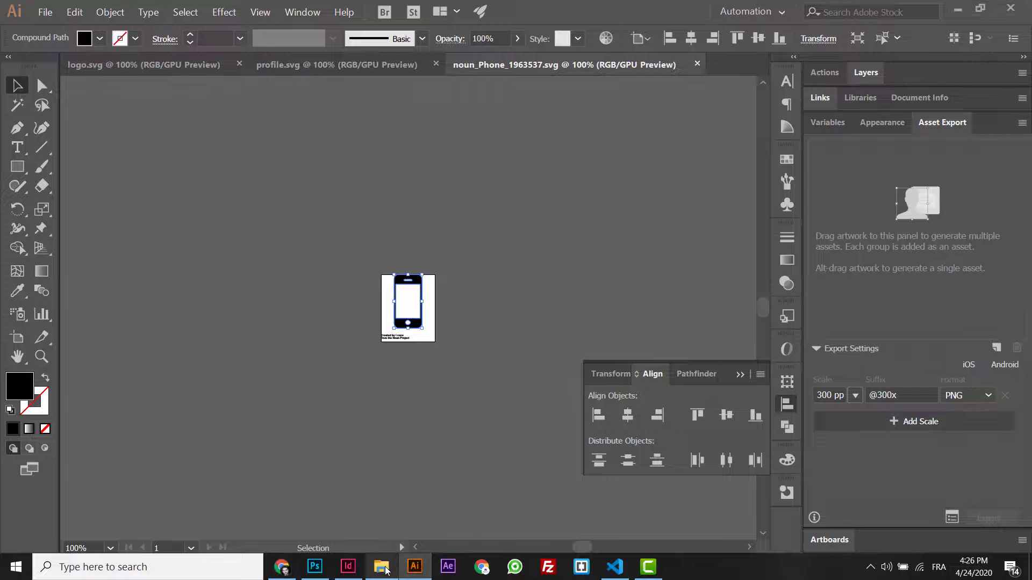
pyautogui.click(359, 562)
pyautogui.click(182, 386)
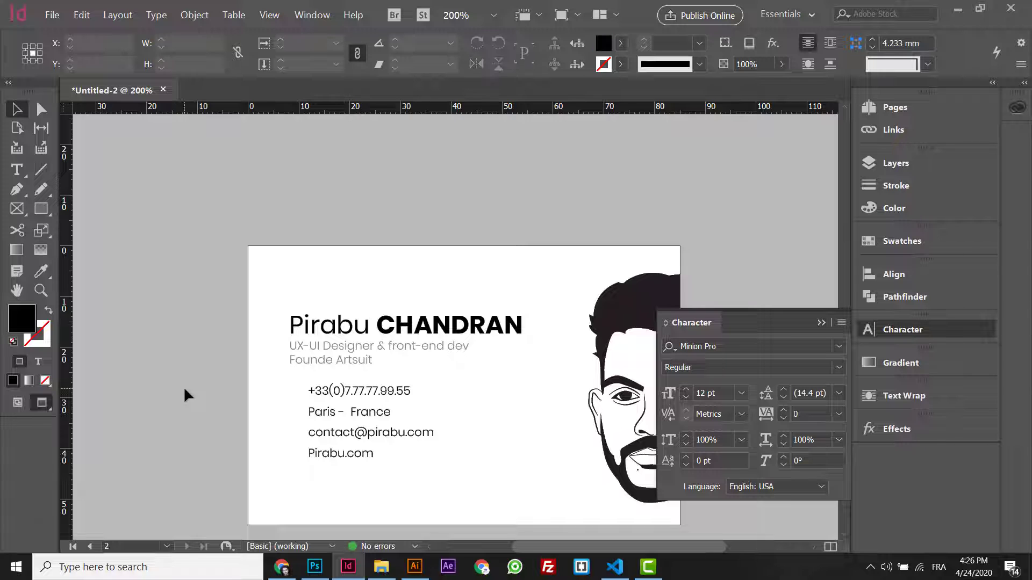
# - Paste the phone icon and scale it to about 1.592 × 3.1 mm beside the phone number
pyautogui.hotkey('ctrl', 'v')
pyautogui.moveTo(501, 237); pyautogui.dragTo(298, 402)
pyautogui.hotkey('ctrl', '=')
pyautogui.hotkey('ctrl', '=')
pyautogui.hotkey('ctrl', '=')
pyautogui.hotkey('ctrl', '=')
pyautogui.hotkey('ctrl', '=')
pyautogui.hotkey('ctrl', '=')
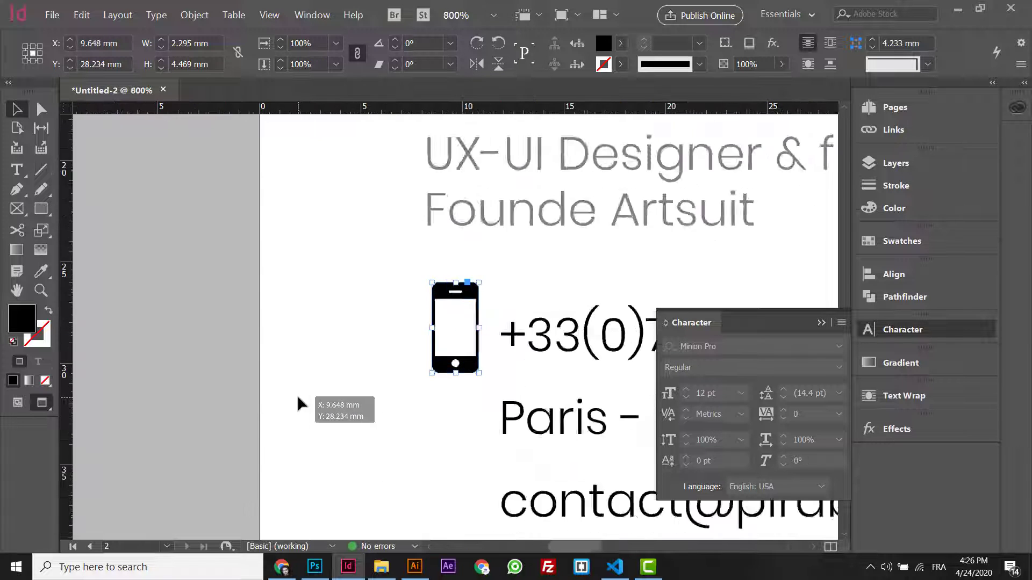
pyautogui.moveTo(493, 258); pyautogui.dragTo(460, 292)
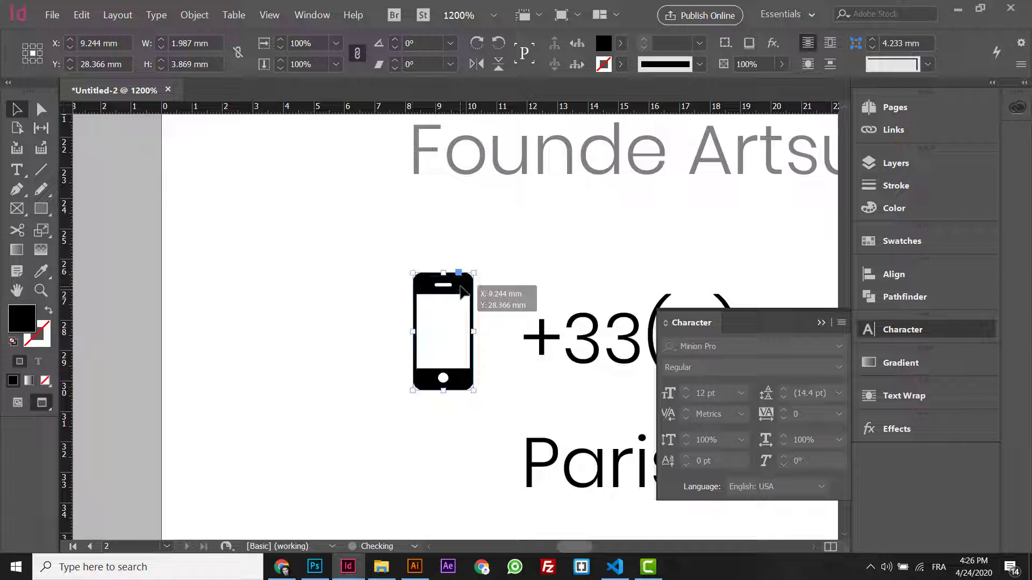
pyautogui.hotkey('ctrl', '-')
pyautogui.hotkey('ctrl', '-')
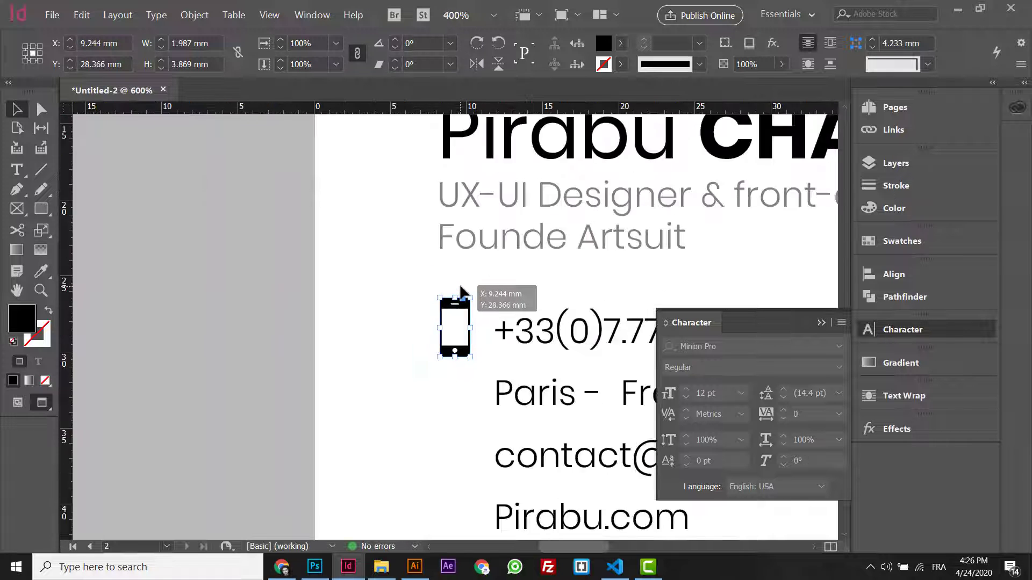
pyautogui.hotkey('ctrl', '=')
pyautogui.hotkey('ctrl', '=')
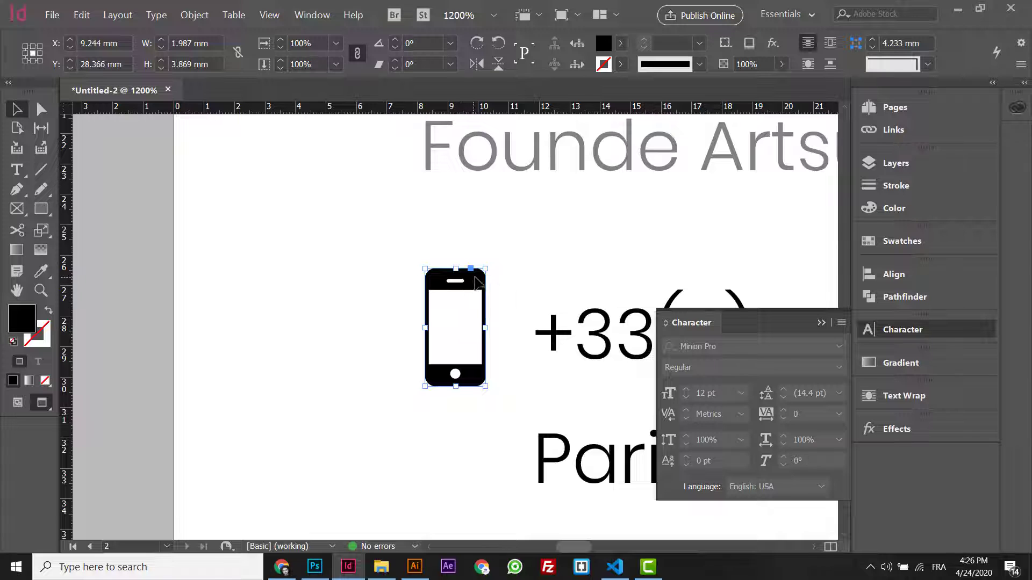
pyautogui.moveTo(485, 268); pyautogui.dragTo(473, 292)
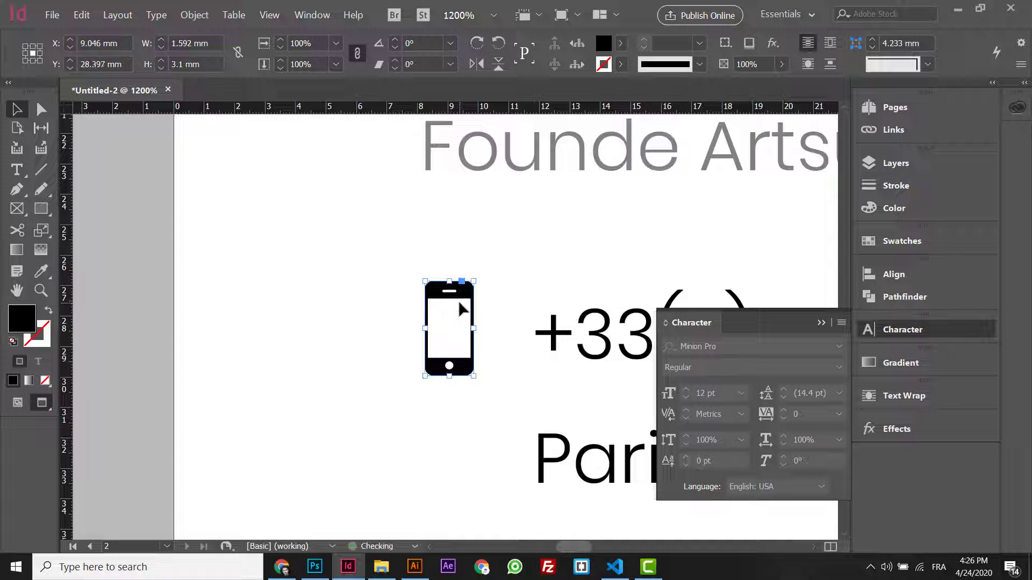
# - Show the portfolio website in Chrome with the developer tools closed
pyautogui.click(283, 569)
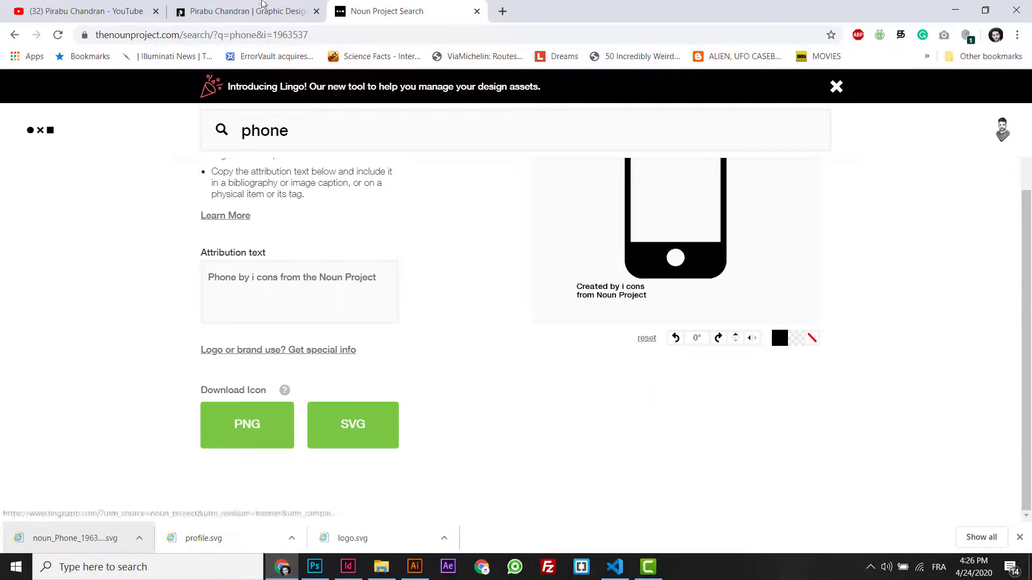
pyautogui.click(253, 10)
pyautogui.click(1021, 81)
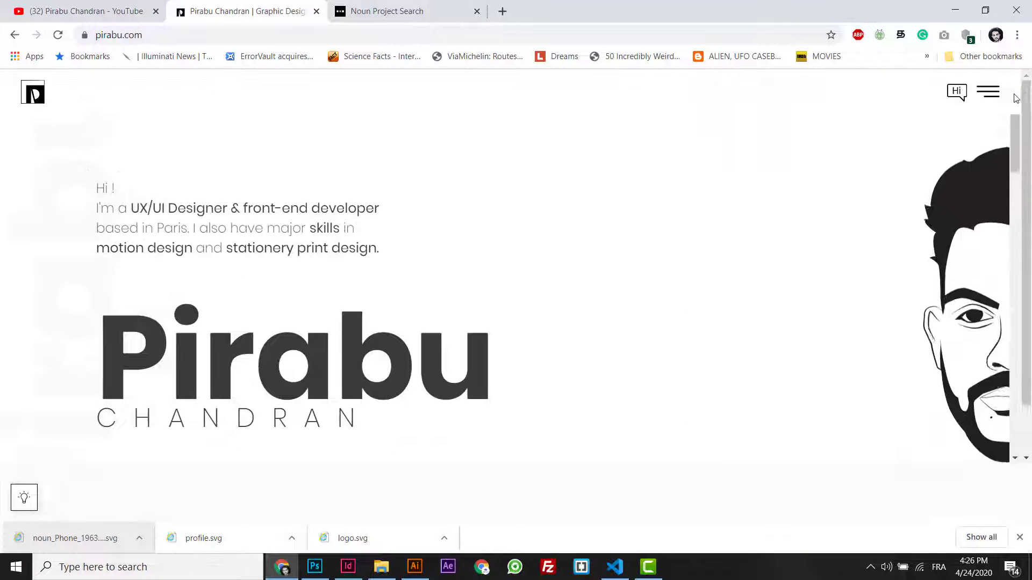
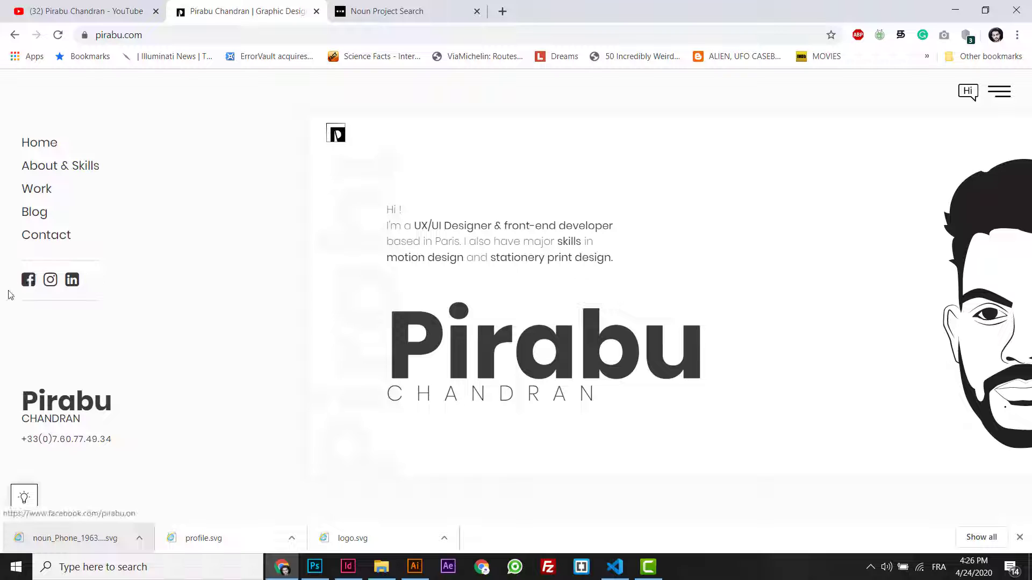
# - Return to the business card and zoom out to see the whole card
pyautogui.click(281, 567)
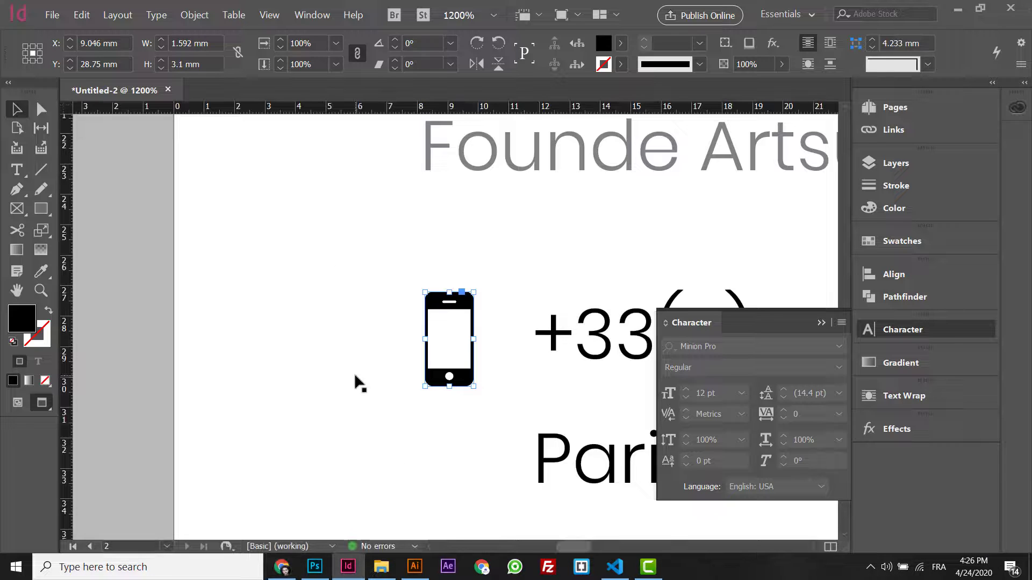
pyautogui.hotkey('ctrl', '-')
pyautogui.hotkey('ctrl', '-')
pyautogui.hotkey('ctrl', '-')
pyautogui.hotkey('ctrl', '-')
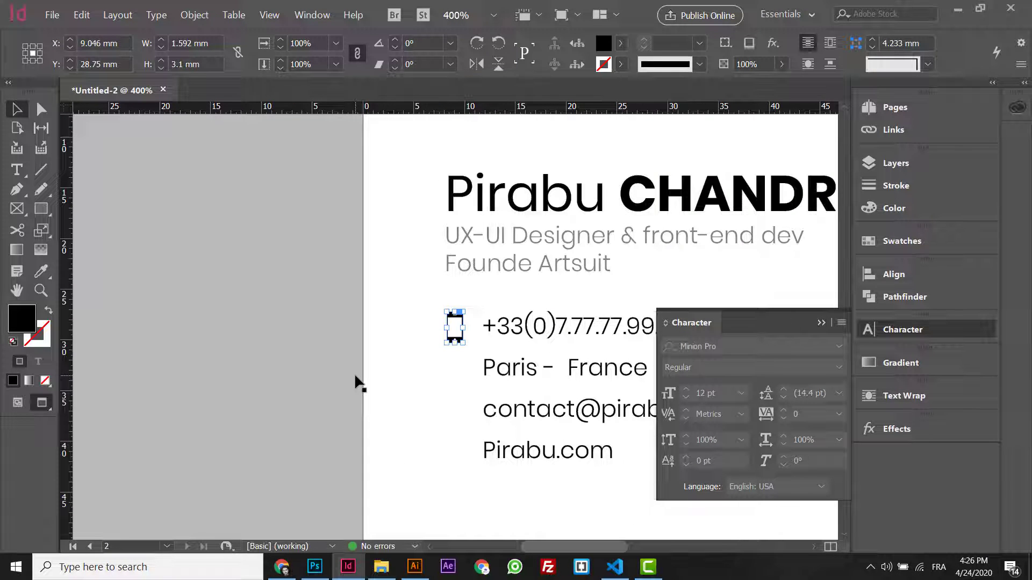
pyautogui.hotkey('ctrl', '-')
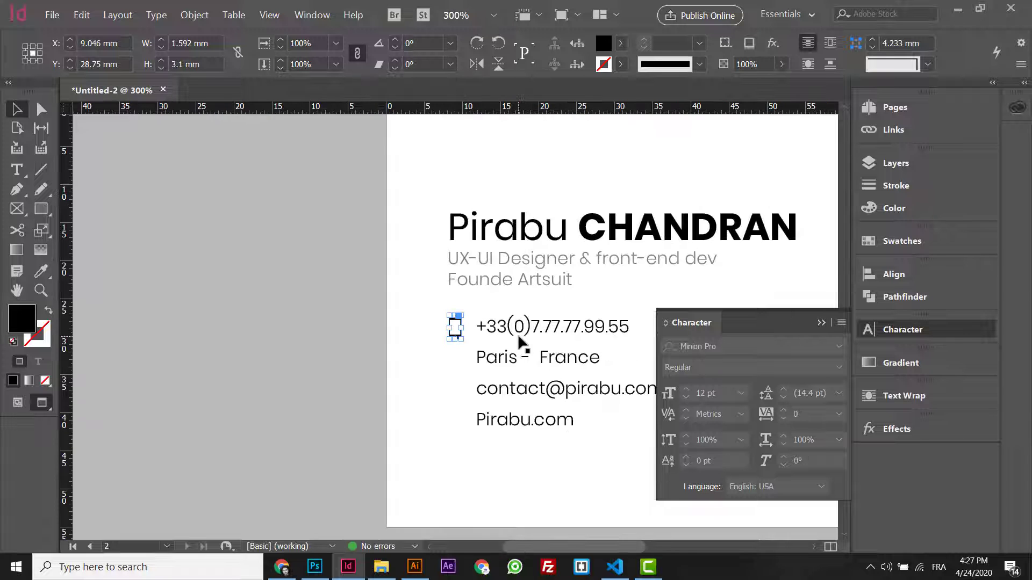
# - Search Noun Project for 'map' icons in place of 'phone'
pyautogui.click(282, 564)
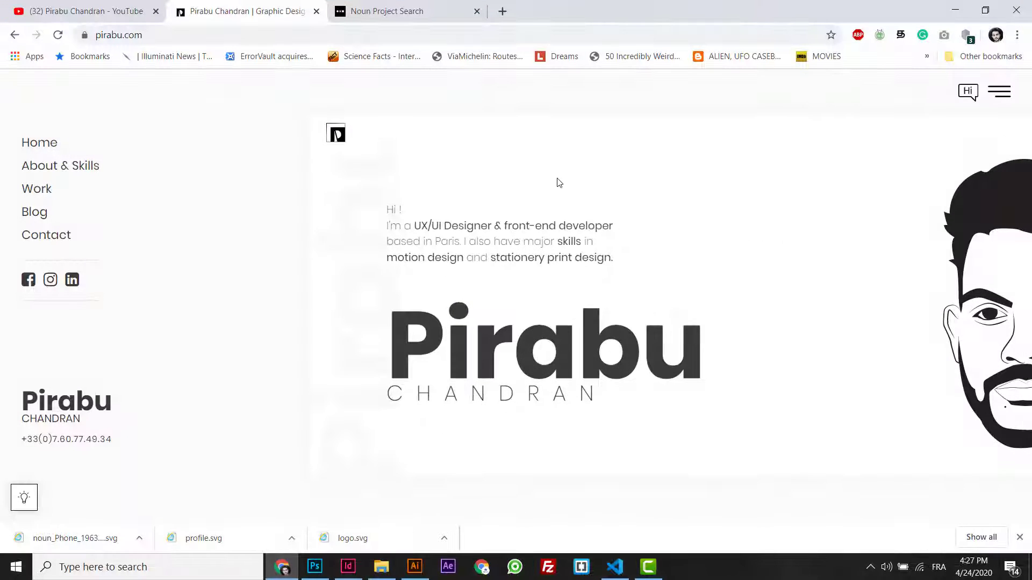
pyautogui.click(436, 8)
pyautogui.doubleClick(264, 144)
pyautogui.write('map')
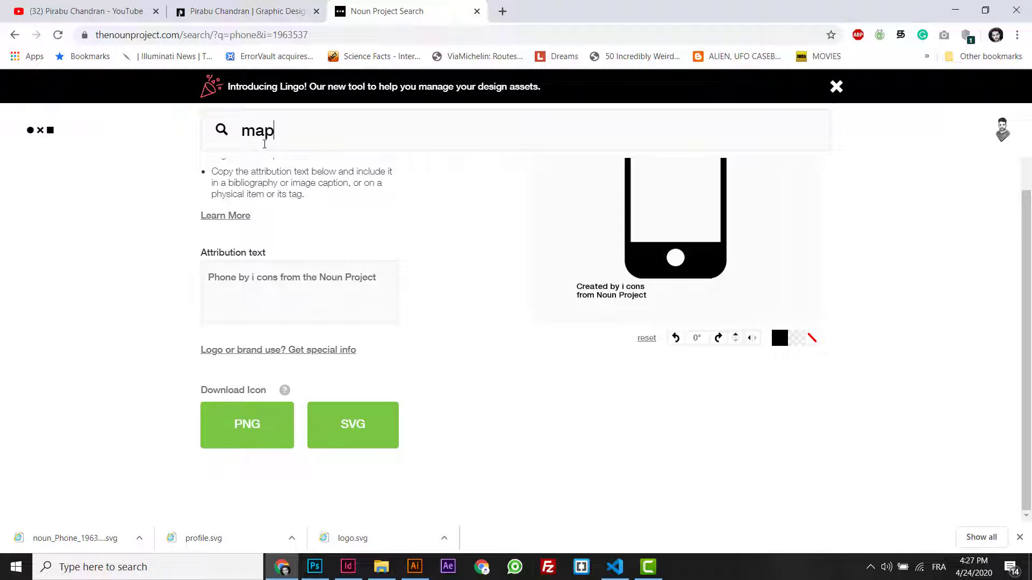
pyautogui.press('Return')
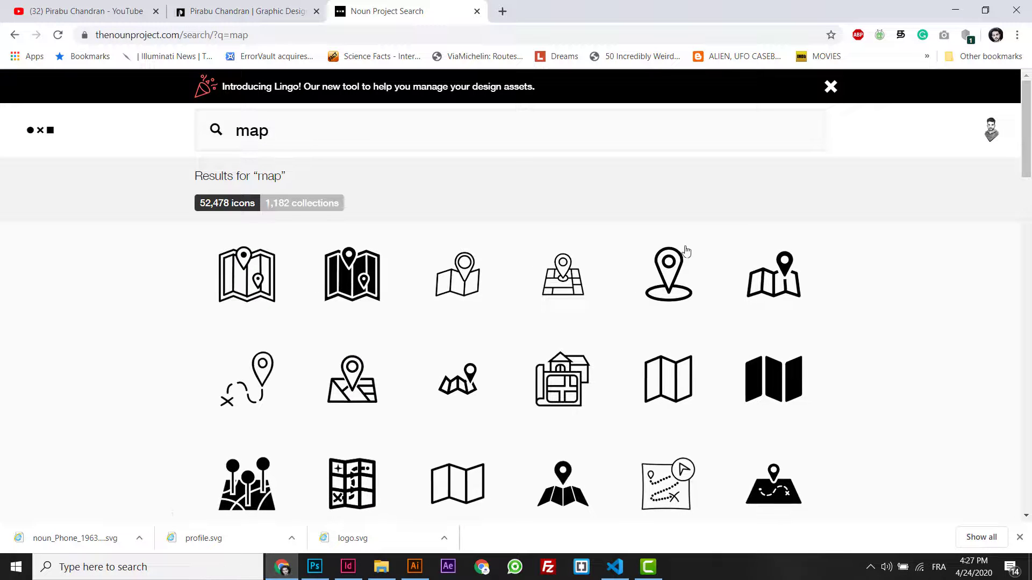
pyautogui.moveTo(1030, 155); pyautogui.dragTo(1030, 219)
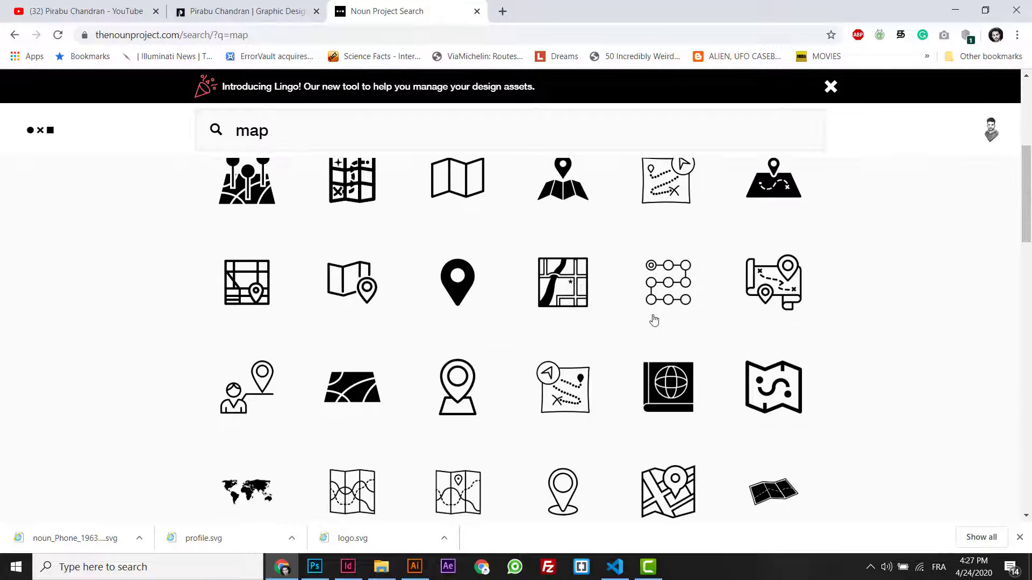
# - Open the filled map-pin icon and view its download pricing options
pyautogui.click(457, 299)
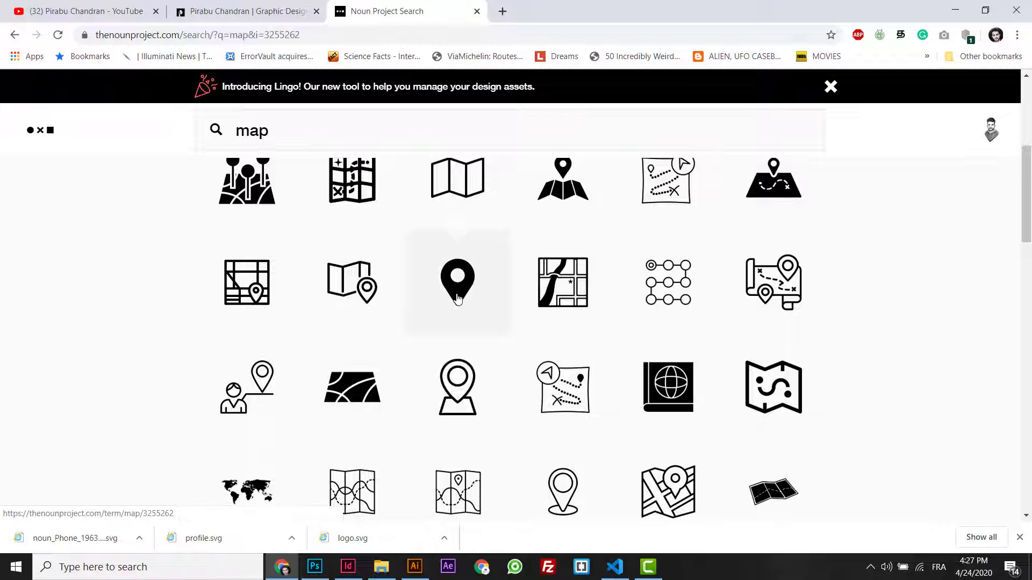
pyautogui.scroll(-3, 982, 263)
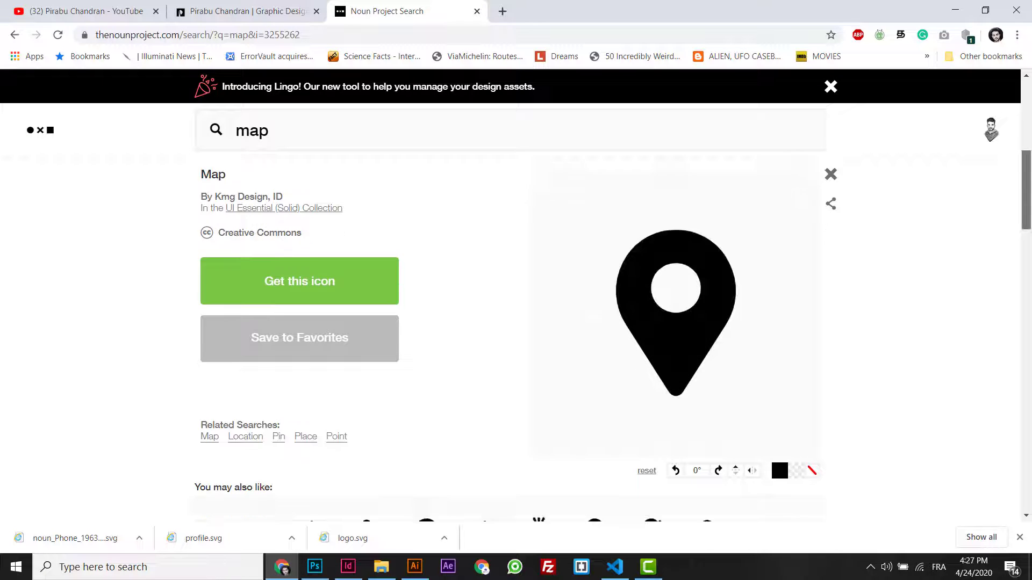
pyautogui.click(324, 166)
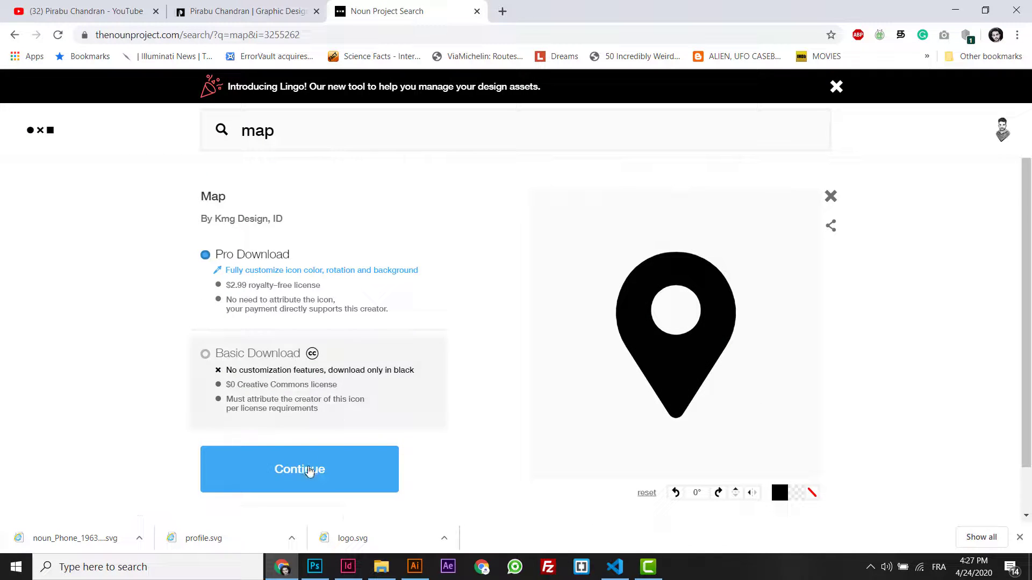
pyautogui.click(306, 469)
pyautogui.scroll(-3, 516, 323)
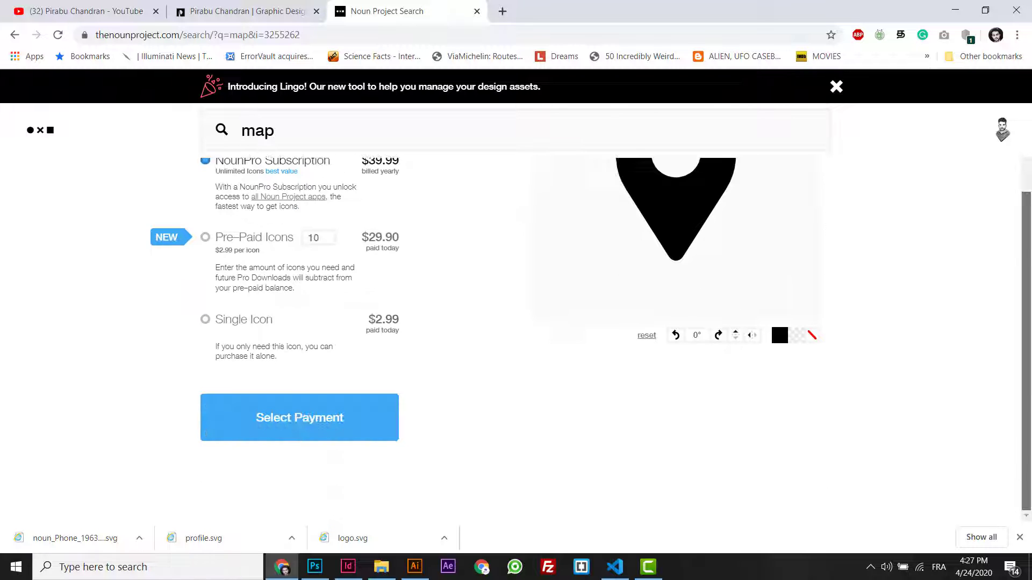
pyautogui.scroll(3, 1030, 446)
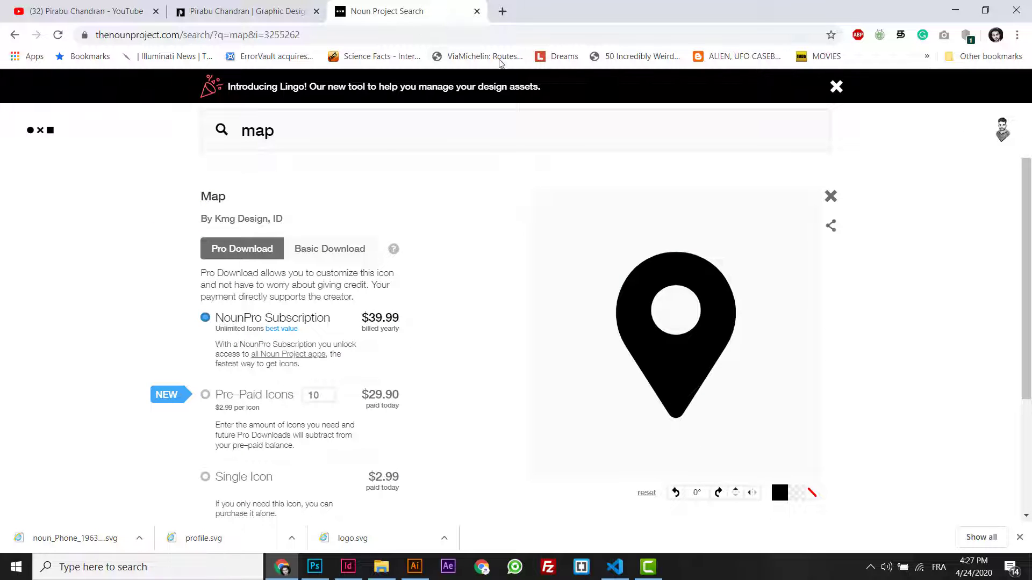
pyautogui.click(473, 34)
# - Search Flaticon for 'map' and open the black placeholder pin icon
pyautogui.write('flaticon.com')
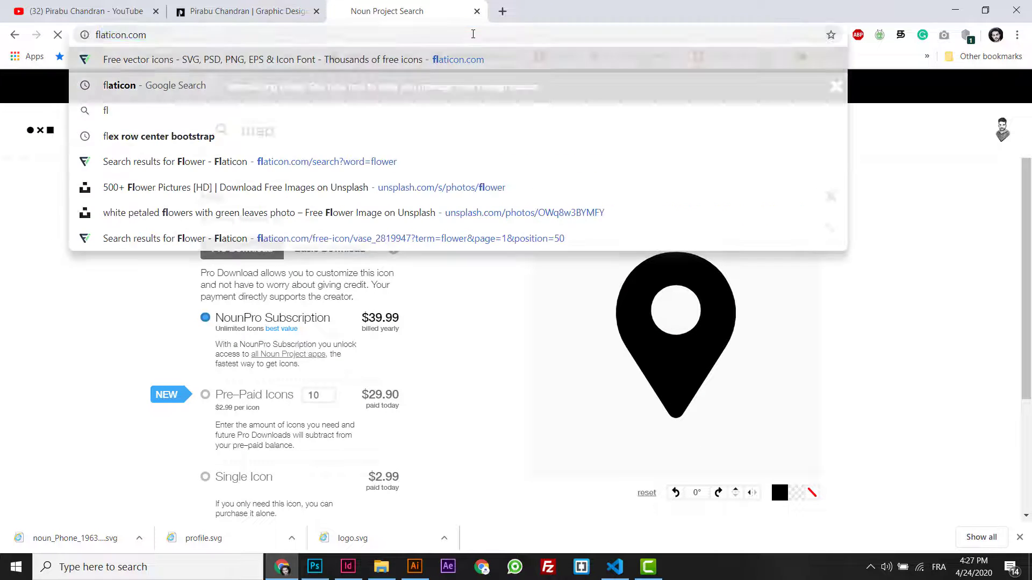
pyautogui.press('Return')
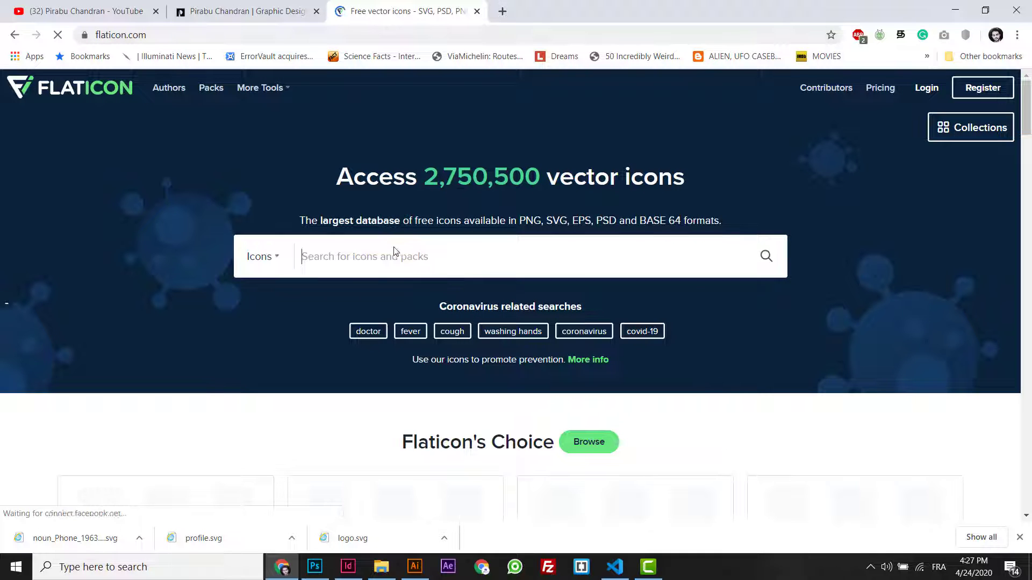
pyautogui.write('map')
pyautogui.press('Return')
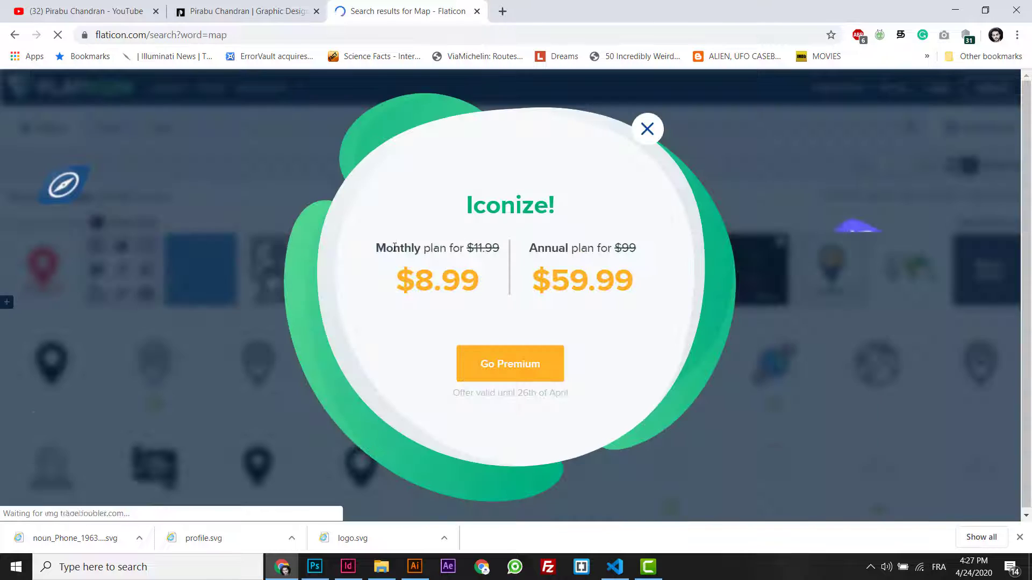
pyautogui.click(647, 129)
pyautogui.scroll(-2, 1030, 181)
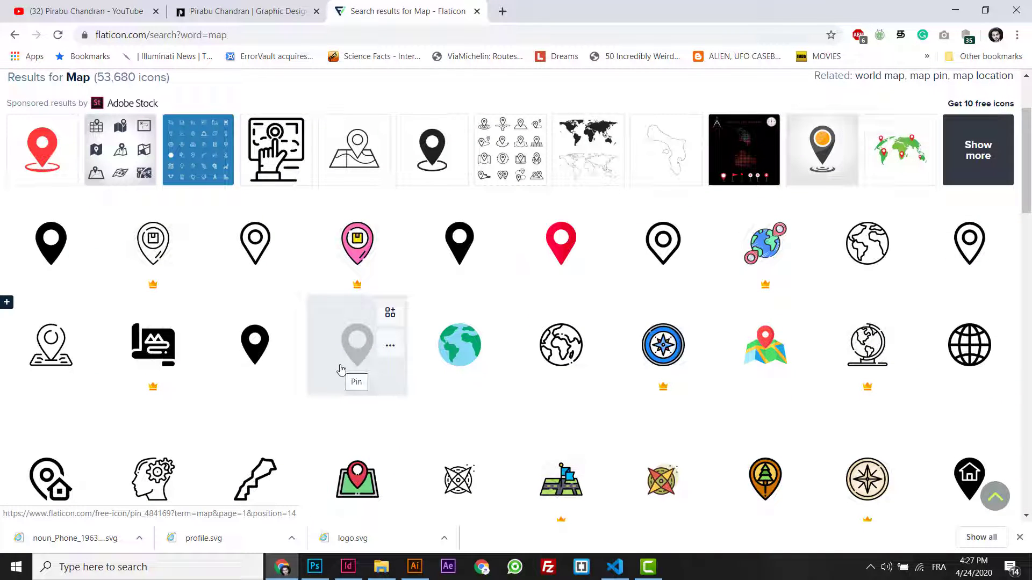
pyautogui.click(254, 361)
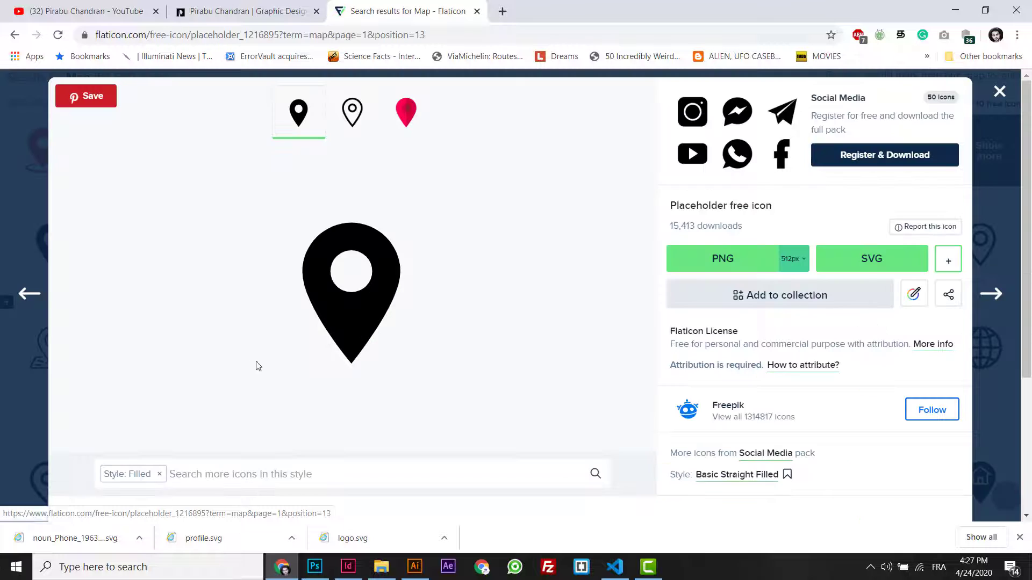
# - Download the pin as a free SVG, open gps.svg in Illustrator and copy it
pyautogui.click(863, 268)
pyautogui.click(554, 328)
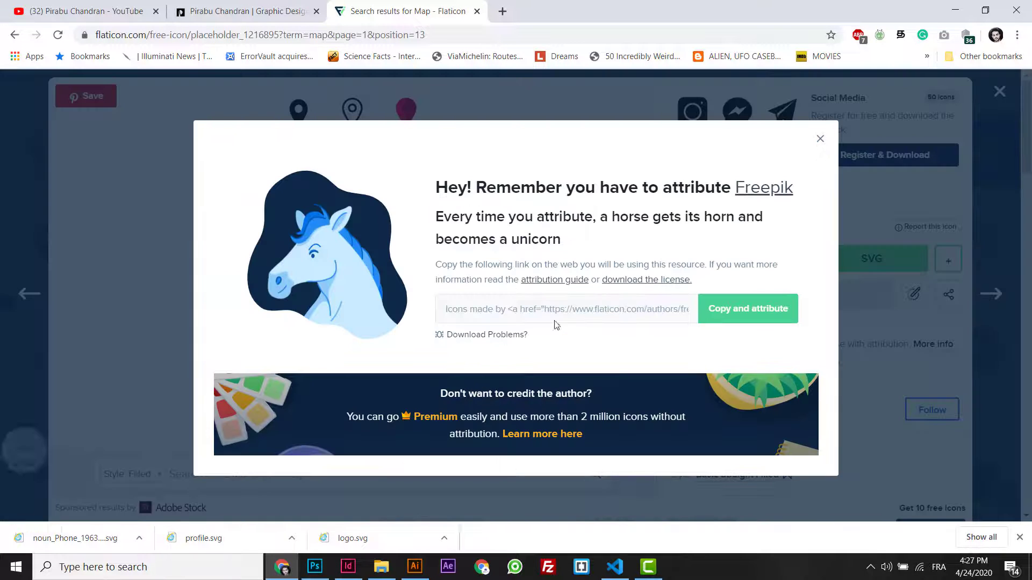
pyautogui.moveTo(46, 538); pyautogui.dragTo(726, 64)
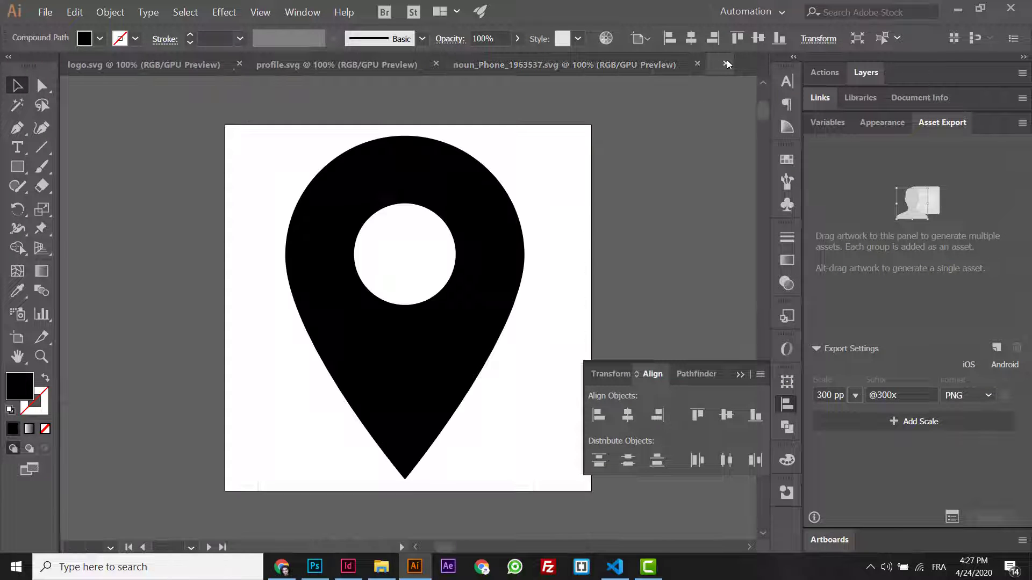
pyautogui.click(328, 166)
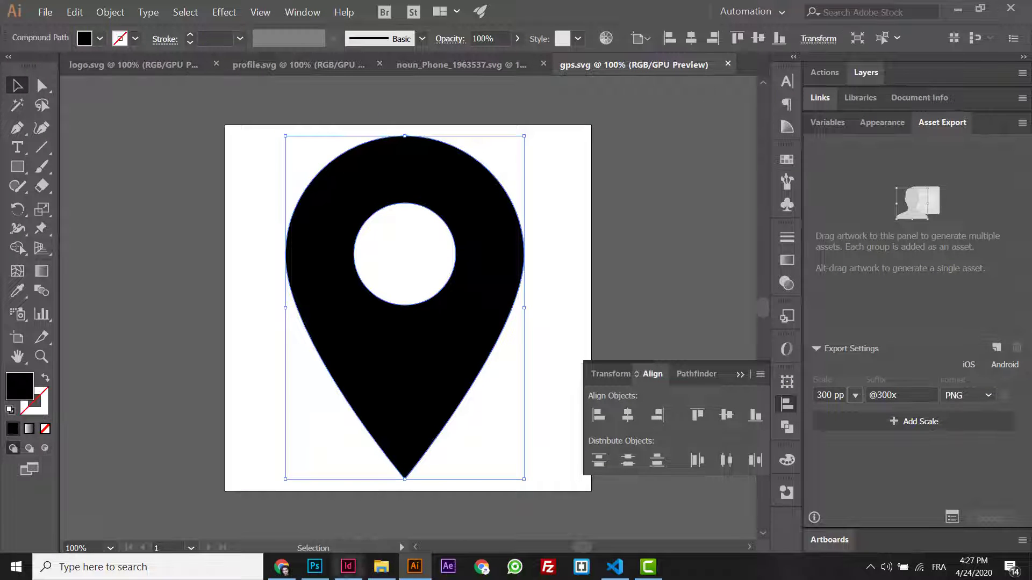
pyautogui.hotkey('alt', 'Tab')
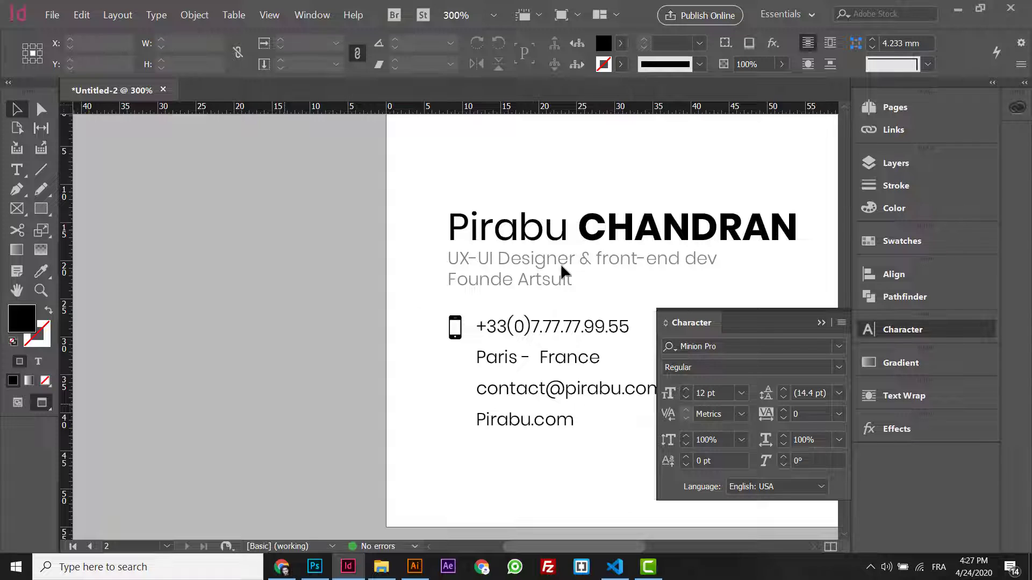
# - Paste the pin and shrink it to 1.571 x 2.26 mm beside 'Paris - France'
pyautogui.hotkey('ctrl', '-')
pyautogui.hotkey('ctrl', '-')
pyautogui.hotkey('ctrl', '-')
pyautogui.hotkey('ctrl', '-')
pyautogui.hotkey('ctrl', '-')
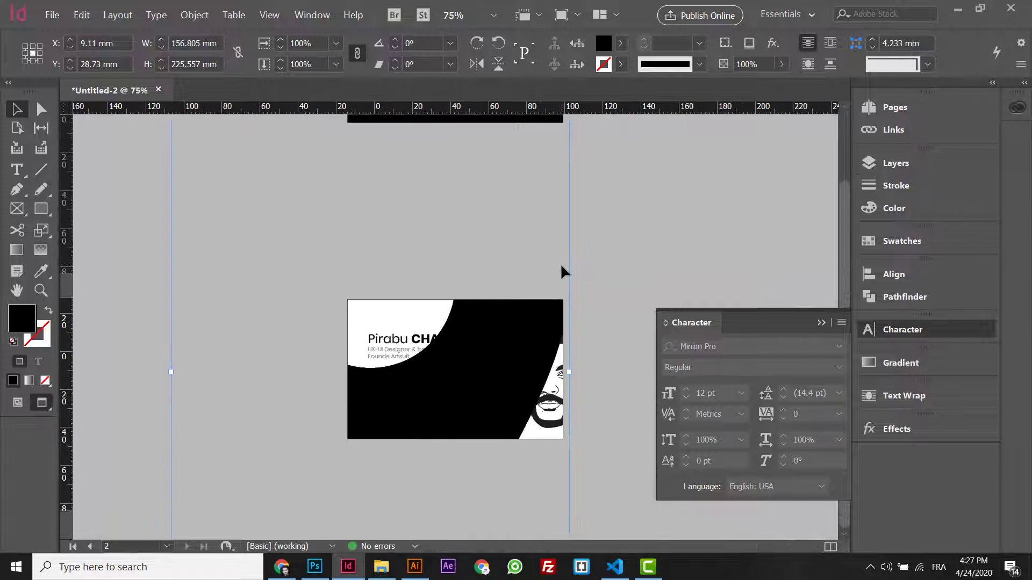
pyautogui.moveTo(540, 188); pyautogui.dragTo(390, 401)
pyautogui.hotkey('ctrl', '=')
pyautogui.hotkey('ctrl', '=')
pyautogui.hotkey('ctrl', '=')
pyautogui.hotkey('ctrl', '=')
pyautogui.hotkey('ctrl', '=')
pyautogui.hotkey('ctrl', '=')
pyautogui.hotkey('ctrl', '=')
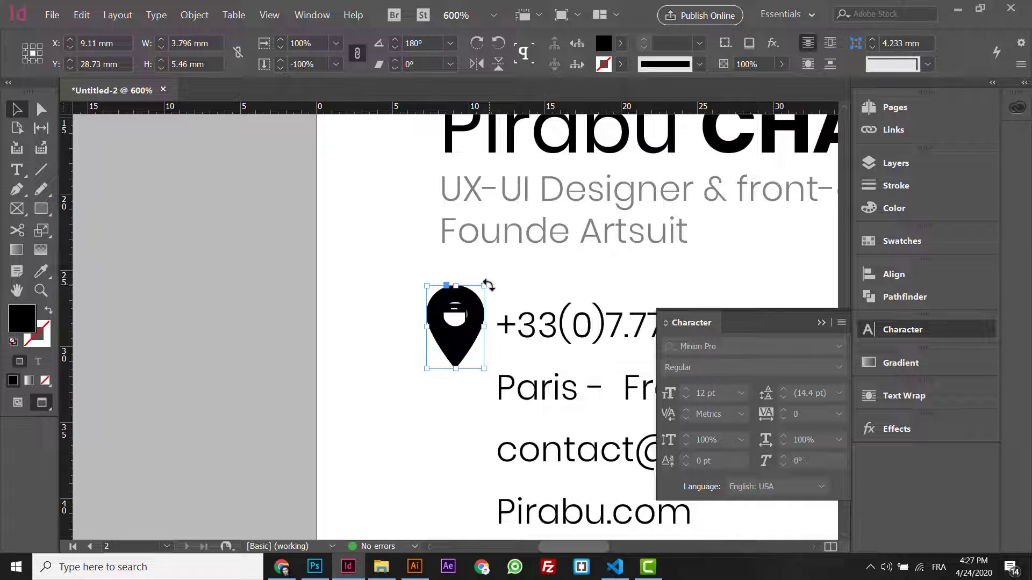
pyautogui.moveTo(487, 286); pyautogui.dragTo(459, 393)
pyautogui.hotkey('ctrl', '-')
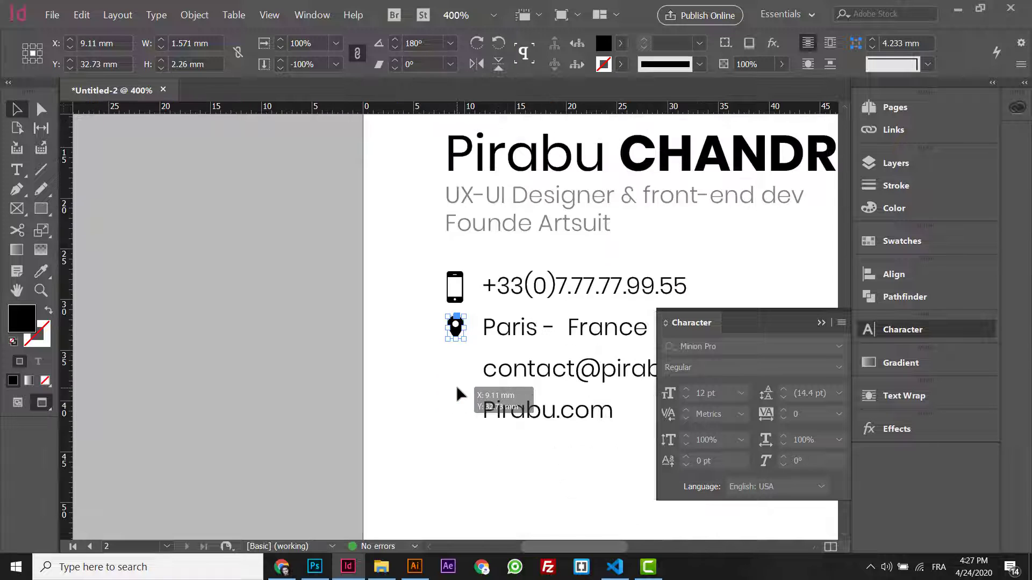
pyautogui.hotkey('ctrl', '=')
pyautogui.hotkey('ctrl', '-')
pyautogui.hotkey('ctrl', '=')
pyautogui.moveTo(456, 394); pyautogui.dragTo(457, 394)
# - Shrink the phone icon slightly to match the pin
pyautogui.click(441, 227)
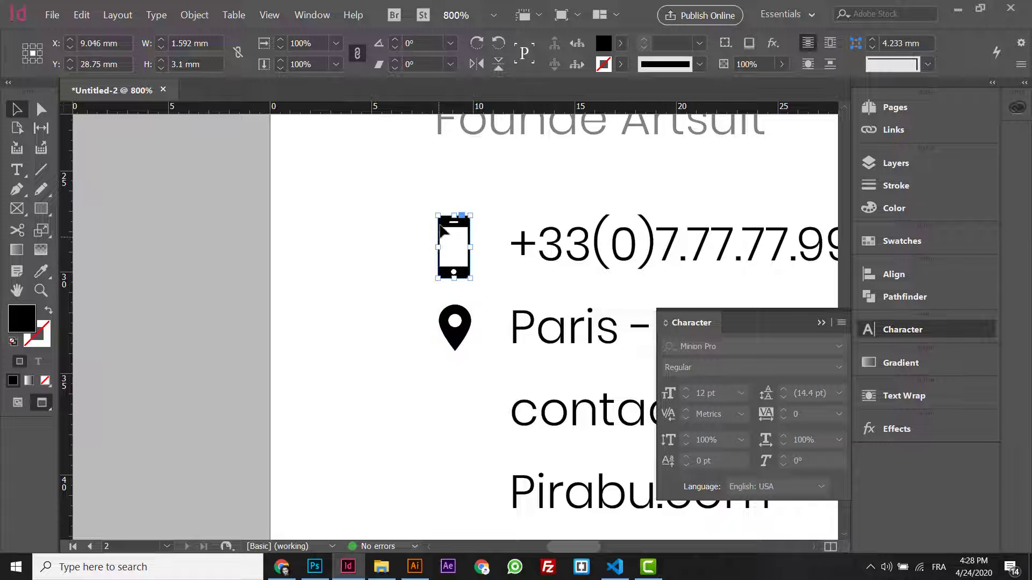
pyautogui.moveTo(437, 215); pyautogui.dragTo(438, 220)
pyautogui.click(456, 338)
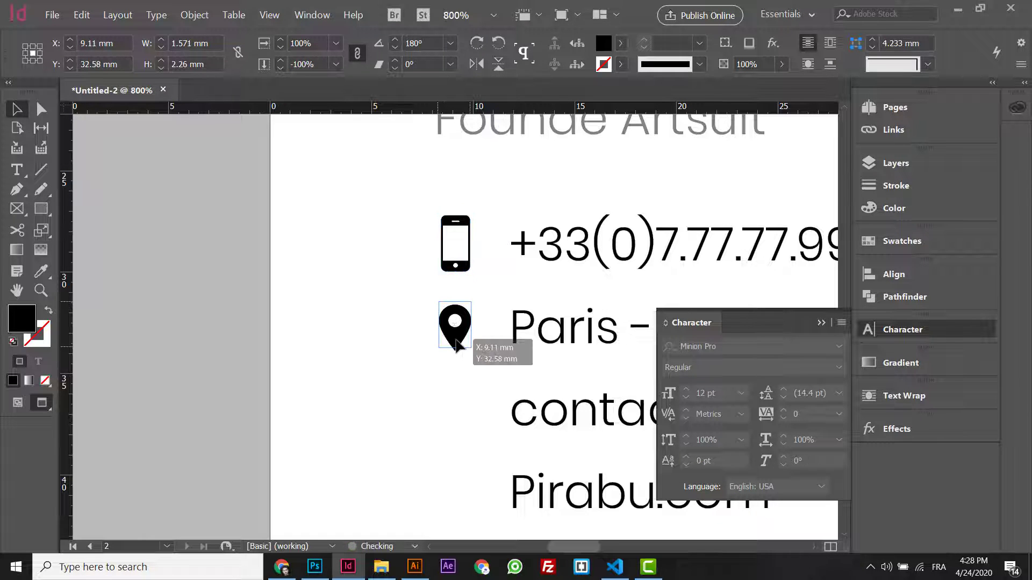
pyautogui.click(281, 567)
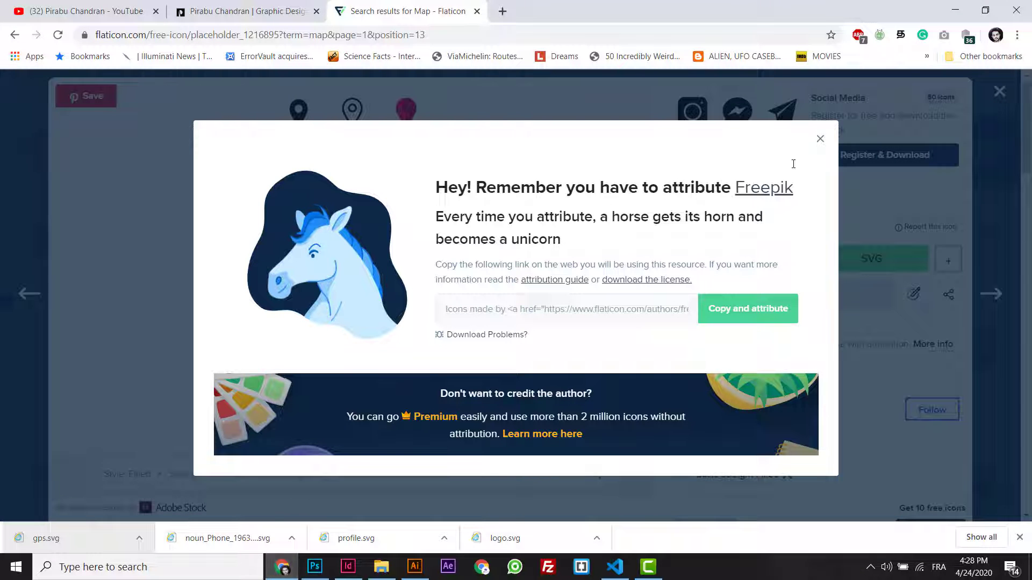
# - Search Flaticon for 'mail' and open the filled envelope icon
pyautogui.click(908, 115)
pyautogui.press('Escape')
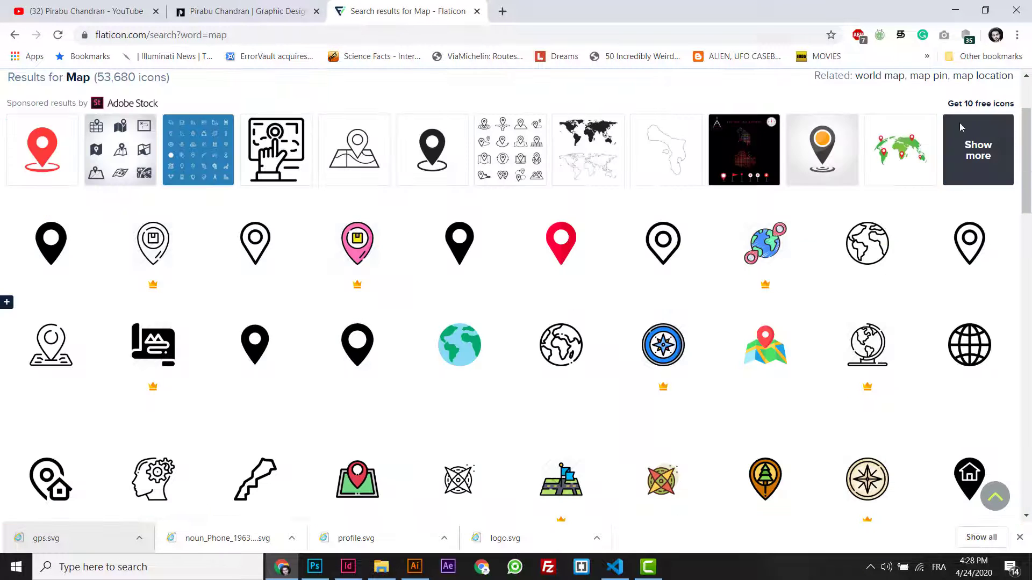
pyautogui.scroll(3, 438, 118)
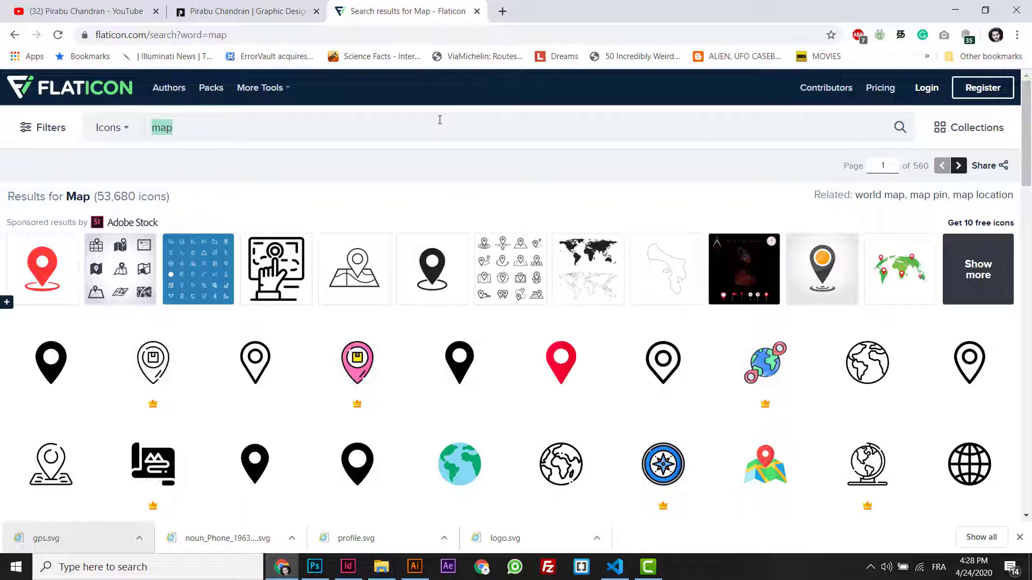
pyautogui.write('en')
pyautogui.press('BackSpace')
pyautogui.press('BackSpace')
pyautogui.write('mail')
pyautogui.press('Return')
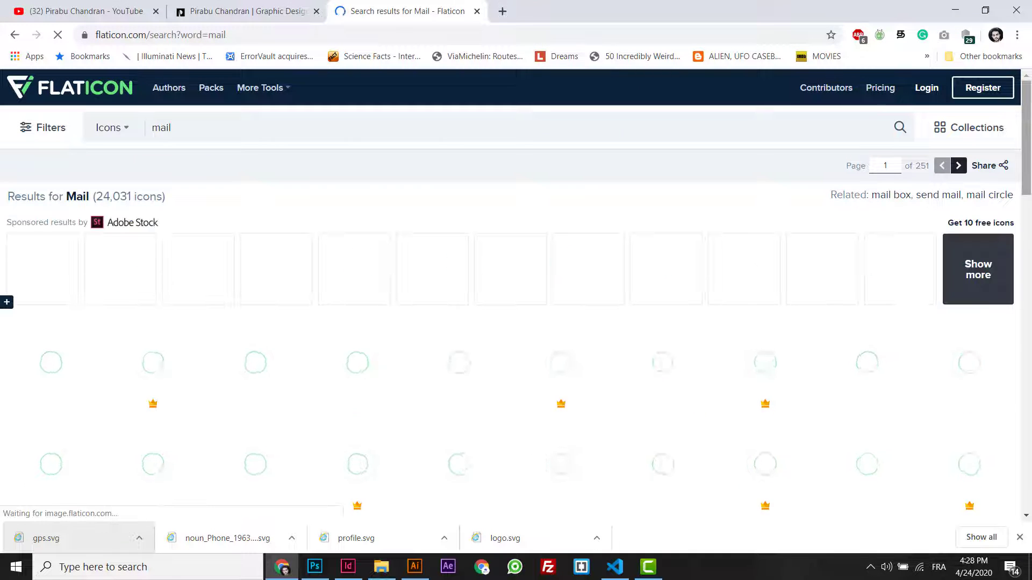
pyautogui.scroll(-2, 1030, 159)
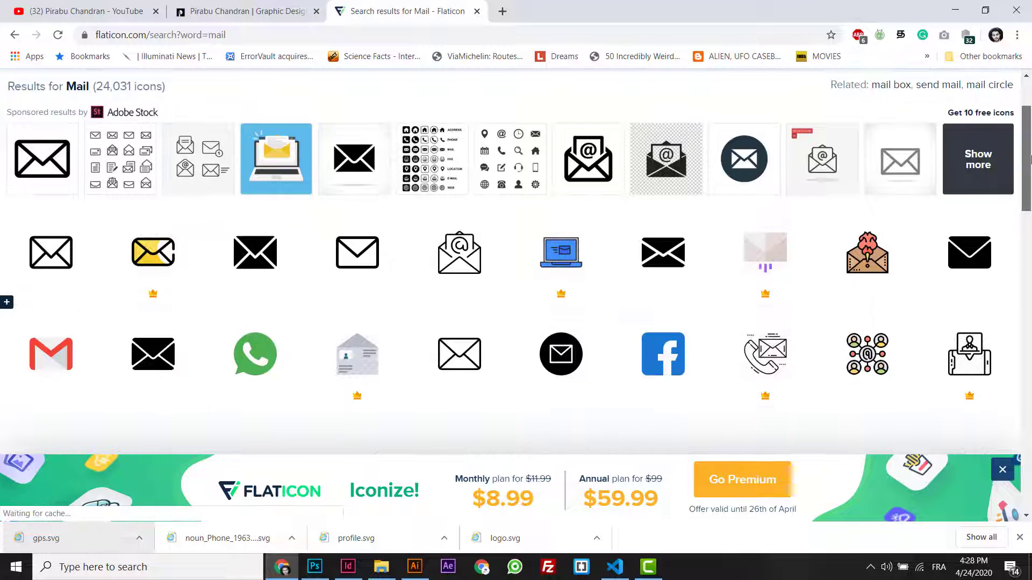
pyautogui.click(956, 276)
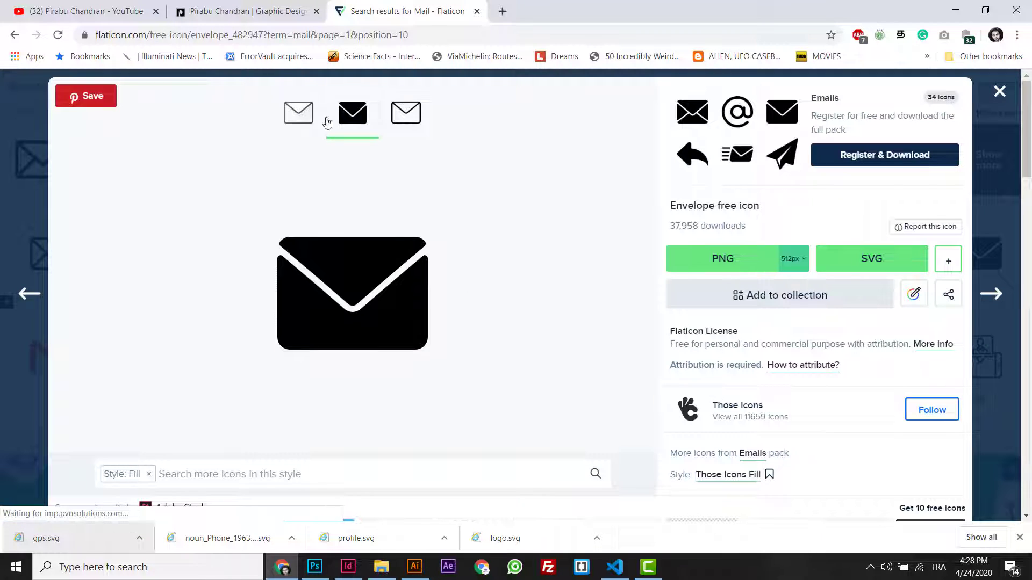
# - Download the envelope as a free SVG, open mail (1).svg in Illustrator and copy it
pyautogui.click(857, 264)
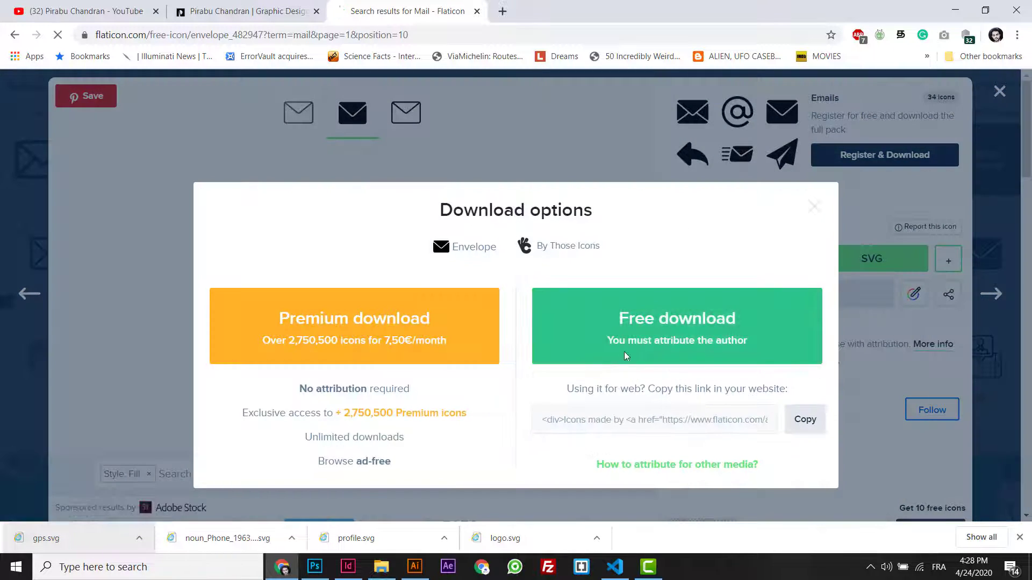
pyautogui.click(624, 352)
pyautogui.moveTo(53, 538); pyautogui.dragTo(755, 69)
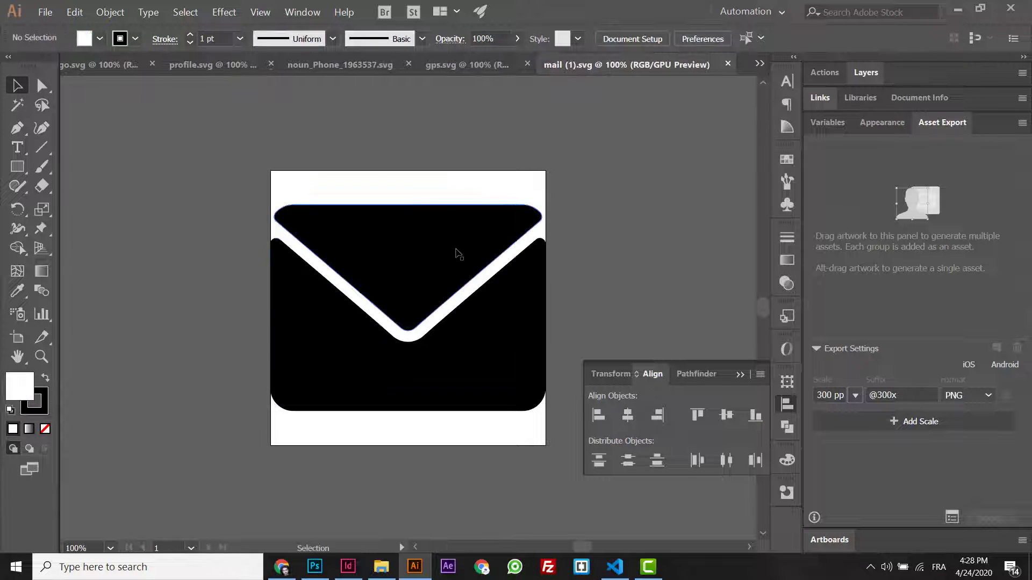
pyautogui.click(453, 254)
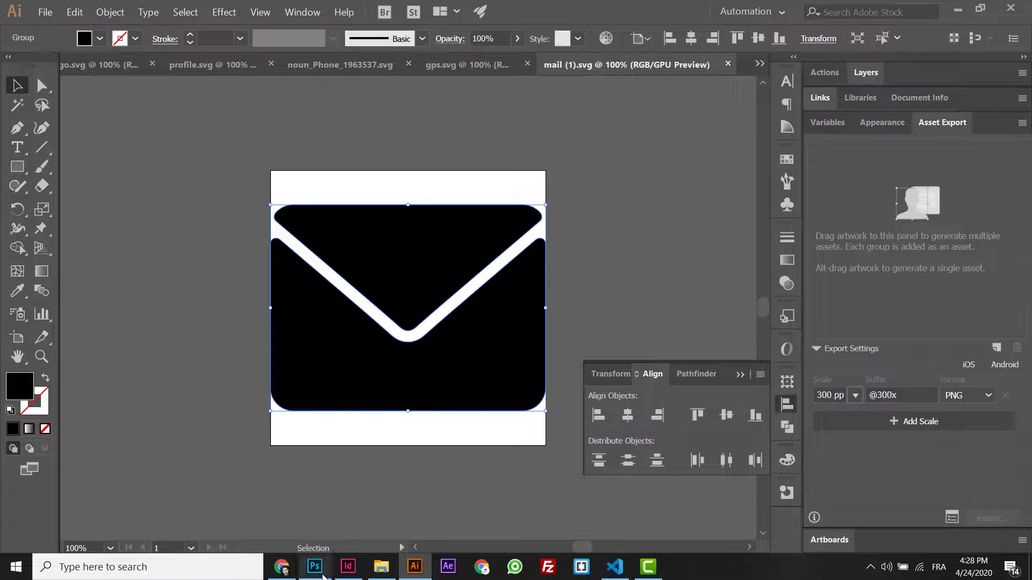
pyautogui.click(348, 567)
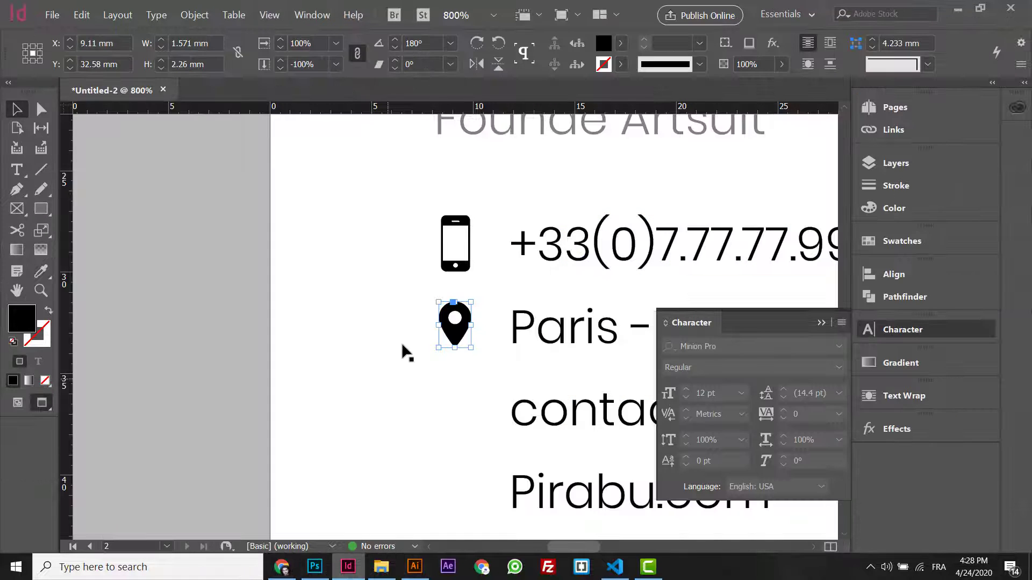
# - Paste the envelope and shrink it to icon size beside the e-mail line
pyautogui.click(414, 301)
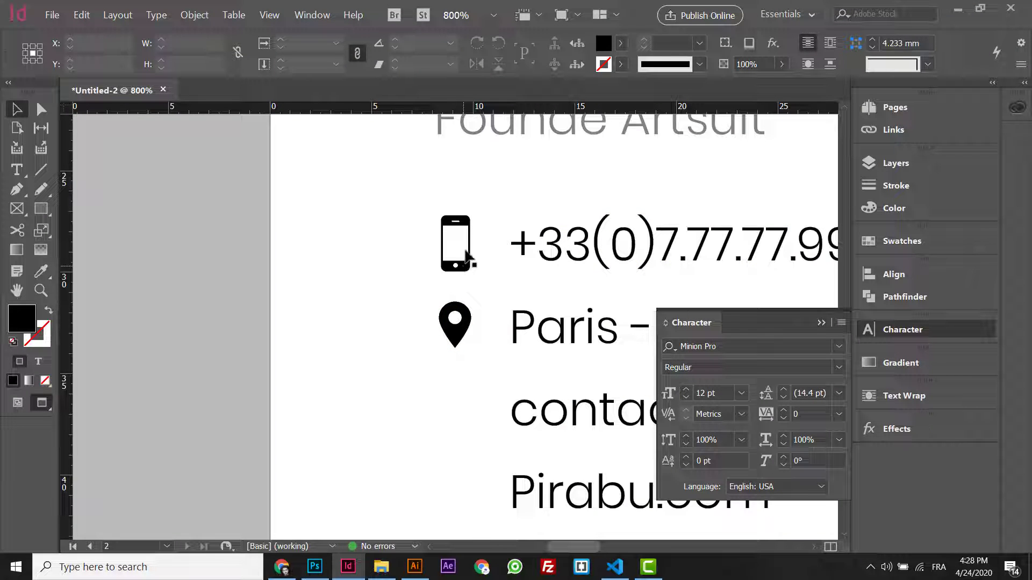
pyautogui.click(455, 331)
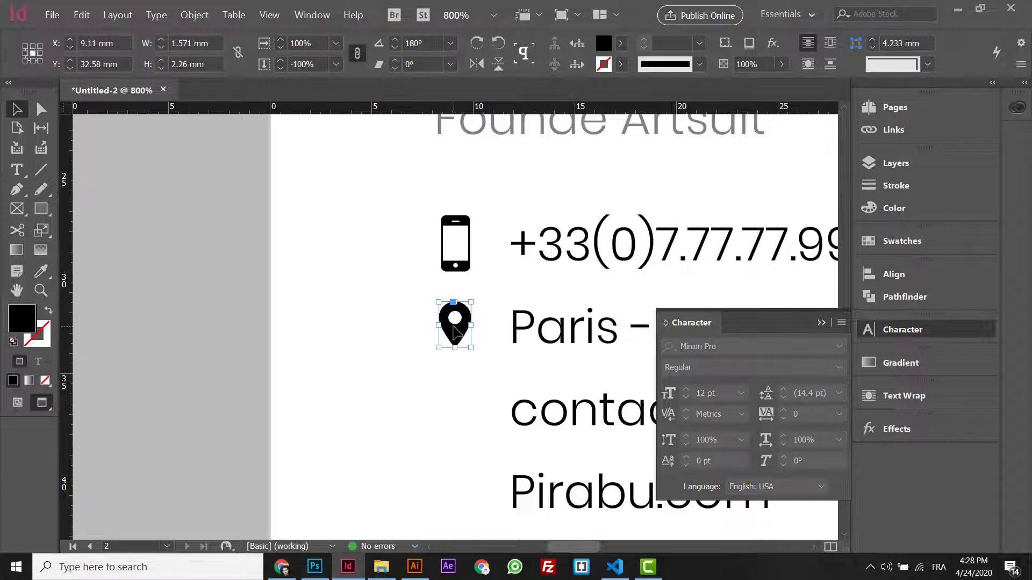
pyautogui.press('Escape')
pyautogui.scroll(-7, 352, 309)
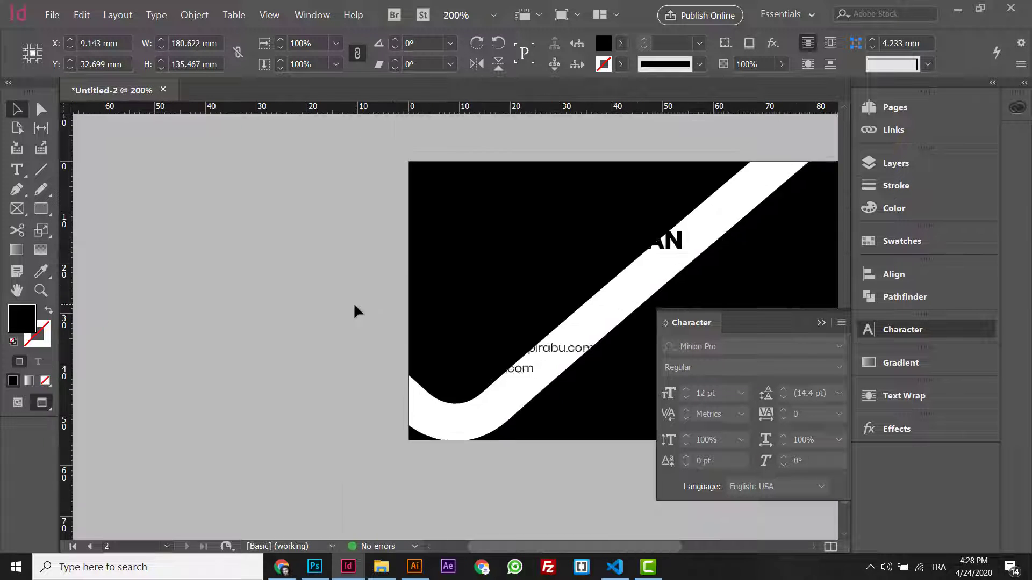
pyautogui.moveTo(670, 134); pyautogui.dragTo(373, 345)
pyautogui.scroll(5, 371, 345)
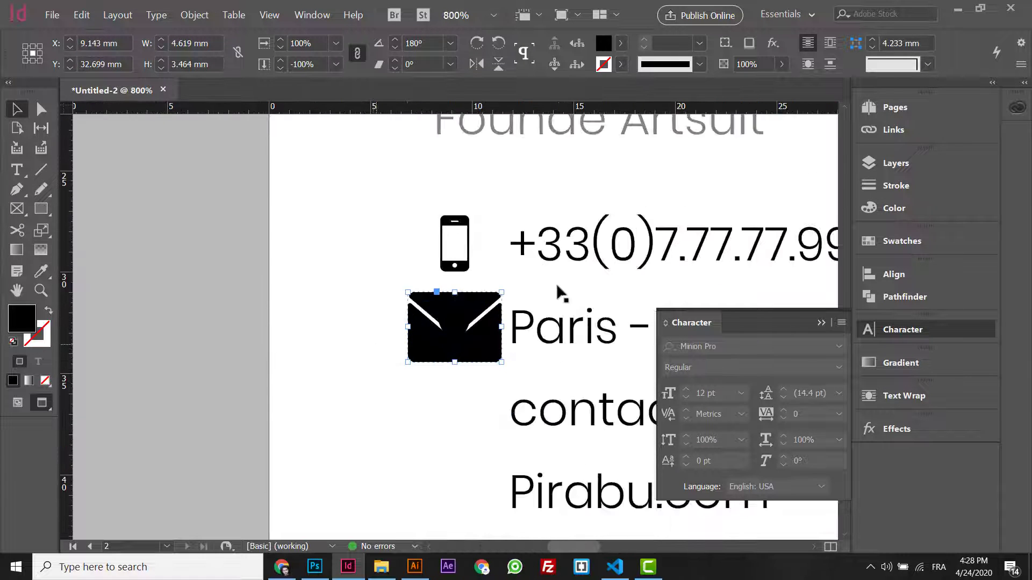
pyautogui.moveTo(502, 293); pyautogui.dragTo(474, 402)
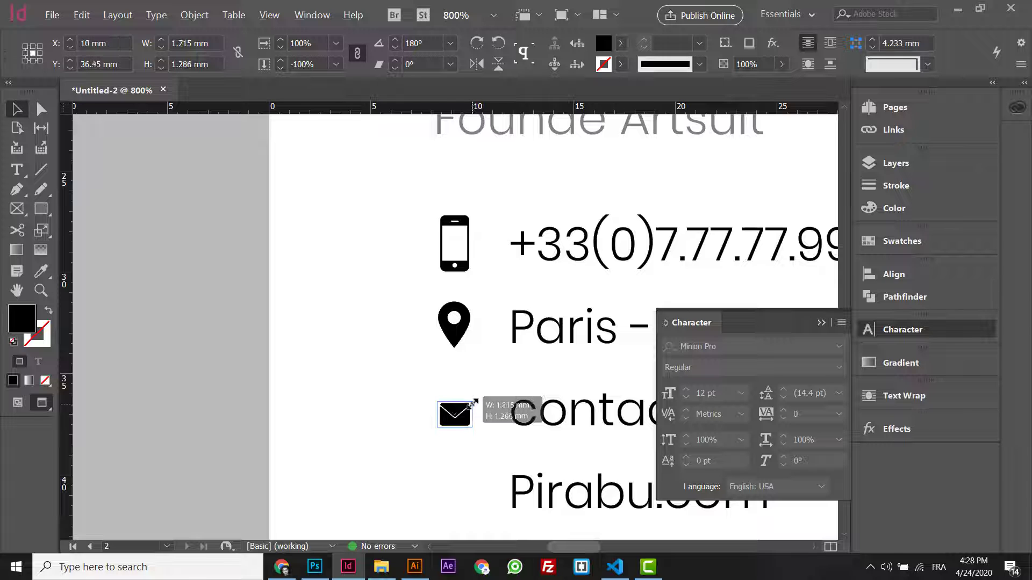
pyautogui.hotkey('ctrl', '-')
pyautogui.hotkey('ctrl', '-')
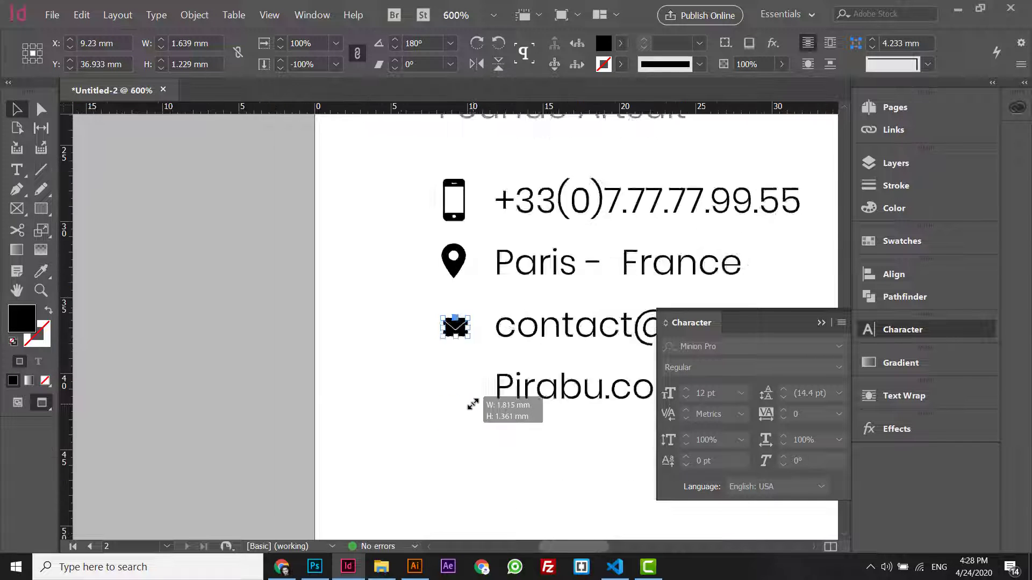
pyautogui.click(274, 569)
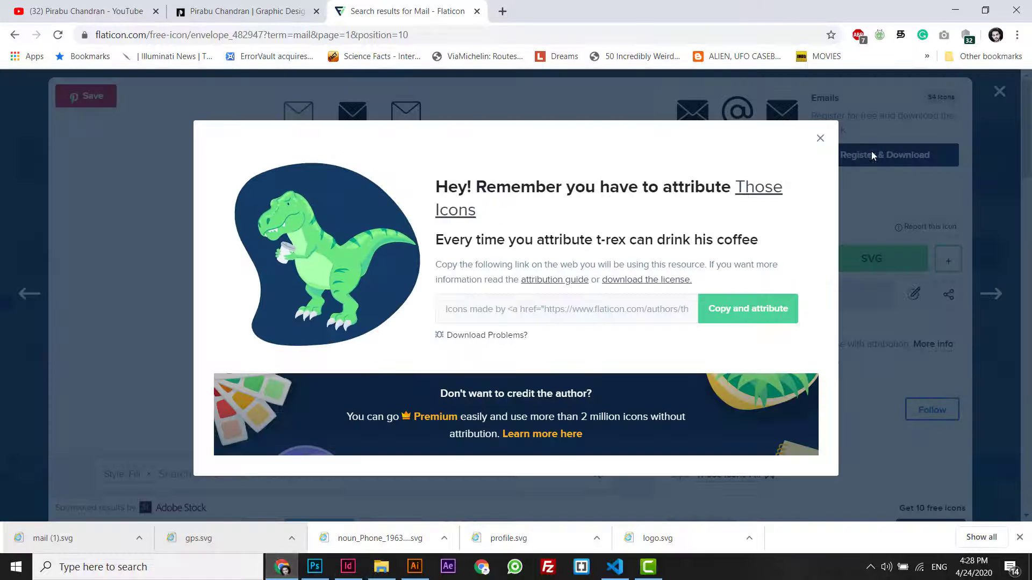
# - Search Flaticon for 'web' and open the filled globe icon
pyautogui.click(986, 108)
pyautogui.click(986, 108)
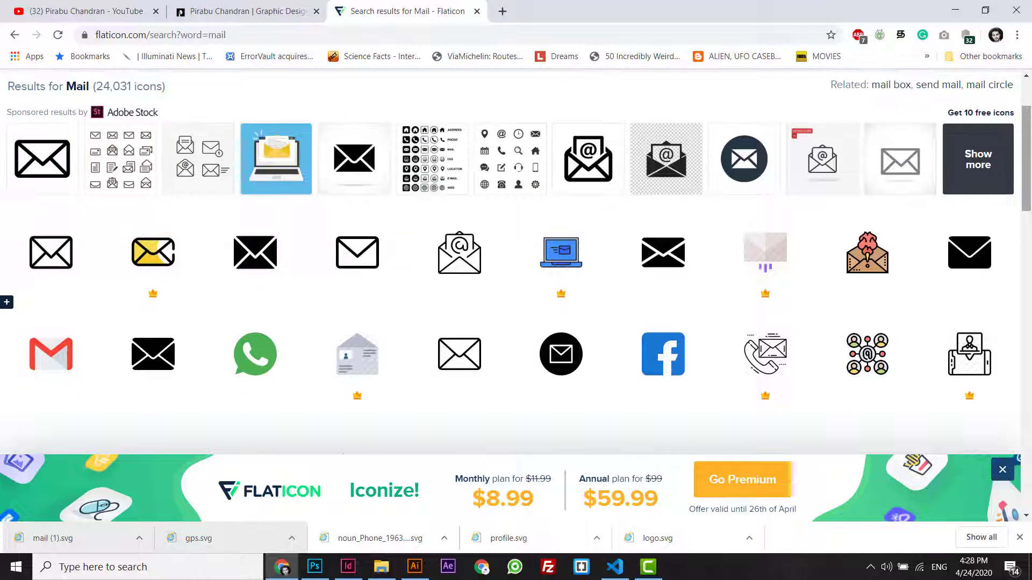
pyautogui.scroll(2, 617, 91)
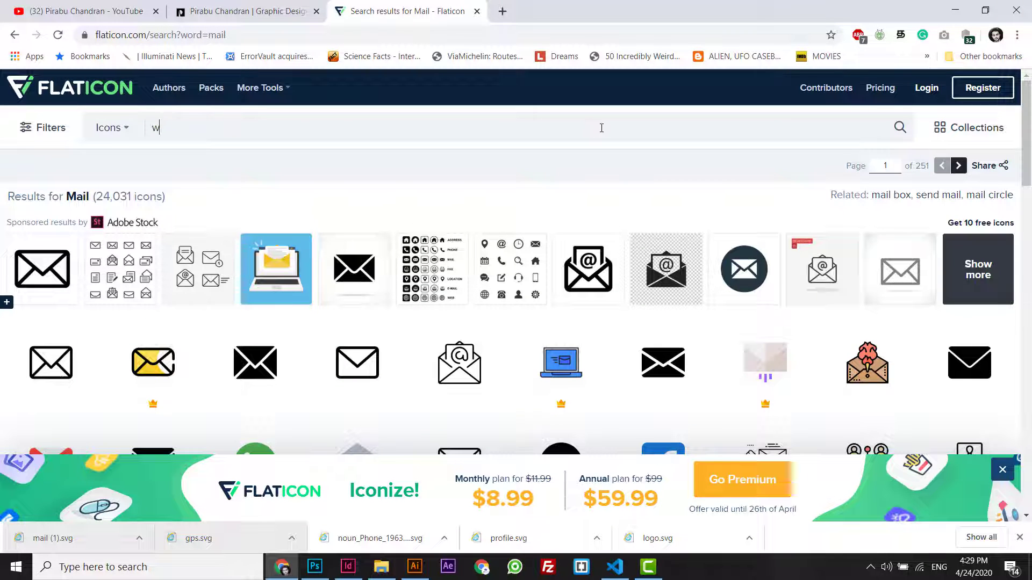
pyautogui.write('eb')
pyautogui.press('Return')
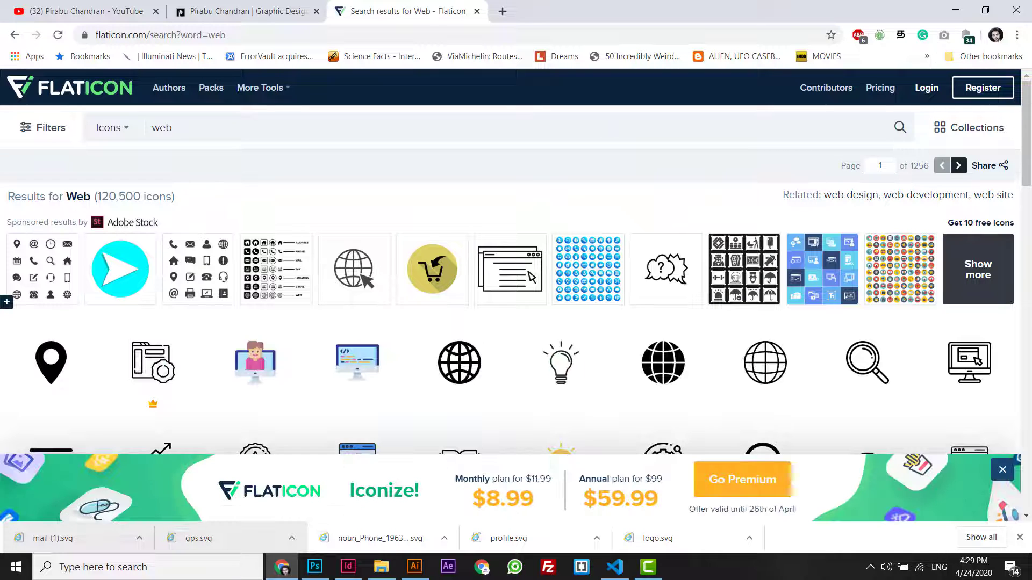
pyautogui.moveTo(1020, 116); pyautogui.dragTo(1020, 113)
pyautogui.click(659, 291)
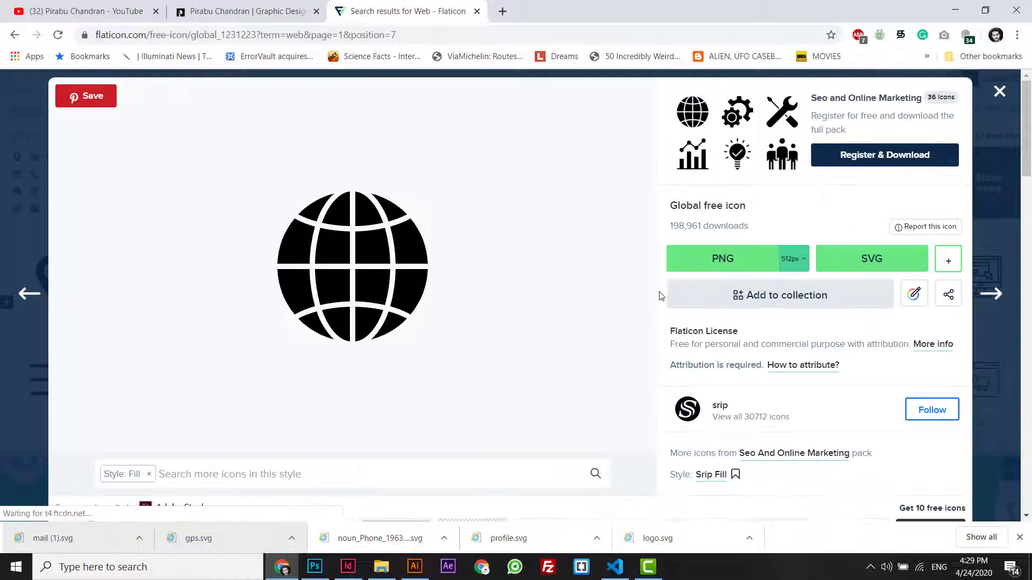
# - Download the globe as a free SVG, open internet.svg in Illustrator and select all of it
pyautogui.click(861, 263)
pyautogui.click(692, 316)
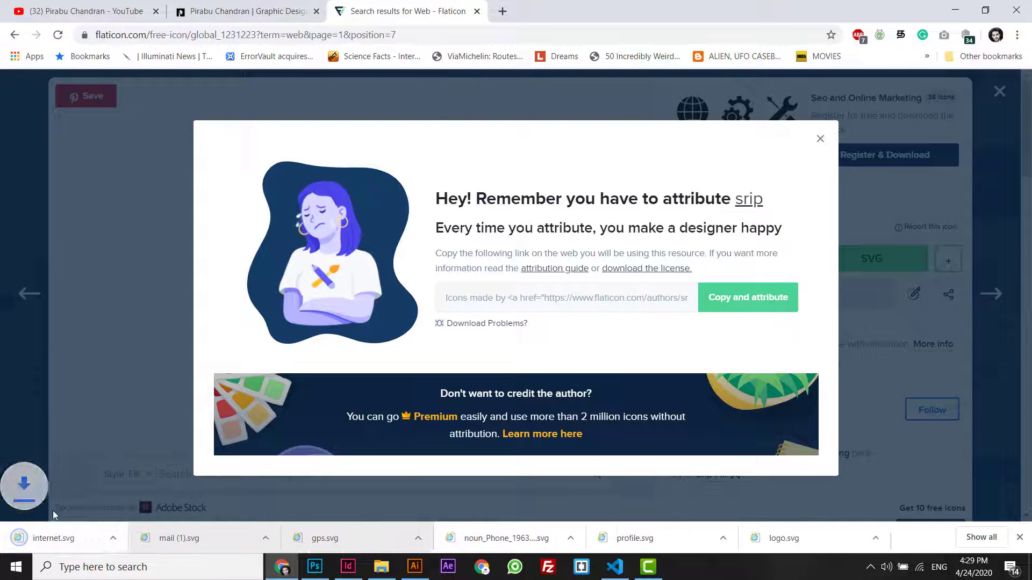
pyautogui.moveTo(54, 537); pyautogui.dragTo(748, 65)
pyautogui.click(445, 266)
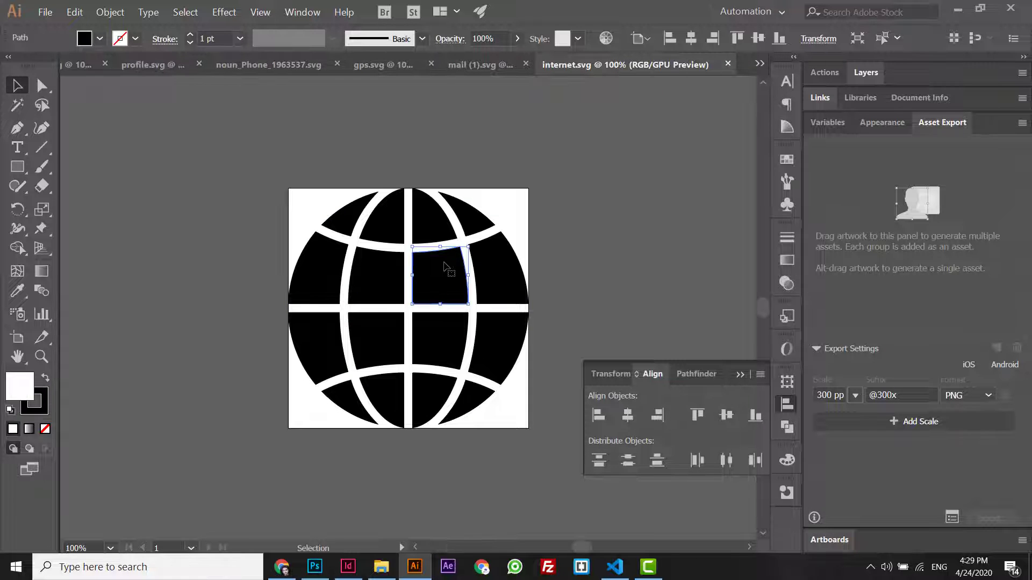
pyautogui.hotkey('ctrl', 'a')
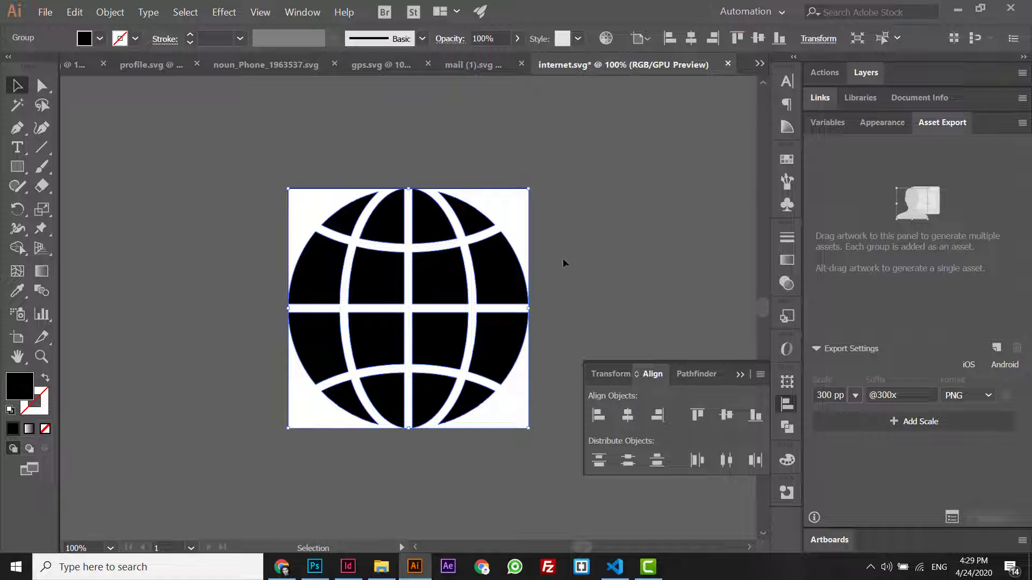
pyautogui.click(348, 567)
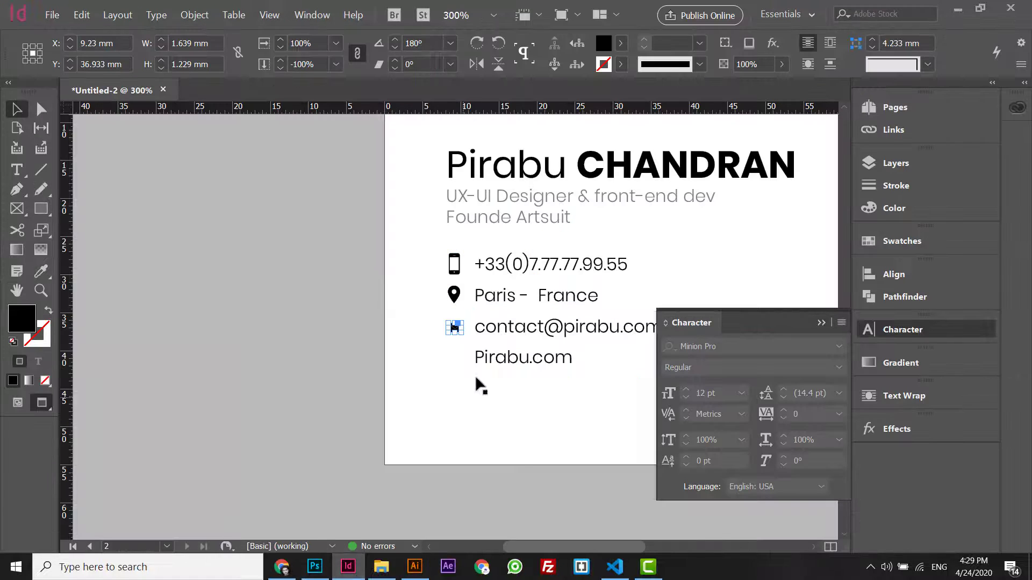
# - Paste the globe and shrink it to about 1.86 mm wide beside Pirabu.com
pyautogui.click(455, 328)
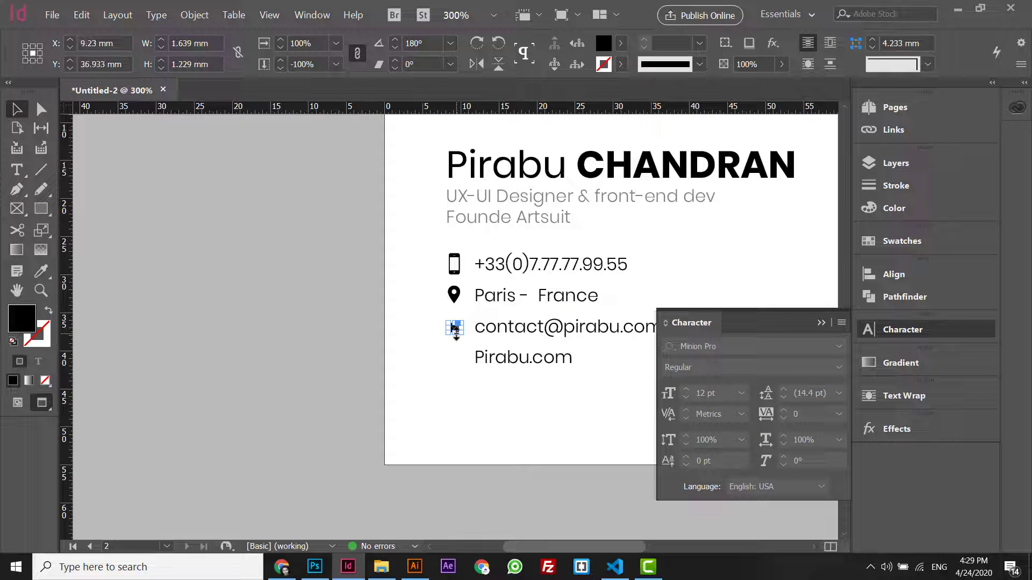
pyautogui.hotkey('ctrl', 'v')
pyautogui.hotkey('ctrl', '1')
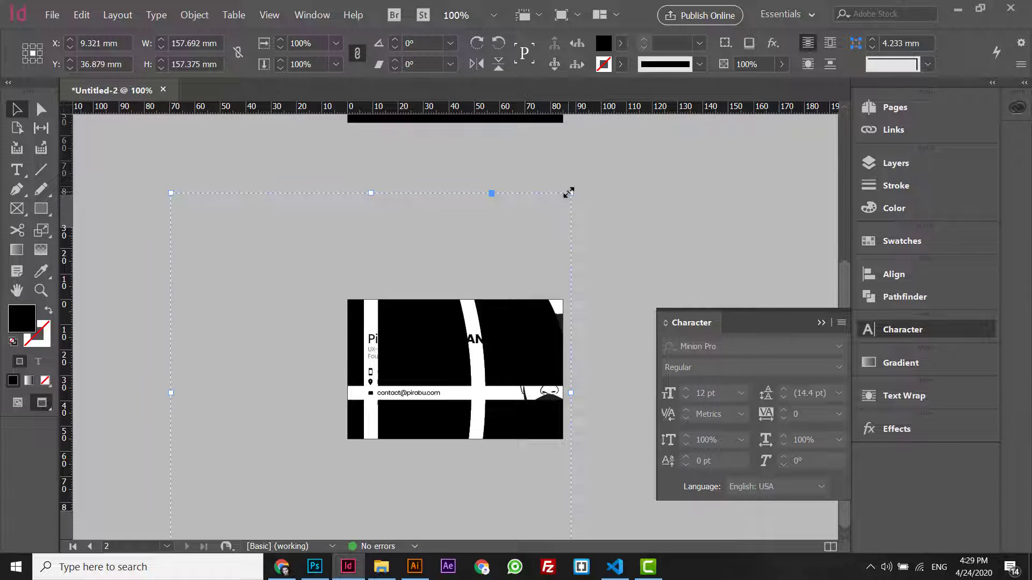
pyautogui.moveTo(569, 193); pyautogui.dragTo(368, 388)
pyautogui.hotkey('ctrl', '=')
pyautogui.hotkey('ctrl', '=')
pyautogui.hotkey('ctrl', '=')
pyautogui.hotkey('ctrl', '=')
pyautogui.hotkey('ctrl', '=')
pyautogui.hotkey('ctrl', '=')
pyautogui.hotkey('ctrl', '=')
pyautogui.hotkey('ctrl', '=')
pyautogui.hotkey('ctrl', '=')
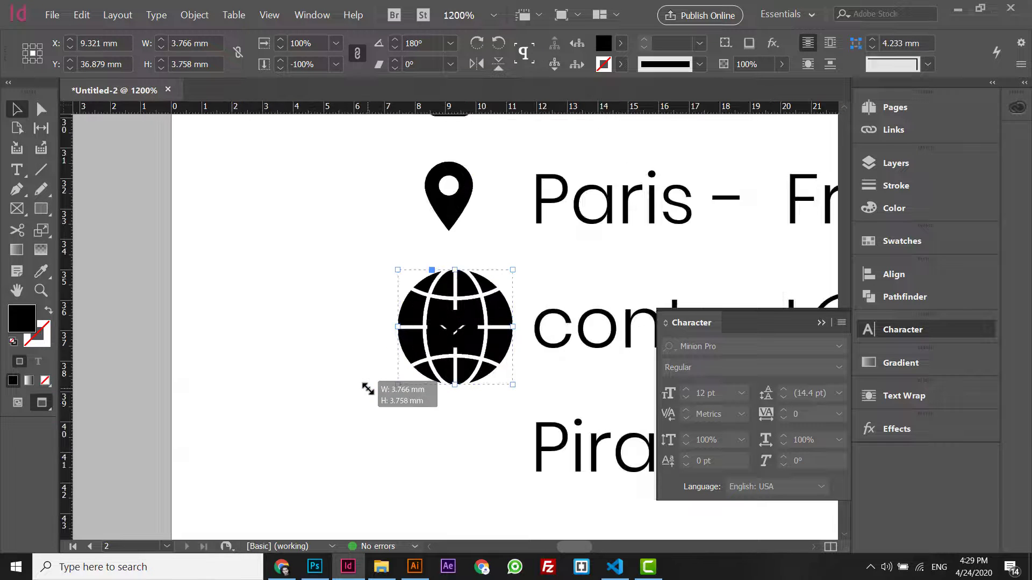
pyautogui.moveTo(513, 269); pyautogui.dragTo(461, 448)
pyautogui.hotkey('ctrl', '-')
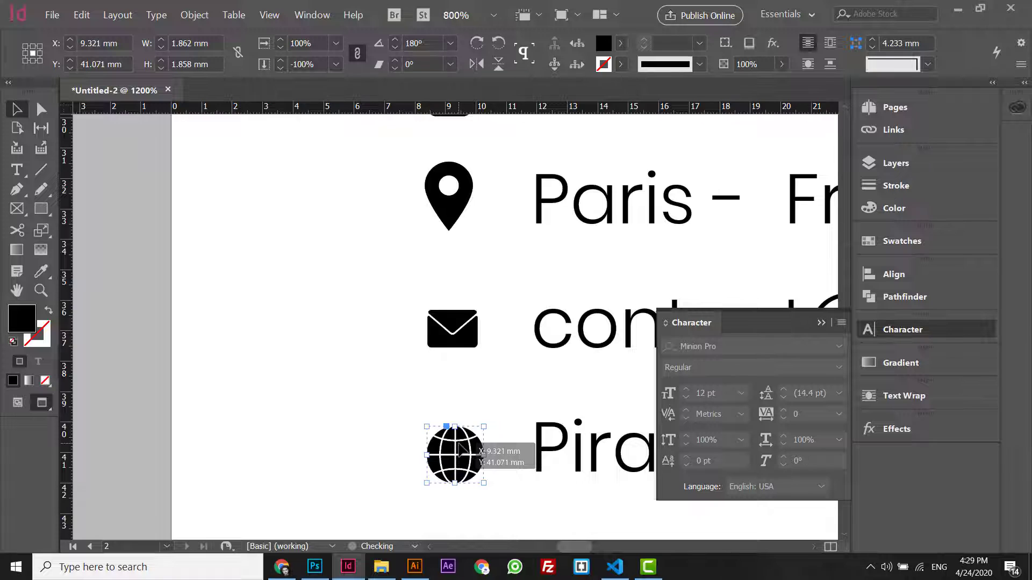
pyautogui.hotkey('ctrl', '-')
pyautogui.hotkey('ctrl', '-')
pyautogui.hotkey('ctrl', '-')
pyautogui.hotkey('ctrl', '-')
pyautogui.hotkey('ctrl', '-')
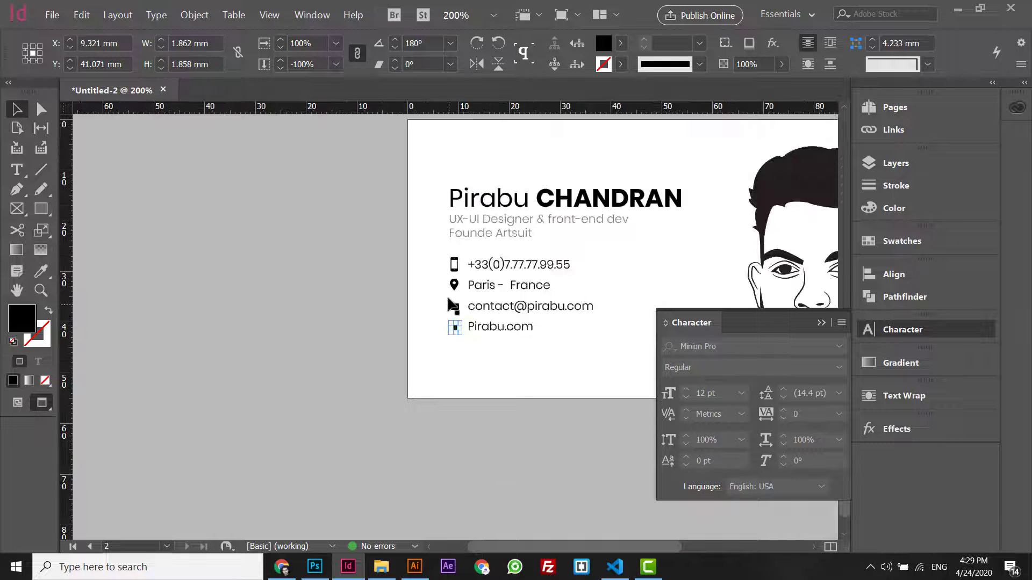
# - Select all four contact icons together
pyautogui.keyDown('shift'); pyautogui.click(453, 306); pyautogui.keyUp('shift')
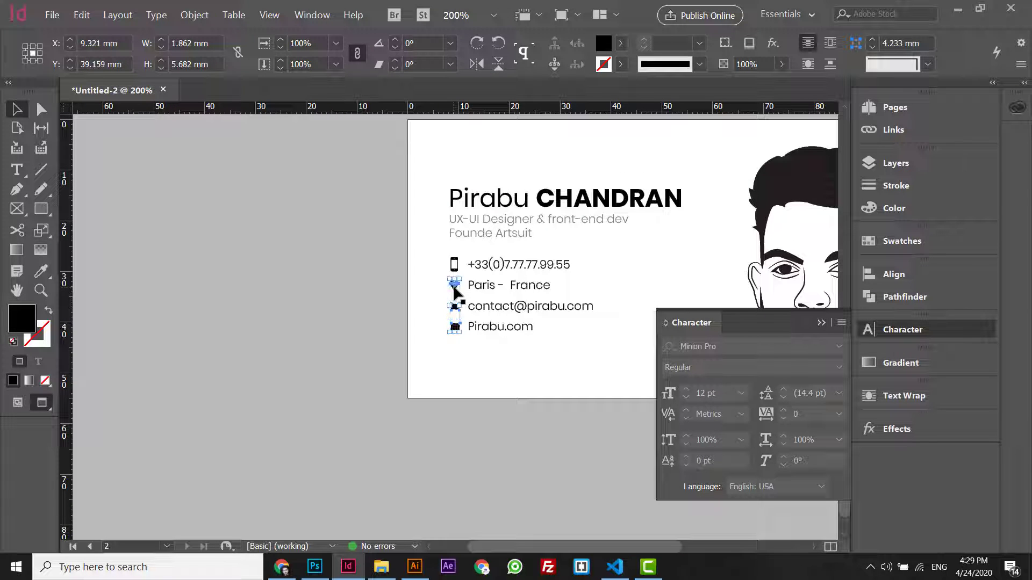
pyautogui.keyDown('shift'); pyautogui.click(454, 286); pyautogui.keyUp('shift')
pyautogui.keyDown('shift'); pyautogui.click(454, 264); pyautogui.keyUp('shift')
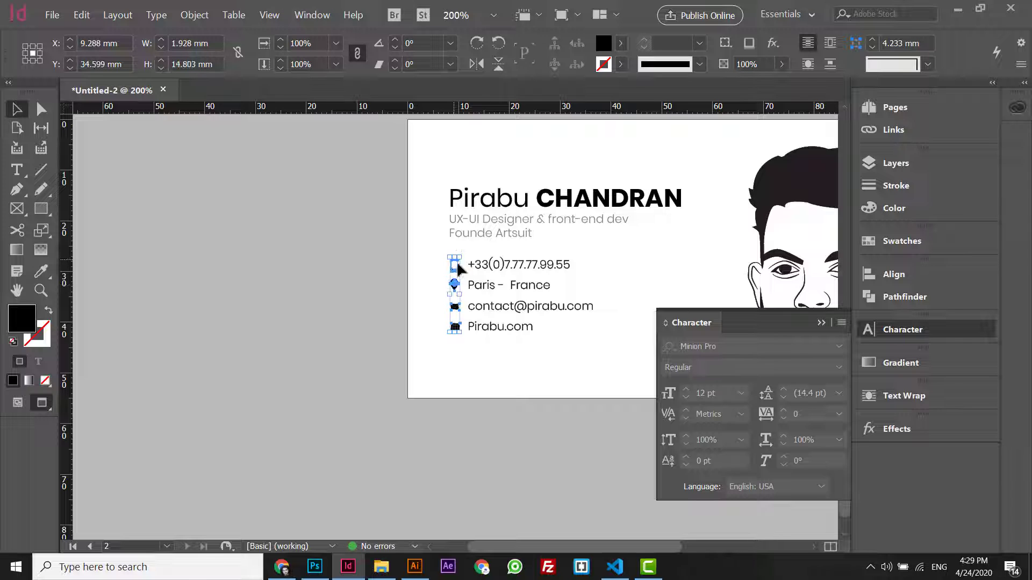
pyautogui.hotkey('ctrl', '=')
pyautogui.hotkey('ctrl', '=')
pyautogui.hotkey('ctrl', '=')
pyautogui.hotkey('ctrl', '=')
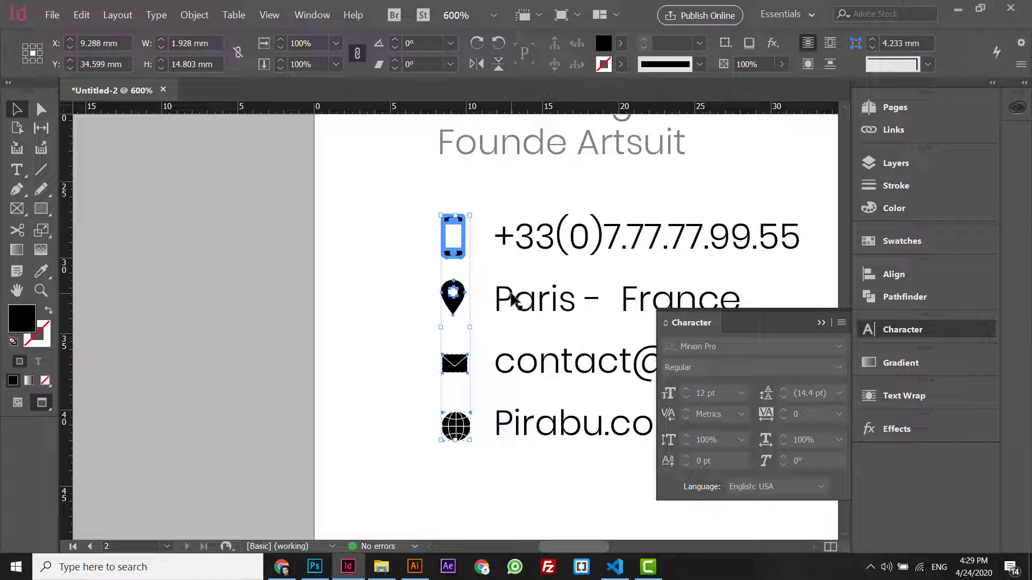
# - Centre the four icons on one vertical line and move the globe slightly lower
pyautogui.click(918, 276)
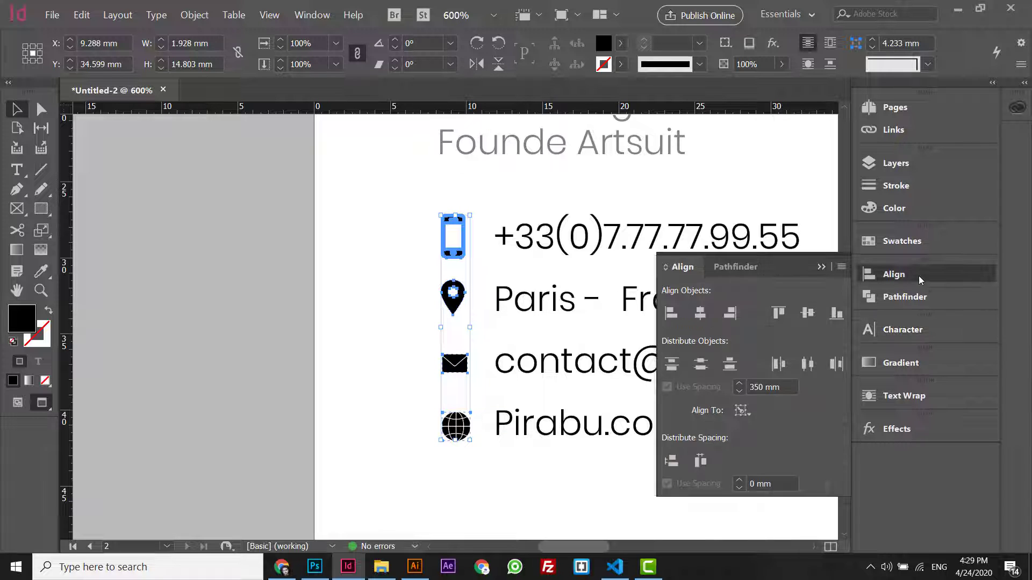
pyautogui.click(701, 315)
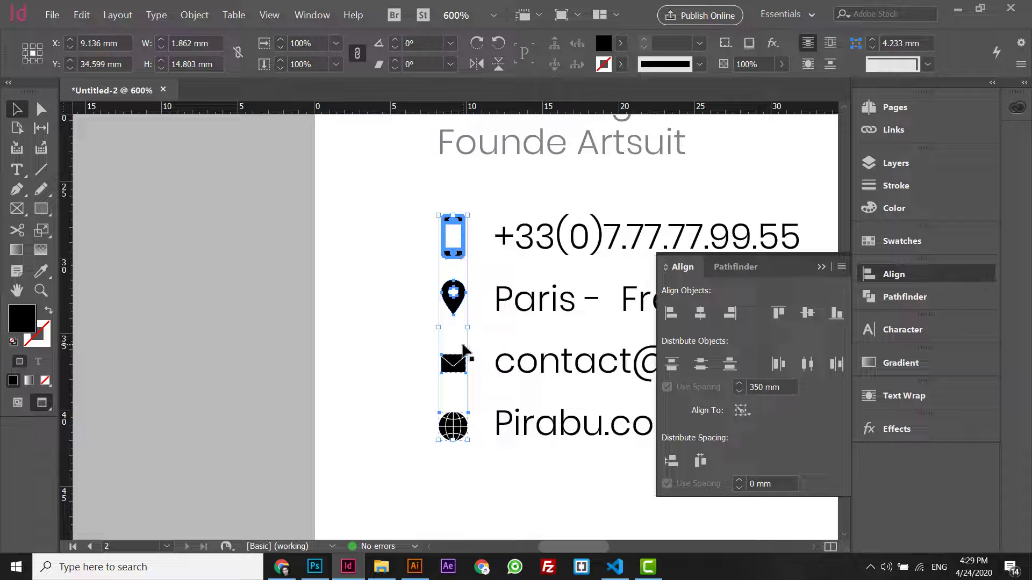
pyautogui.click(408, 370)
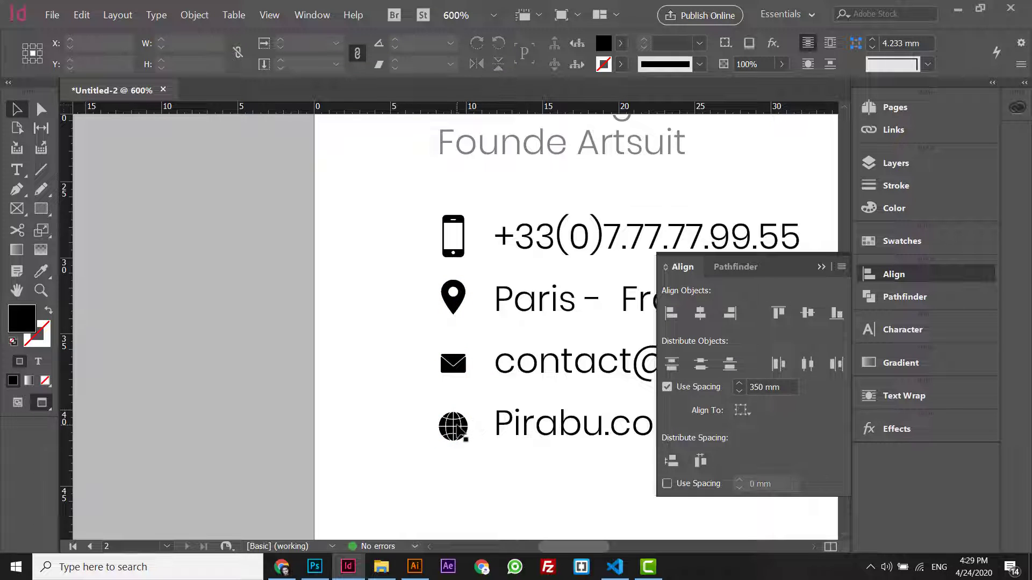
pyautogui.click(454, 427)
pyautogui.moveTo(454, 428); pyautogui.dragTo(455, 433)
pyautogui.hotkey('ctrl', '-')
pyautogui.hotkey('ctrl', '-')
pyautogui.hotkey('ctrl', '-')
pyautogui.hotkey('ctrl', '-')
# - Group the contact lines with their icons and nudge the group up
pyautogui.click(518, 304)
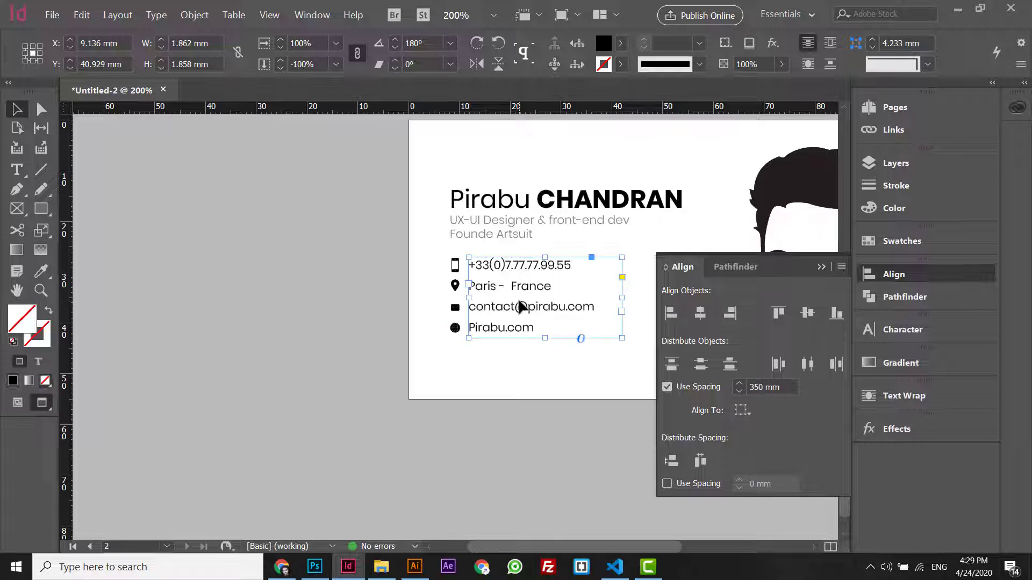
pyautogui.click(293, 324)
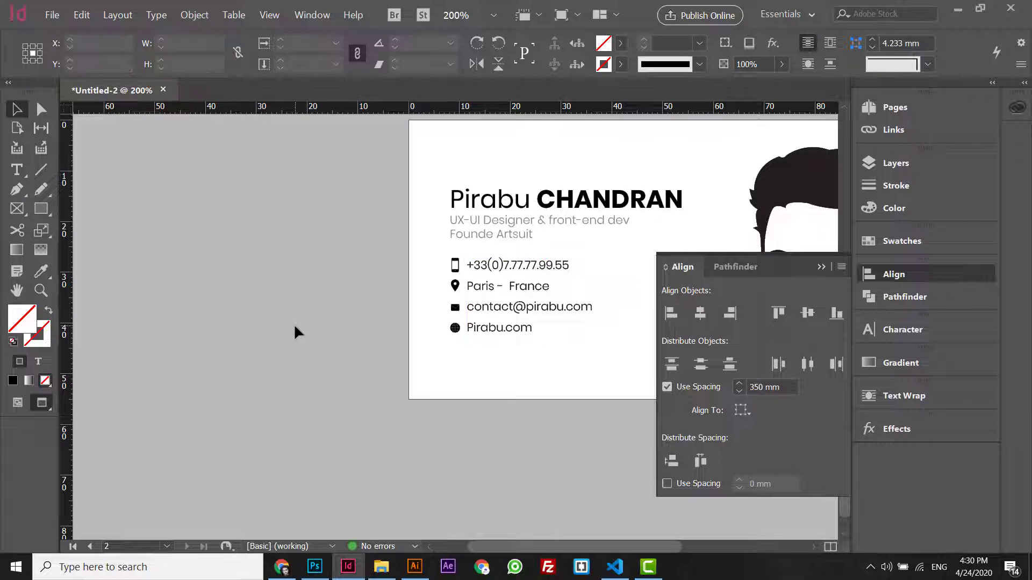
pyautogui.hotkey('ctrl', '-')
pyautogui.hotkey('ctrl', '-')
pyautogui.moveTo(298, 334); pyautogui.dragTo(473, 379)
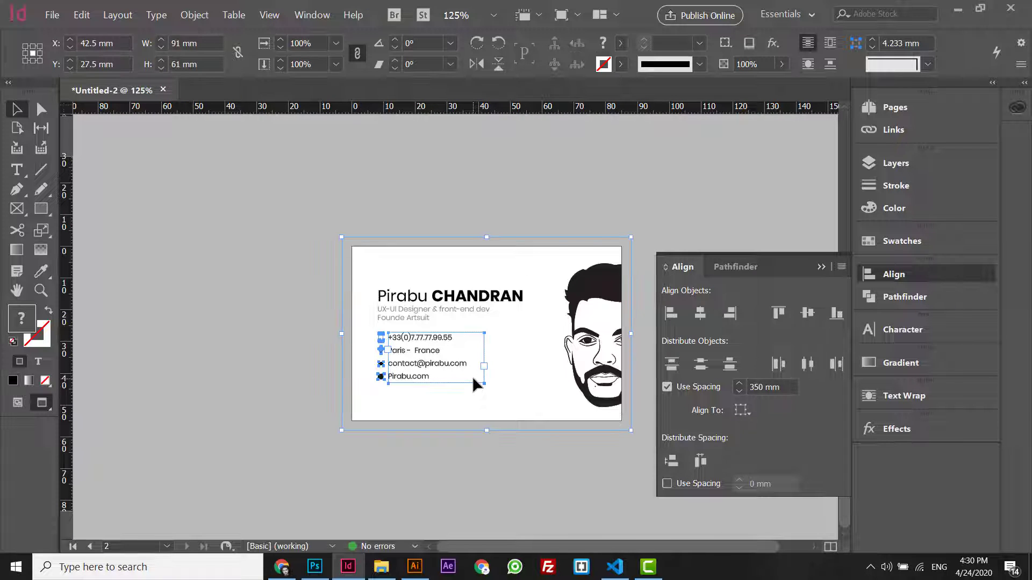
pyautogui.keyDown('shift'); pyautogui.click(367, 257); pyautogui.keyUp('shift')
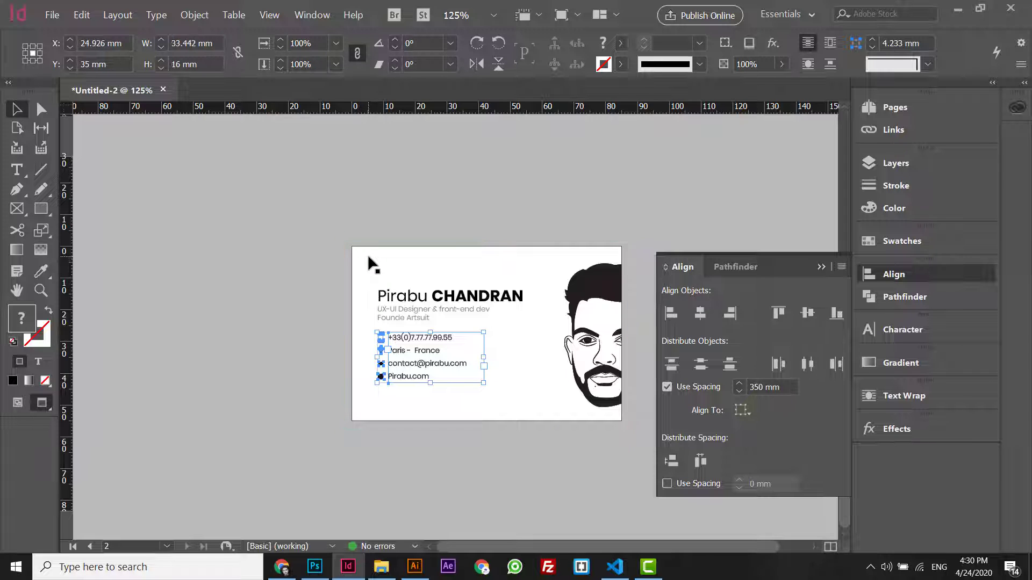
pyautogui.hotkey('ctrl', '=')
pyautogui.hotkey('ctrl', '=')
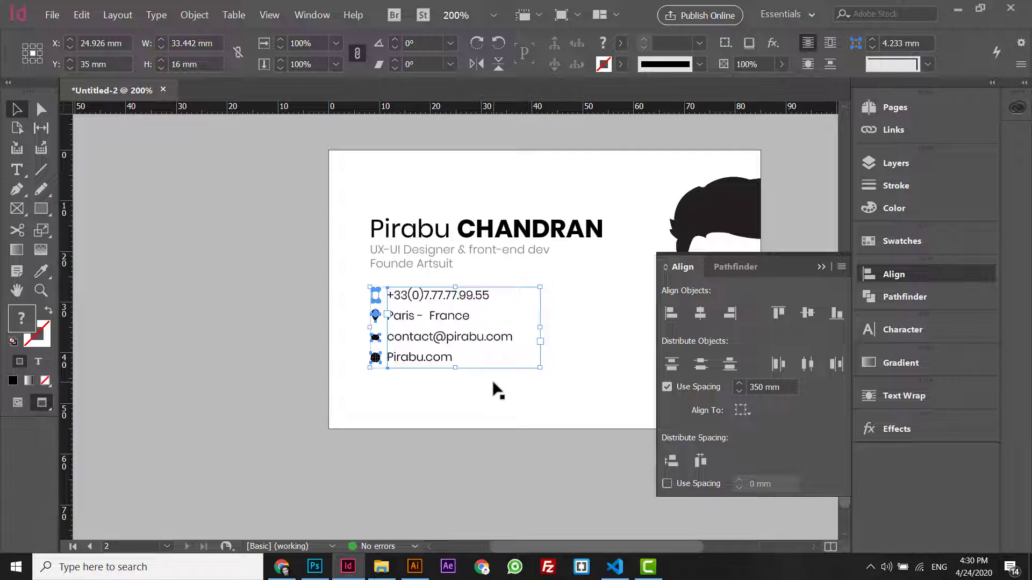
pyautogui.hotkey('ctrl', 'g')
pyautogui.press('Up')
pyautogui.press('Up')
pyautogui.press('Up')
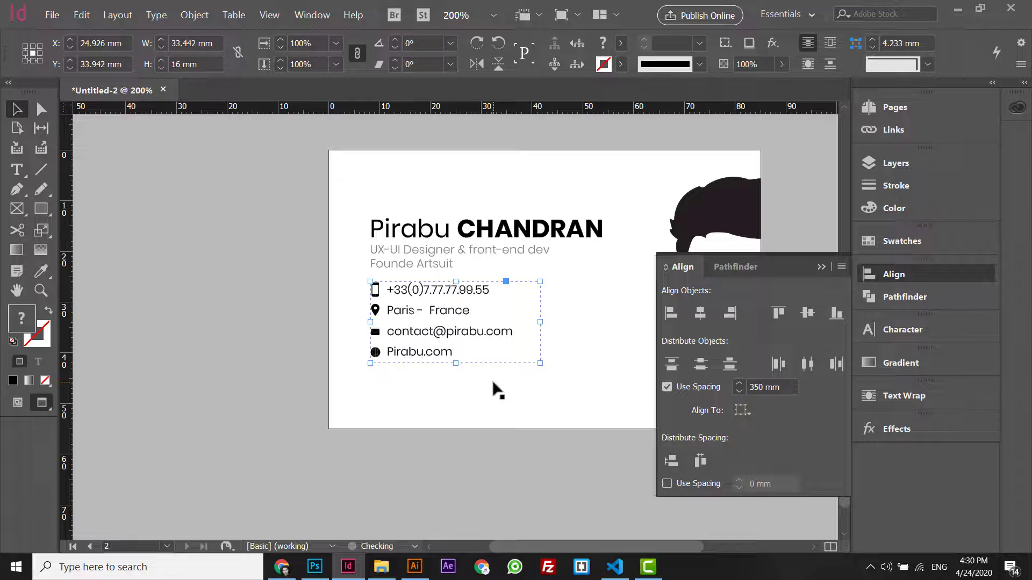
# - Nudge the name, subtitle and contact group down, then slightly back up
pyautogui.moveTo(294, 208); pyautogui.dragTo(433, 265)
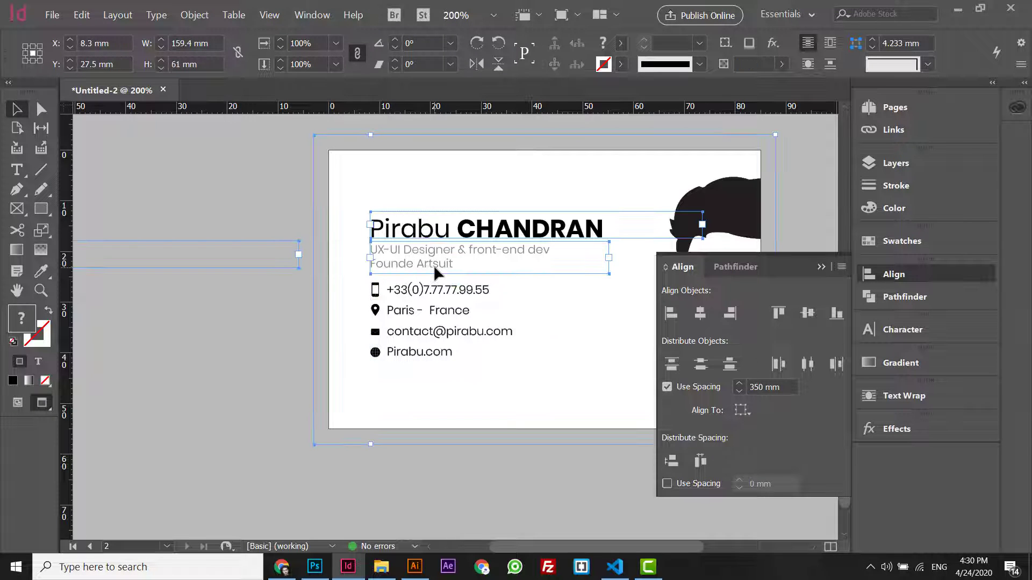
pyautogui.click(285, 210)
pyautogui.click(507, 269)
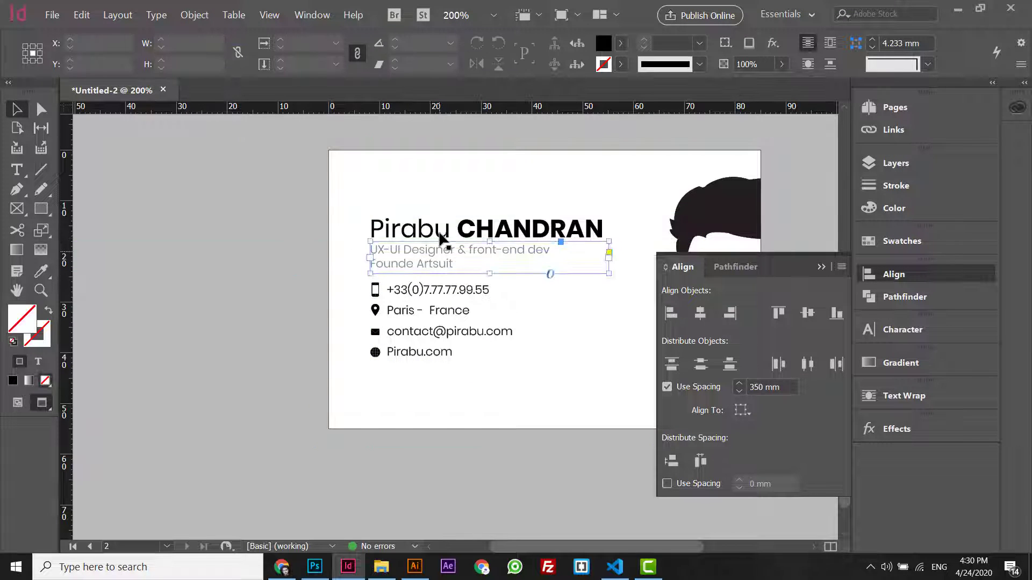
pyautogui.keyDown('shift'); pyautogui.click(439, 236); pyautogui.keyUp('shift')
pyautogui.keyDown('shift'); pyautogui.click(419, 331); pyautogui.keyUp('shift')
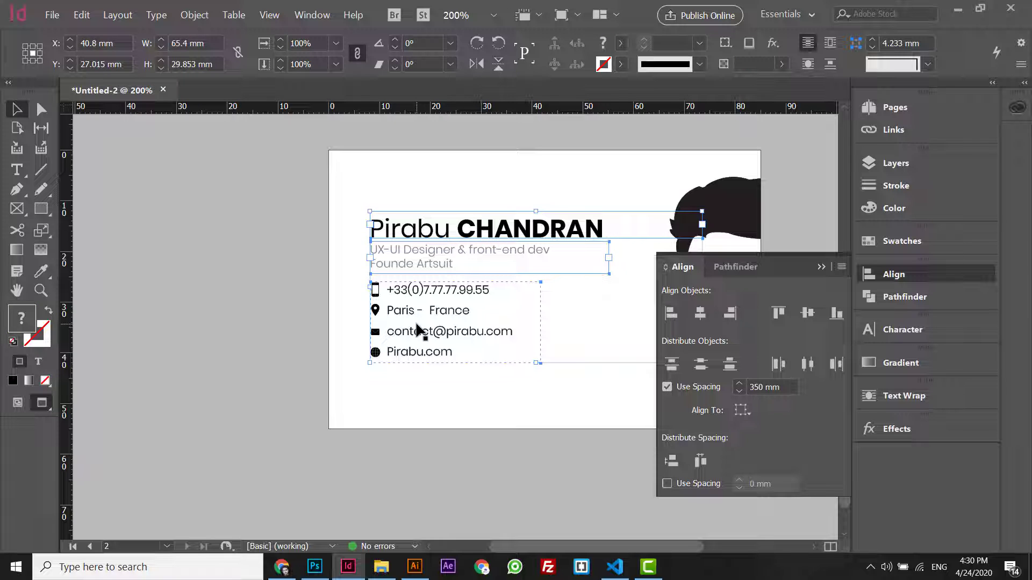
pyautogui.press('Down')
pyautogui.press('Down')
pyautogui.press('Down')
pyautogui.press('Down')
pyautogui.press('Down')
pyautogui.press('Down')
pyautogui.hotkey('ctrl', '-')
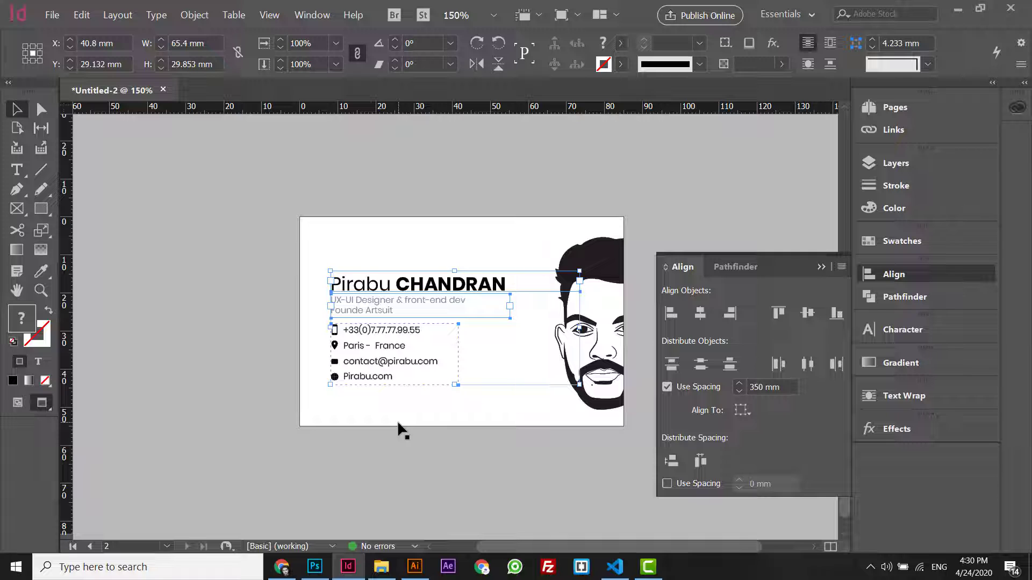
pyautogui.press('Up')
pyautogui.press('Up')
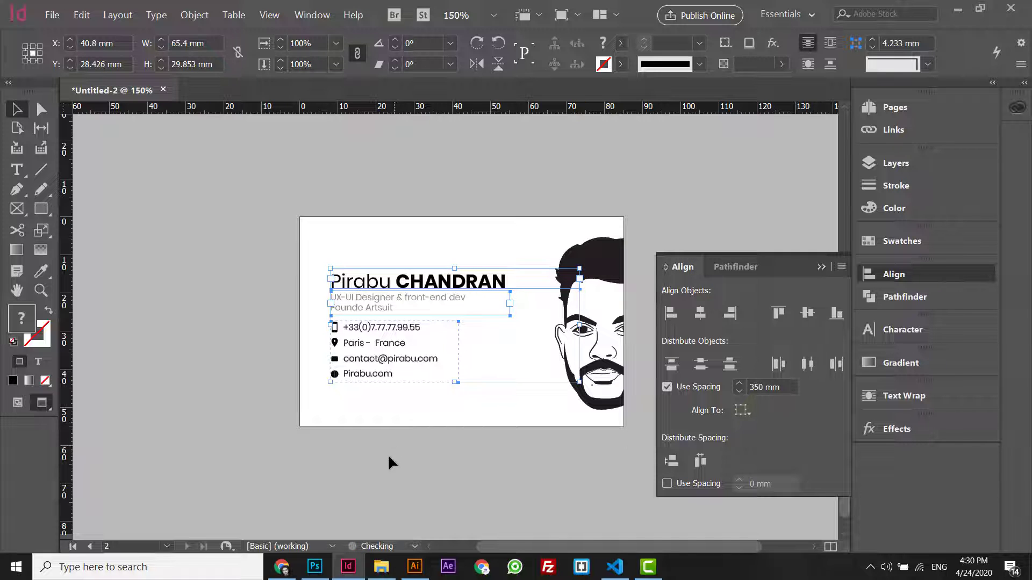
pyautogui.click(387, 453)
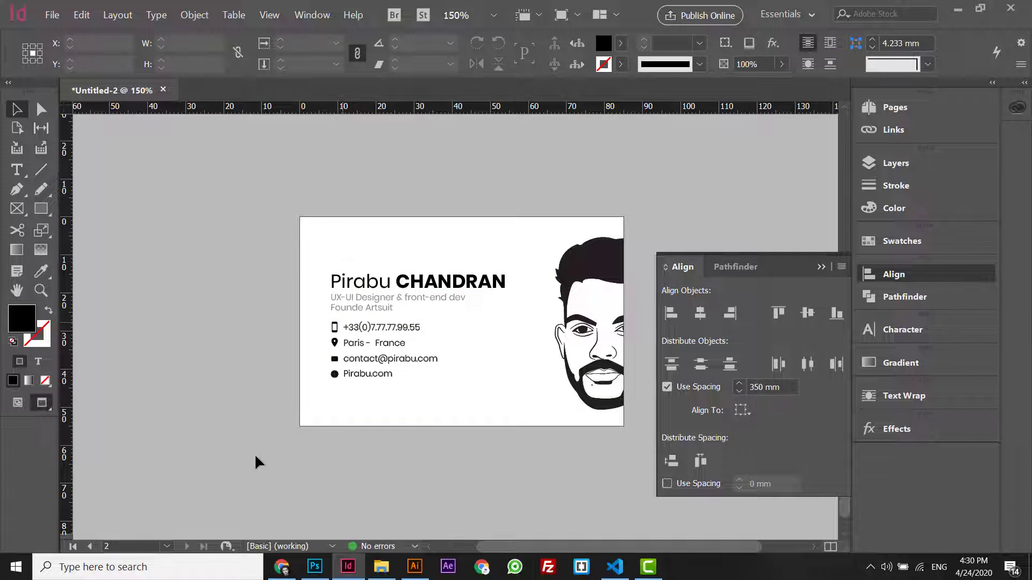
pyautogui.click(281, 567)
# - Inspect the pirabu.com page's code and styles in DevTools, then return to the card
pyautogui.click(209, 11)
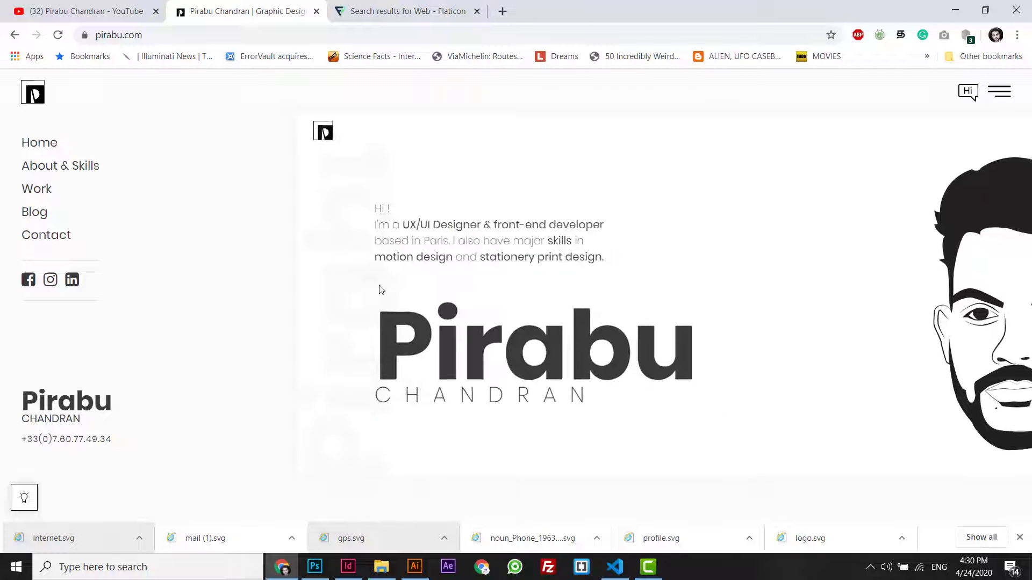
pyautogui.rightClick(44, 284)
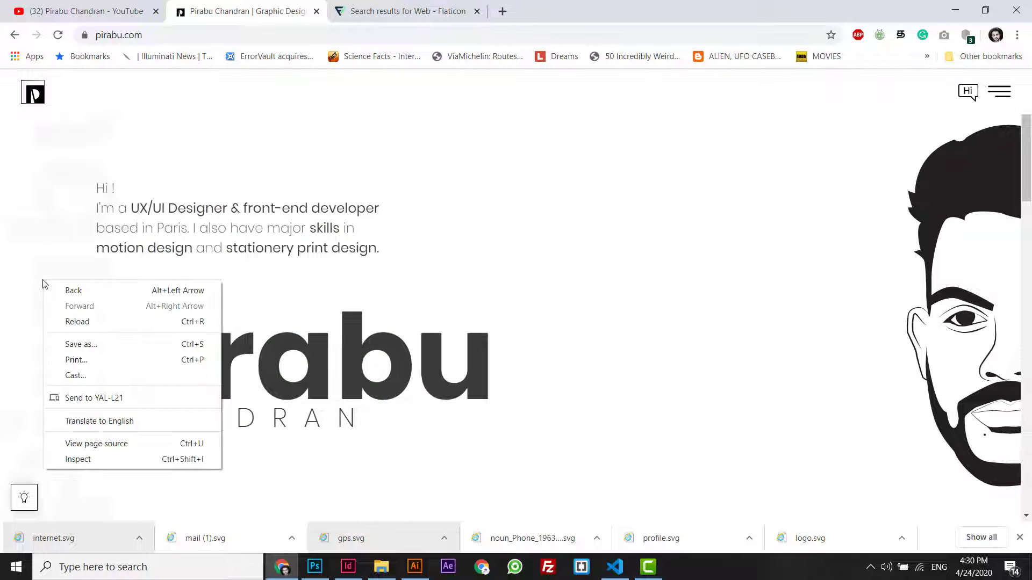
pyautogui.click(92, 456)
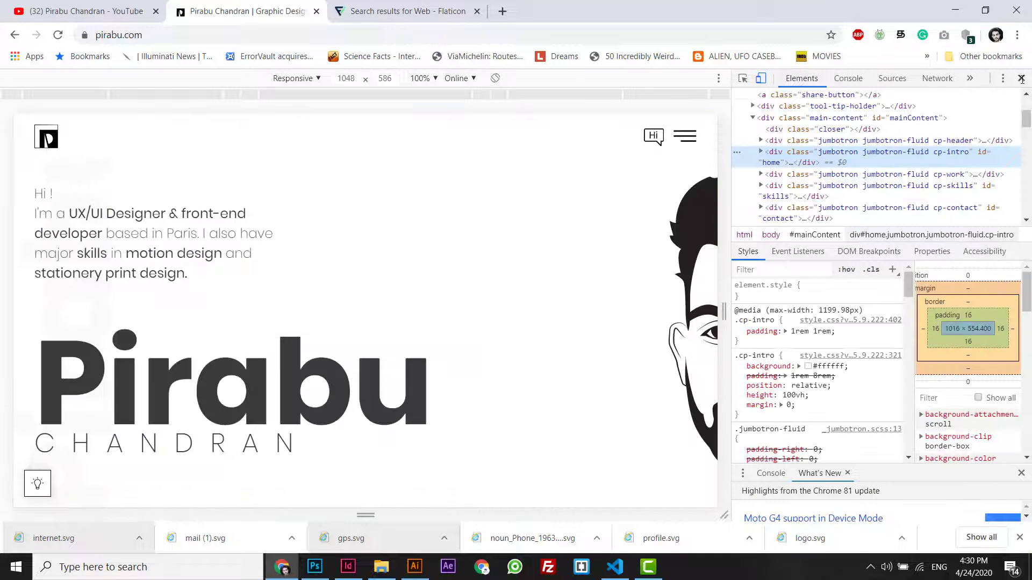
pyautogui.click(1023, 79)
pyautogui.hotkey('alt', 'Tab')
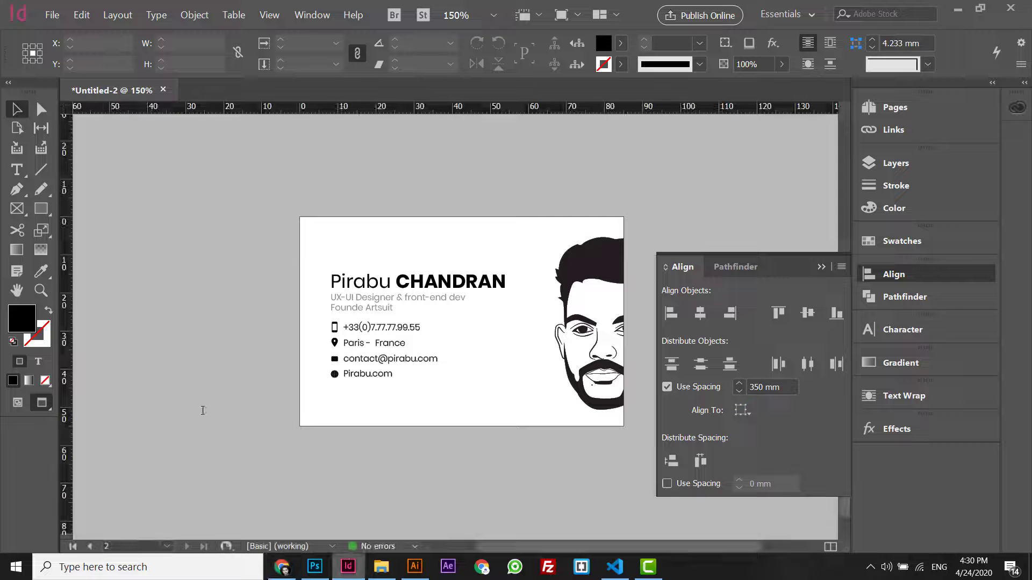
# - Draw a text frame across the top of the card and type 'PirabuOn'
pyautogui.click(17, 169)
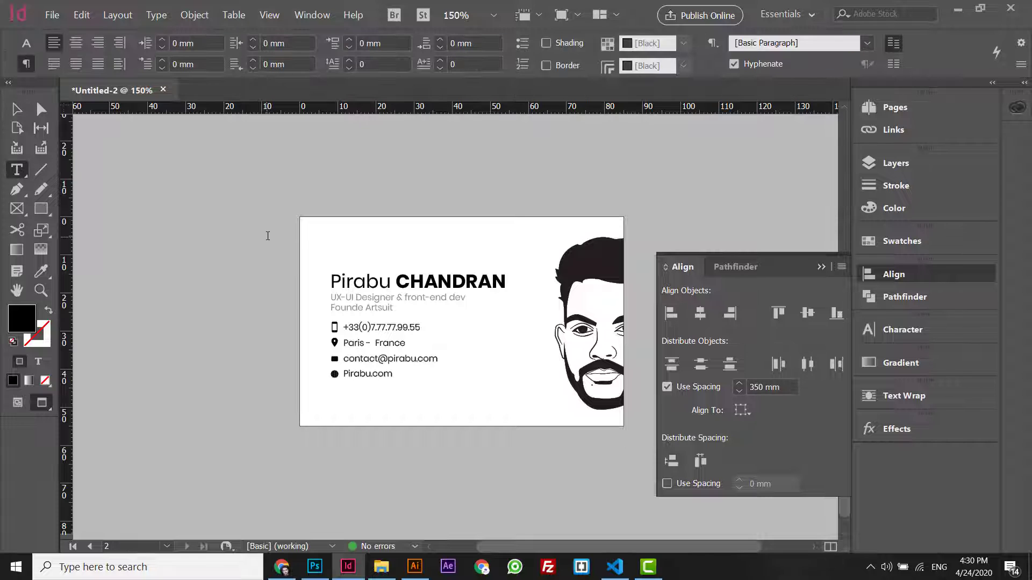
pyautogui.press('w')
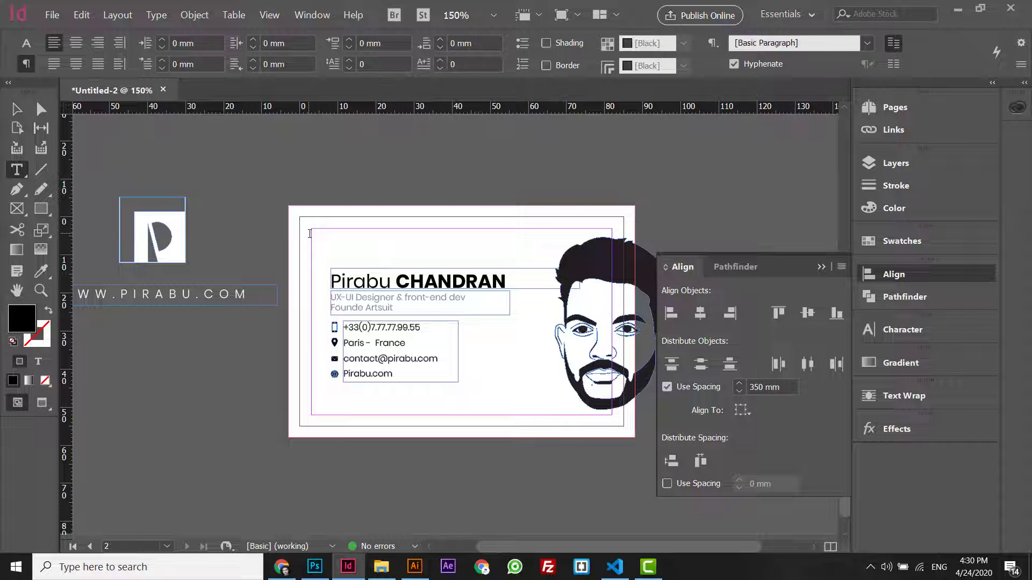
pyautogui.moveTo(274, 183); pyautogui.dragTo(611, 241)
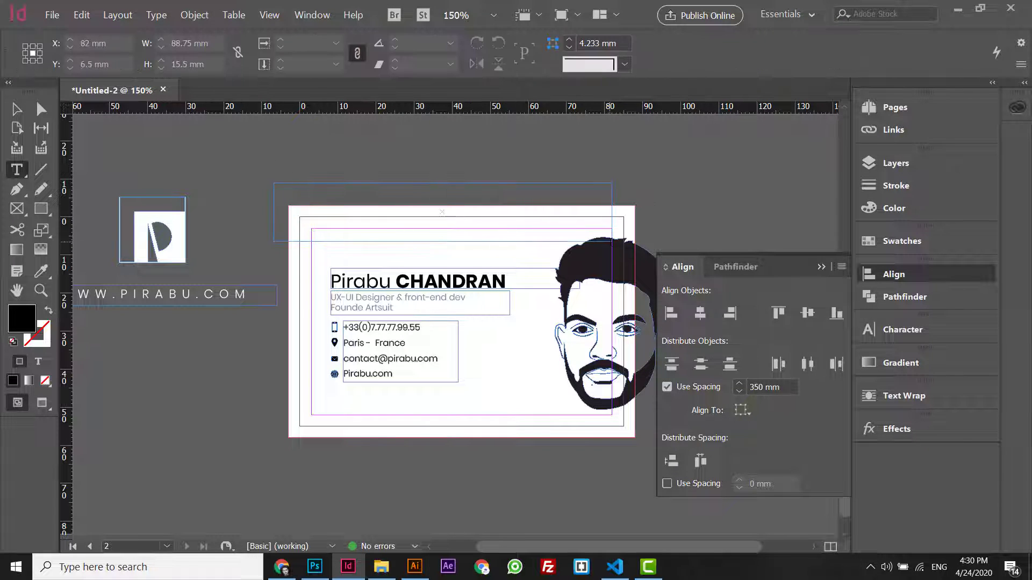
pyautogui.write('Pirabu')
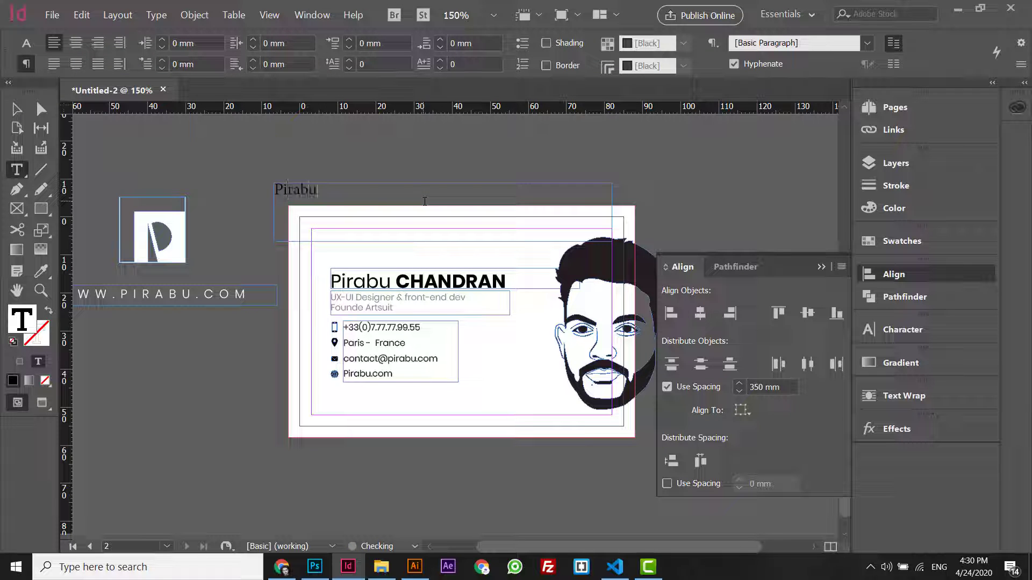
pyautogui.write('On')
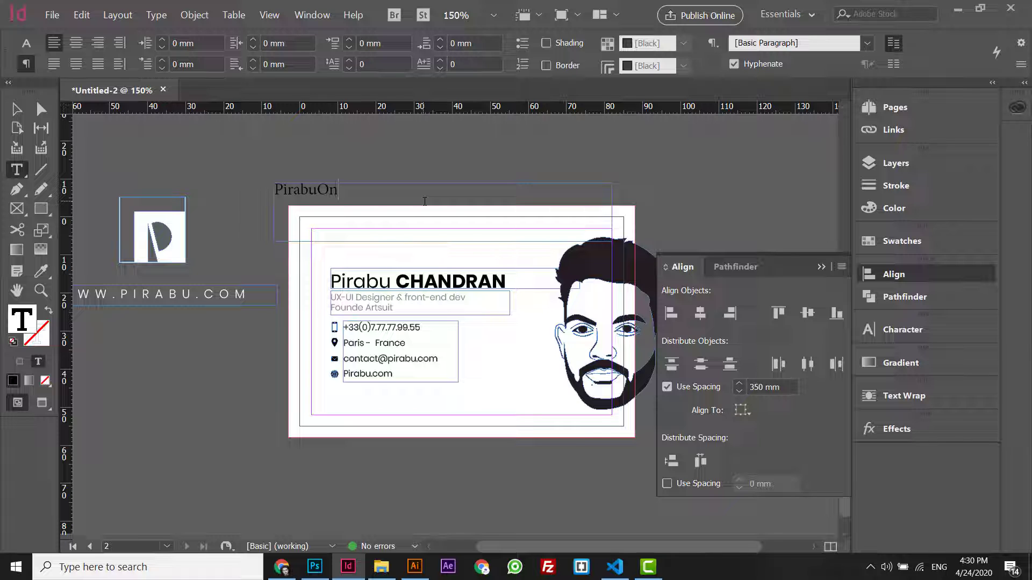
pyautogui.hotkey('ctrl', 'a')
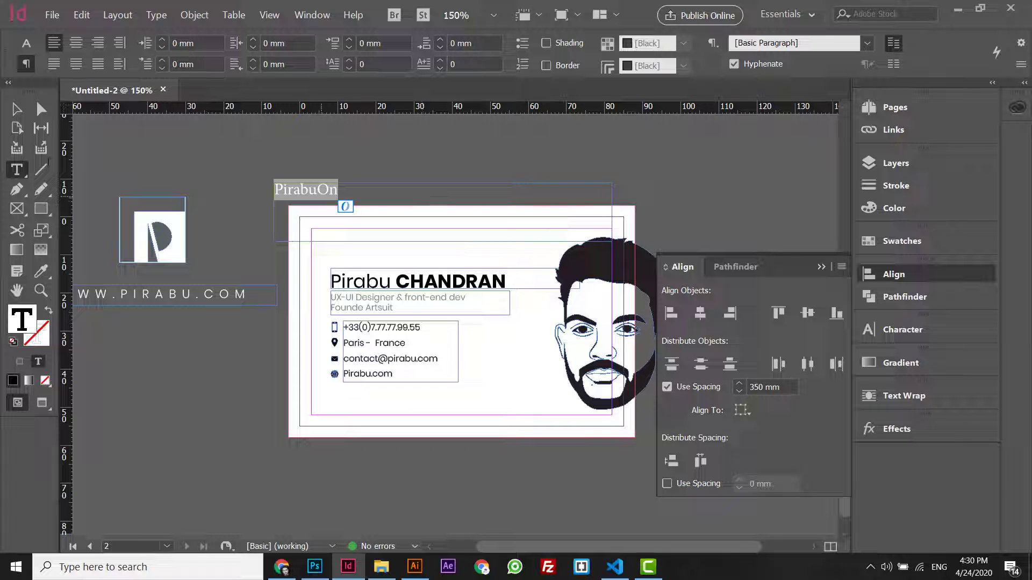
# - Set the PirabuOn text to Poppins ExtraBold
pyautogui.hotkey('ctrl', 'alt', '7')
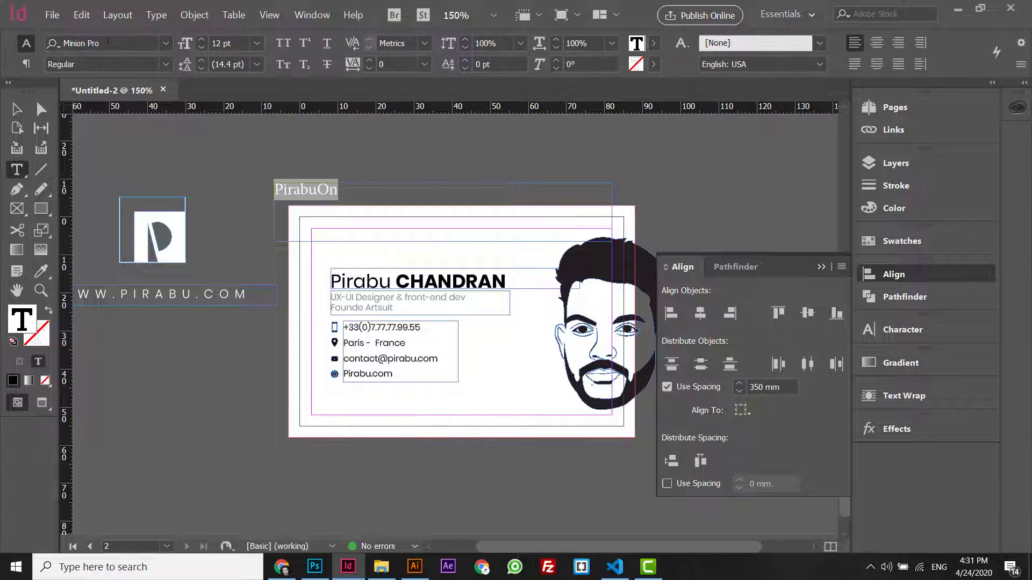
pyautogui.click(108, 42)
pyautogui.write('pop')
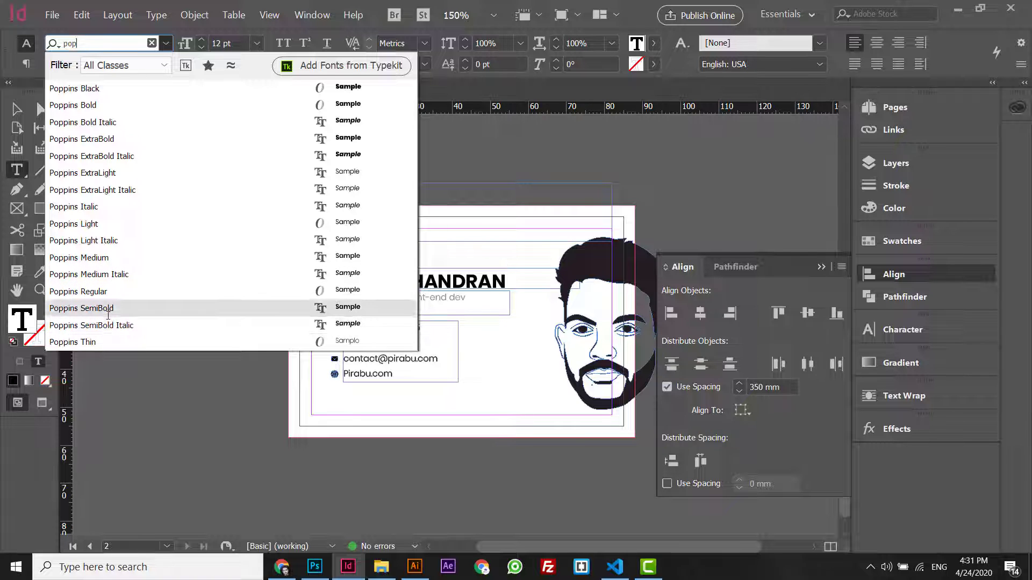
pyautogui.click(96, 138)
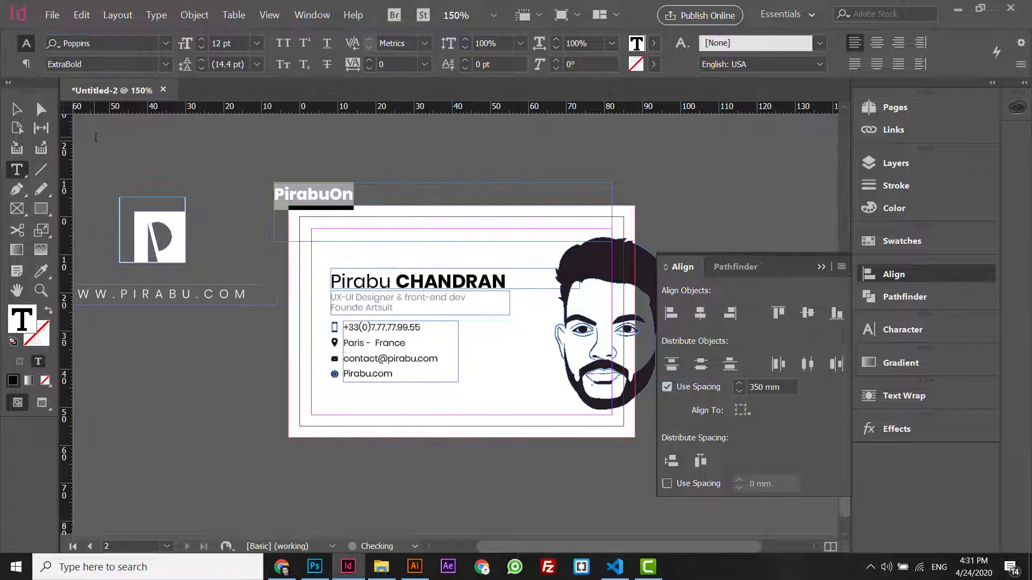
# - Position the large PirabuOn heading just below the name
pyautogui.press('Escape')
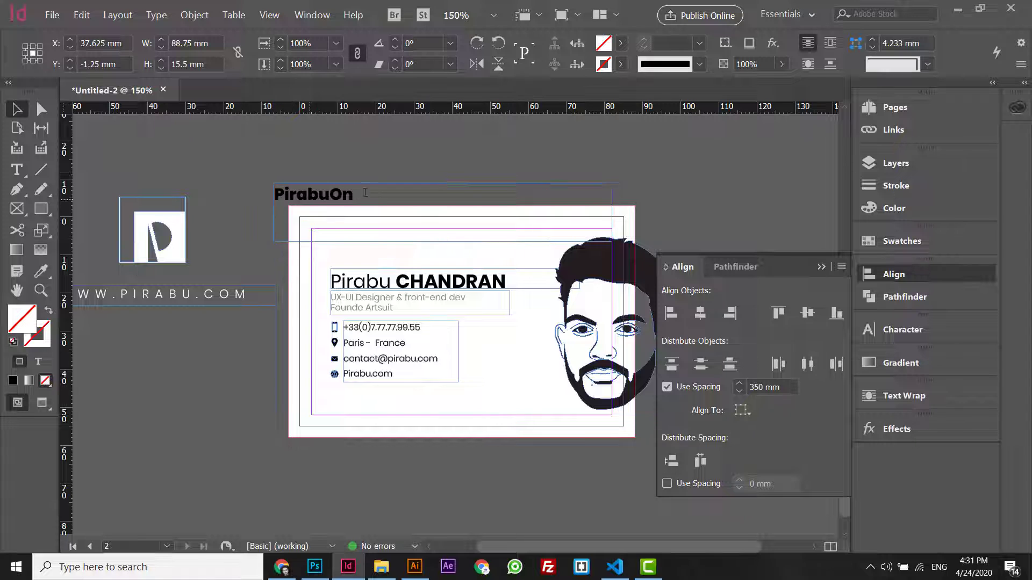
pyautogui.moveTo(356, 198); pyautogui.dragTo(418, 191)
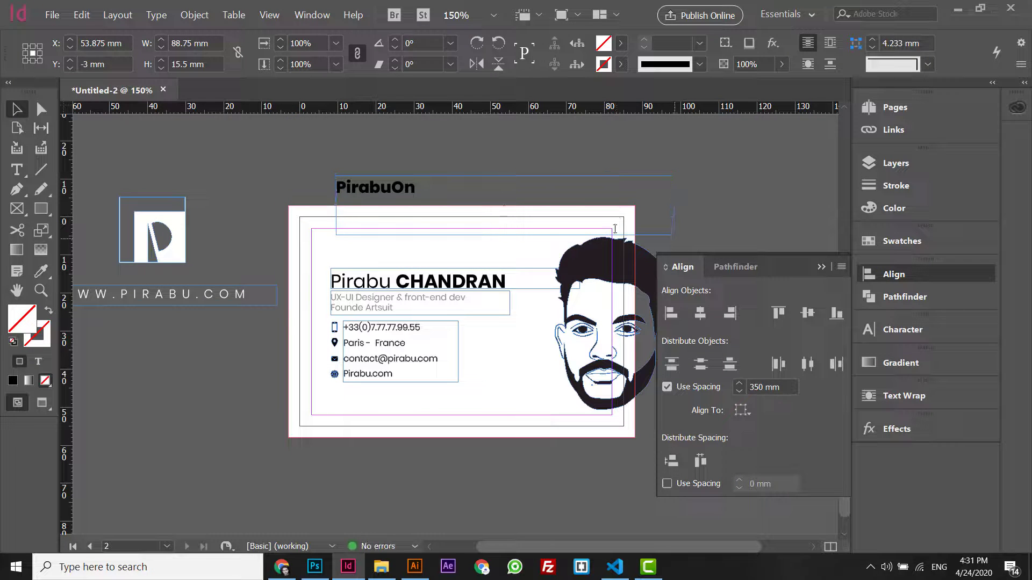
pyautogui.moveTo(676, 242); pyautogui.dragTo(366, 186)
pyautogui.hotkey('ctrl', 'z')
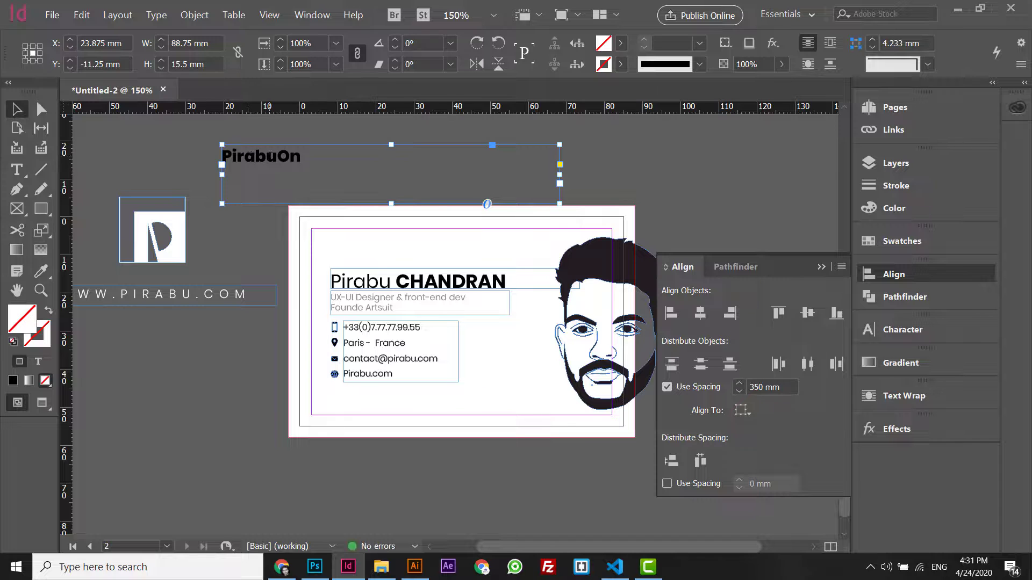
pyautogui.hotkey('ctrl', 'alt', 'c')
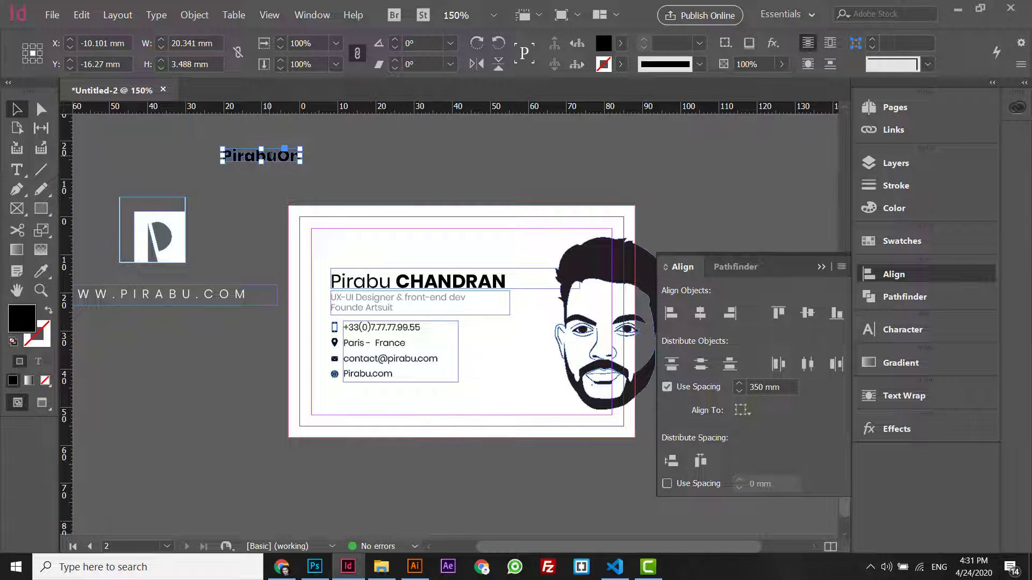
pyautogui.hotkey('ctrl', 'z')
pyautogui.hotkey('ctrl', 'z')
pyautogui.hotkey('ctrl', 'z')
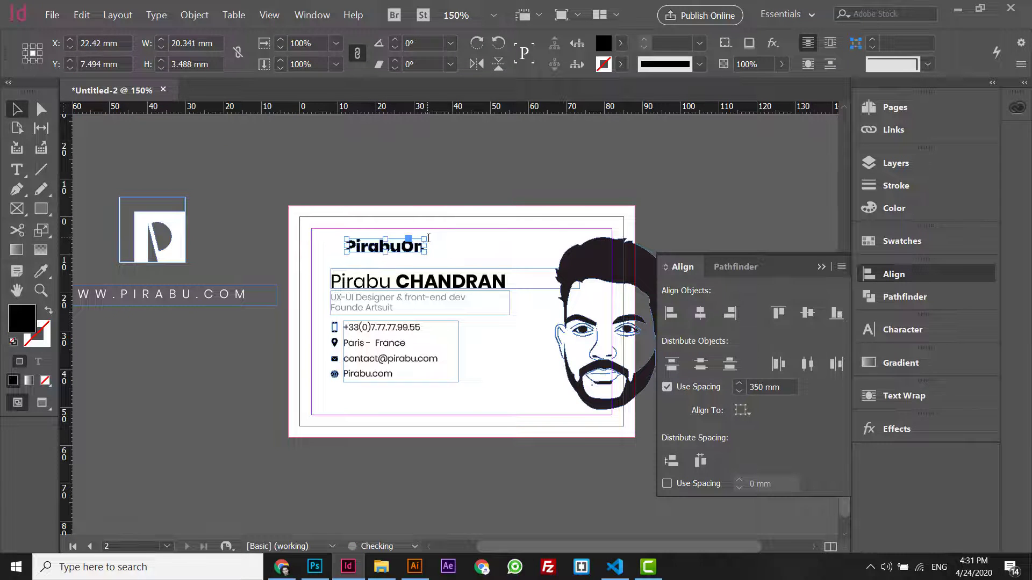
pyautogui.hotkey('ctrl', 'z')
pyautogui.hotkey('ctrl', 'z')
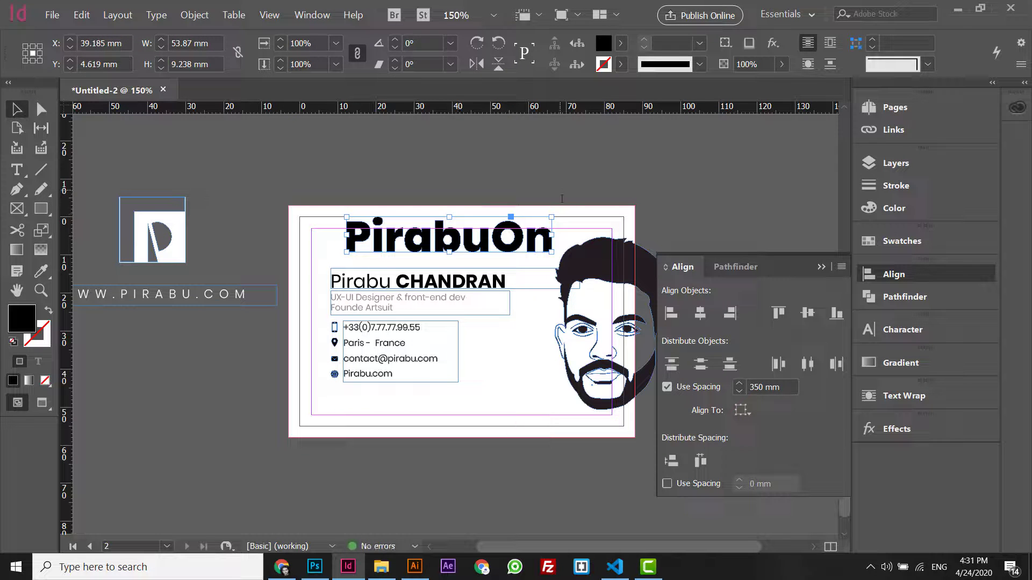
pyautogui.moveTo(505, 255); pyautogui.dragTo(486, 340)
pyautogui.hotkey('ctrl', '=')
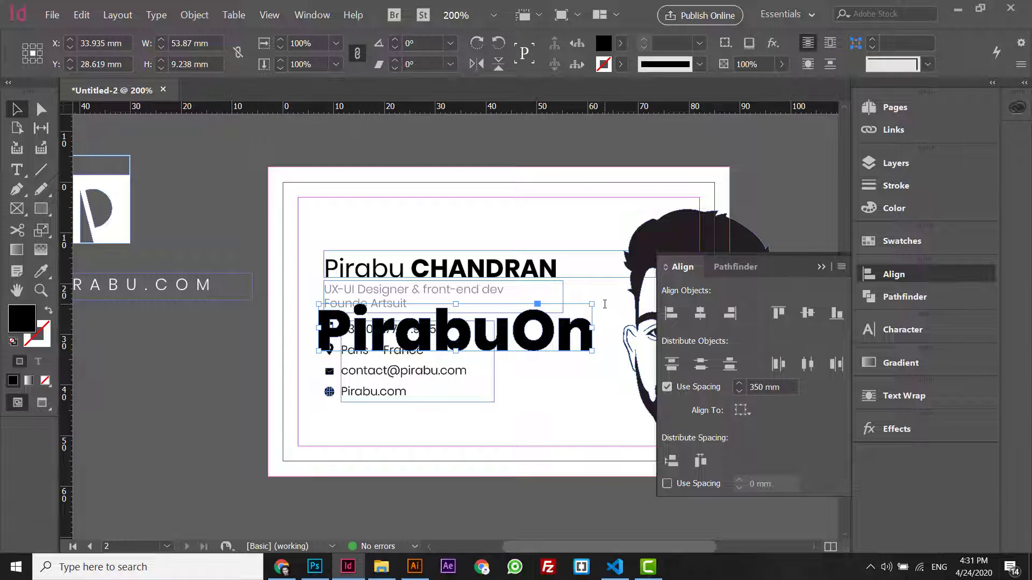
# - Rotate the PirabuOn text frame to exactly 90° and move it to the card's left margin
pyautogui.hotkey('ctrl', 'alt', '9')
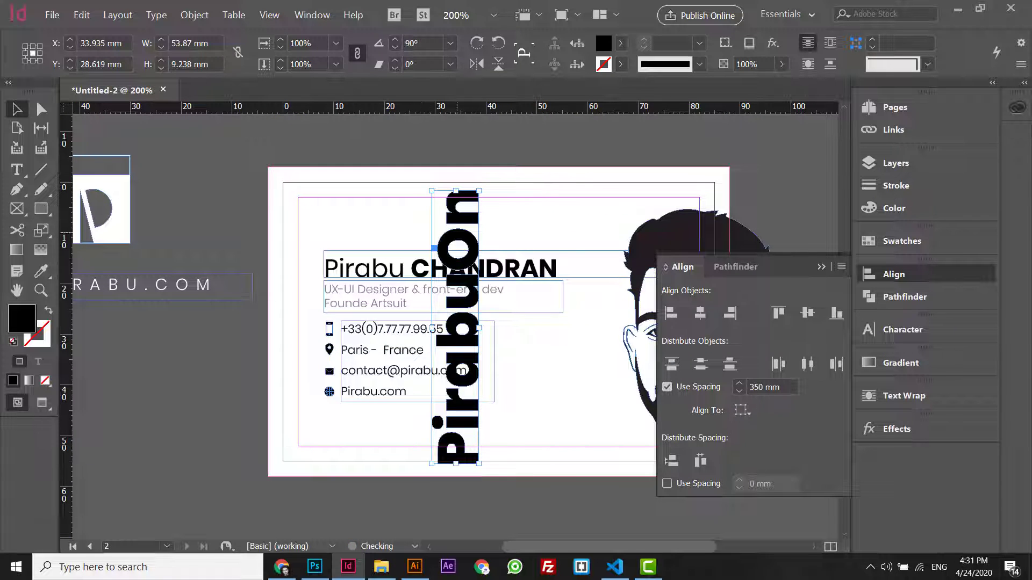
pyautogui.hotkey('ctrl', 'z')
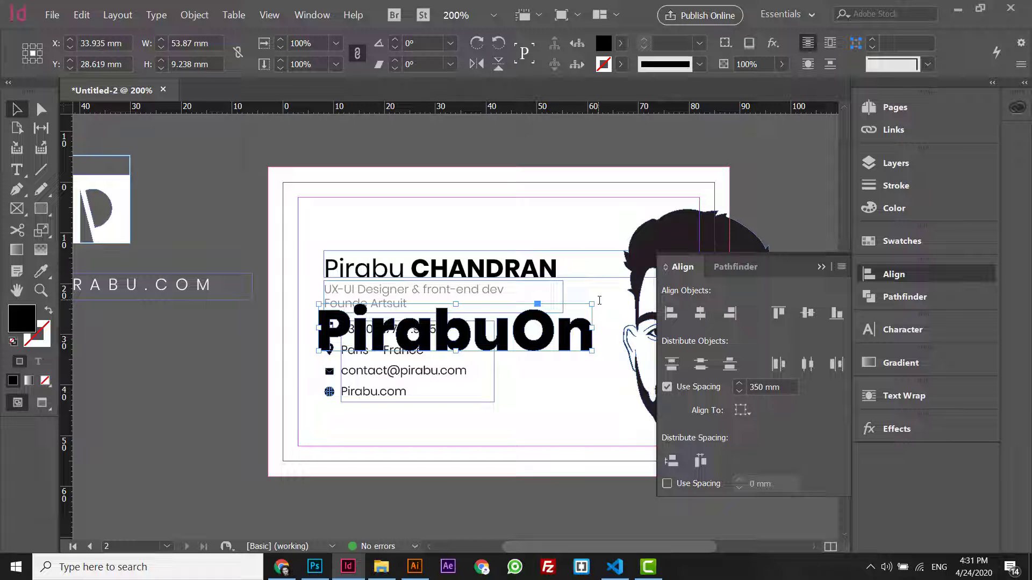
pyautogui.moveTo(599, 300); pyautogui.dragTo(442, 211)
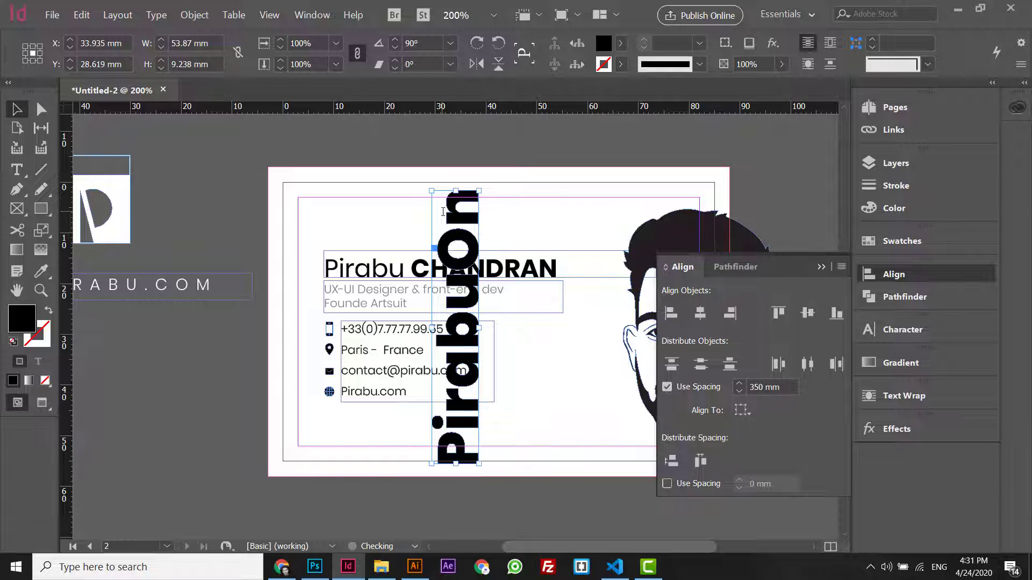
pyautogui.click(422, 43)
pyautogui.write('85')
pyautogui.press('Return')
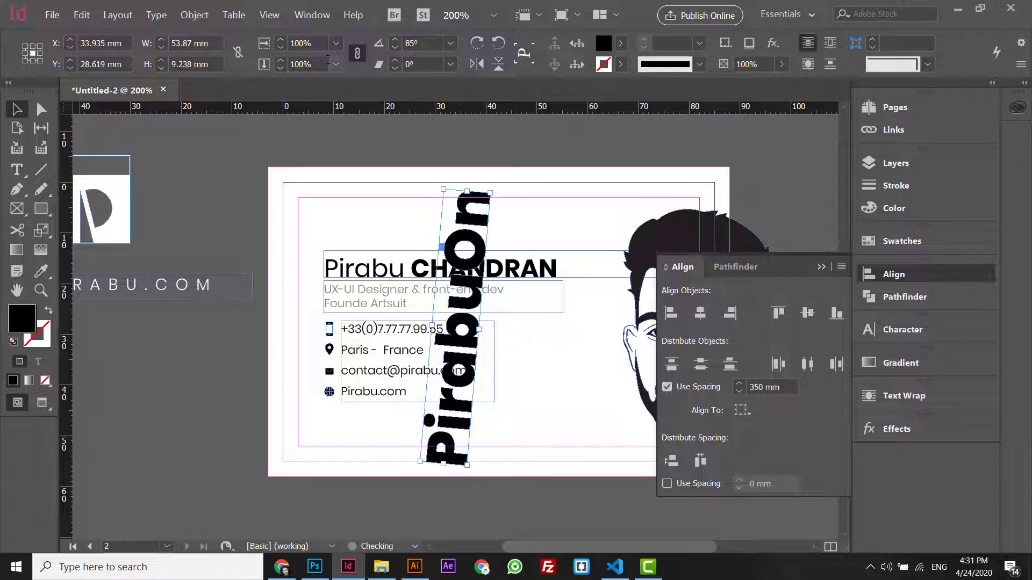
pyautogui.click(417, 43)
pyautogui.write('90')
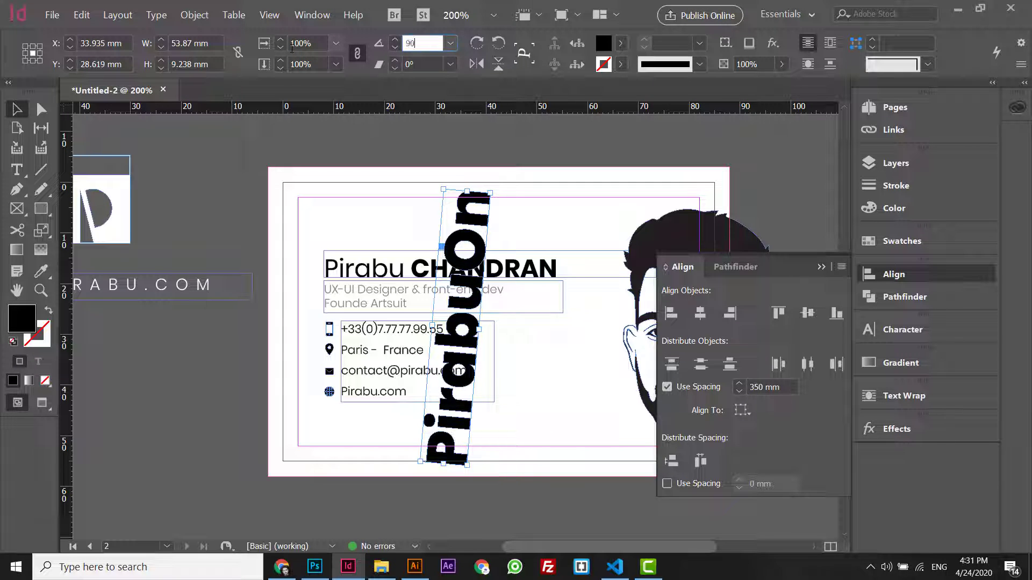
pyautogui.press('Return')
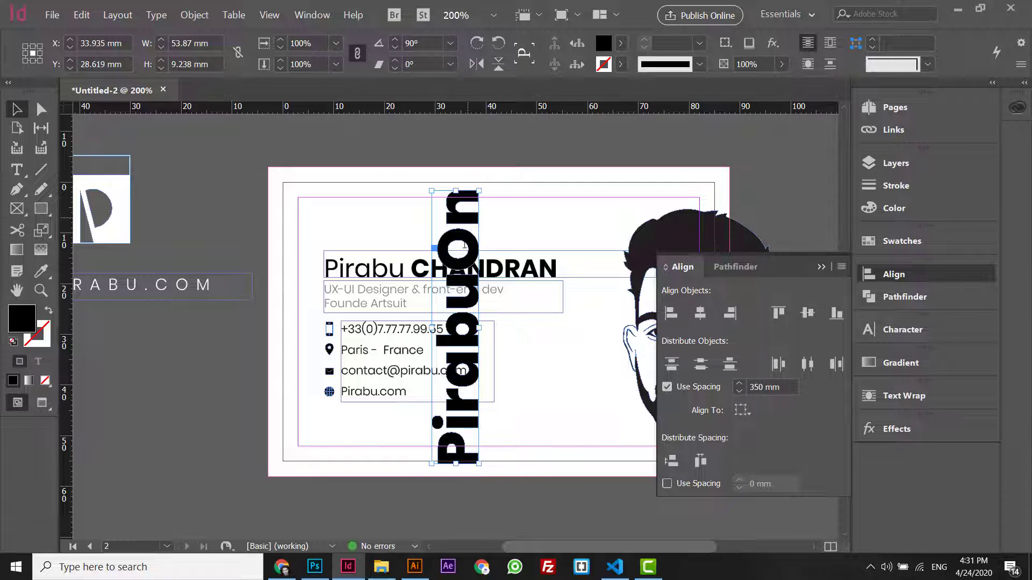
pyautogui.moveTo(430, 238); pyautogui.dragTo(332, 223)
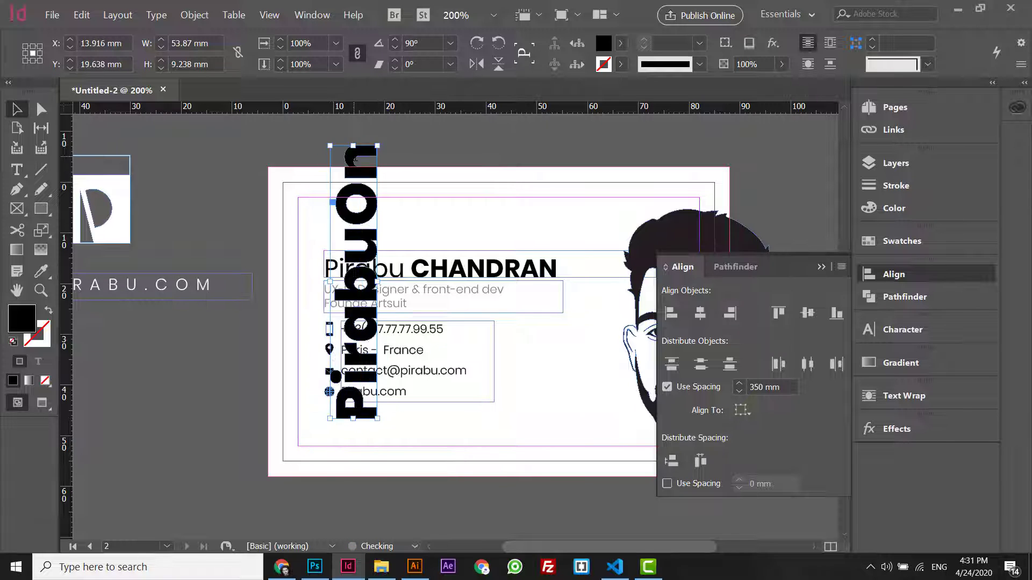
# - Enlarge the vertical PirabuOn text, trim it back slightly and nudge it down
pyautogui.moveTo(347, 173); pyautogui.dragTo(372, 135)
pyautogui.hotkey('ctrl', '-')
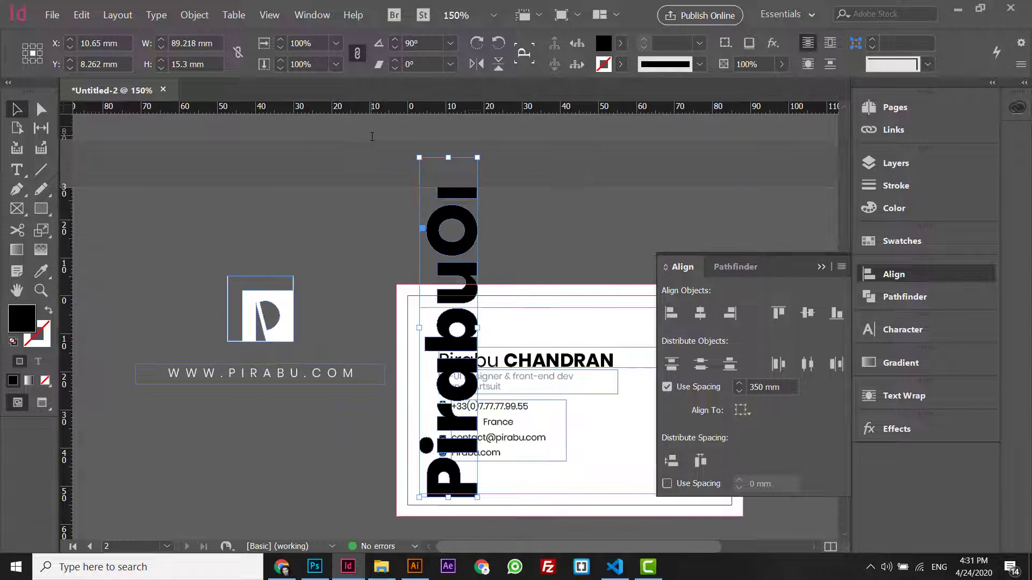
pyautogui.moveTo(448, 157); pyautogui.dragTo(448, 178)
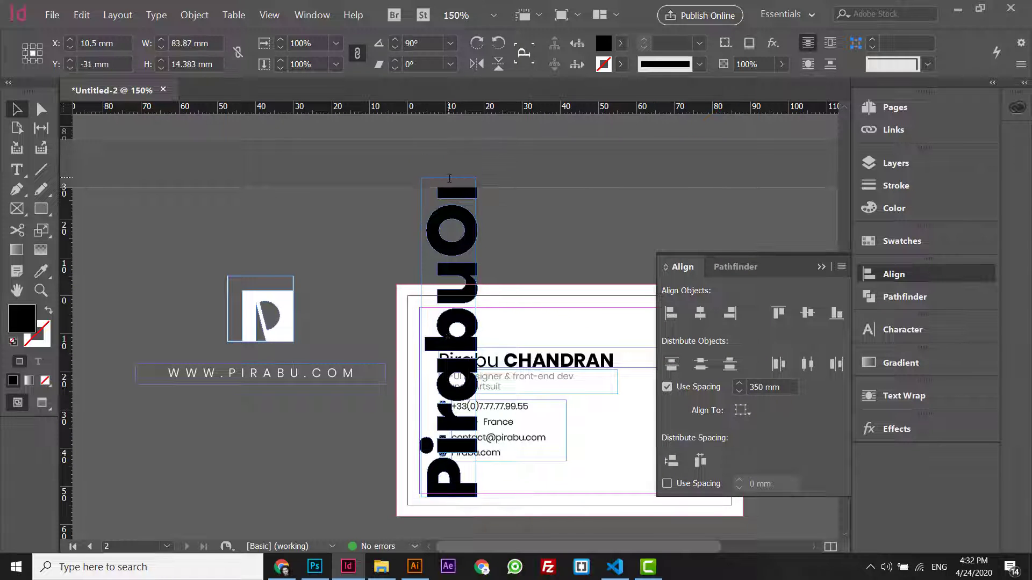
pyautogui.hotkey('ctrl', '=')
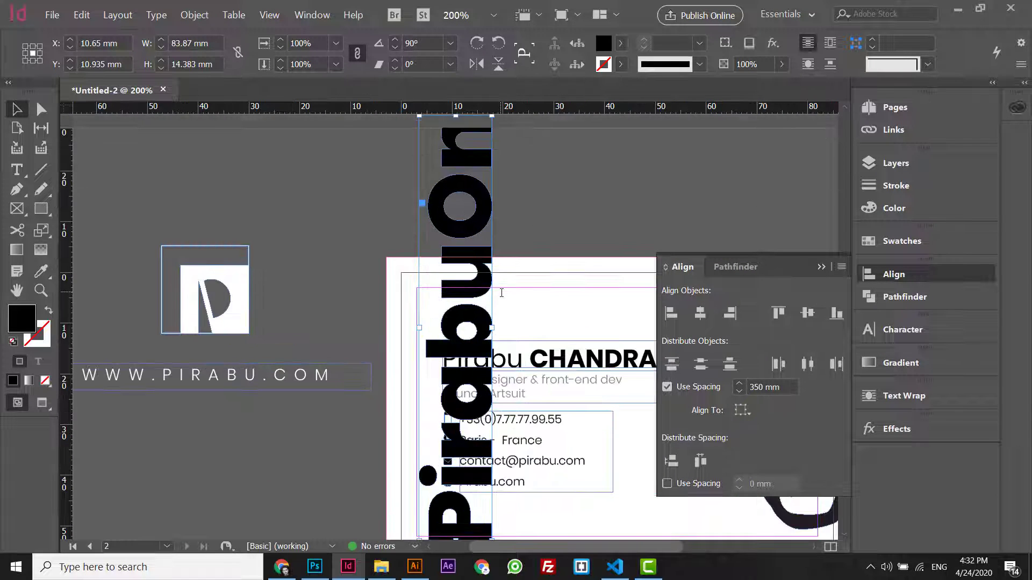
pyautogui.press('Down')
pyautogui.hotkey('ctrl', '-')
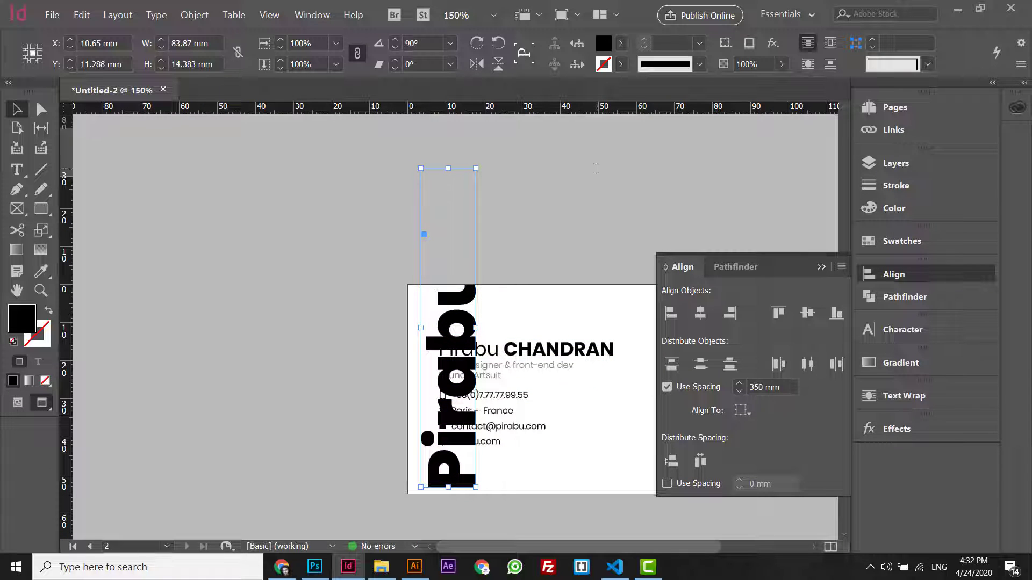
# - Fade the vertical PirabuOn text to 7% opacity
pyautogui.click(743, 65)
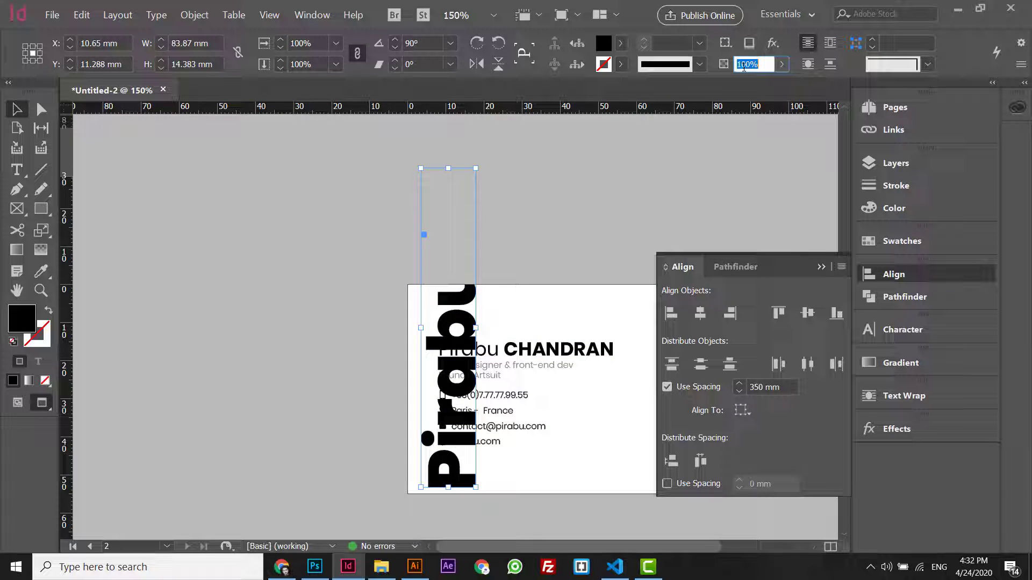
pyautogui.write('7')
pyautogui.press('Return')
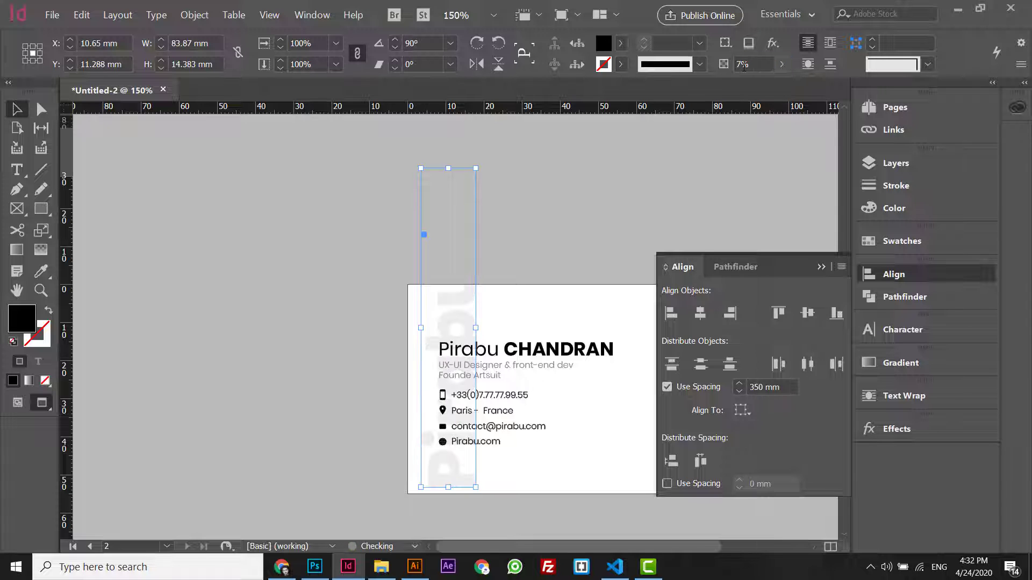
pyautogui.hotkey('ctrl', '=')
pyautogui.click(398, 256)
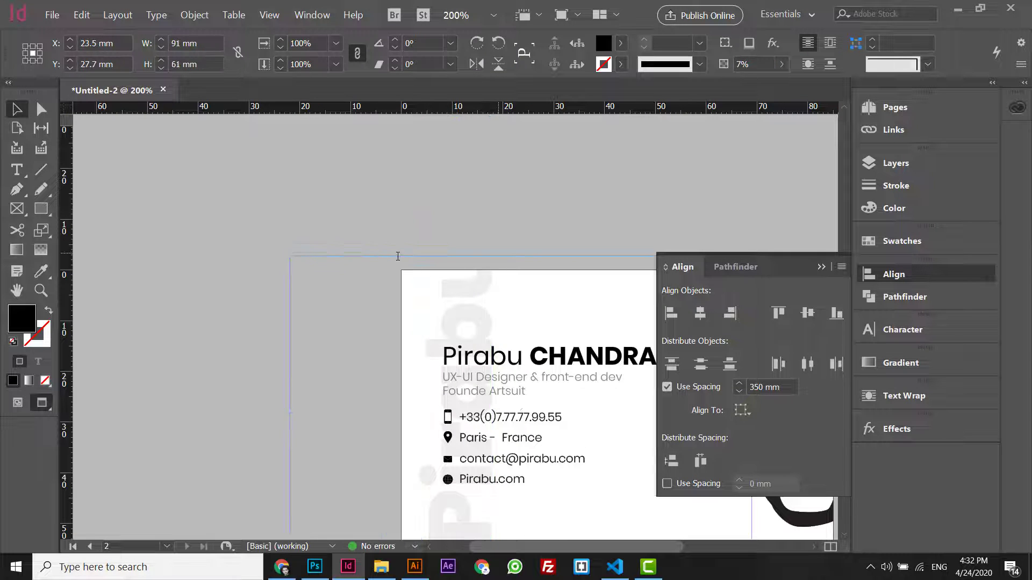
# - Align the white background frame onto the page using Align to Page
pyautogui.press('w')
pyautogui.click(378, 206)
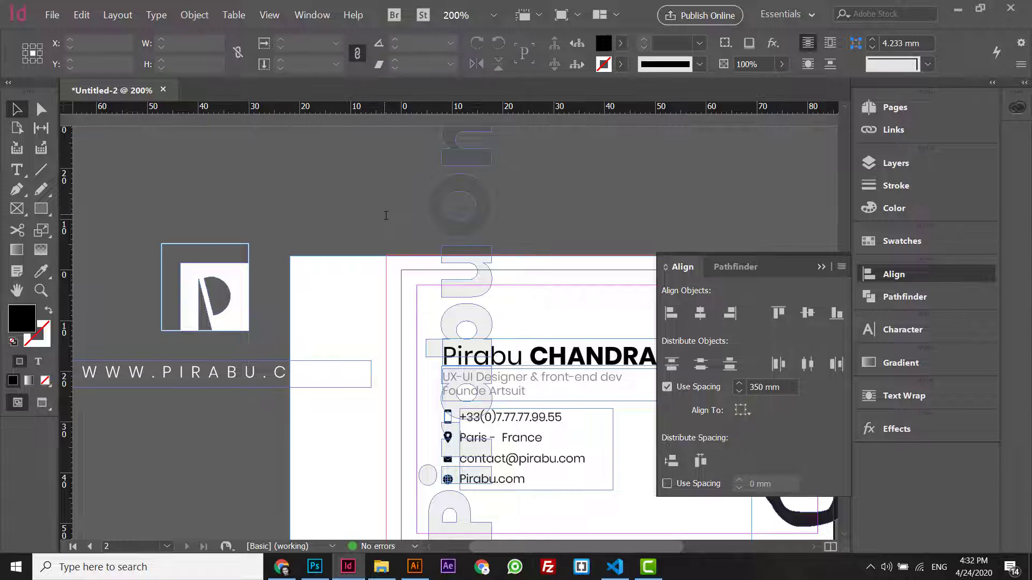
pyautogui.hotkey('ctrl', '-')
pyautogui.hotkey('ctrl', '-')
pyautogui.click(311, 302)
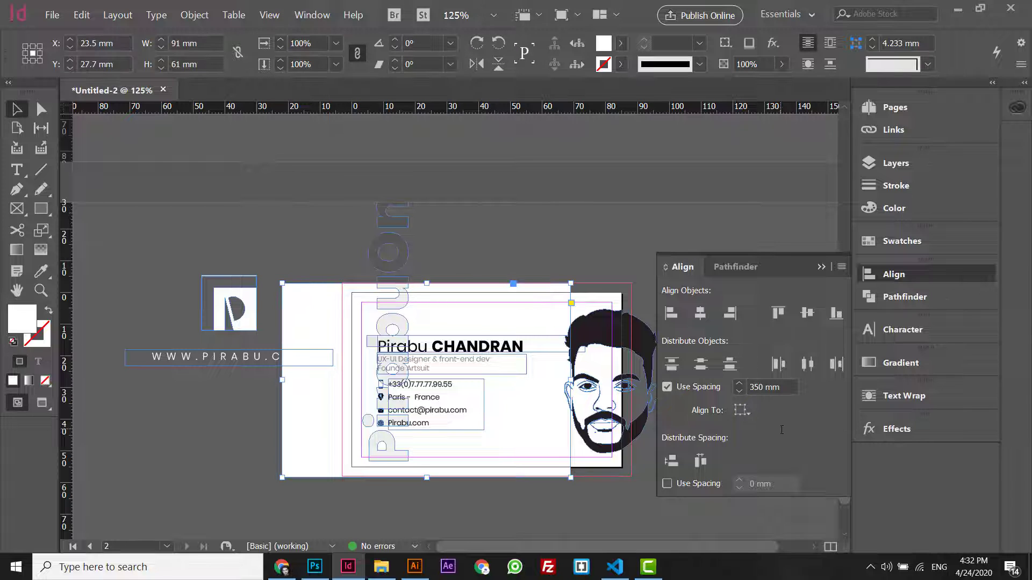
pyautogui.click(742, 410)
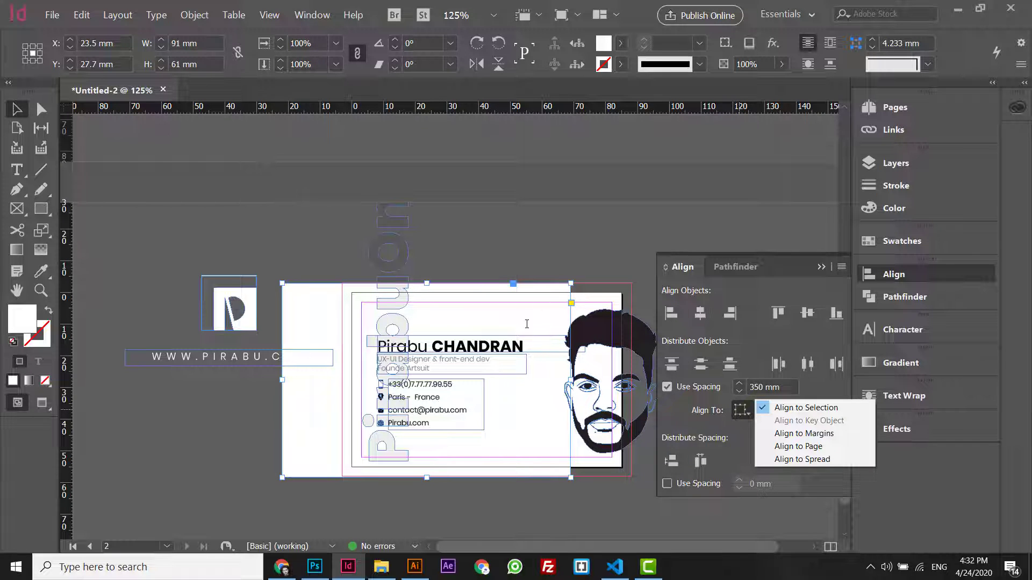
pyautogui.click(786, 450)
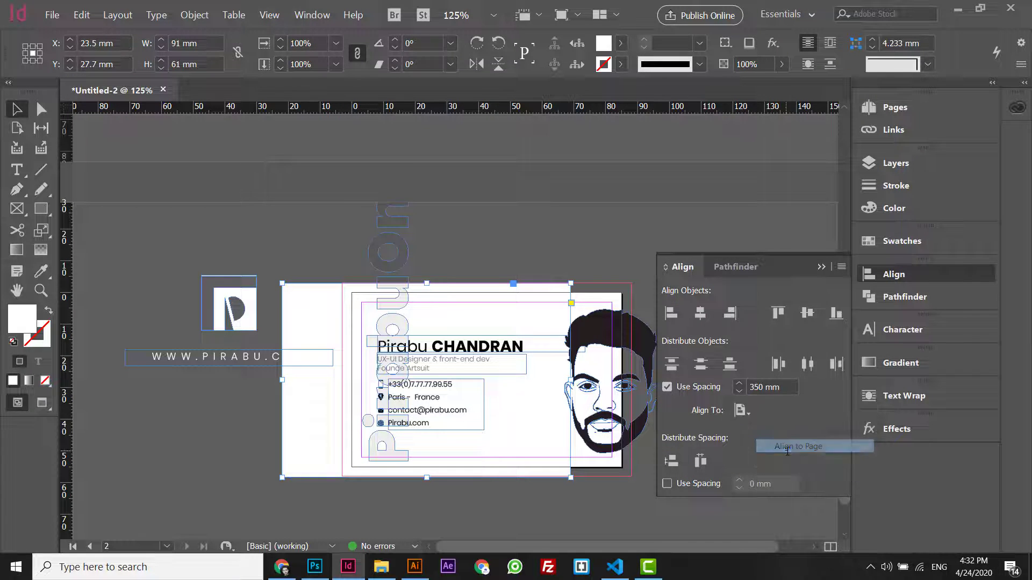
pyautogui.click(730, 314)
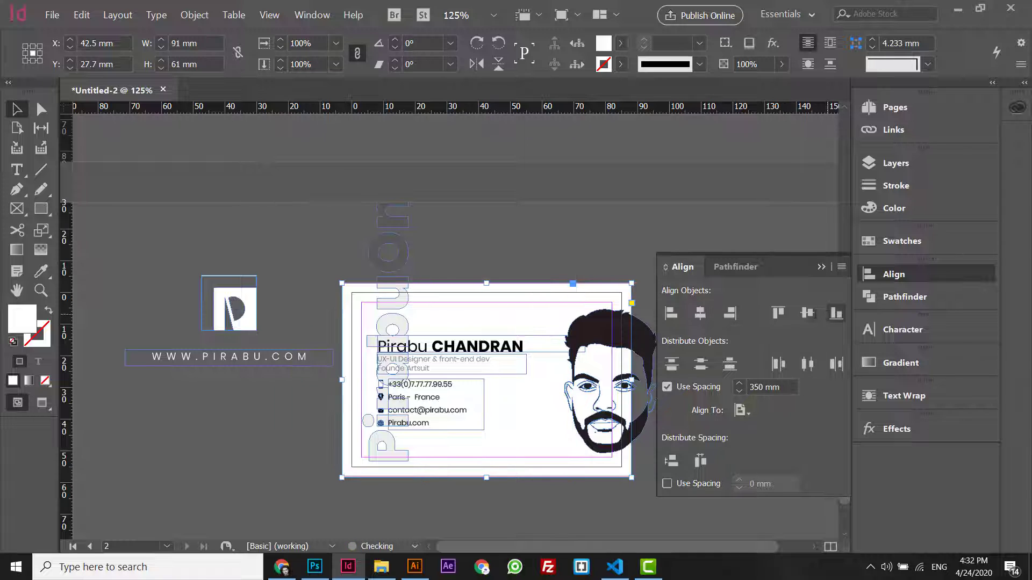
# - Delete the name, subtitle and contact frames, then restore them with undo
pyautogui.click(408, 241)
pyautogui.press('w')
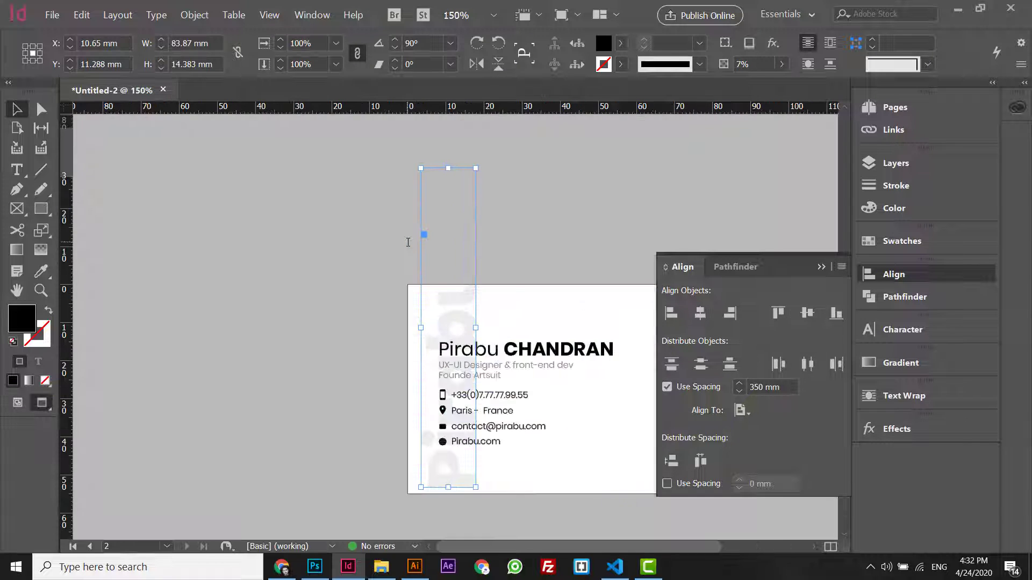
pyautogui.click(516, 354)
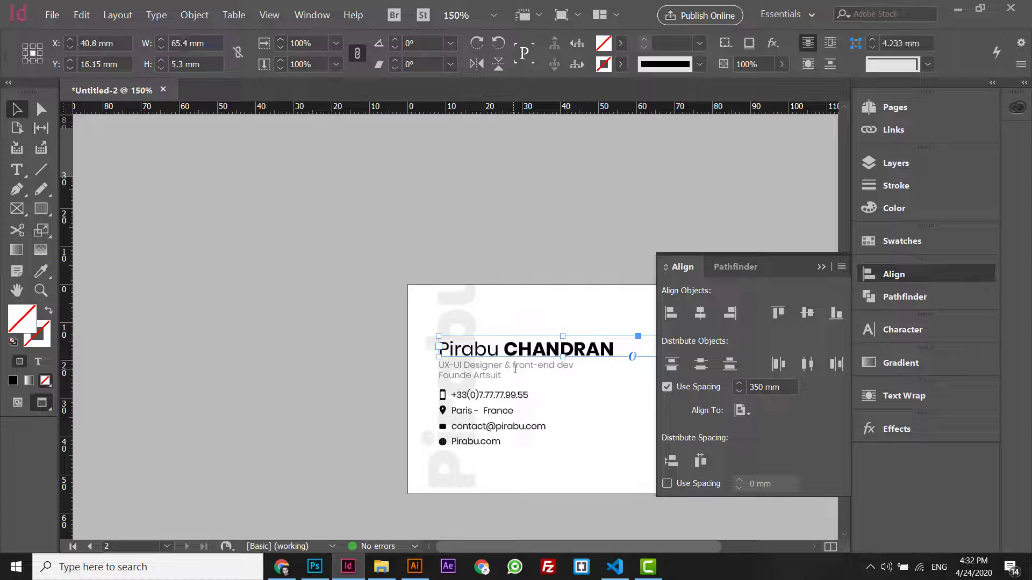
pyautogui.keyDown('shift'); pyautogui.click(532, 365); pyautogui.keyUp('shift')
pyautogui.keyDown('shift'); pyautogui.click(517, 396); pyautogui.keyUp('shift')
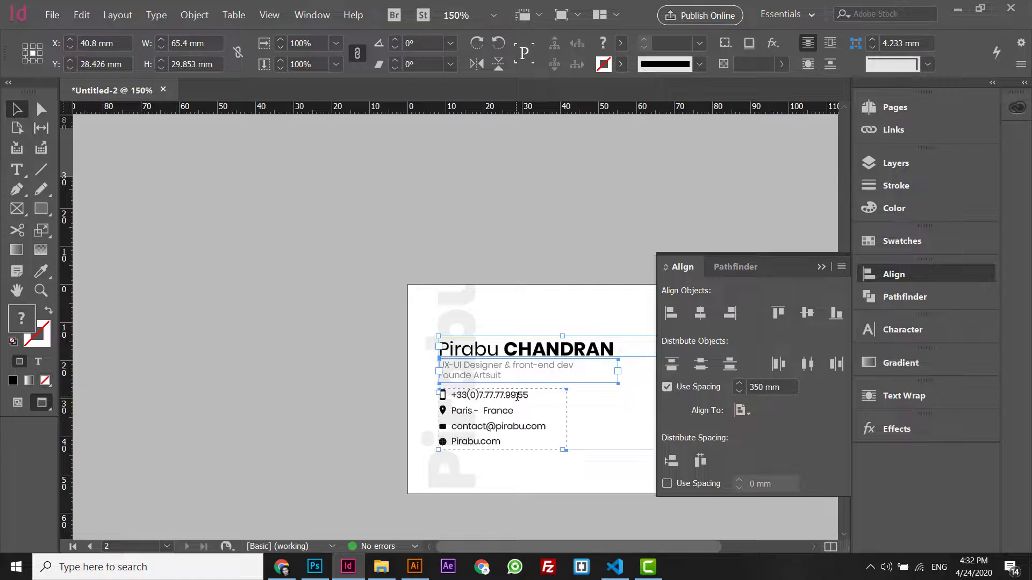
pyautogui.press('Delete')
pyautogui.click(464, 365)
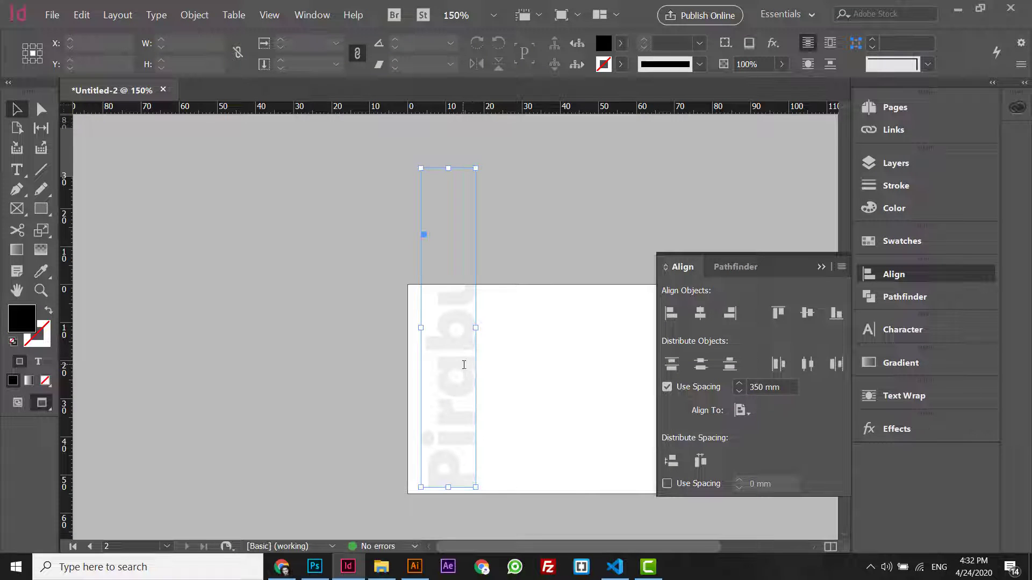
pyautogui.hotkey('ctrl', 'z')
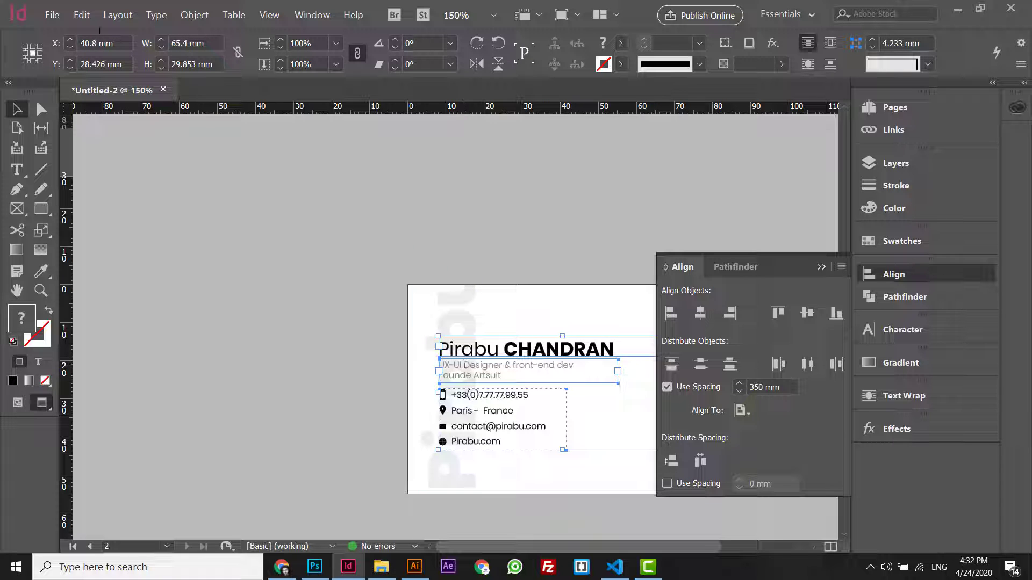
# - Use Edit > Paste in Place to put the portrait illustration on the card's right side
pyautogui.click(82, 15)
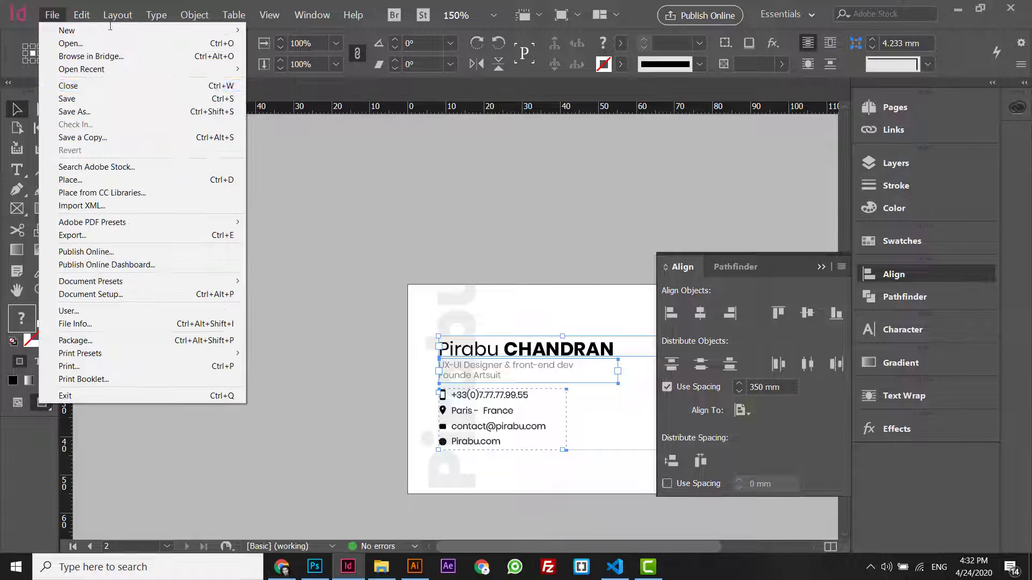
pyautogui.click(110, 124)
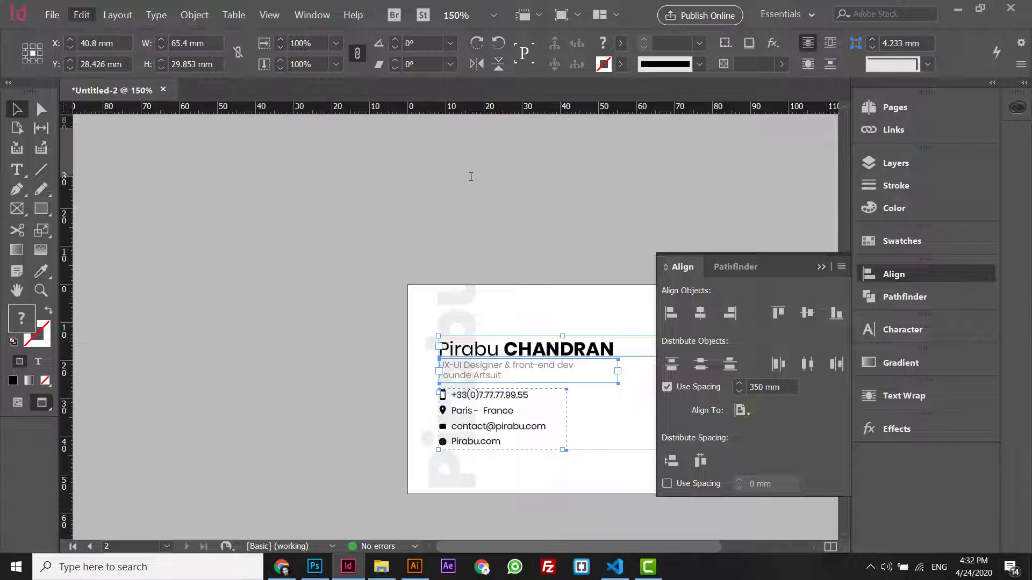
pyautogui.press('w')
pyautogui.hotkey('ctrl', '-')
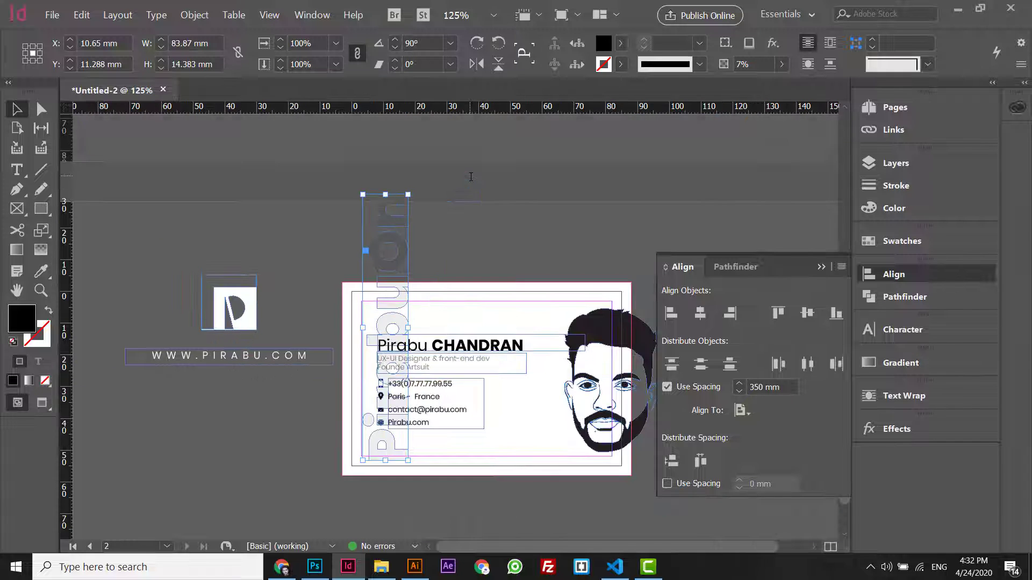
pyautogui.click(821, 266)
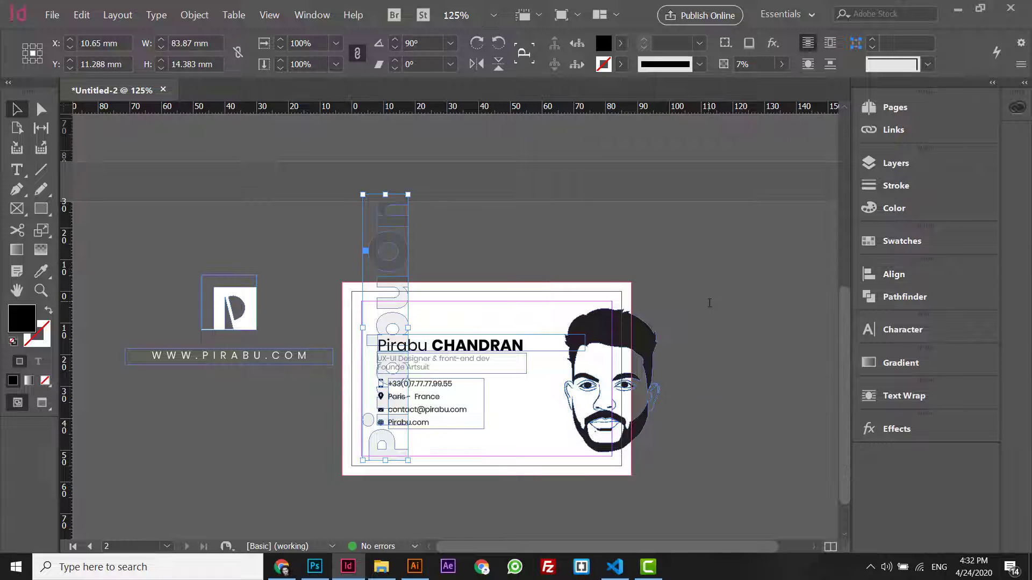
pyautogui.press('w')
pyautogui.hotkey('ctrl', '=')
# - Scale the portrait proportionally to 33 × 49.701 mm and nudge it up slightly
pyautogui.click(764, 306)
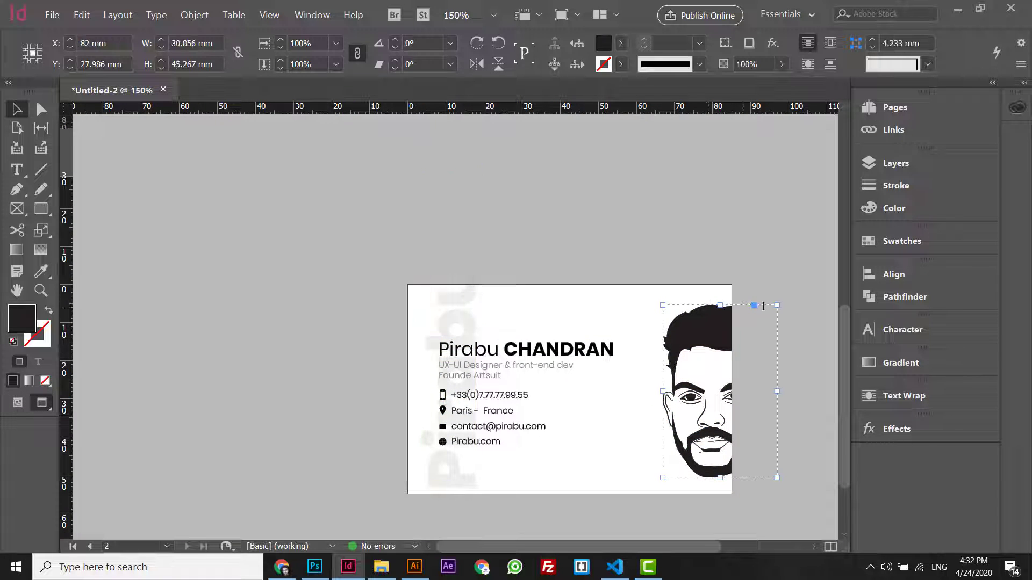
pyautogui.press('w')
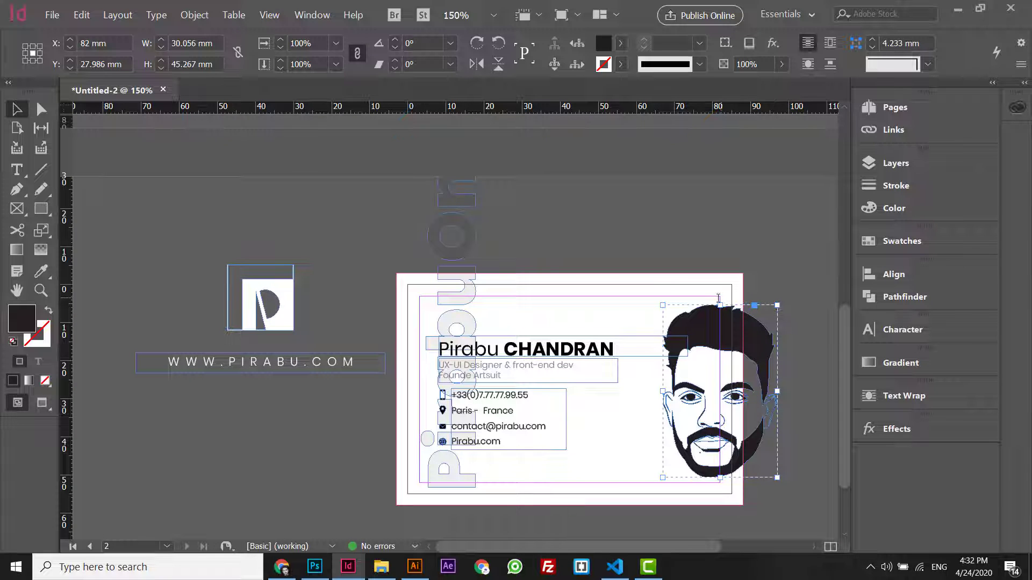
pyautogui.moveTo(777, 306); pyautogui.dragTo(784, 304)
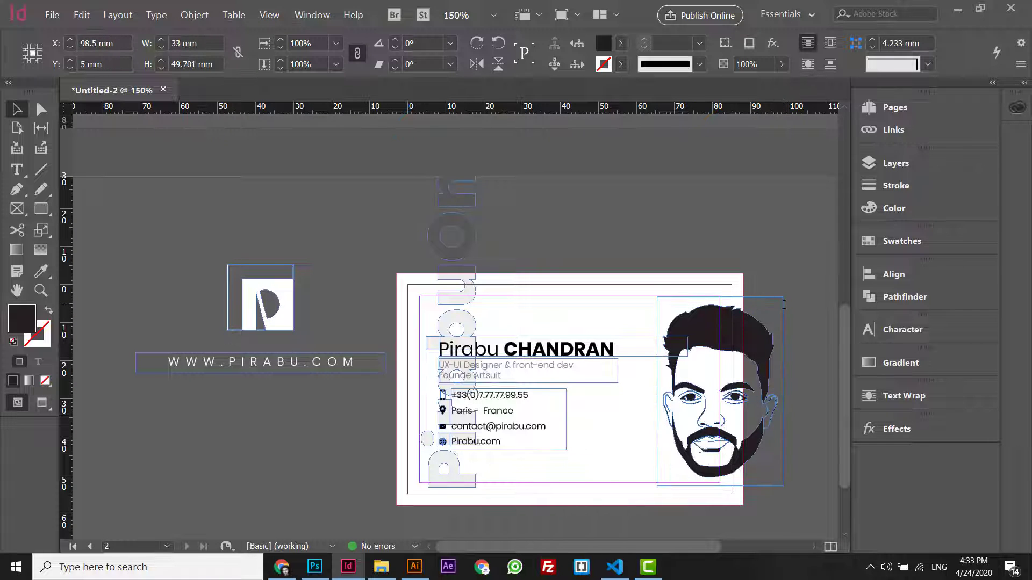
pyautogui.press('w')
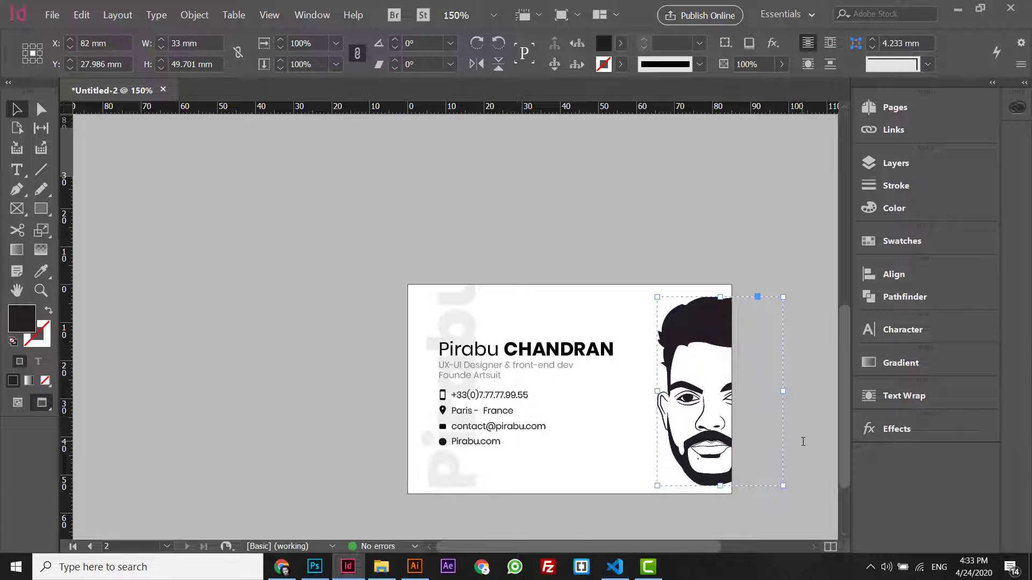
pyautogui.press('Up')
pyautogui.hotkey('ctrl', '=')
pyautogui.hotkey('ctrl', '-')
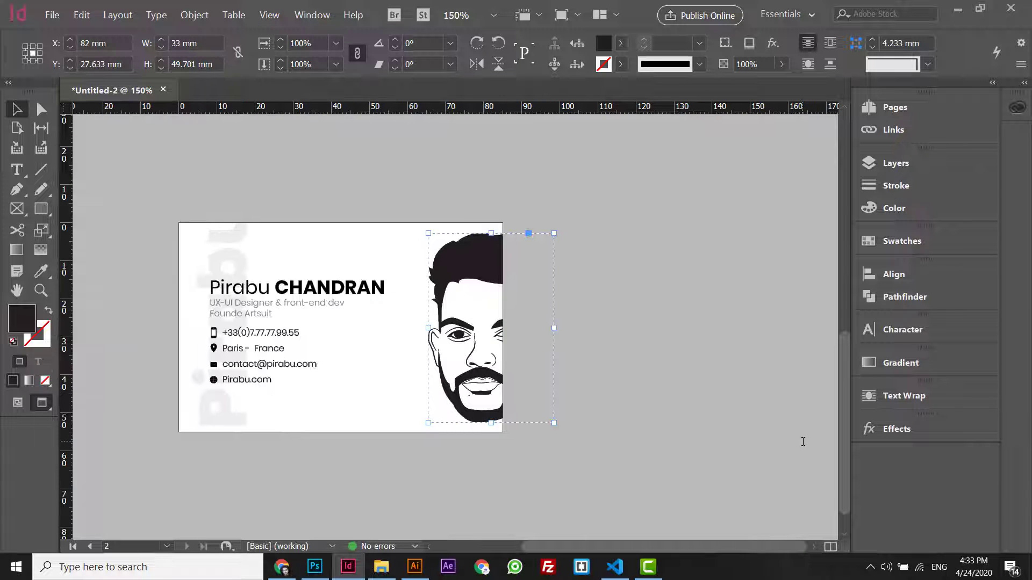
pyautogui.press('\\')
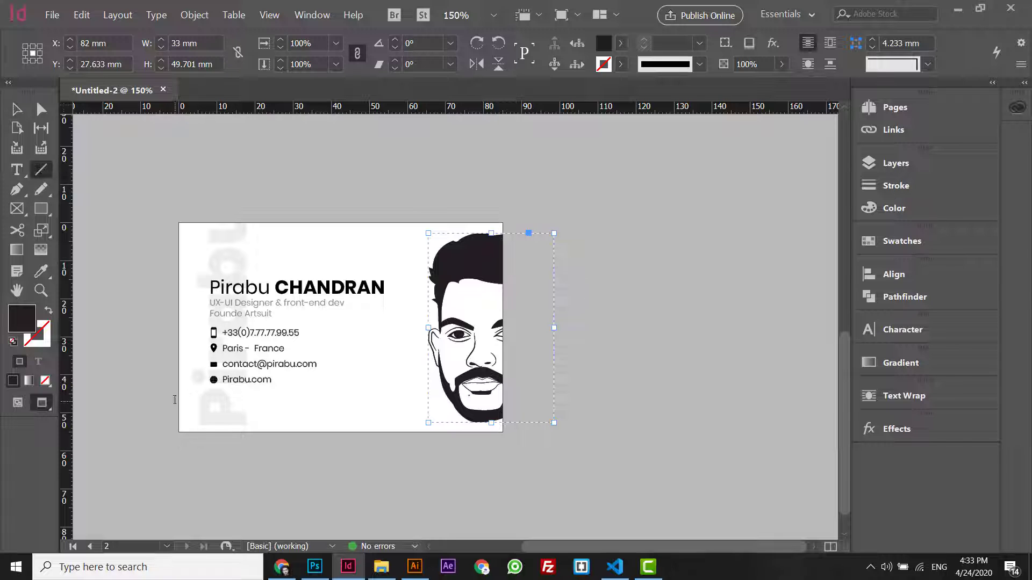
# - Draw a 64.25 mm horizontal rule below the contact details with a 1 pt stroke
pyautogui.moveTo(175, 400); pyautogui.dragTo(412, 402)
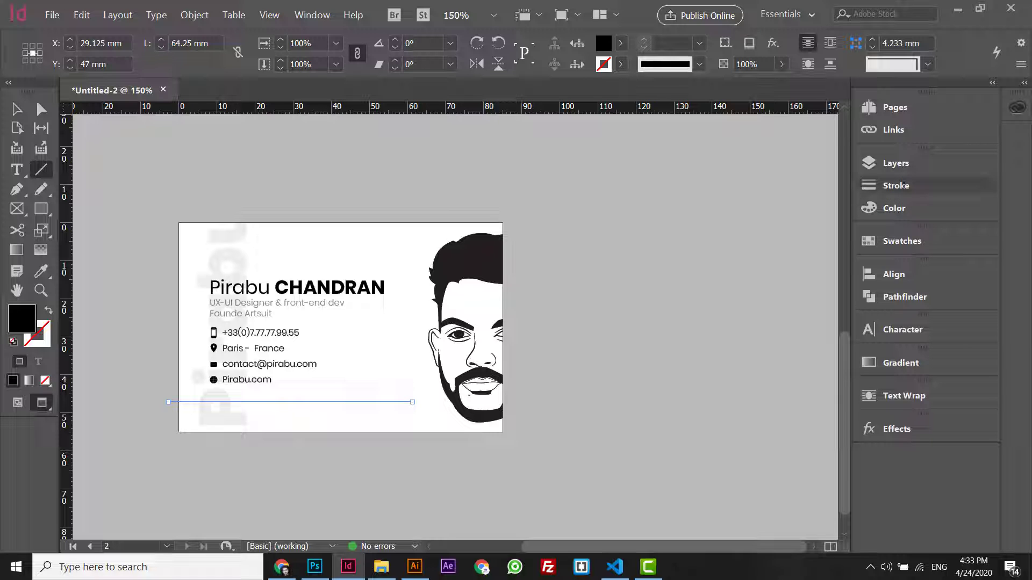
pyautogui.click(896, 185)
pyautogui.click(752, 178)
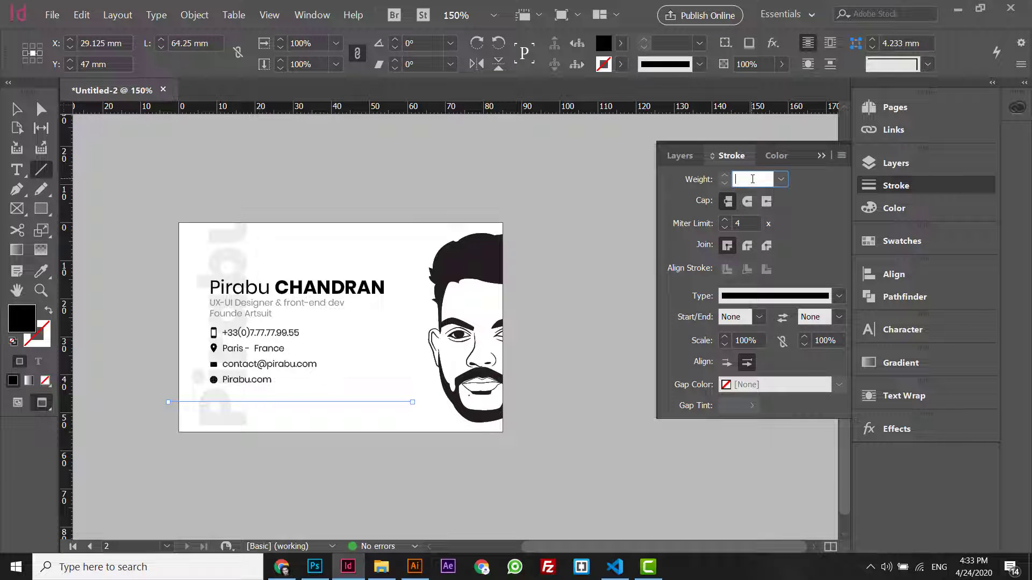
pyautogui.press('Return')
pyautogui.click(725, 182)
pyautogui.click(724, 182)
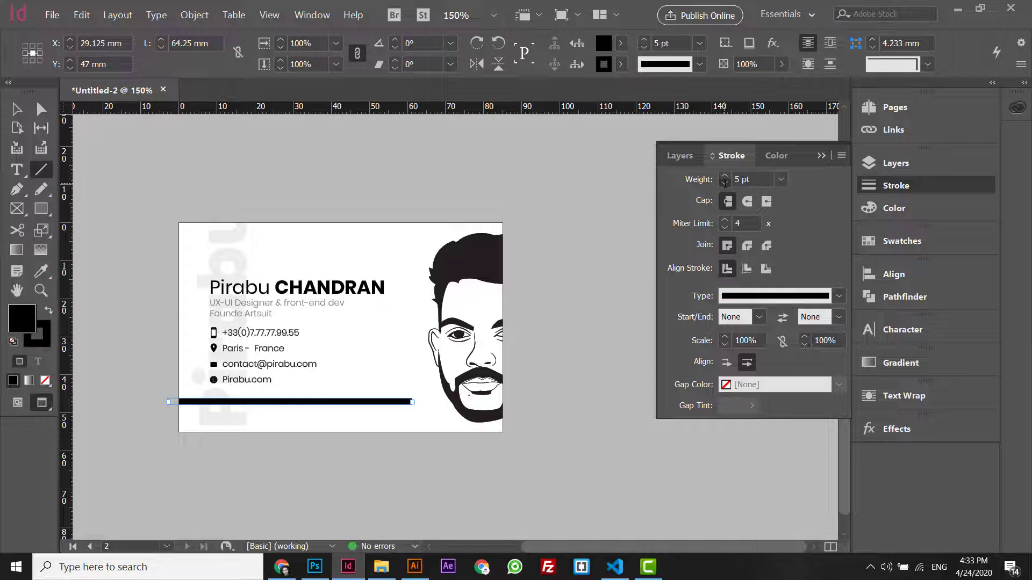
pyautogui.click(724, 183)
pyautogui.click(724, 183)
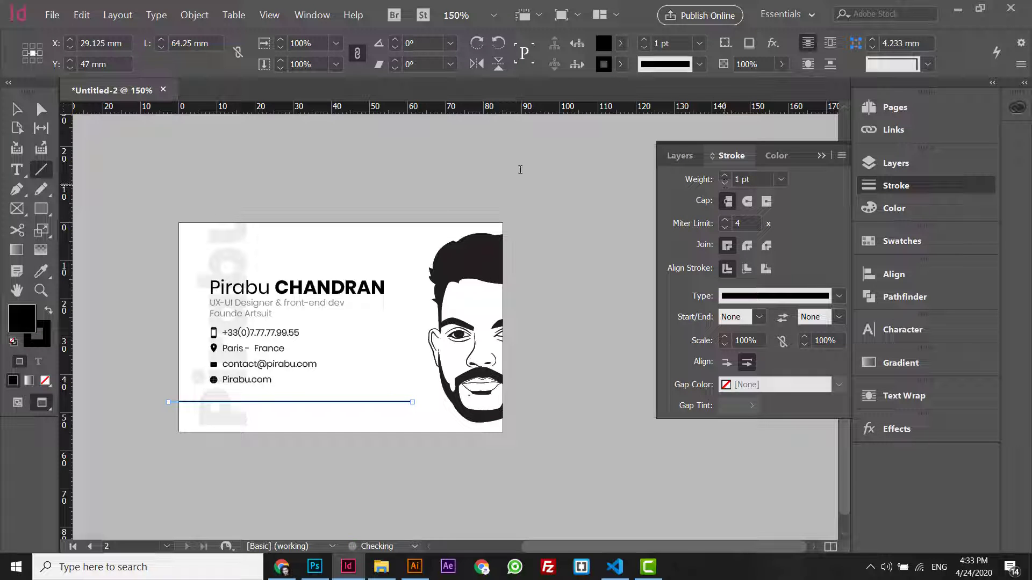
# - Move the rule slightly higher on the card
pyautogui.click(16, 109)
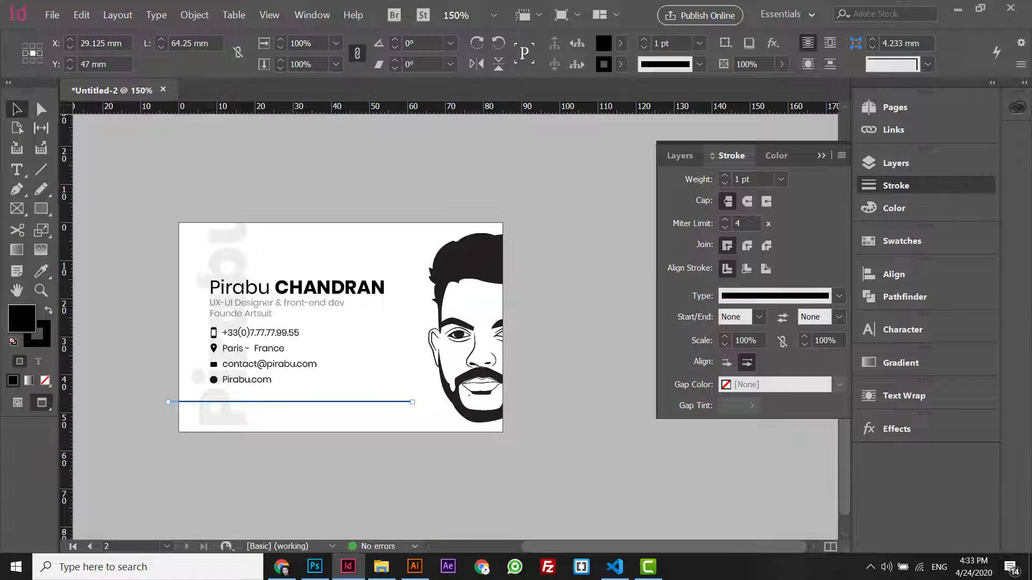
pyautogui.hotkey('ctrl', '=')
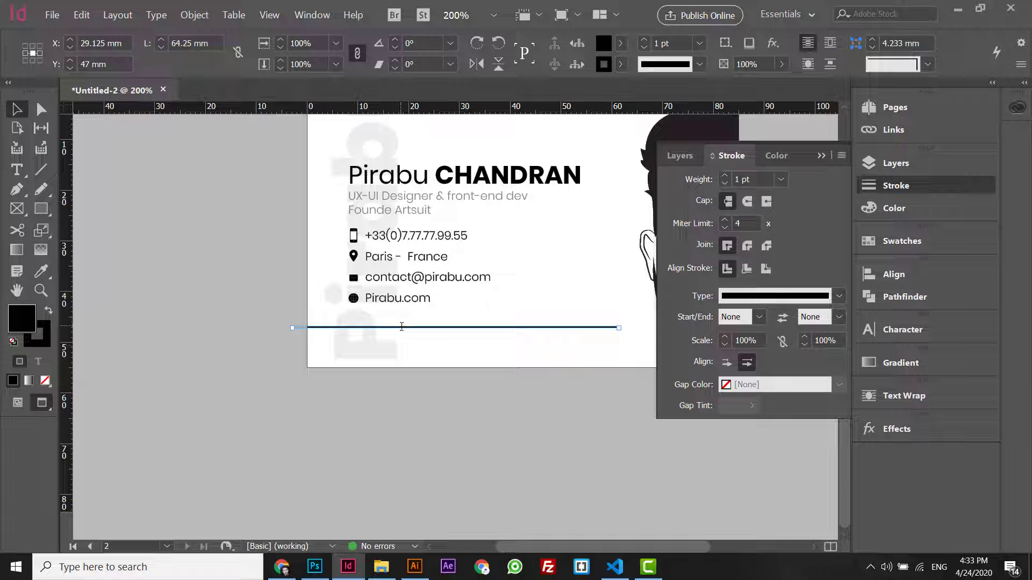
pyautogui.moveTo(402, 326); pyautogui.dragTo(401, 320)
# - Shift the faint rotated Pirabu watermark slightly to the right
pyautogui.click(172, 397)
pyautogui.press('w')
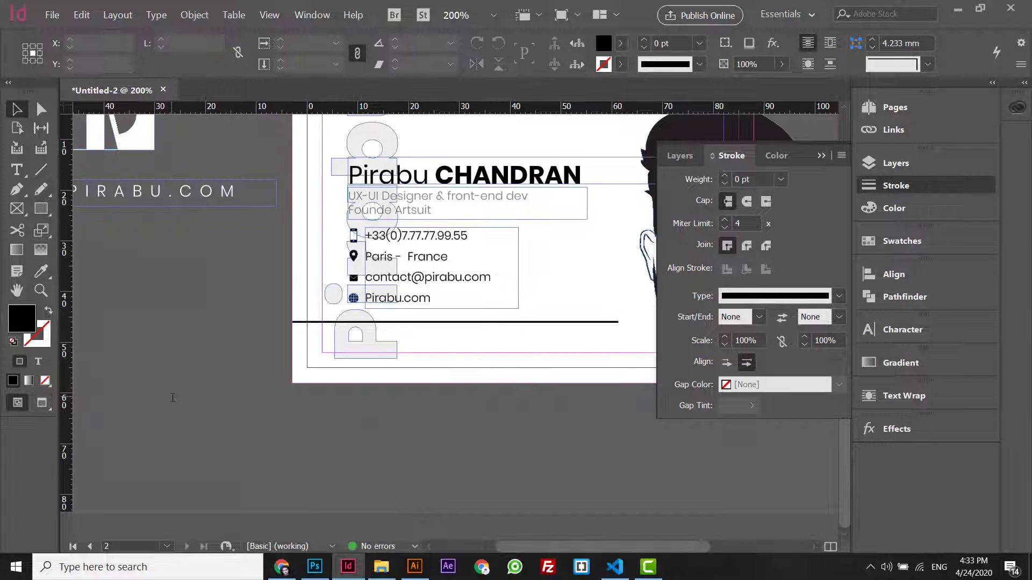
pyautogui.press('w')
pyautogui.hotkey('ctrl', '-')
pyautogui.hotkey('ctrl', '=')
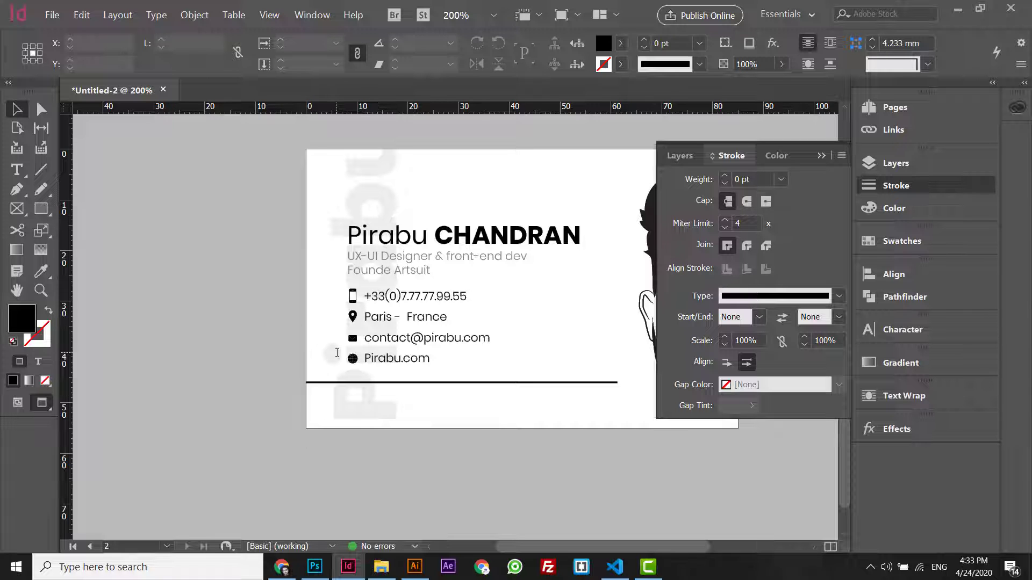
pyautogui.click(329, 333)
pyautogui.moveTo(314, 351); pyautogui.dragTo(329, 354)
pyautogui.press('w')
pyautogui.press('Right')
pyautogui.press('Right')
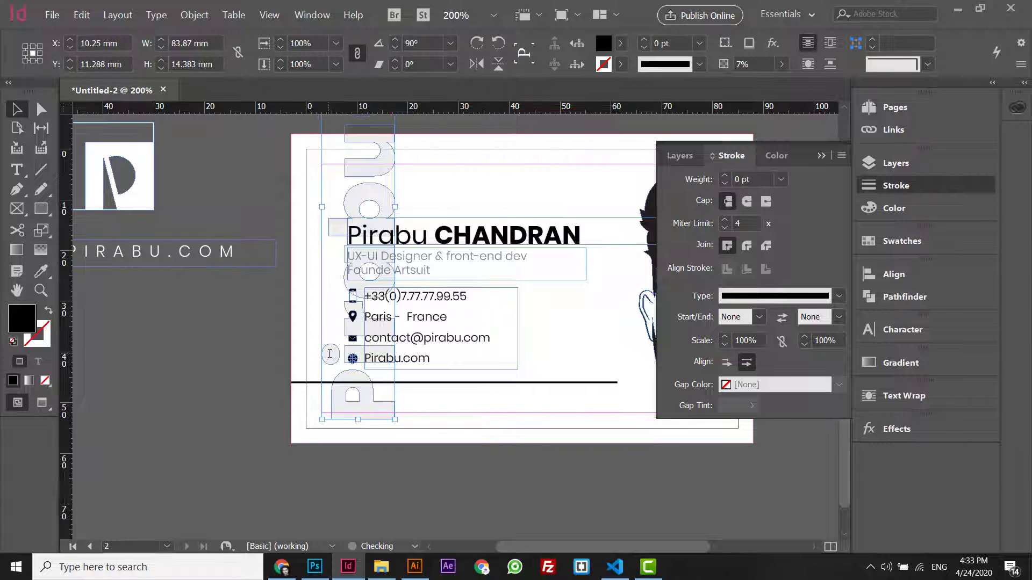
pyautogui.press('w')
pyautogui.click(296, 360)
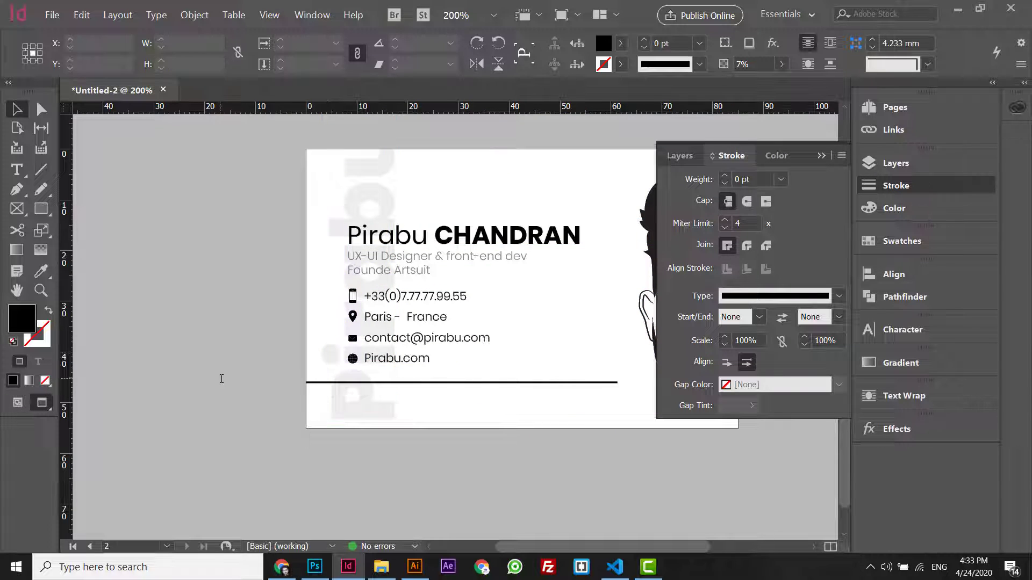
pyautogui.click(370, 182)
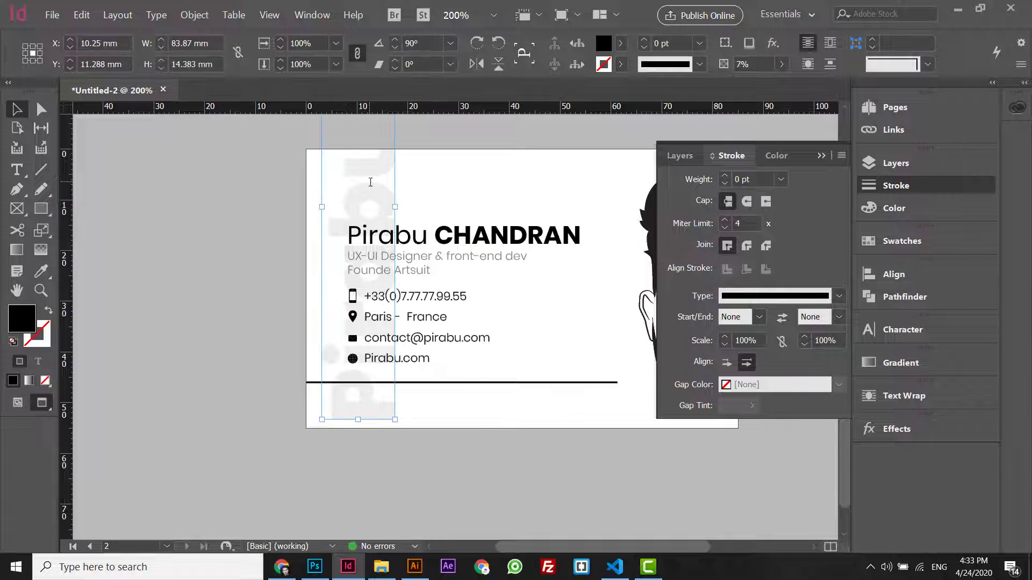
# - Set the designer subtitle frame's opacity to 75%
pyautogui.click(432, 244)
pyautogui.click(435, 263)
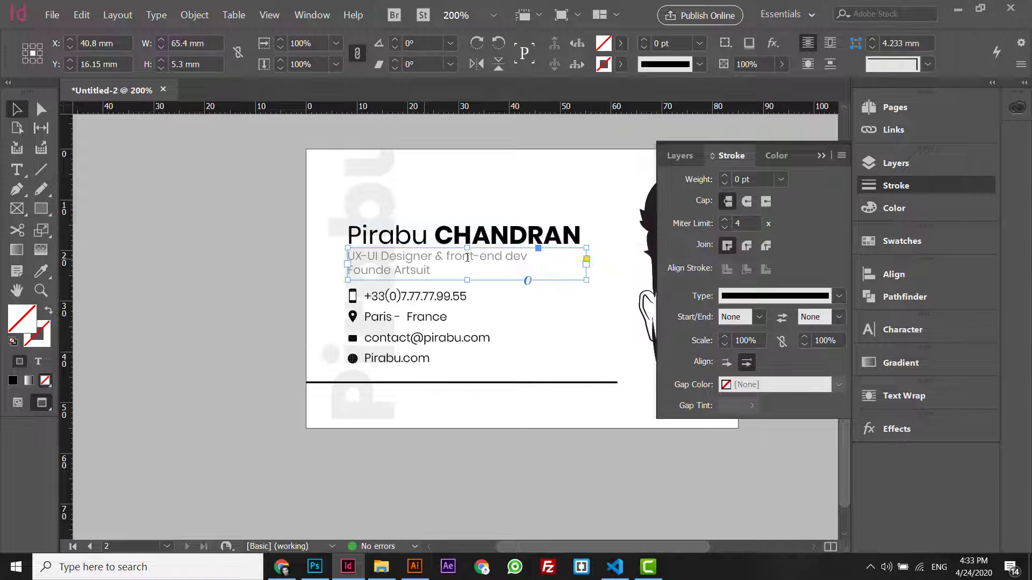
pyautogui.click(752, 64)
pyautogui.write('75')
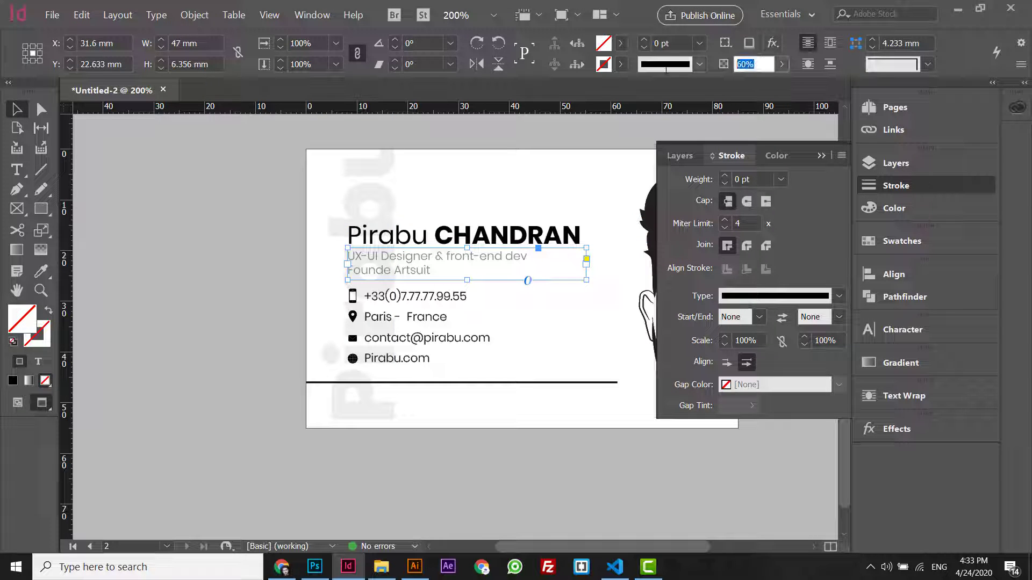
pyautogui.press('Return')
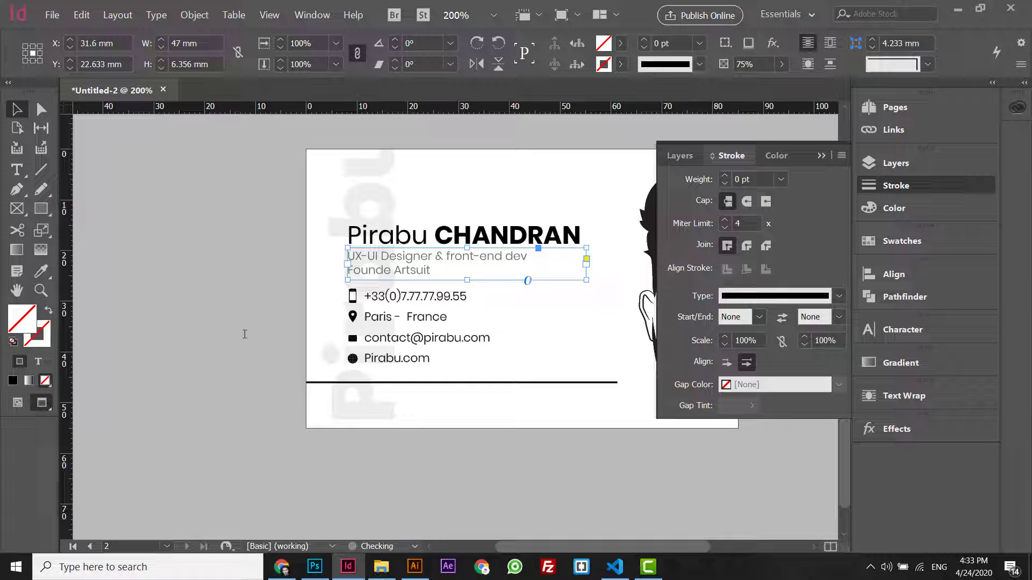
pyautogui.click(203, 340)
pyautogui.hotkey('ctrl', '-')
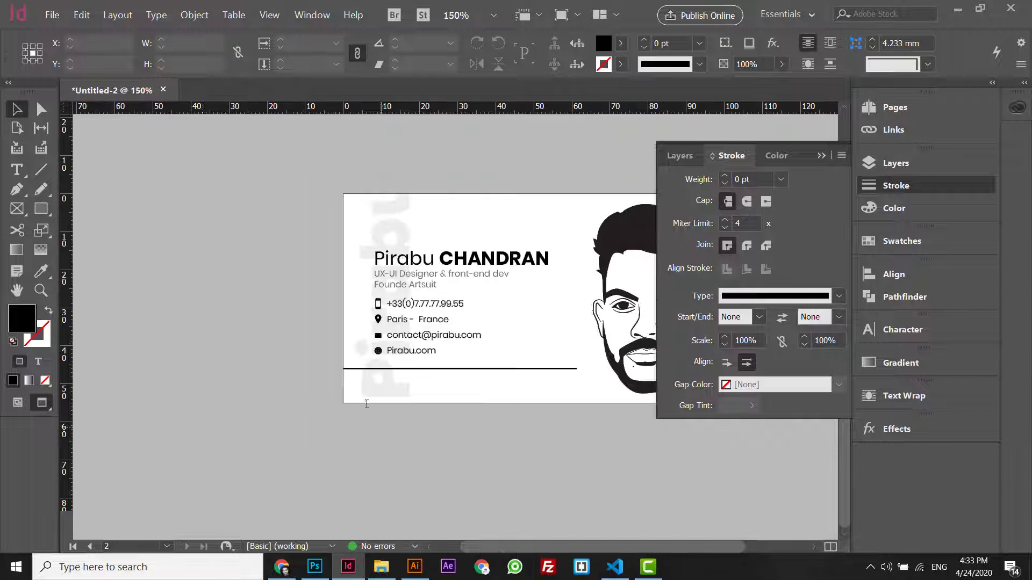
# - On Flaticon in Chrome, search 'face', pick the Facebook suggestion, and download the Instagram icon
pyautogui.click(281, 567)
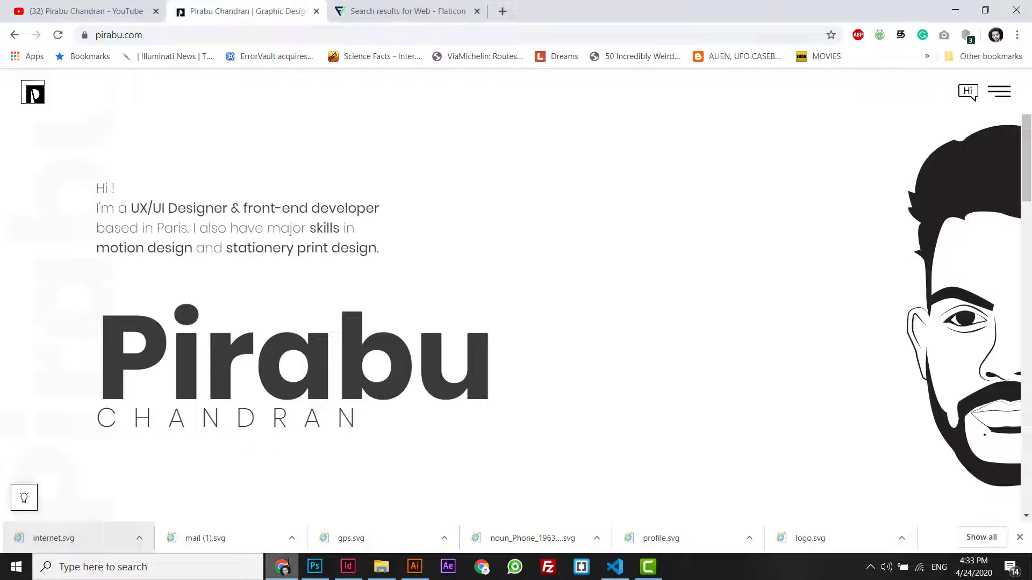
pyautogui.hotkey('ctrl', 'Tab')
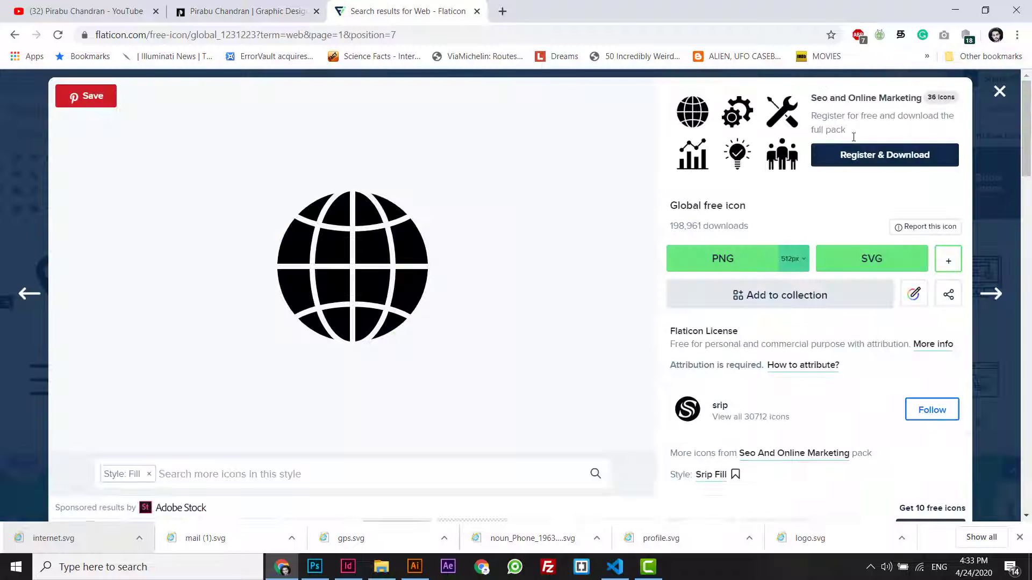
pyautogui.click(338, 103)
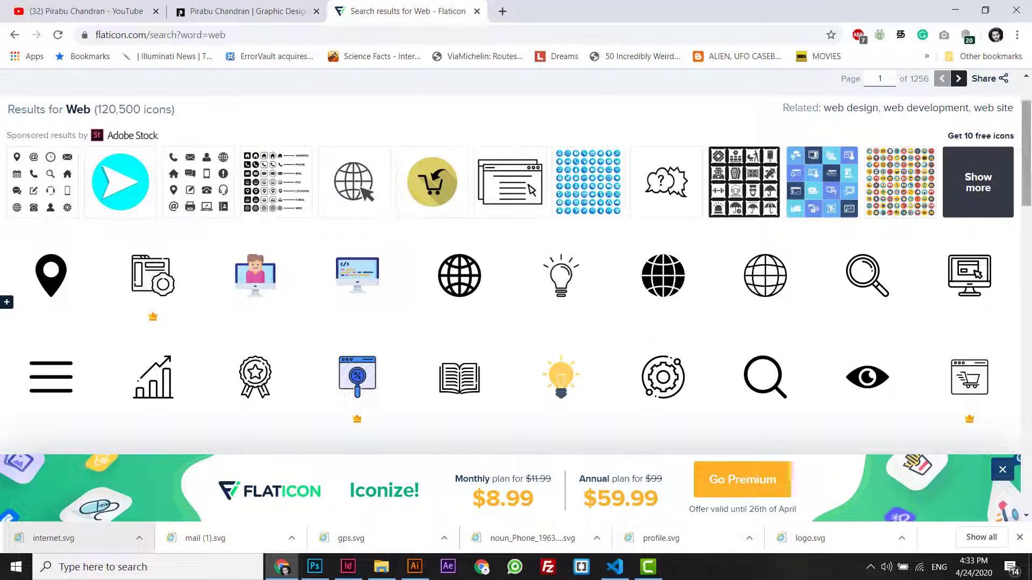
pyautogui.moveTo(337, 126); pyautogui.dragTo(70, 122)
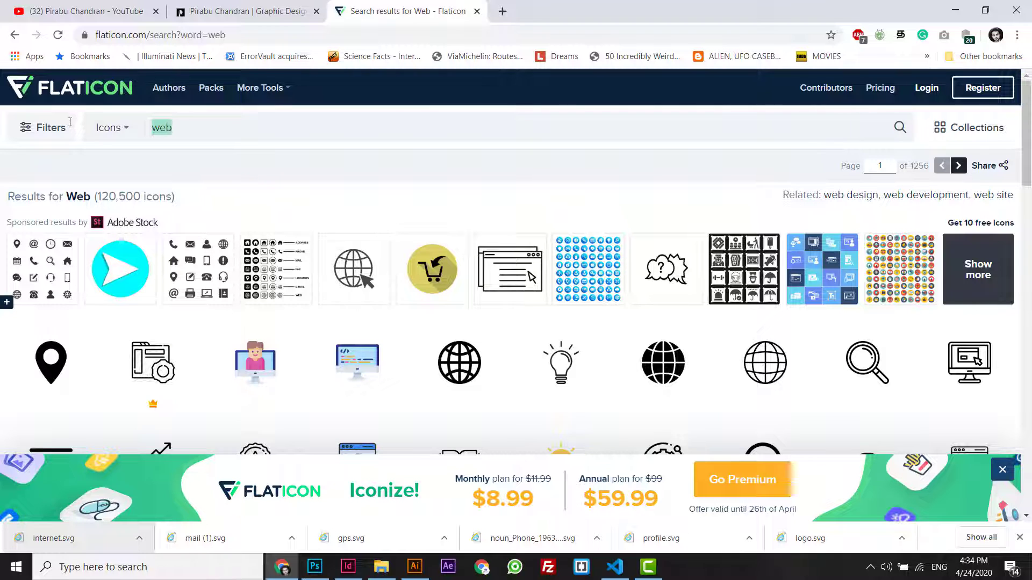
pyautogui.write('face')
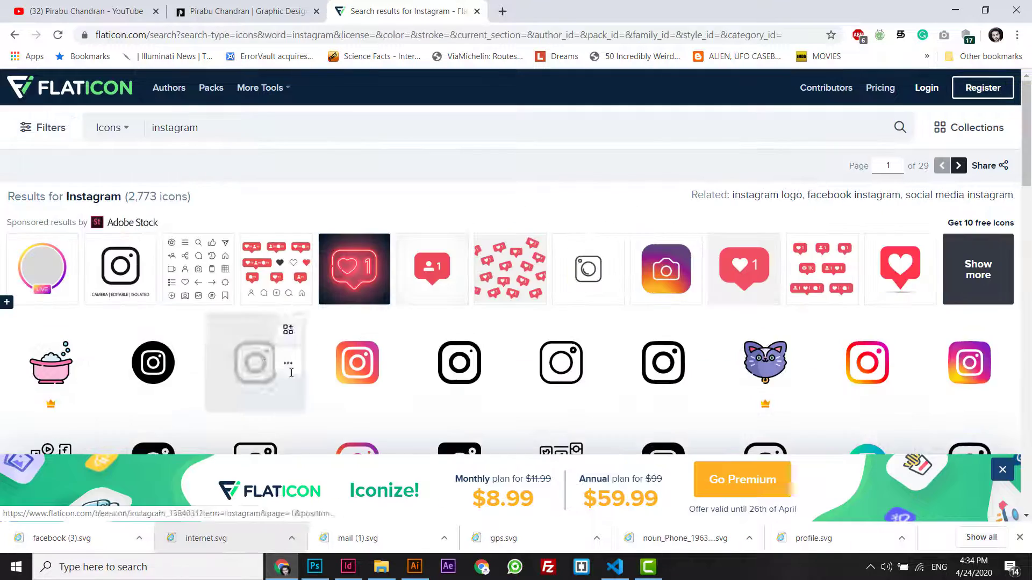
pyautogui.click(252, 352)
pyautogui.click(917, 330)
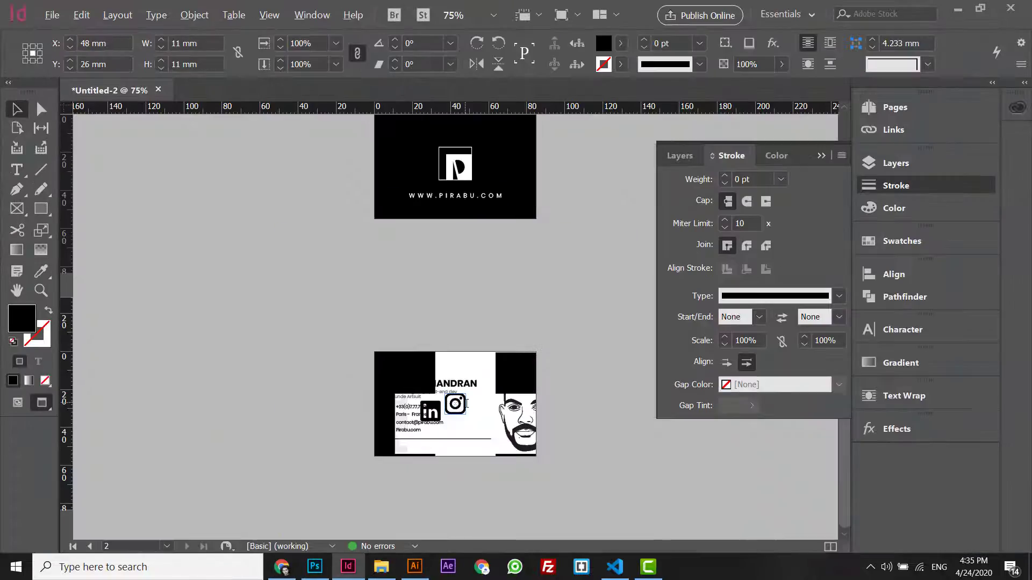
# - Move the LinkedIn and Instagram icons below the rule and scale the three icons to 13 mm wide
pyautogui.hotkey('ctrl', '=')
pyautogui.hotkey('ctrl', '=')
pyautogui.hotkey('ctrl', '=')
pyautogui.hotkey('ctrl', '=')
pyautogui.hotkey('ctrl', '=')
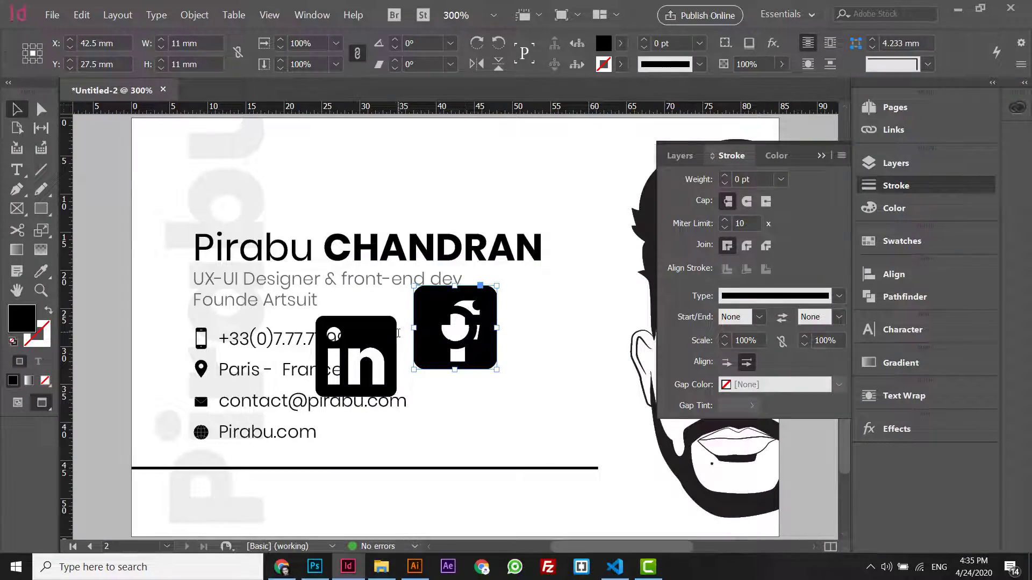
pyautogui.moveTo(398, 333); pyautogui.dragTo(290, 510)
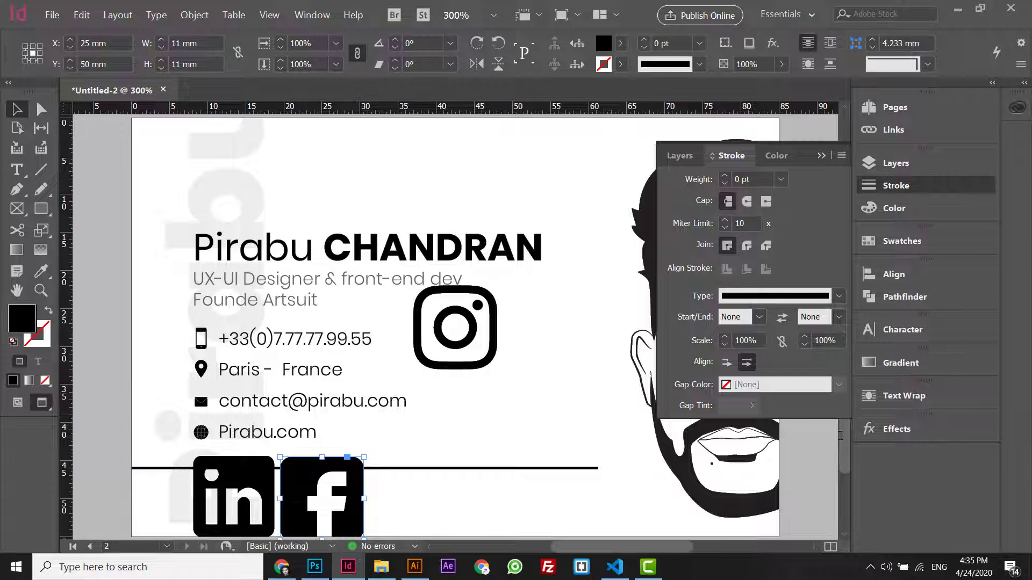
pyautogui.scroll(-2, 517, 312)
pyautogui.moveTo(464, 305); pyautogui.dragTo(423, 477)
pyautogui.keyDown('shift'); pyautogui.click(232, 436); pyautogui.keyUp('shift')
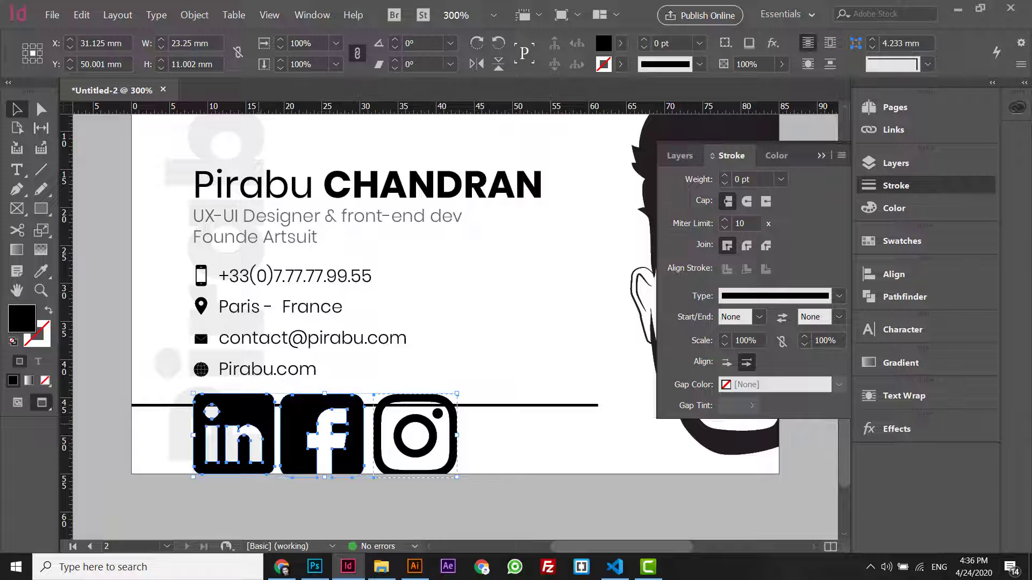
pyautogui.moveTo(457, 478); pyautogui.dragTo(276, 438)
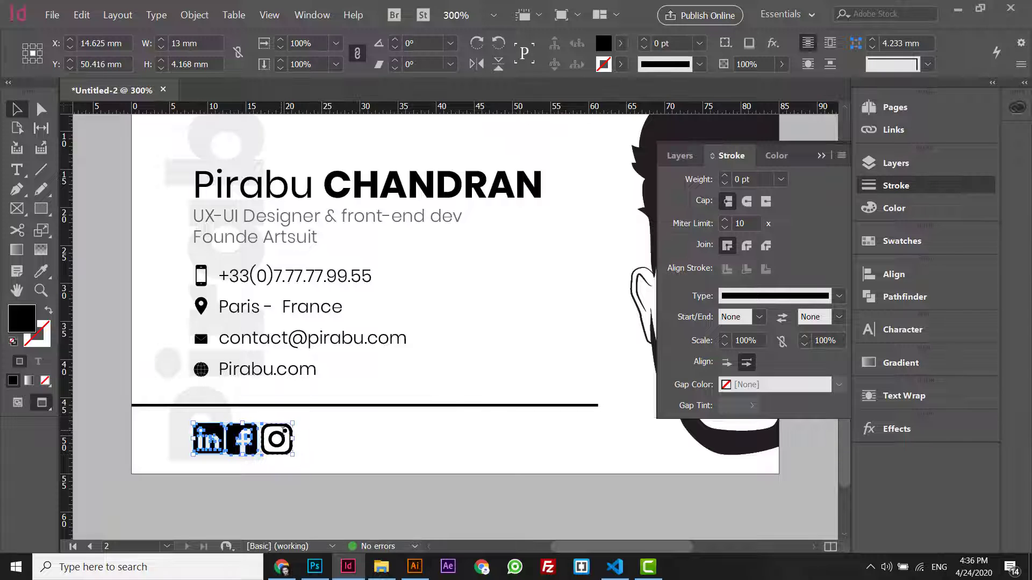
pyautogui.hotkey('ctrl', '=')
# - Nudge the Facebook icon up into line, then select all three icons
pyautogui.click(282, 432)
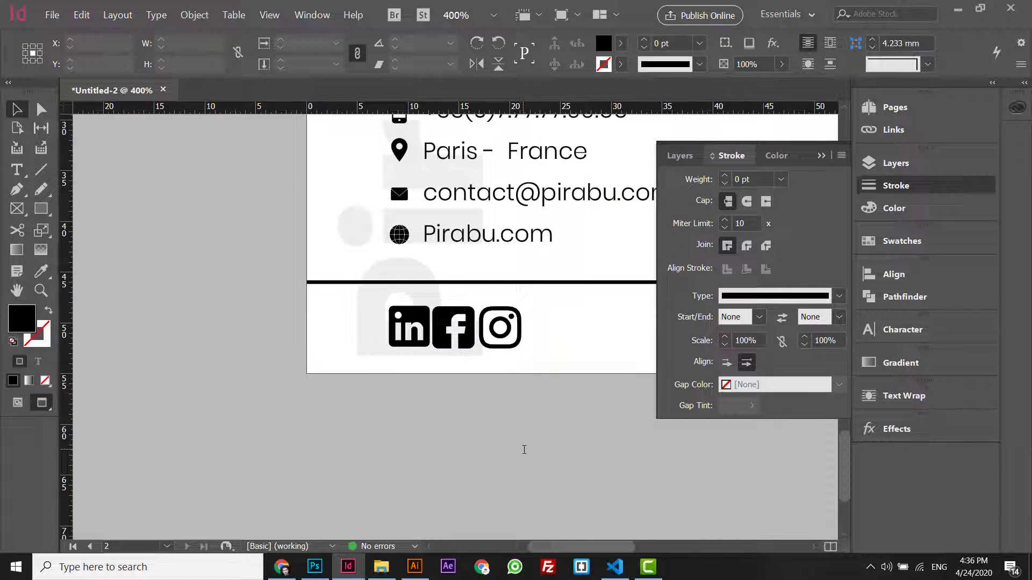
pyautogui.click(459, 344)
pyautogui.hotkey('ctrl', '=')
pyautogui.hotkey('ctrl', '=')
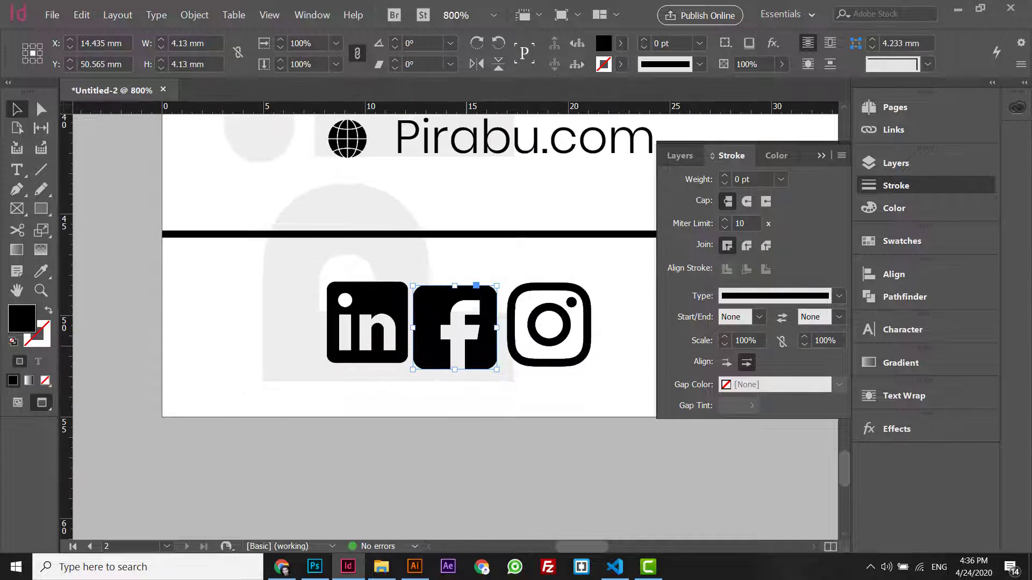
pyautogui.press('Up')
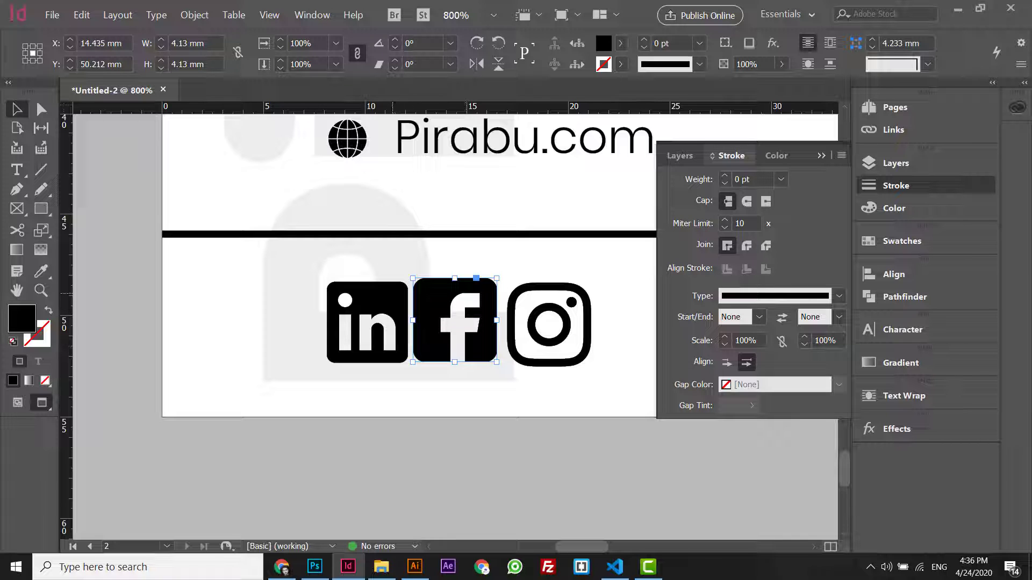
pyautogui.keyDown('shift'); pyautogui.click(367, 322); pyautogui.keyUp('shift')
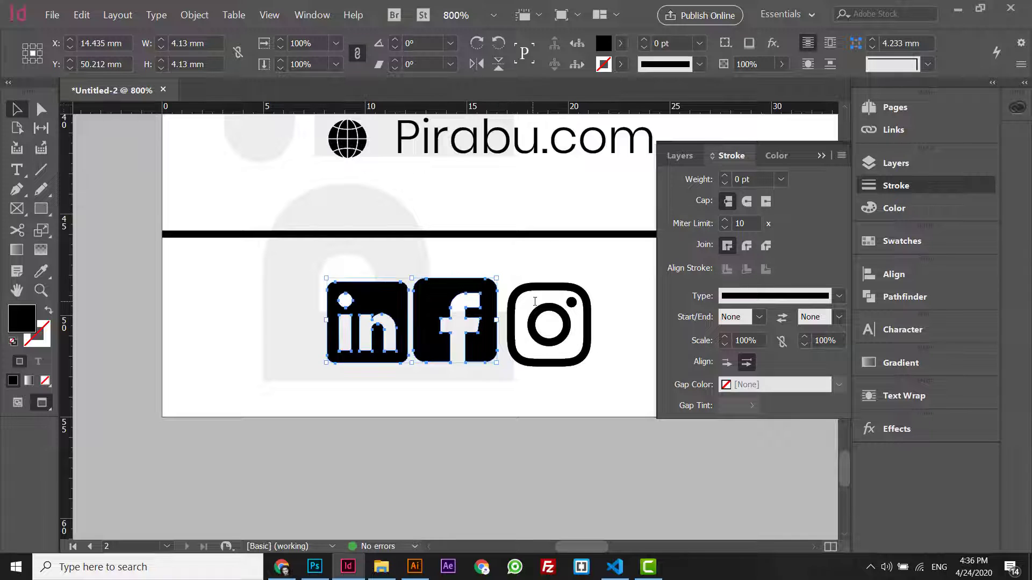
pyautogui.keyDown('shift'); pyautogui.click(548, 325); pyautogui.keyUp('shift')
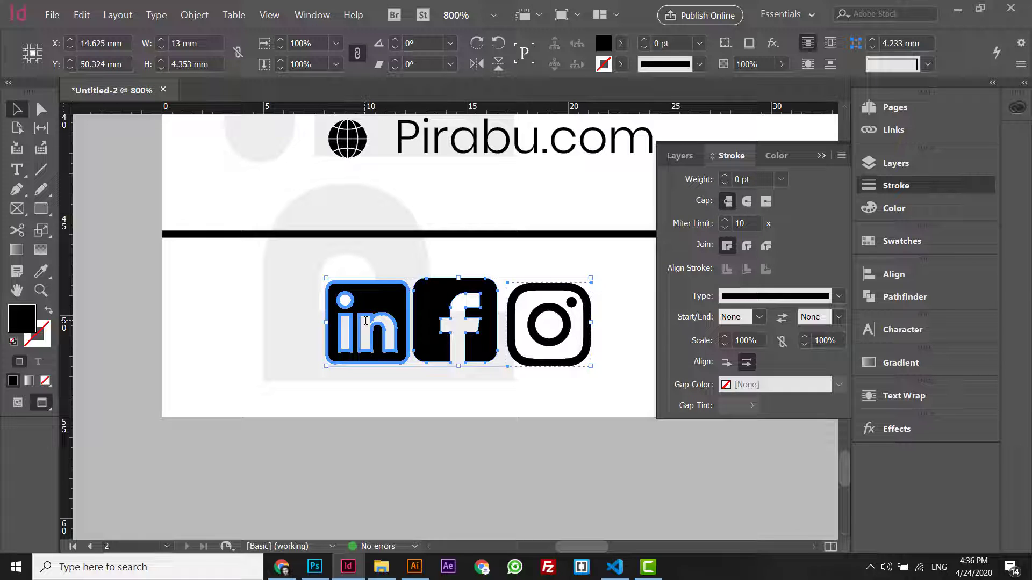
# - Shrink the Facebook icon slightly to match the others
pyautogui.click(892, 274)
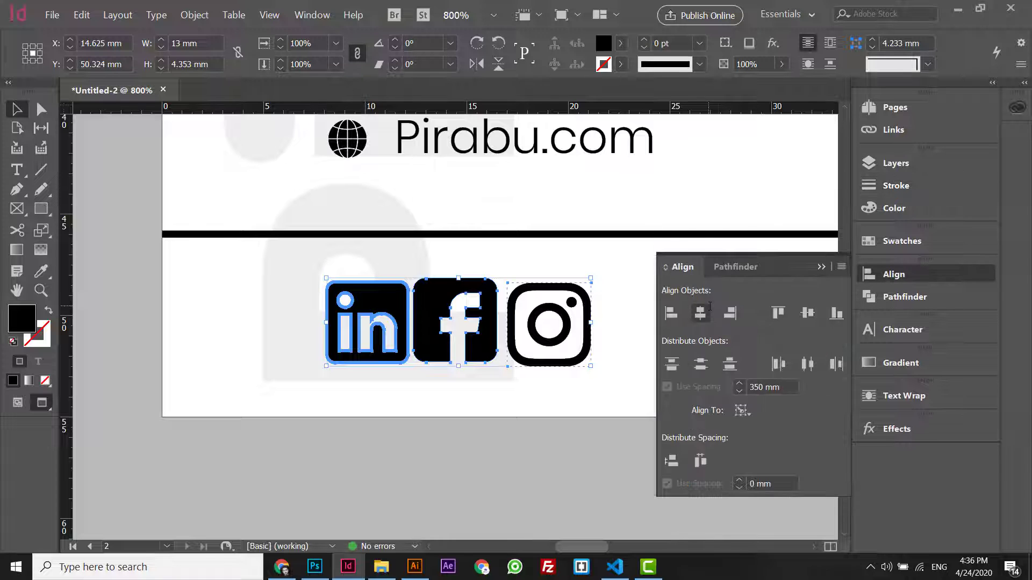
pyautogui.click(506, 422)
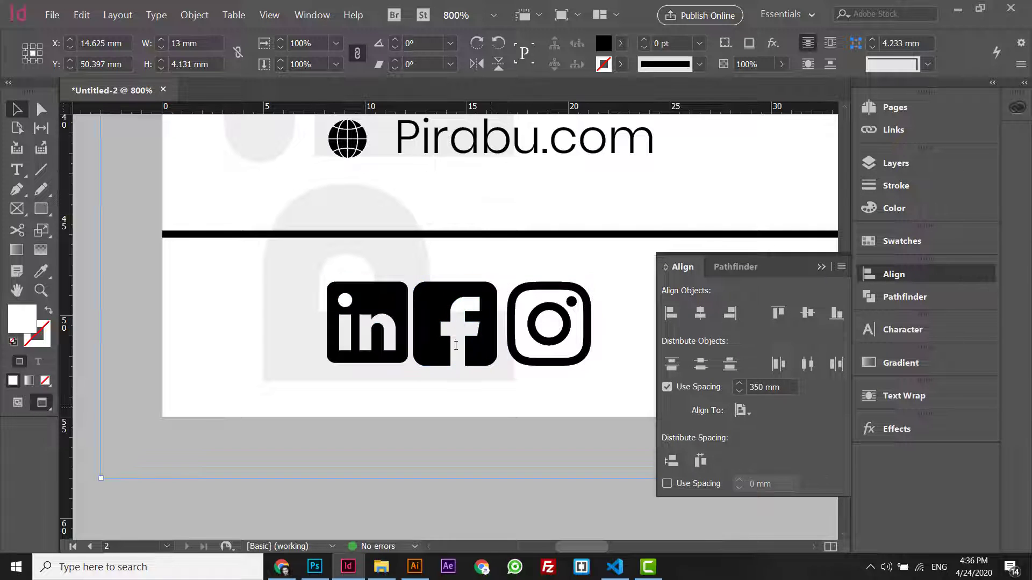
pyautogui.click(447, 334)
pyautogui.hotkey('ctrl', '=')
pyautogui.hotkey('ctrl', '=')
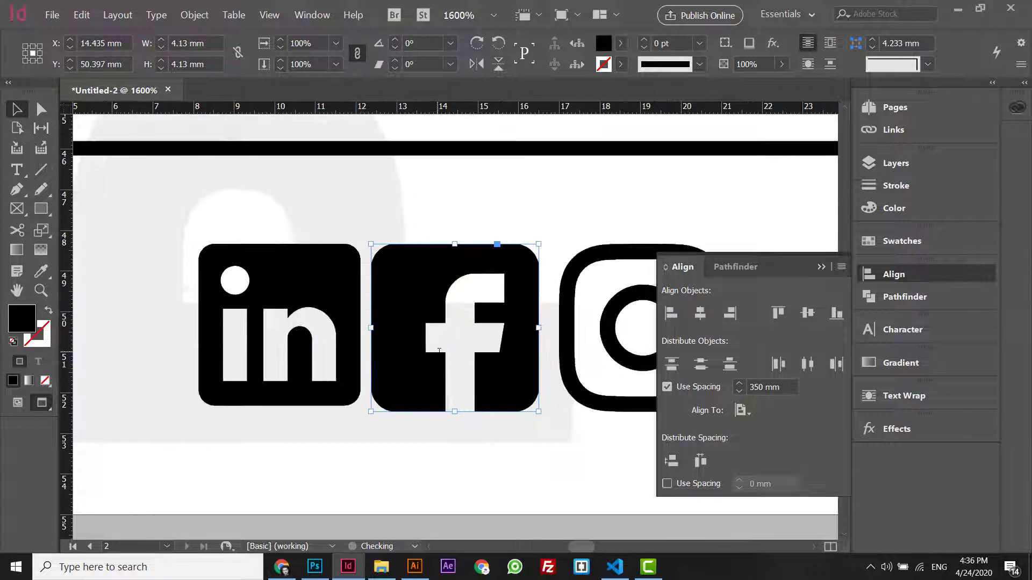
pyautogui.moveTo(536, 414); pyautogui.dragTo(529, 410)
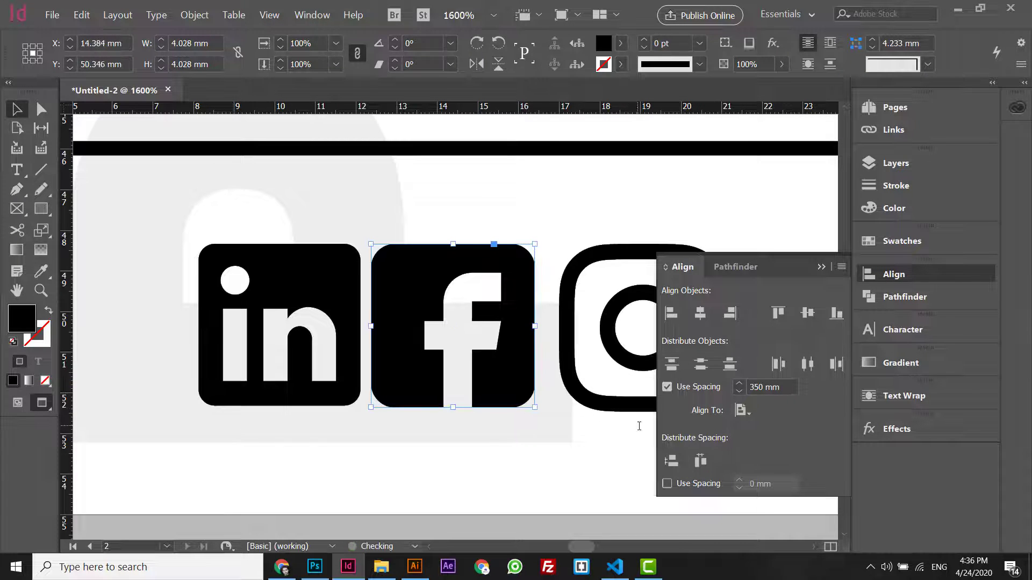
pyautogui.click(618, 411)
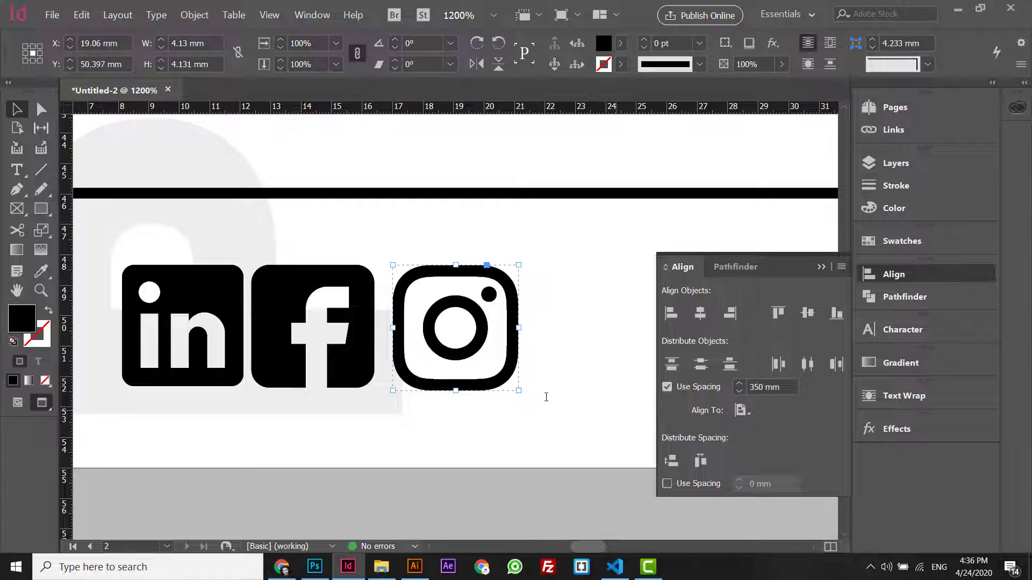
pyautogui.doubleClick(513, 391)
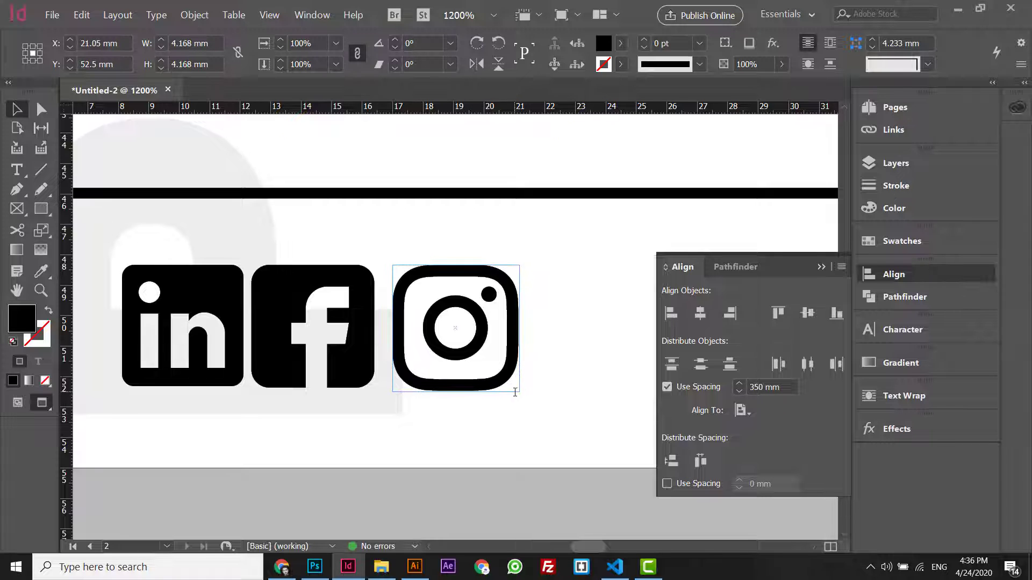
pyautogui.press('Escape')
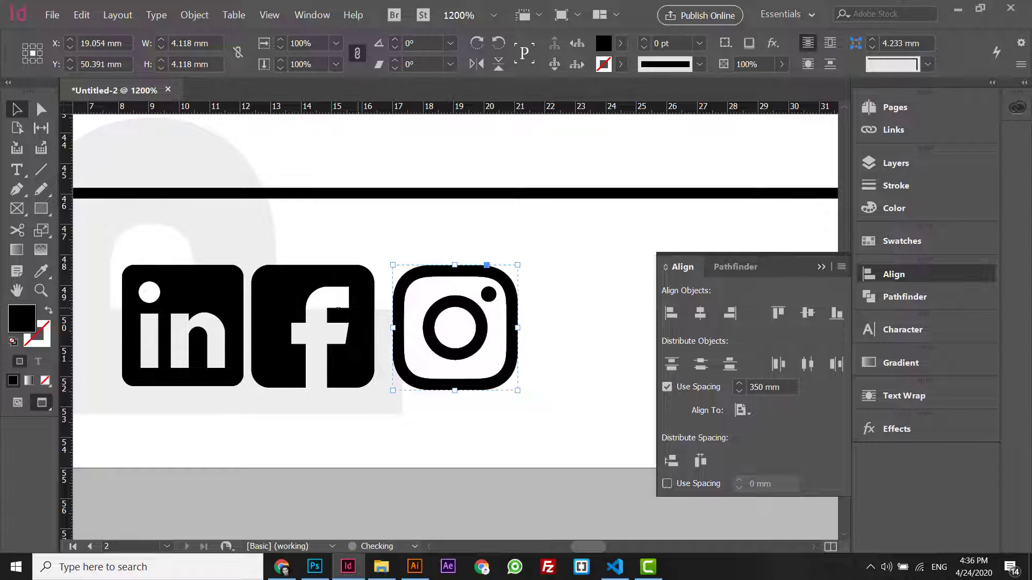
# - Reorder the icons to Facebook, Instagram, LinkedIn with even spacing
pyautogui.moveTo(168, 288); pyautogui.dragTo(631, 288)
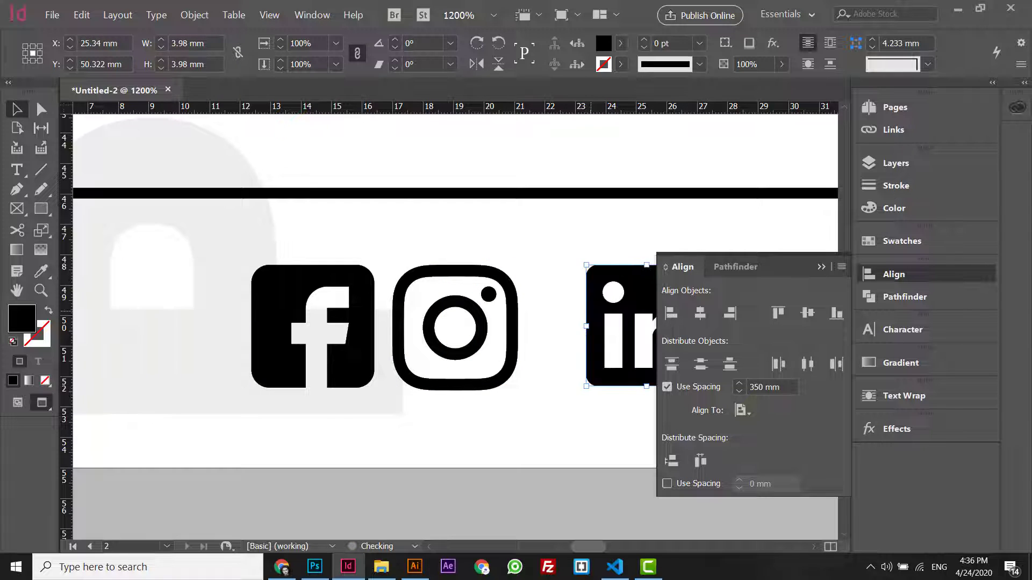
pyautogui.hotkey('ctrl', '-')
pyautogui.hotkey('ctrl', '-')
pyautogui.moveTo(337, 353); pyautogui.dragTo(354, 353)
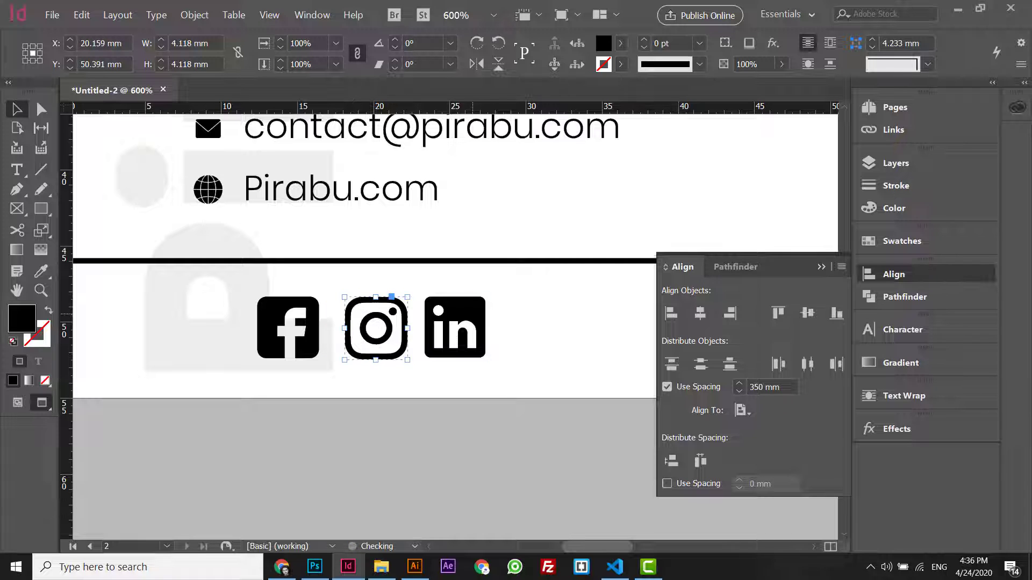
pyautogui.moveTo(455, 334); pyautogui.dragTo(470, 333)
pyautogui.moveTo(298, 344); pyautogui.dragTo(291, 343)
pyautogui.keyDown('shift'); pyautogui.click(363, 353); pyautogui.keyUp('shift')
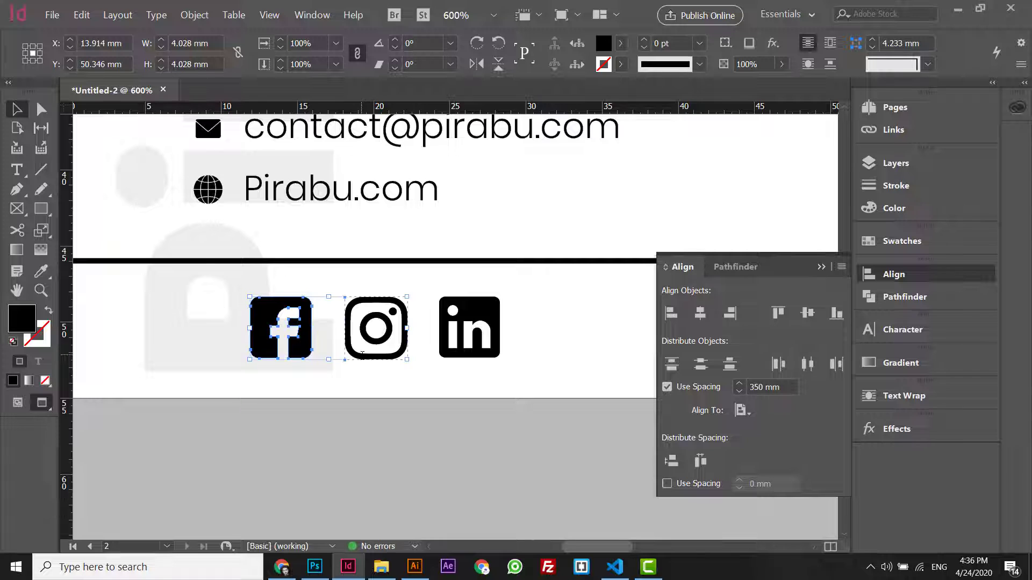
pyautogui.keyDown('shift'); pyautogui.click(468, 344); pyautogui.keyUp('shift')
# - Move the icon row left and scale it down to 11.875 × 2.986 mm
pyautogui.hotkey('ctrl', '-')
pyautogui.hotkey('ctrl', '-')
pyautogui.hotkey('ctrl', '-')
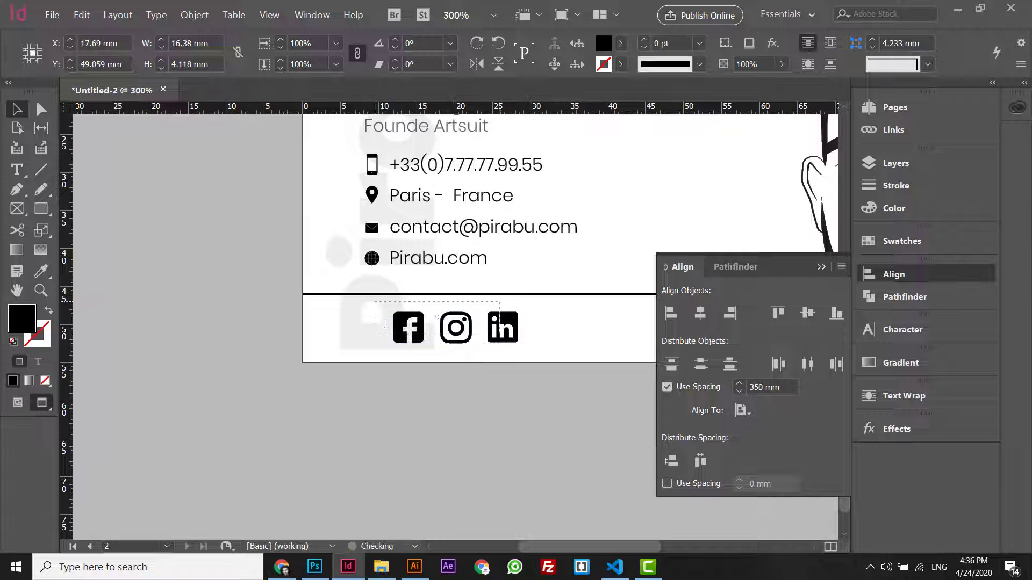
pyautogui.moveTo(406, 329); pyautogui.dragTo(378, 318)
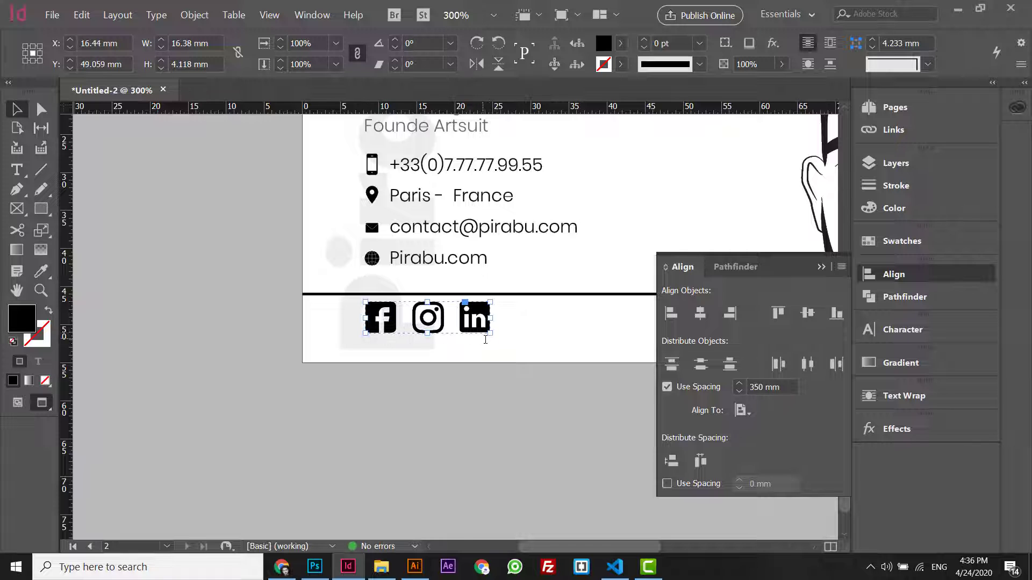
pyautogui.click(457, 321)
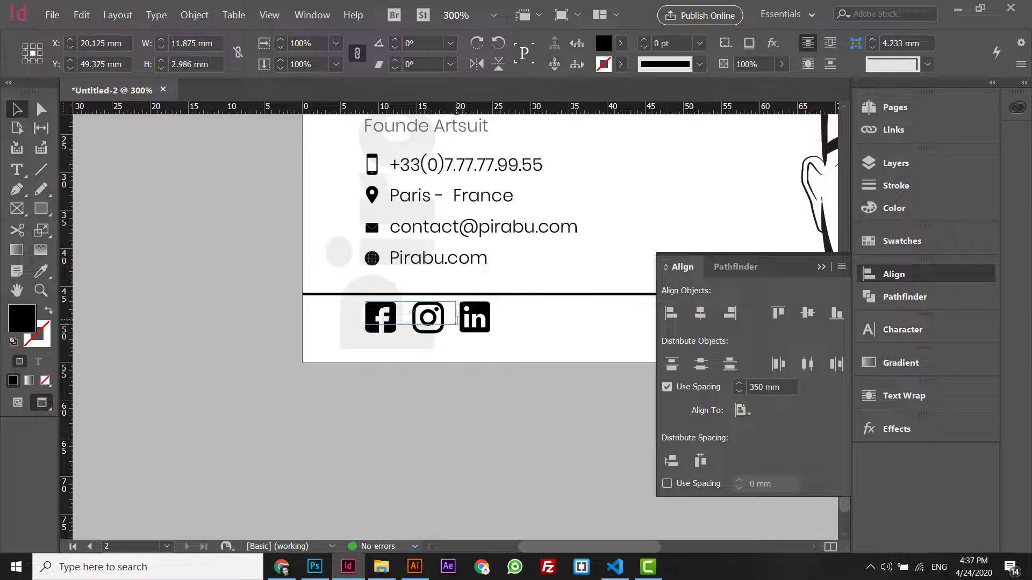
pyautogui.moveTo(462, 318); pyautogui.dragTo(456, 320)
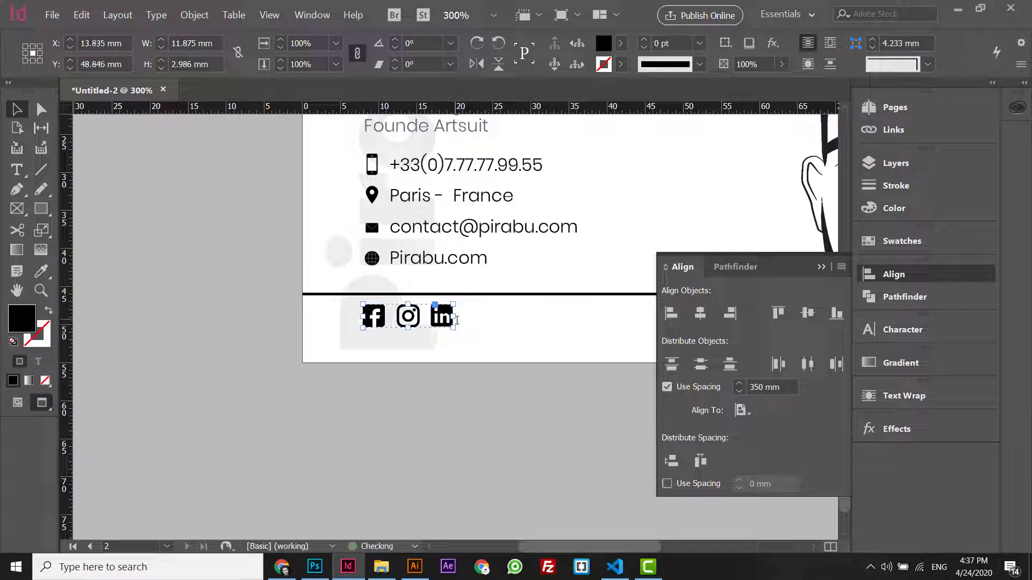
pyautogui.hotkey('ctrl', '=')
pyautogui.hotkey('ctrl', '=')
pyautogui.hotkey('ctrl', '=')
pyautogui.hotkey('ctrl', '=')
pyautogui.hotkey('ctrl', '-')
pyautogui.hotkey('ctrl', '-')
pyautogui.hotkey('ctrl', '-')
pyautogui.hotkey('ctrl', '-')
pyautogui.hotkey('ctrl', '-')
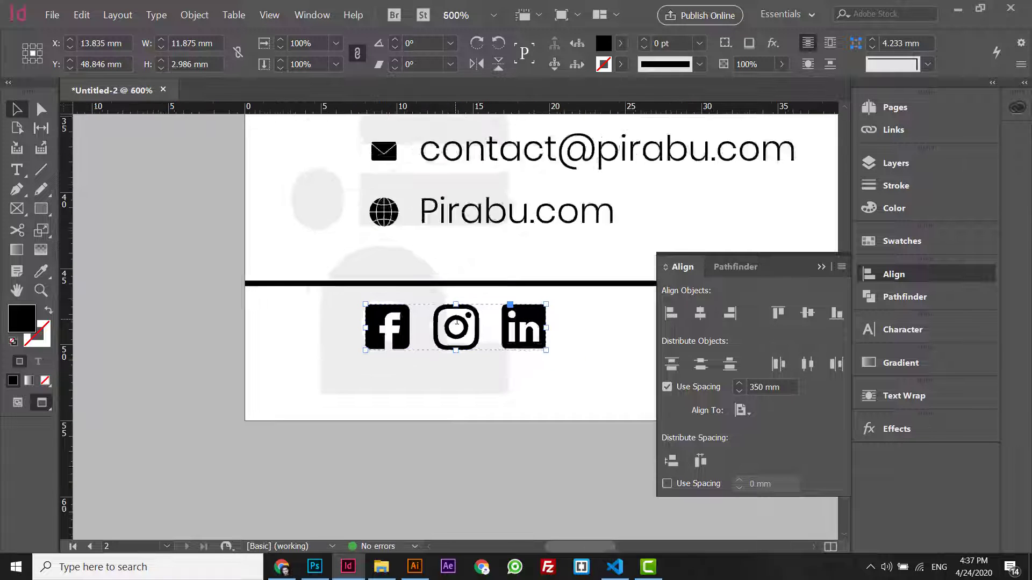
# - Paste a copy of the name frame beside the icons and retype it as 'PirabuOn'
pyautogui.click(550, 169)
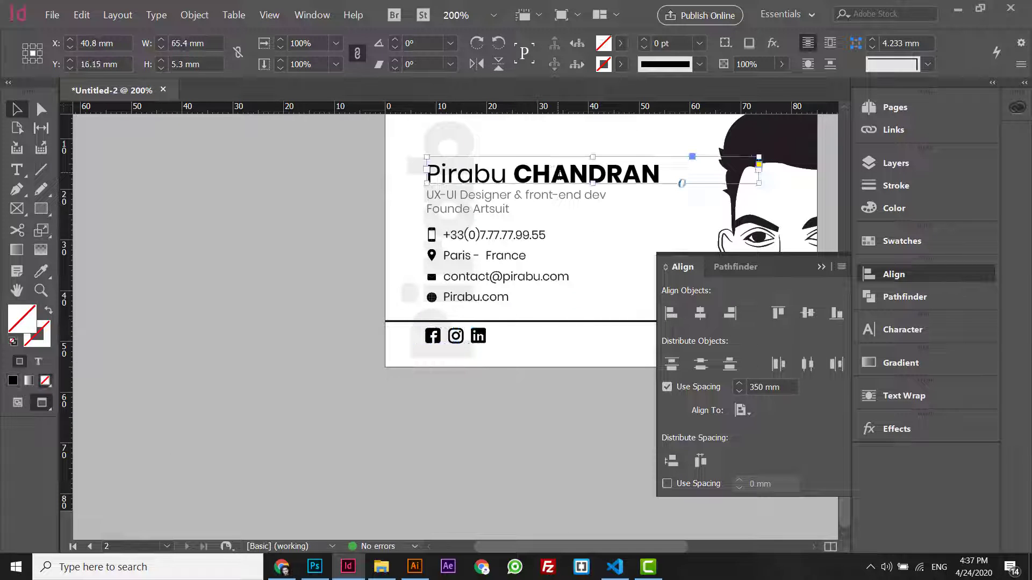
pyautogui.click(544, 345)
pyautogui.hotkey('ctrl', 'v')
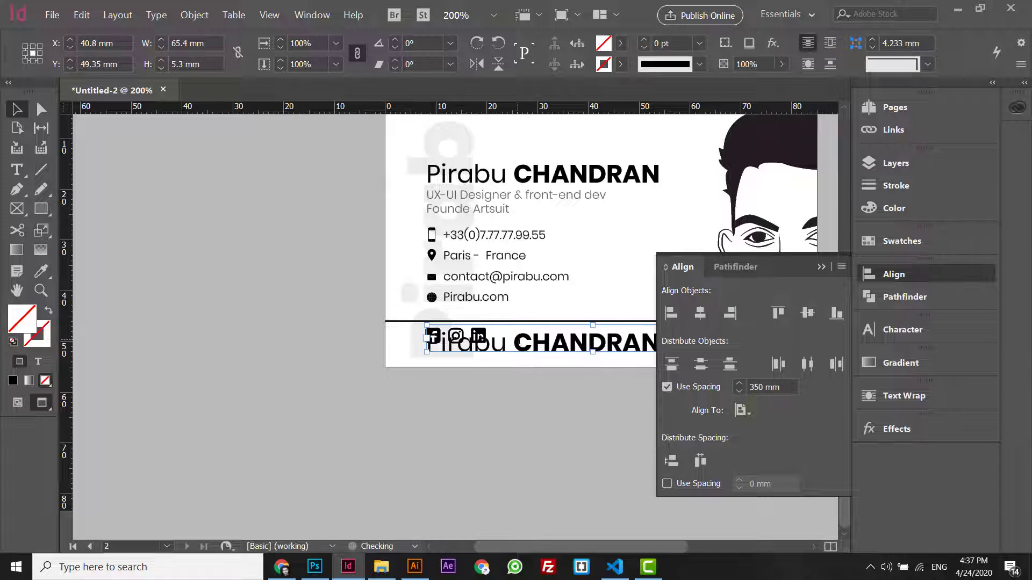
pyautogui.hotkey('ctrl', 'z')
pyautogui.hotkey('ctrl', 'v')
pyautogui.tripleClick(575, 337)
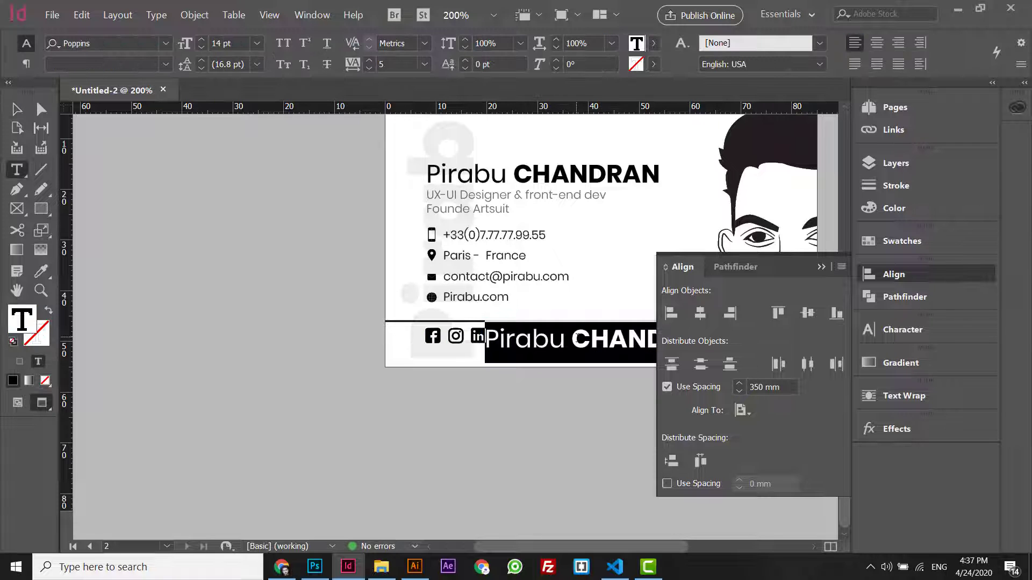
pyautogui.write('PirabuOn')
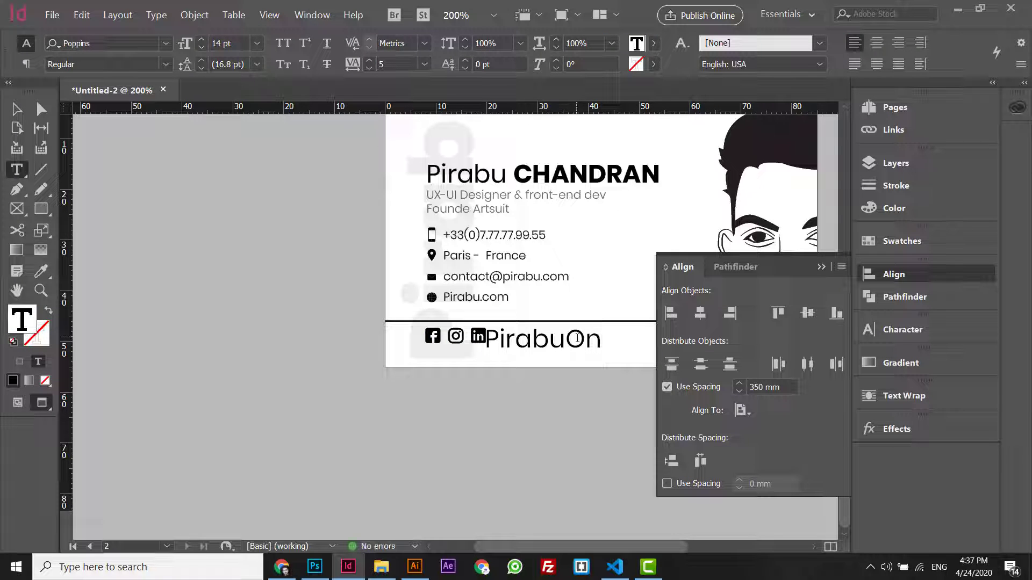
# - Reduce the handle text to about 7 pt and move it right and down
pyautogui.tripleClick(577, 338)
pyautogui.click(201, 47)
pyautogui.click(201, 48)
pyautogui.click(201, 47)
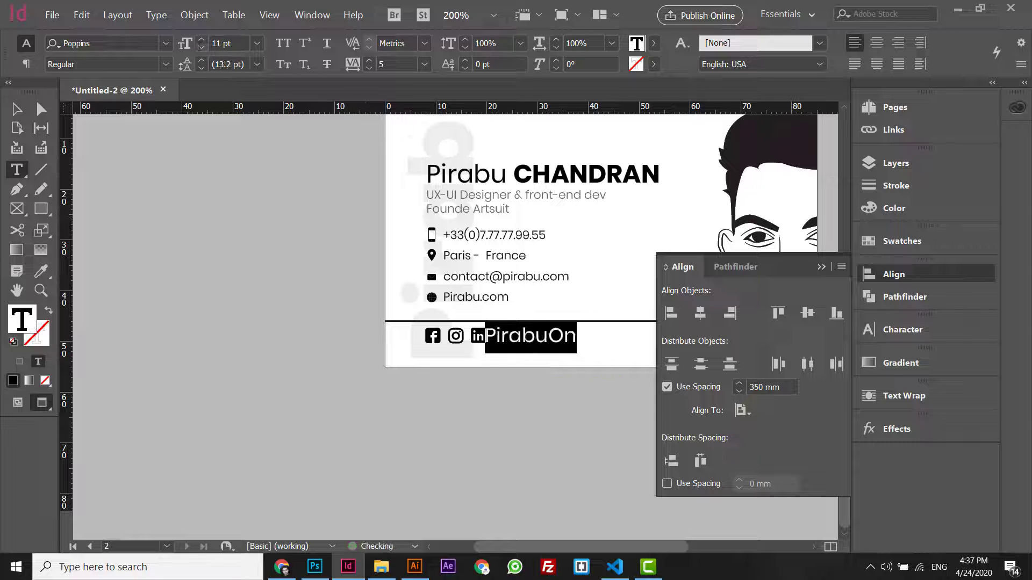
pyautogui.click(201, 47)
pyautogui.click(201, 47)
pyautogui.click(201, 47)
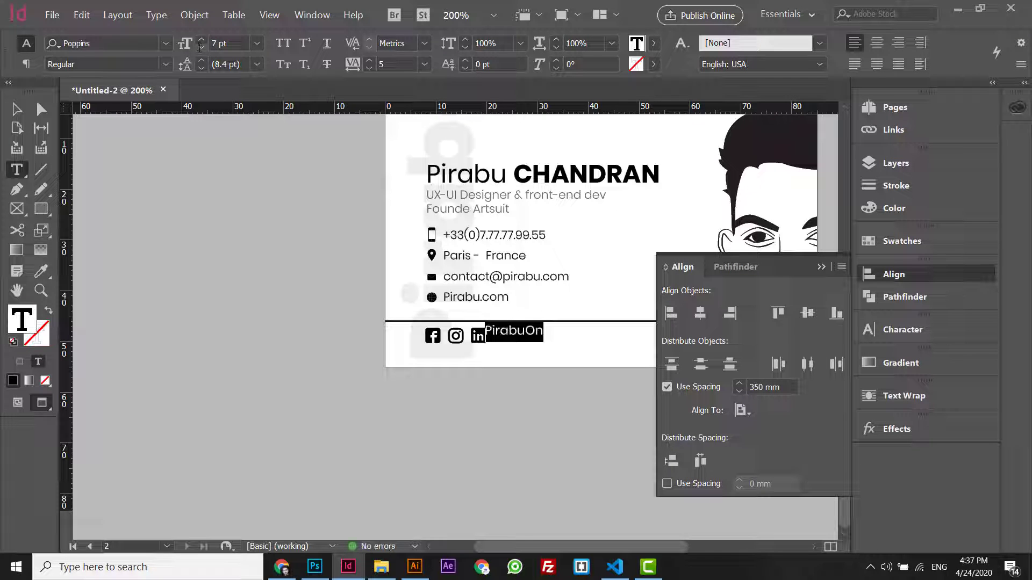
pyautogui.press('Escape')
pyautogui.moveTo(510, 335); pyautogui.dragTo(519, 342)
# - Nudge the PirabuOn handle down slightly into line with the icons
pyautogui.hotkey('ctrl', '-')
pyautogui.hotkey('ctrl', '-')
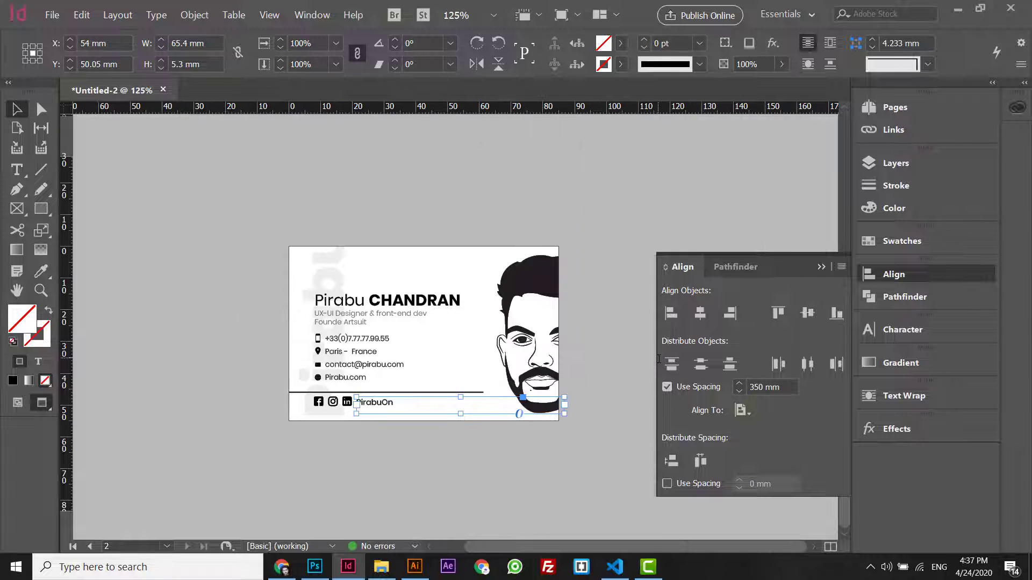
pyautogui.click(465, 417)
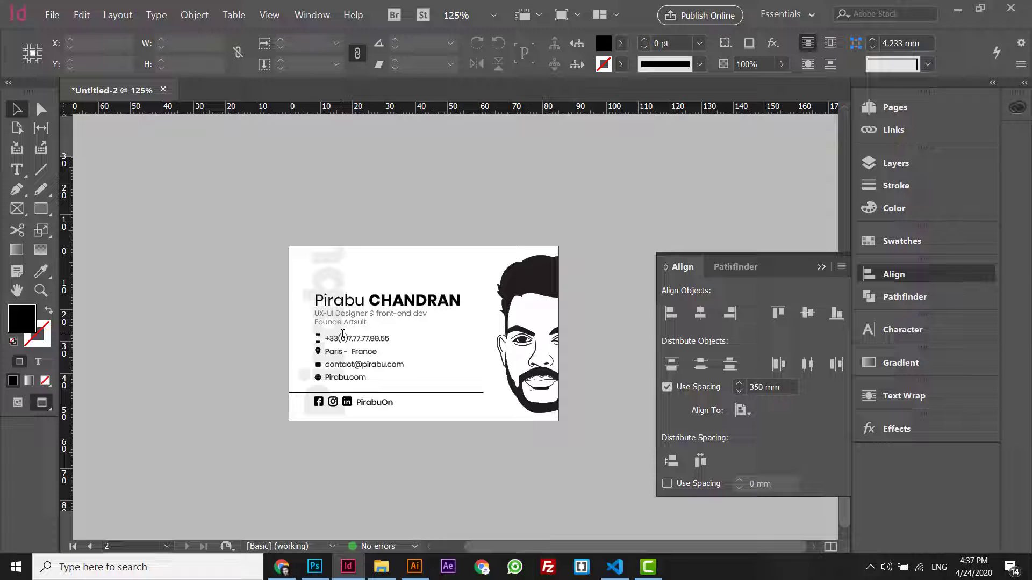
pyautogui.click(385, 404)
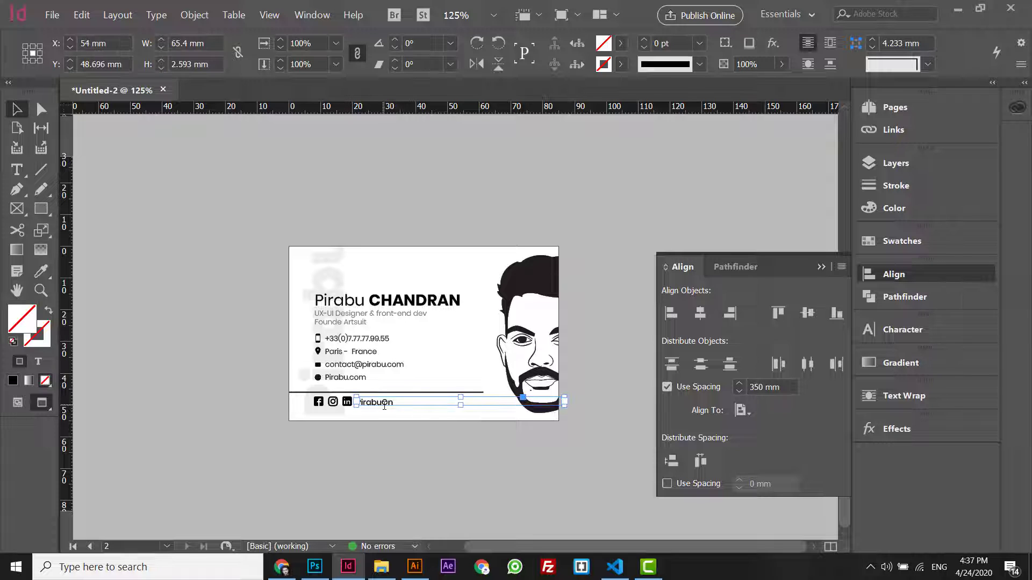
pyautogui.press('Down')
pyautogui.click(335, 276)
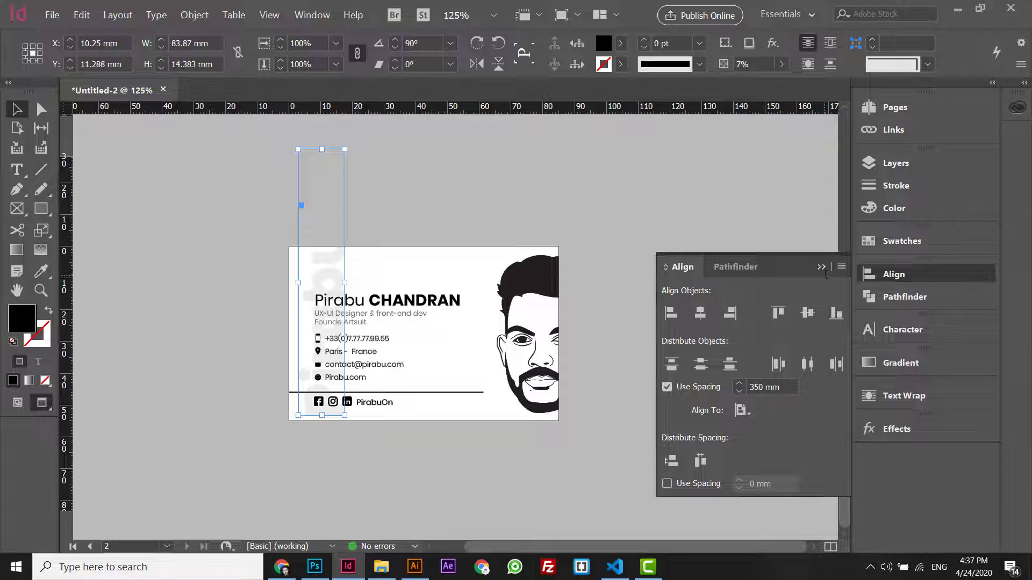
# - Paste the faint text onto the black back, rotate it horizontal and colour it white
pyautogui.click(894, 274)
pyautogui.moveTo(841, 322); pyautogui.dragTo(859, 179)
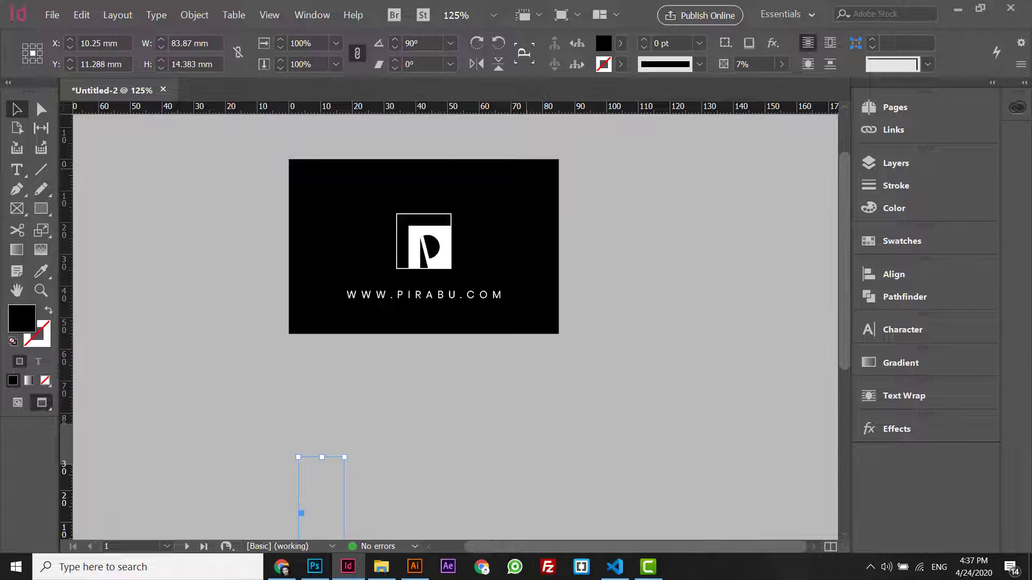
pyautogui.hotkey('ctrl', 'v')
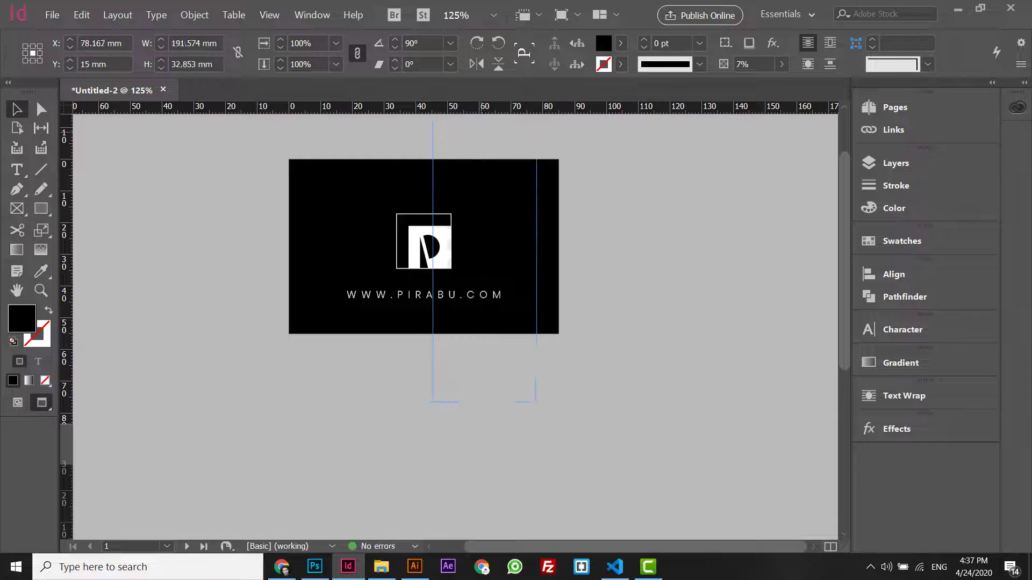
pyautogui.moveTo(486, 134); pyautogui.dragTo(591, 299)
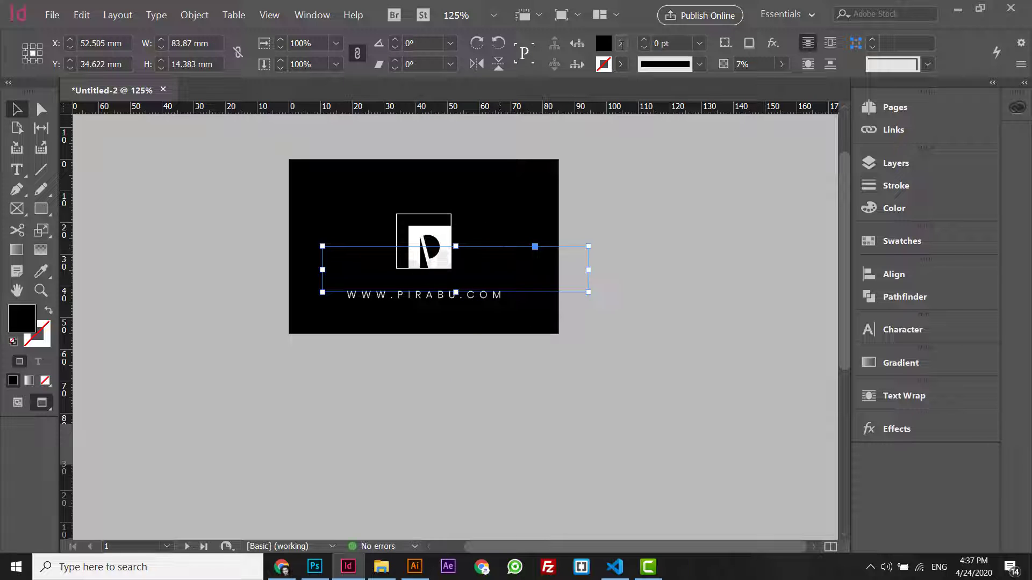
pyautogui.click(620, 43)
pyautogui.click(480, 127)
pyautogui.click(683, 313)
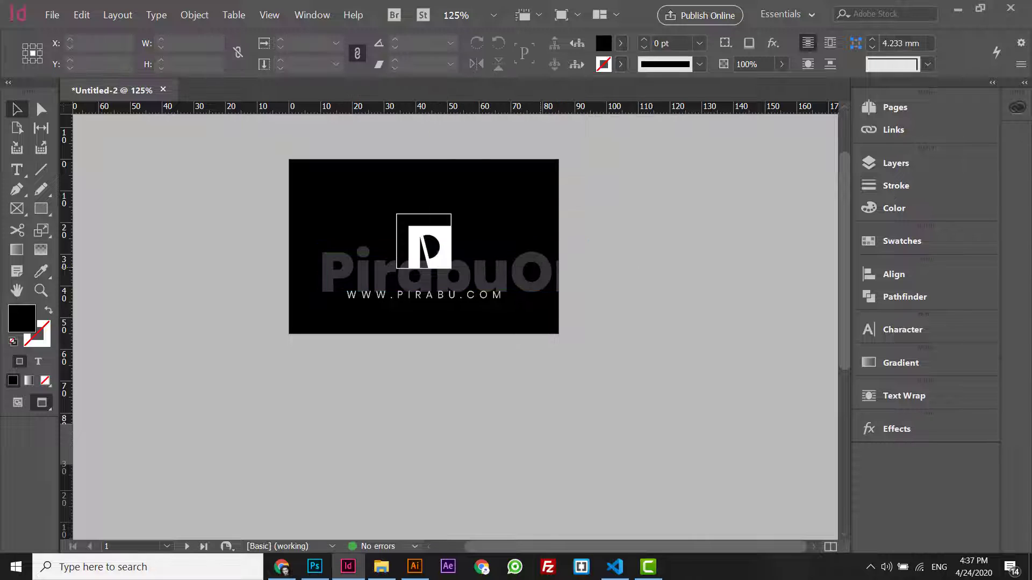
# - Position the watermark text over the P logo, shifted slightly left
pyautogui.moveTo(585, 246); pyautogui.dragTo(578, 231)
pyautogui.press('Left')
pyautogui.press('Left')
pyautogui.press('Left')
pyautogui.press('Left')
pyautogui.press('Left')
pyautogui.press('Left')
pyautogui.press('Left')
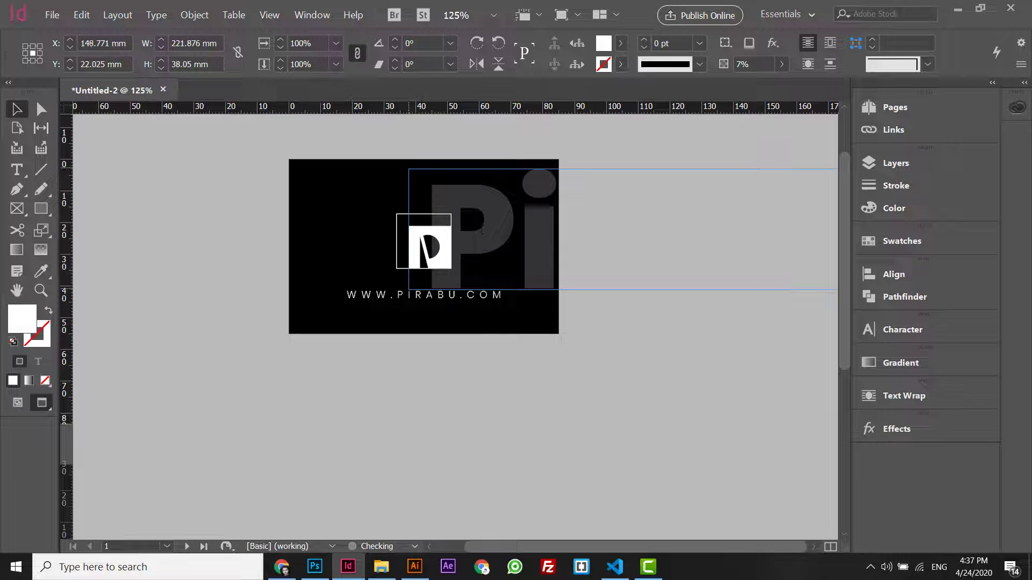
pyautogui.moveTo(481, 225); pyautogui.dragTo(482, 231)
pyautogui.press('Up')
pyautogui.press('Up')
pyautogui.press('Up')
pyautogui.press('Up')
pyautogui.press('Up')
pyautogui.press('Up')
pyautogui.press('Up')
pyautogui.press('Up')
pyautogui.press('Up')
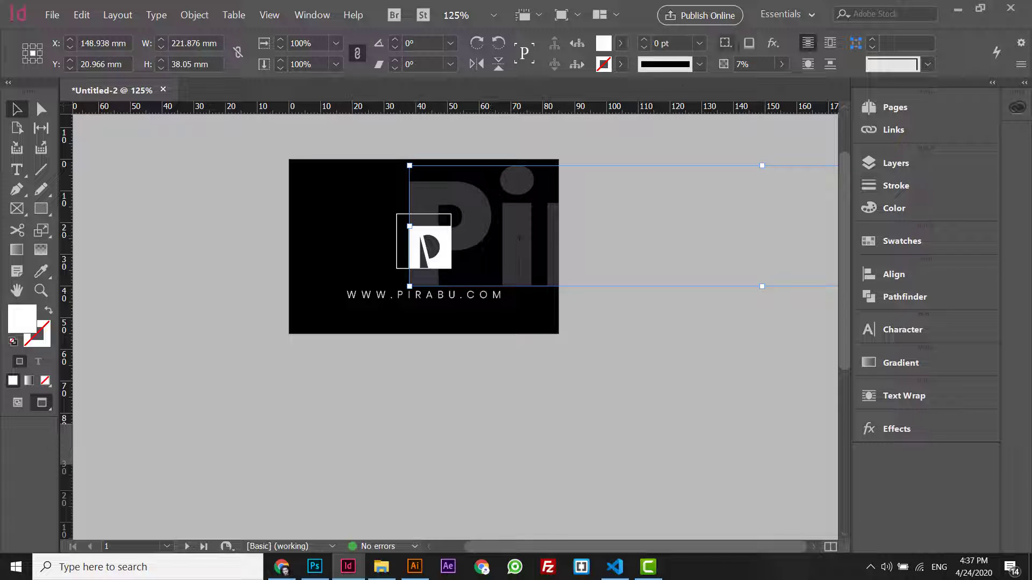
# - Reduce the watermark's opacity, trying 3% and 1%, settling on 2%
pyautogui.click(743, 63)
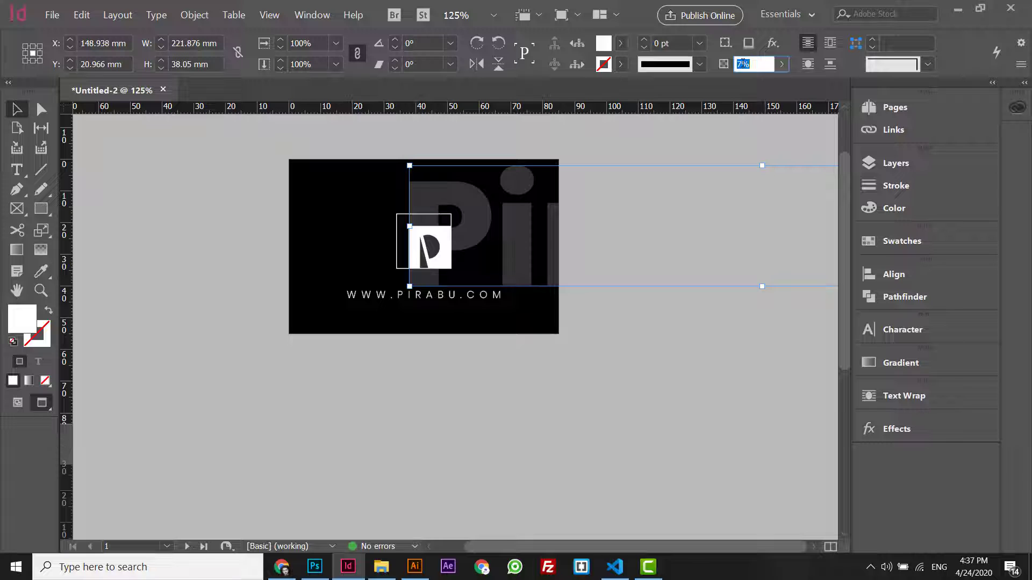
pyautogui.write('3')
pyautogui.press('Return')
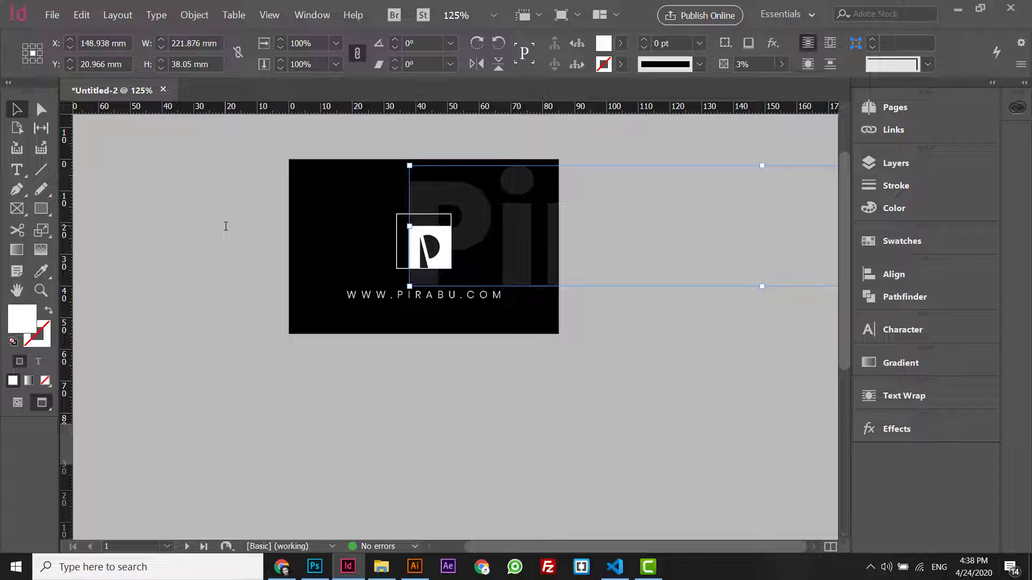
pyautogui.click(232, 184)
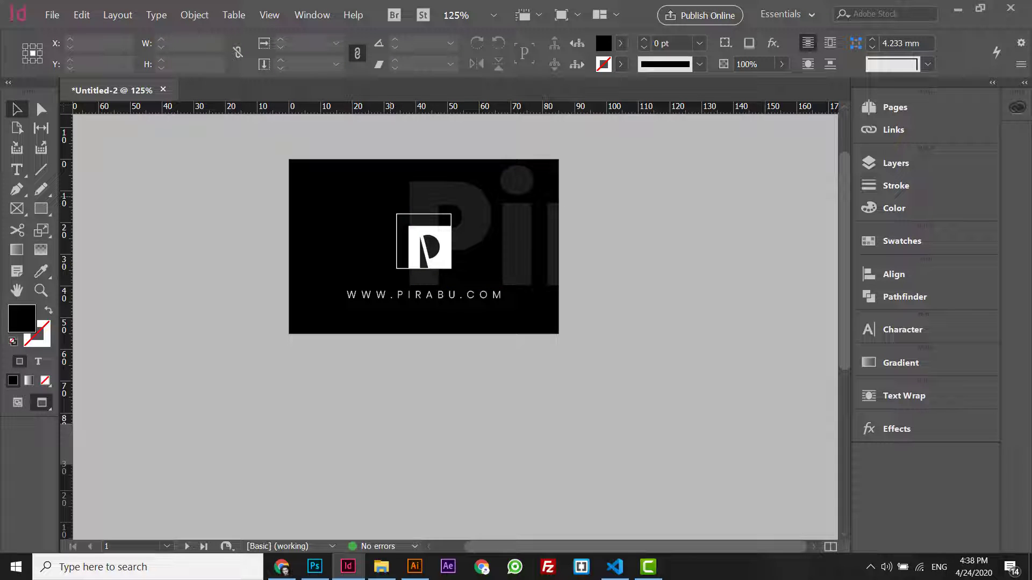
pyautogui.click(479, 190)
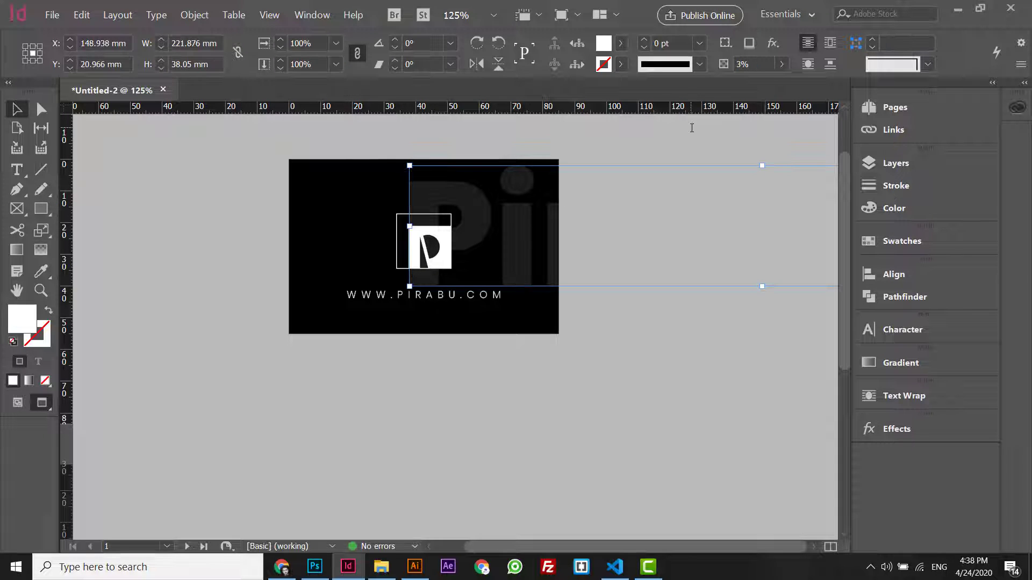
pyautogui.click(752, 63)
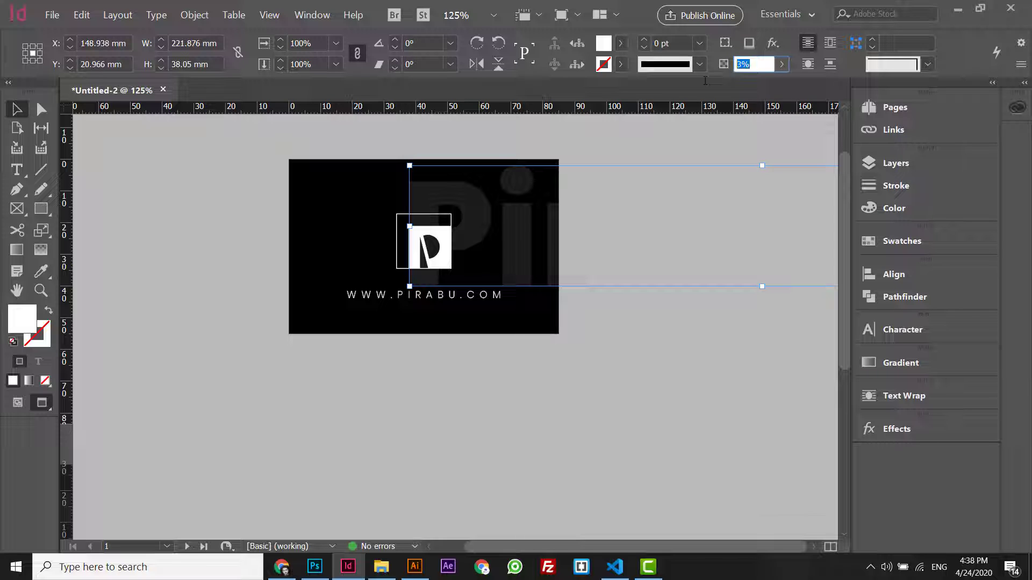
pyautogui.write('1')
pyautogui.press('Return')
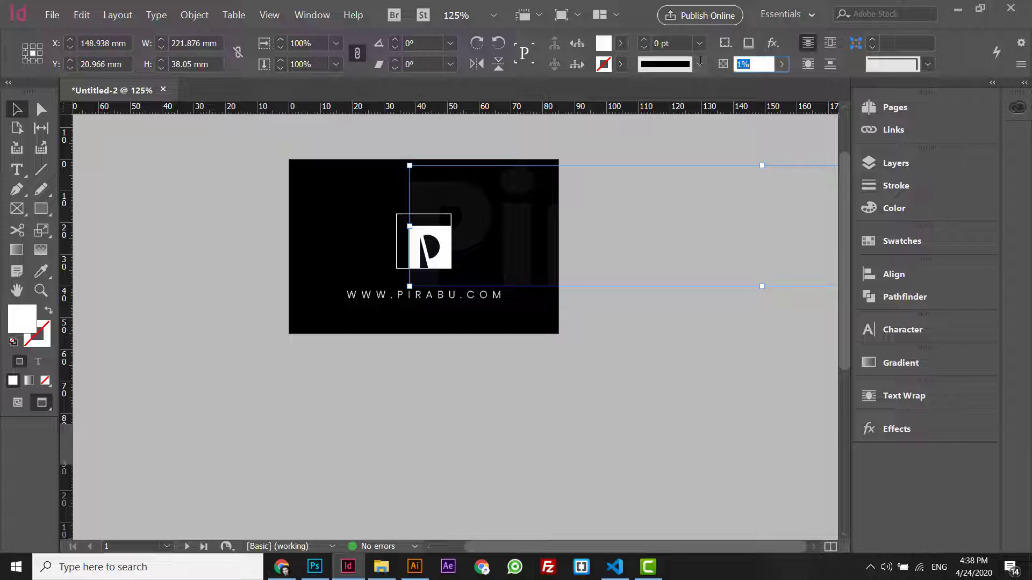
pyautogui.write('2')
pyautogui.press('Return')
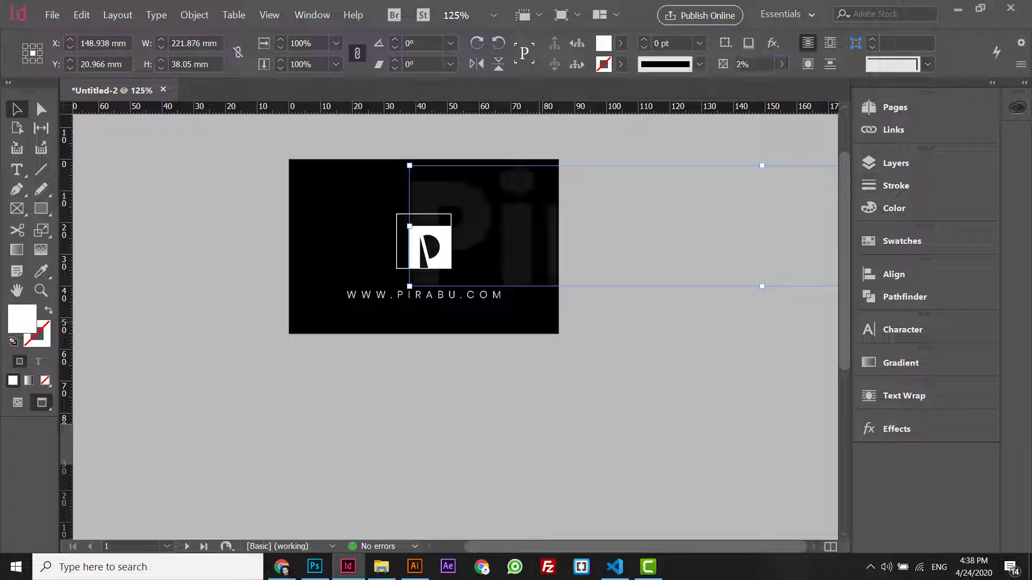
pyautogui.click(333, 248)
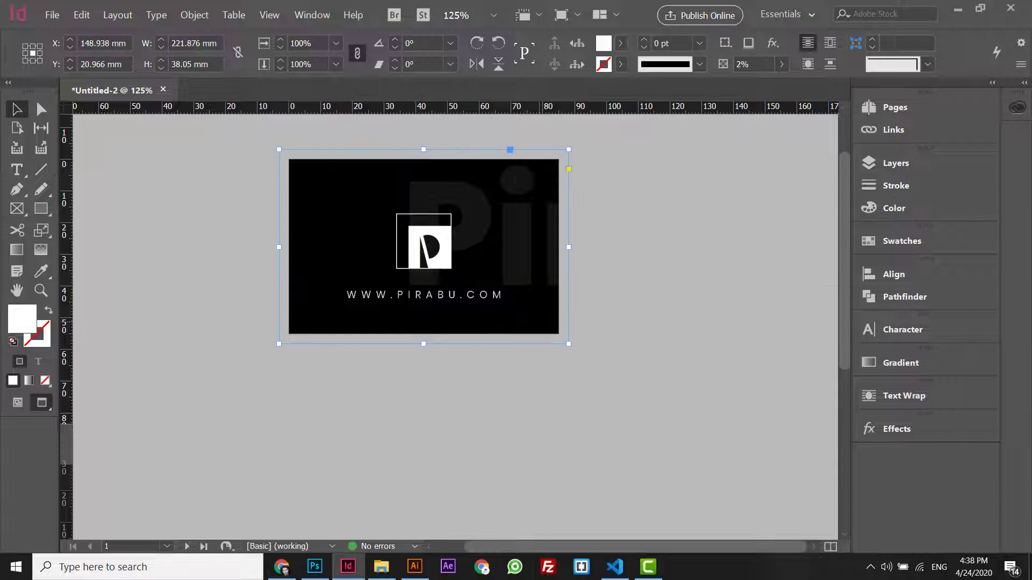
# - Drag a watermark copy to the card's lower-left corner and scale it to 172.124 × 29.518 mm
pyautogui.click(661, 253)
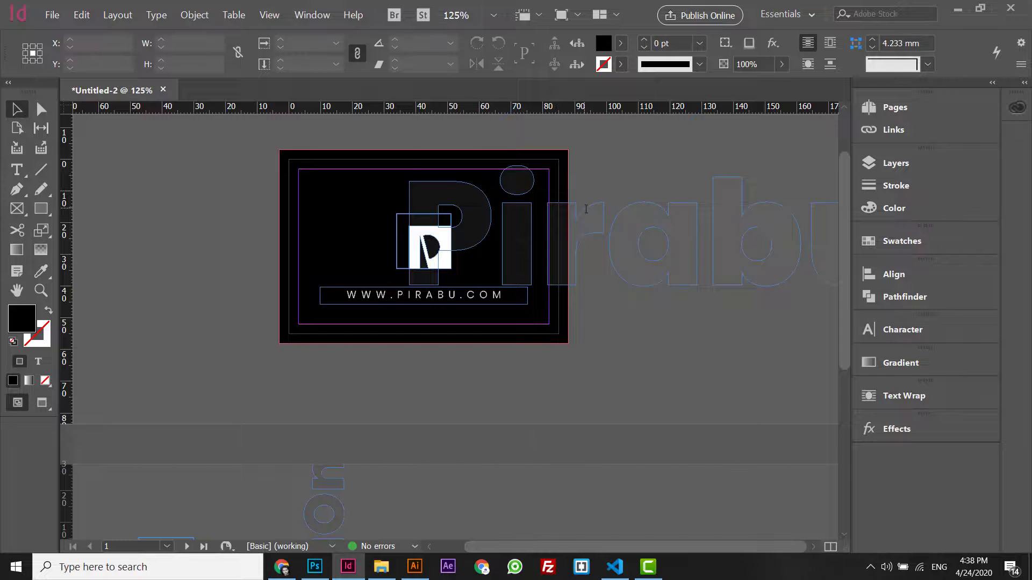
pyautogui.click(670, 217)
pyautogui.moveTo(681, 219); pyautogui.dragTo(179, 284)
pyautogui.moveTo(589, 238); pyautogui.dragTo(415, 239)
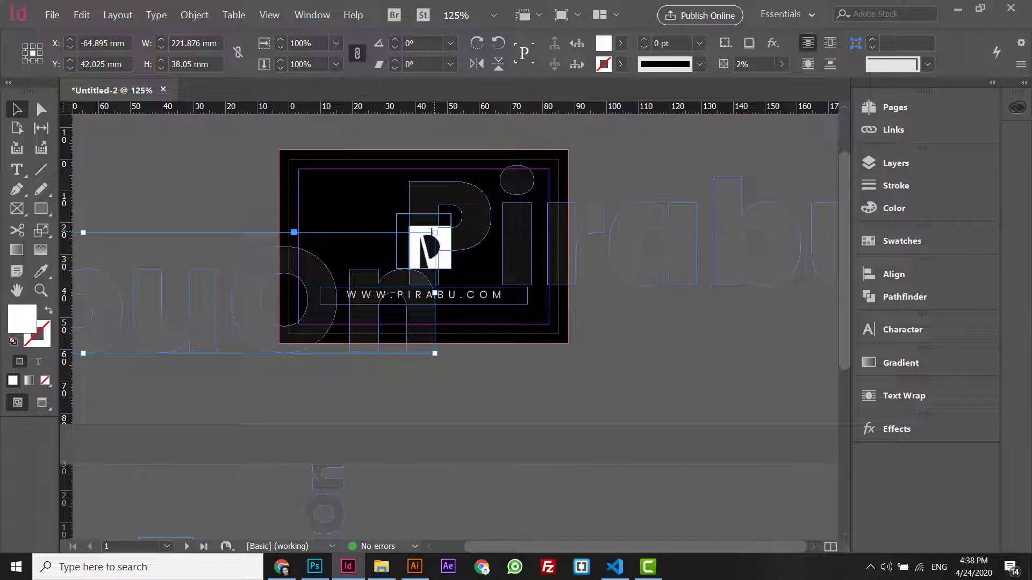
pyautogui.moveTo(434, 293); pyautogui.dragTo(392, 287)
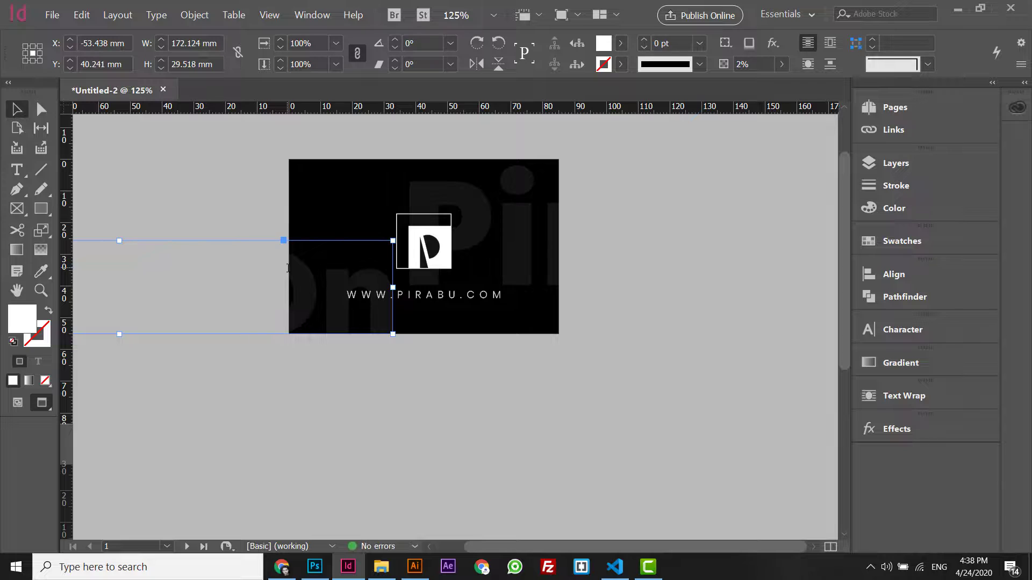
pyautogui.click(593, 273)
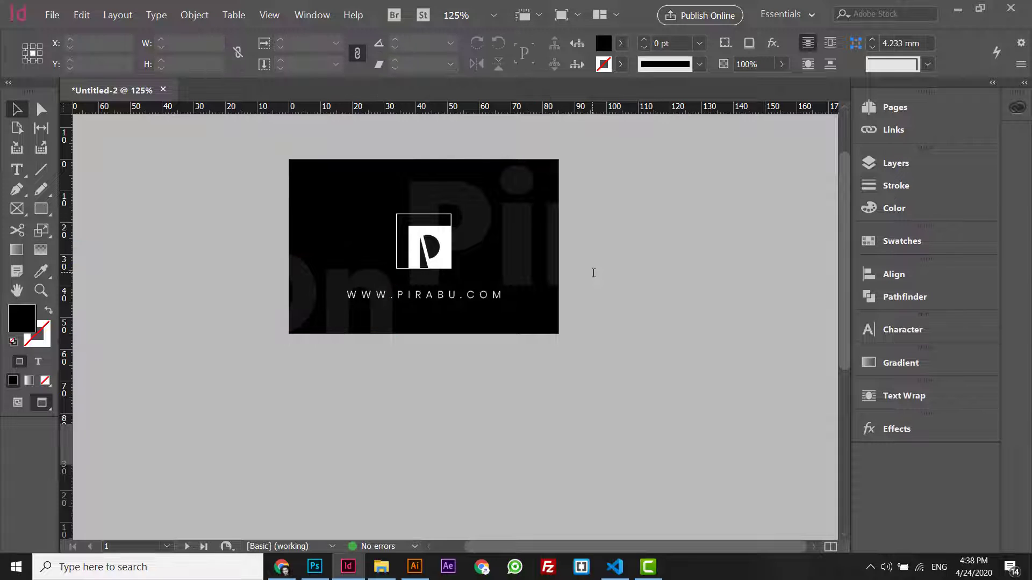
pyautogui.hotkey('ctrl', '=')
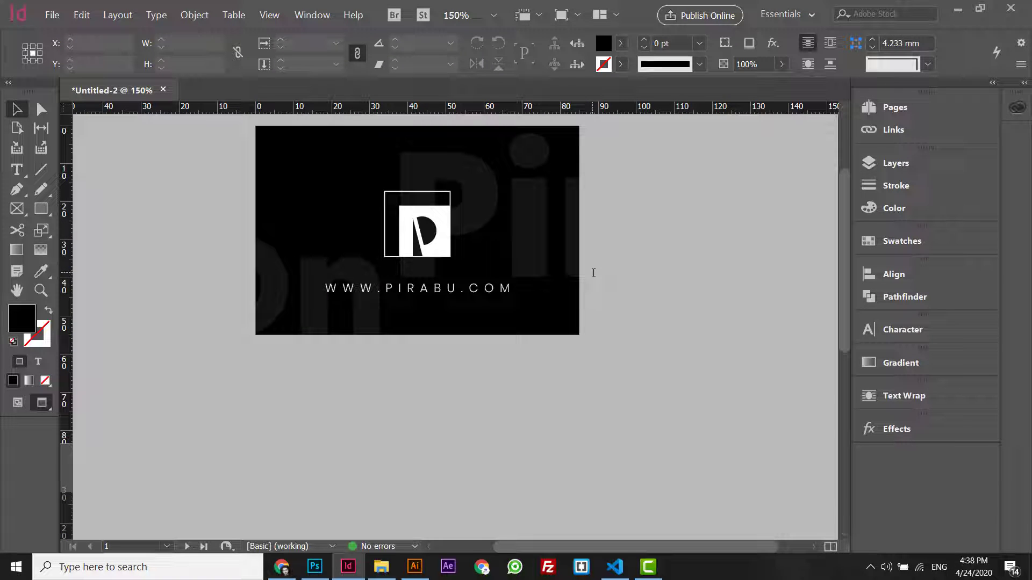
pyautogui.hotkey('ctrl', '-')
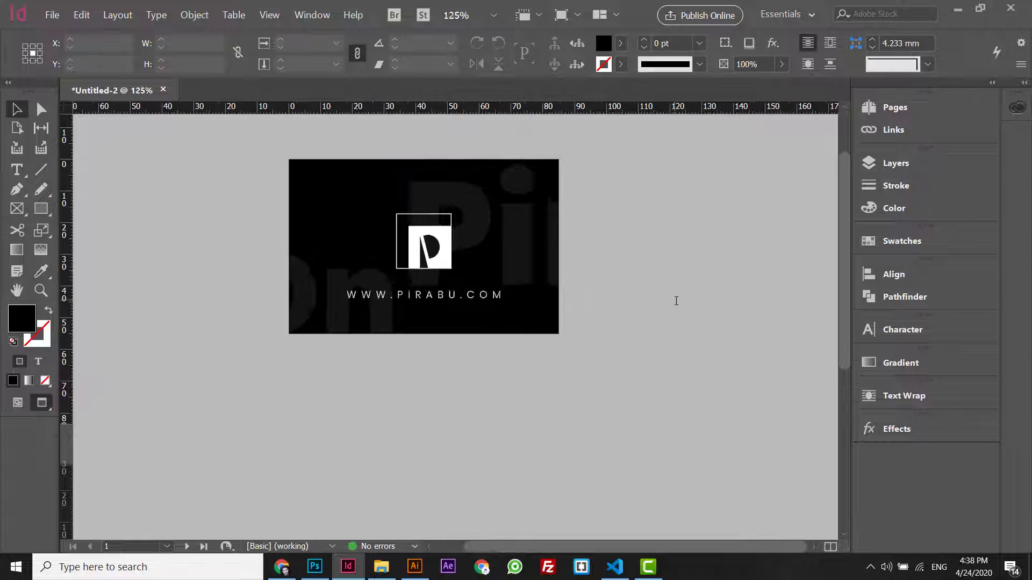
pyautogui.hotkey('ctrl', '-')
pyautogui.scroll(-3, 676, 301)
pyautogui.scroll(-2, 851, 350)
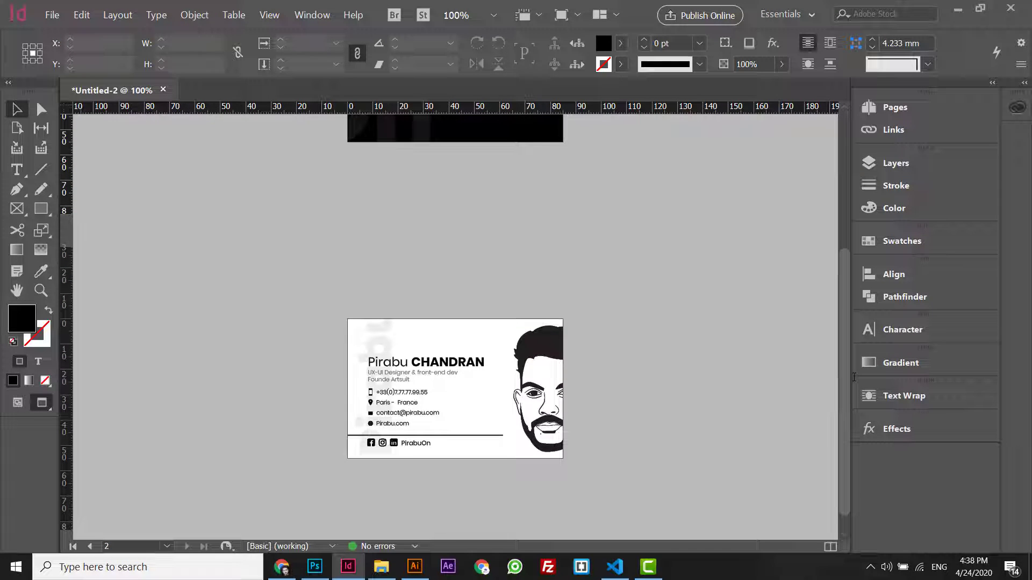
pyautogui.moveTo(841, 389); pyautogui.dragTo(841, 266)
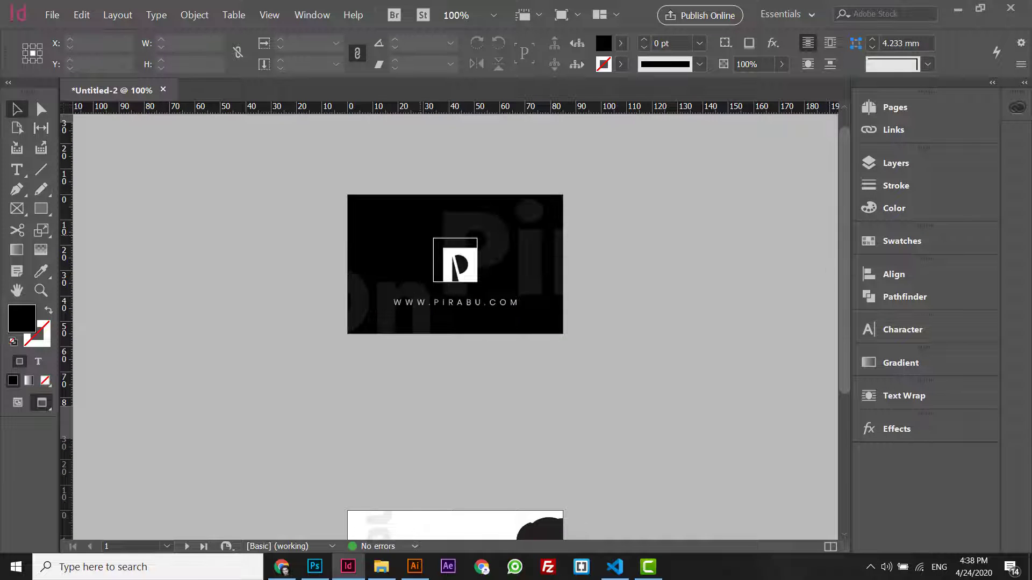
pyautogui.click(455, 265)
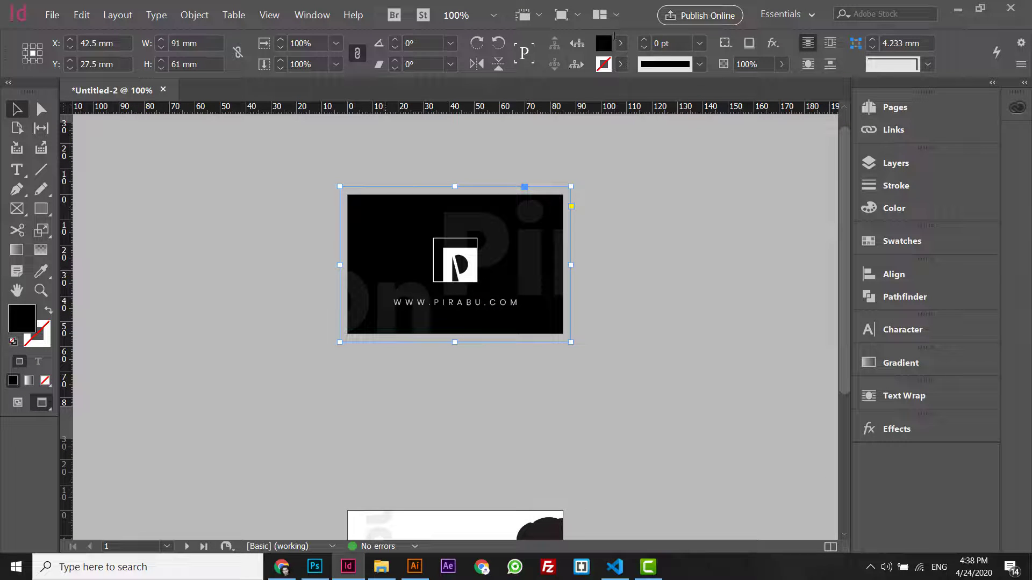
pyautogui.doubleClick(604, 43)
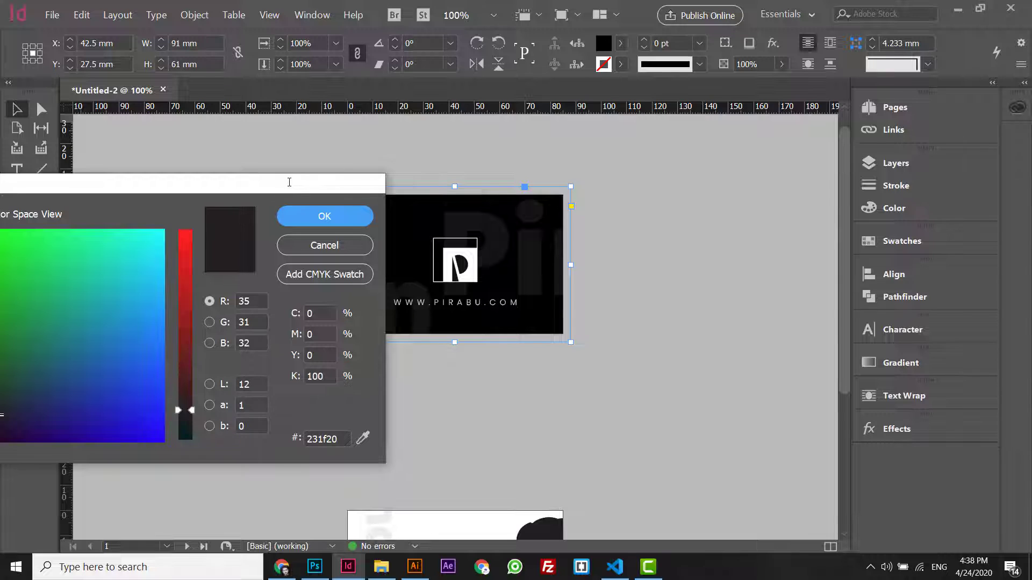
pyautogui.moveTo(289, 182); pyautogui.dragTo(381, 185)
pyautogui.moveTo(162, 377); pyautogui.dragTo(277, 432)
pyautogui.moveTo(86, 433); pyautogui.dragTo(93, 434)
pyautogui.click(417, 219)
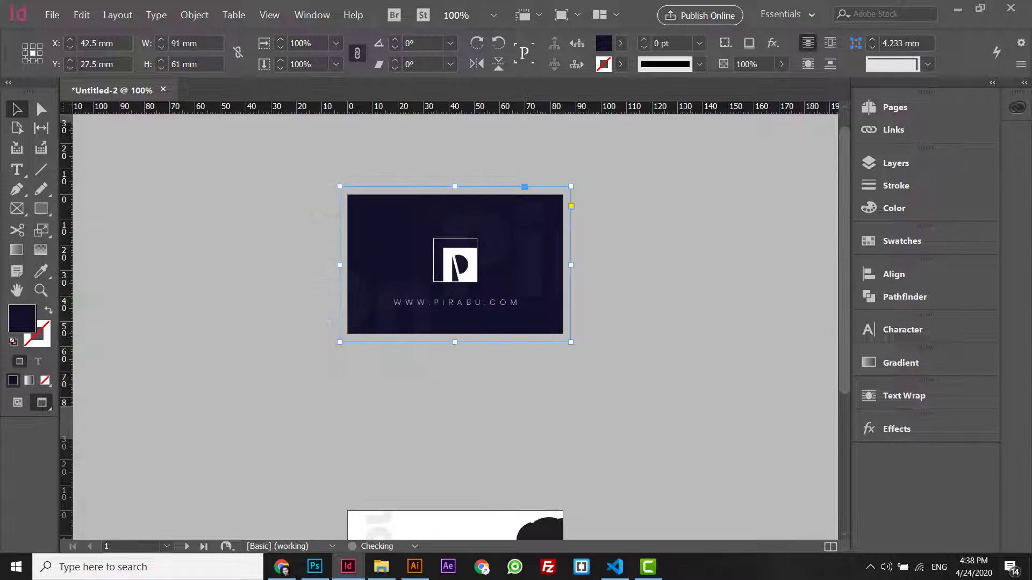
pyautogui.click(652, 296)
pyautogui.hotkey('ctrl', '=')
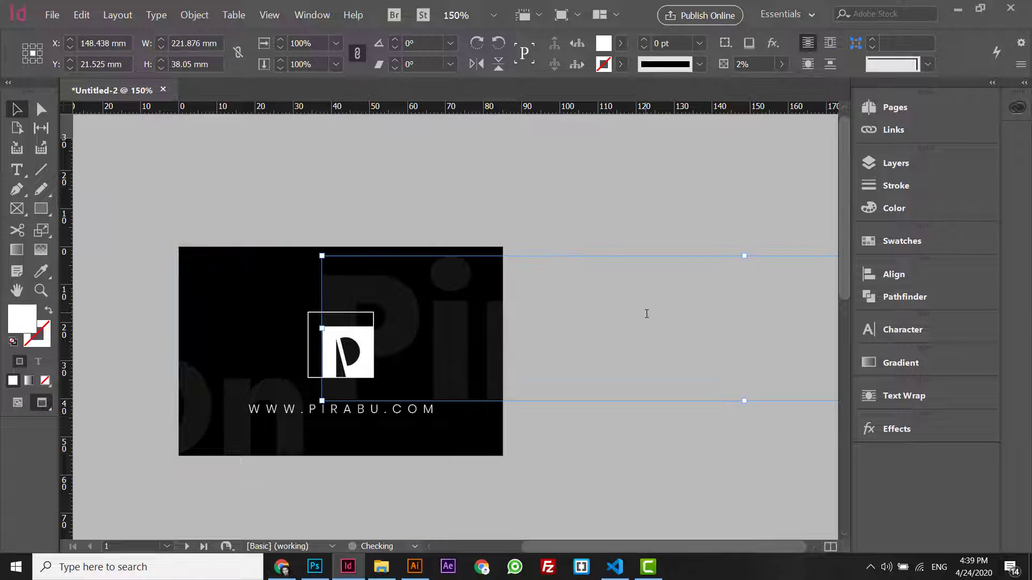
pyautogui.hotkey('ctrl', '-')
pyautogui.hotkey('ctrl', '-')
pyautogui.hotkey('ctrl', '-')
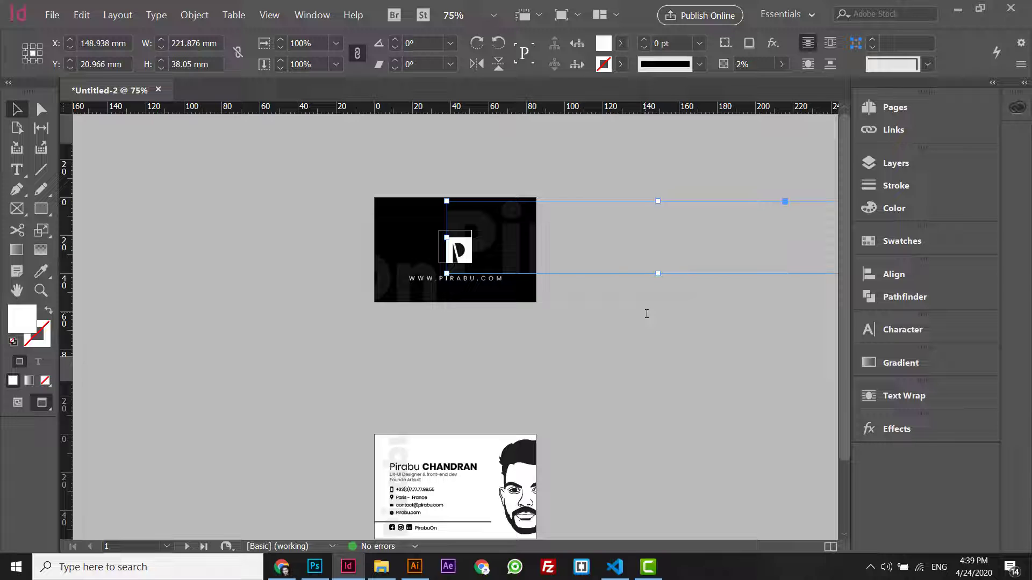
pyautogui.hotkey('ctrl', '=')
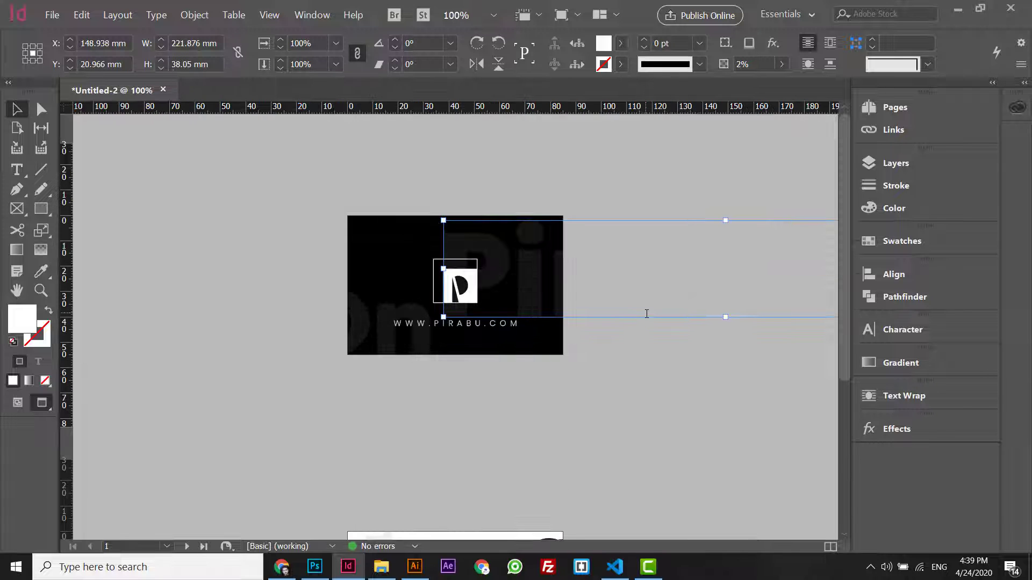
# - Save the card as Pirabu-CV-24042020.indd in Desktop > Indesign > Visiting card
pyautogui.hotkey('ctrl', 's')
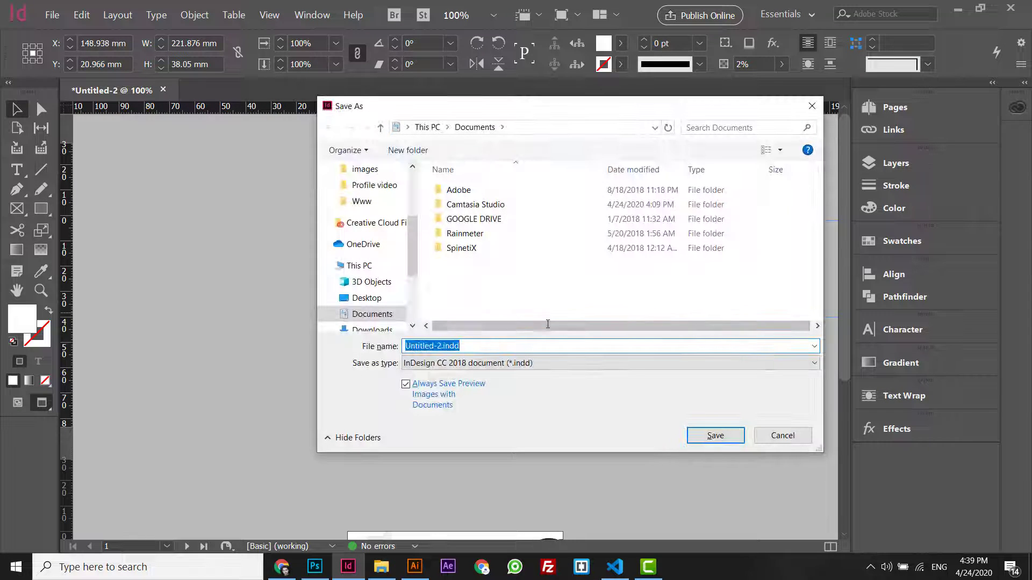
pyautogui.scroll(5, 417, 229)
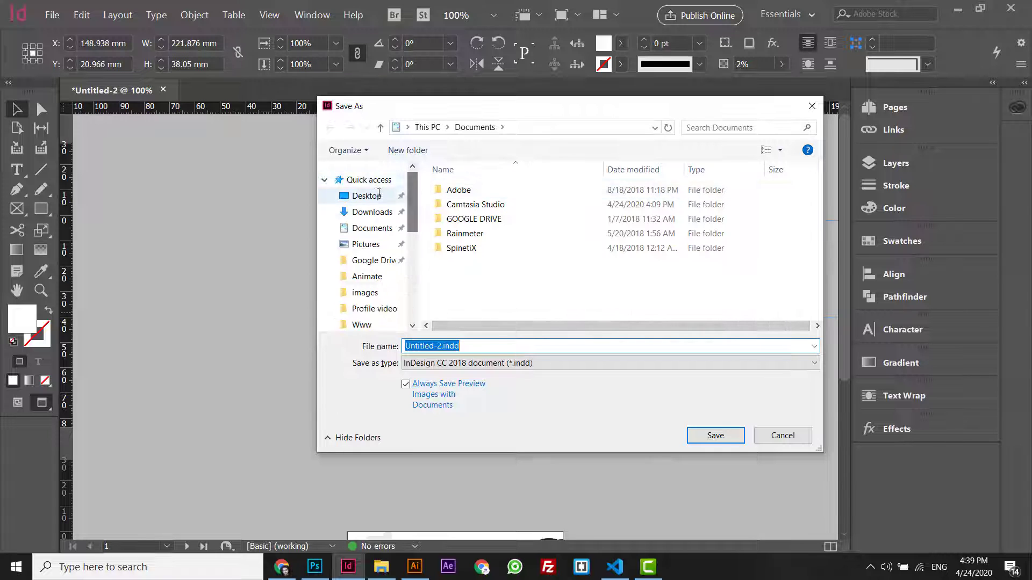
pyautogui.click(366, 196)
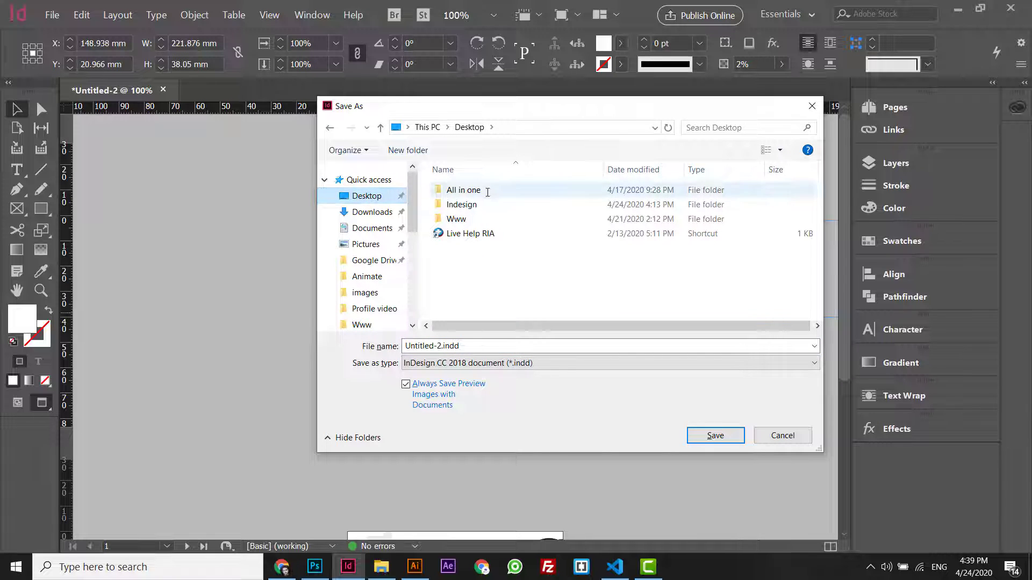
pyautogui.click(466, 203)
pyautogui.doubleClick(465, 204)
pyautogui.doubleClick(461, 191)
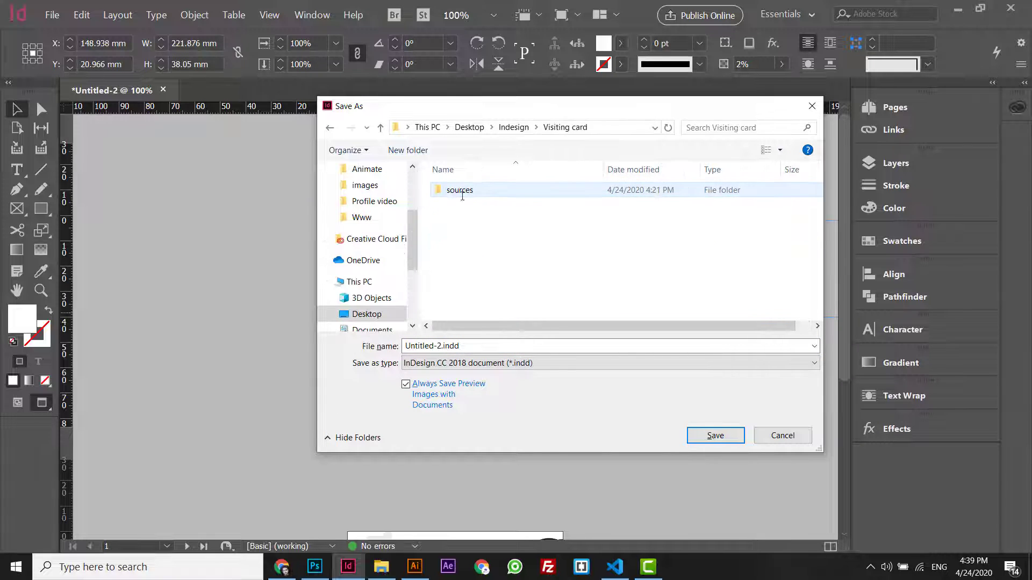
pyautogui.click(464, 346)
pyautogui.write('Pi')
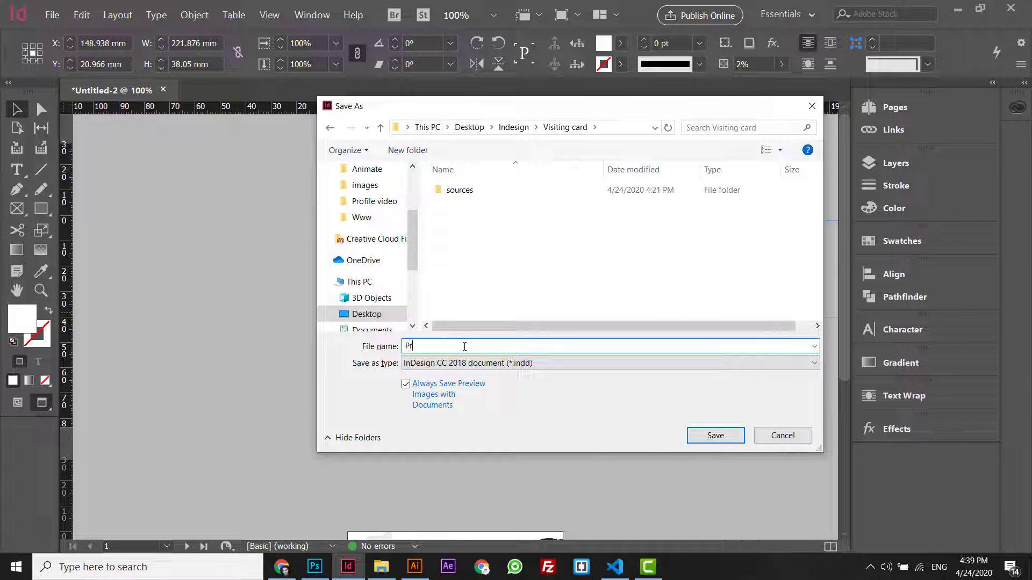
pyautogui.write('rabu_')
pyautogui.write('-CV-20')
pyautogui.write('1')
pyautogui.write('04')
pyautogui.write('2020')
pyautogui.press('Return')
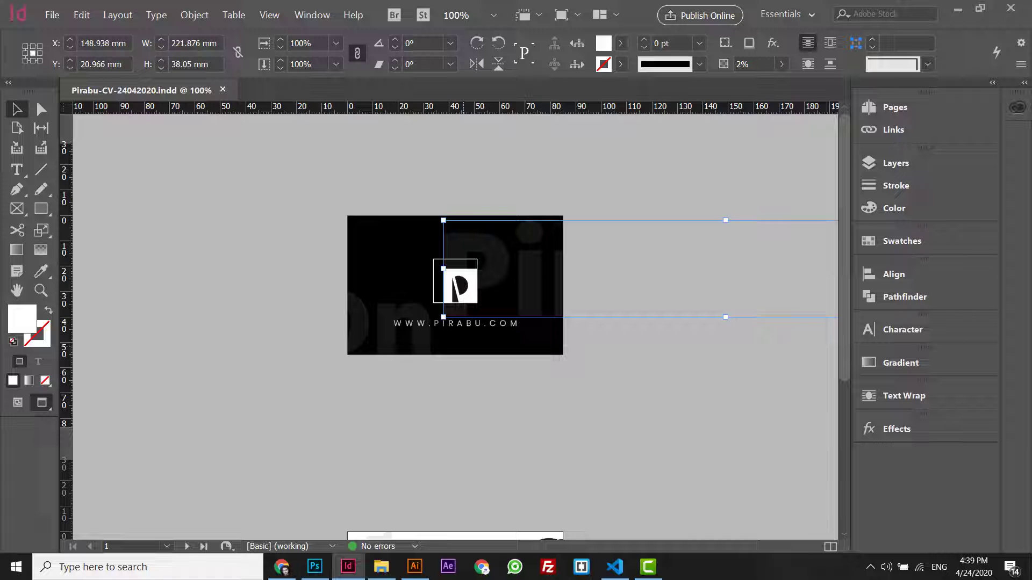
pyautogui.scroll(-5, 847, 322)
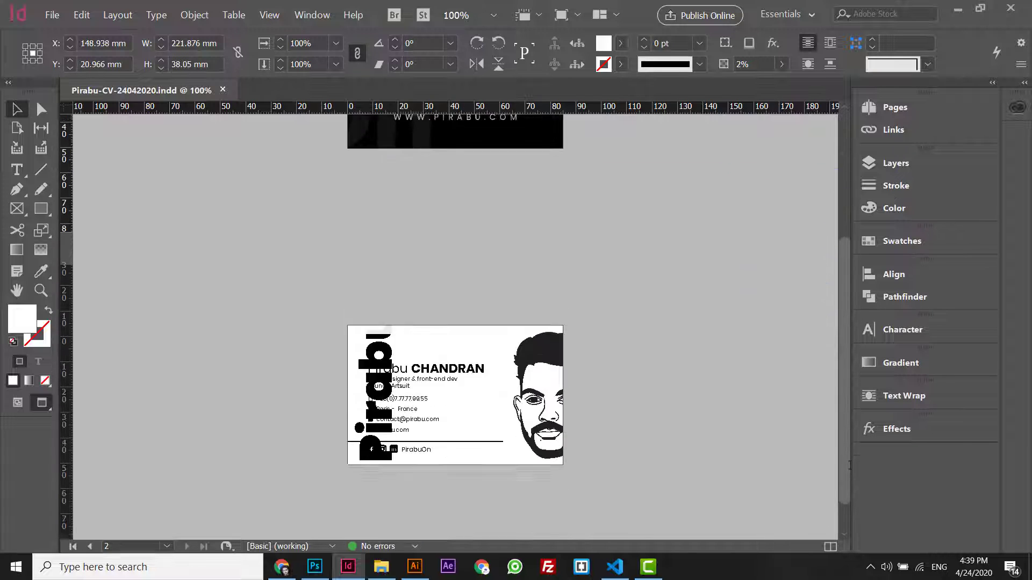
pyautogui.scroll(-1, 849, 465)
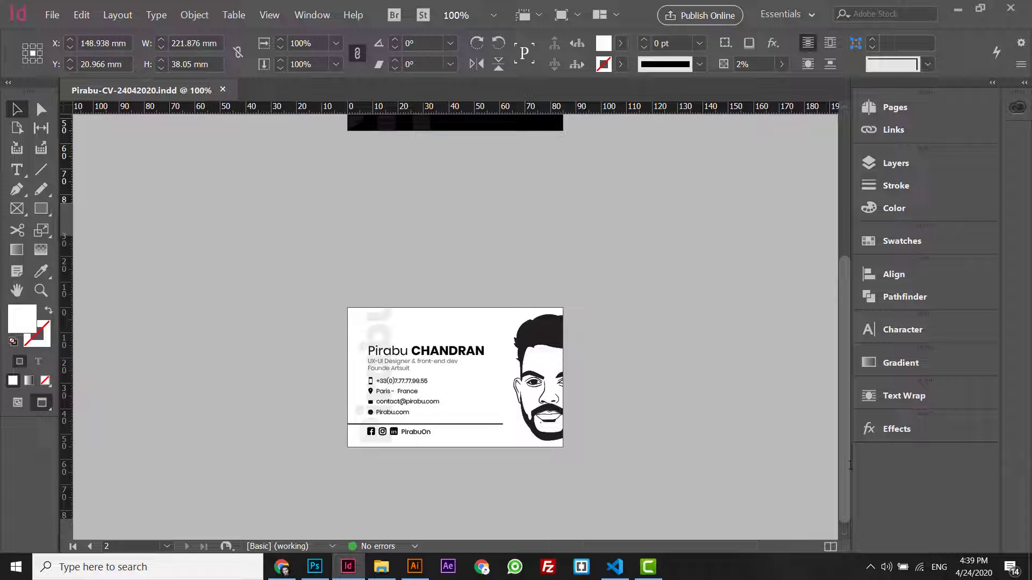
pyautogui.click(617, 351)
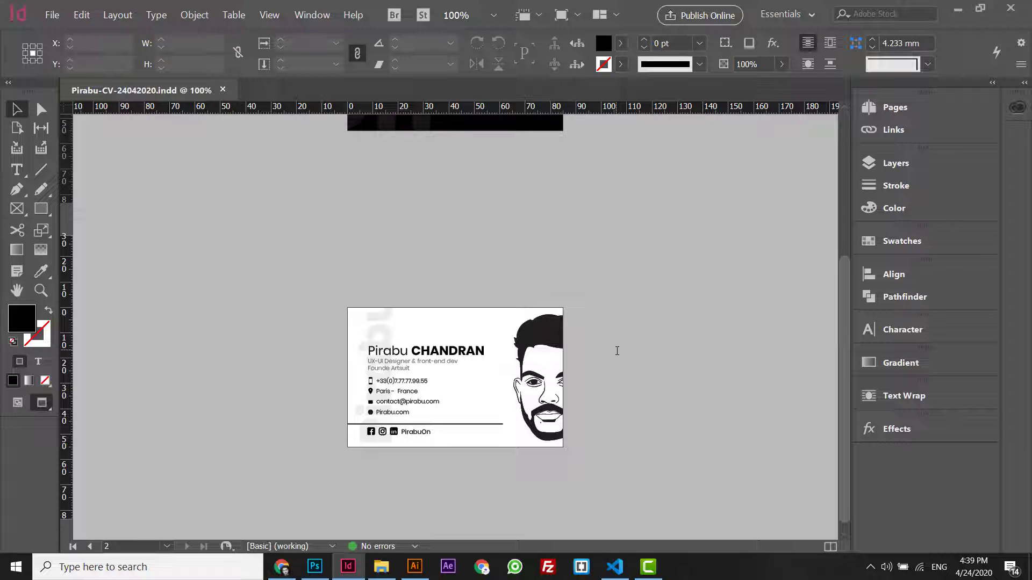